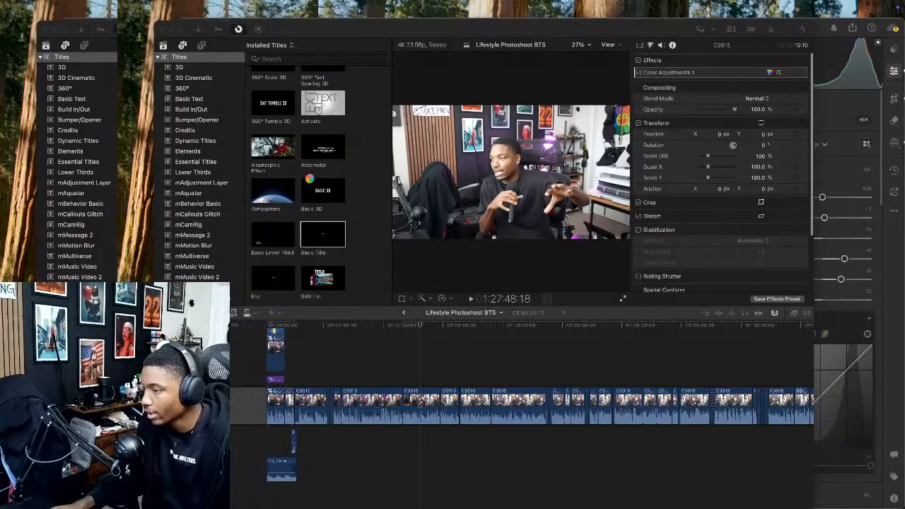
# Switch to Lightroom, compare the first photo's original and edited versions, and inspect the woman's face, vest and arms up close
pyautogui.click(823, 40)
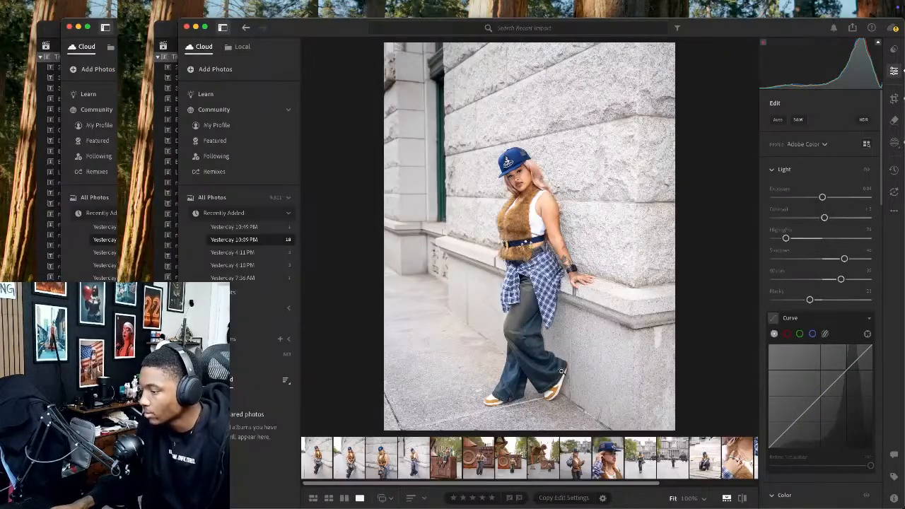
pyautogui.click(314, 454)
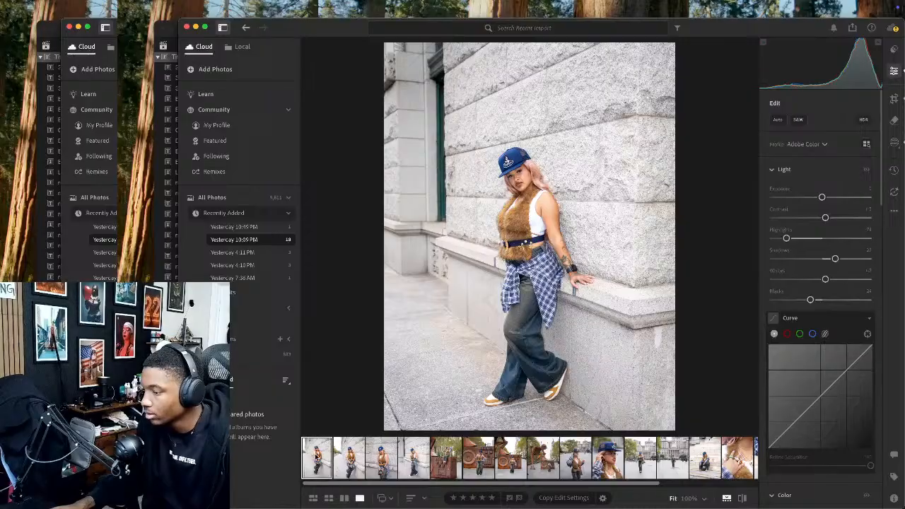
pyautogui.click(741, 498)
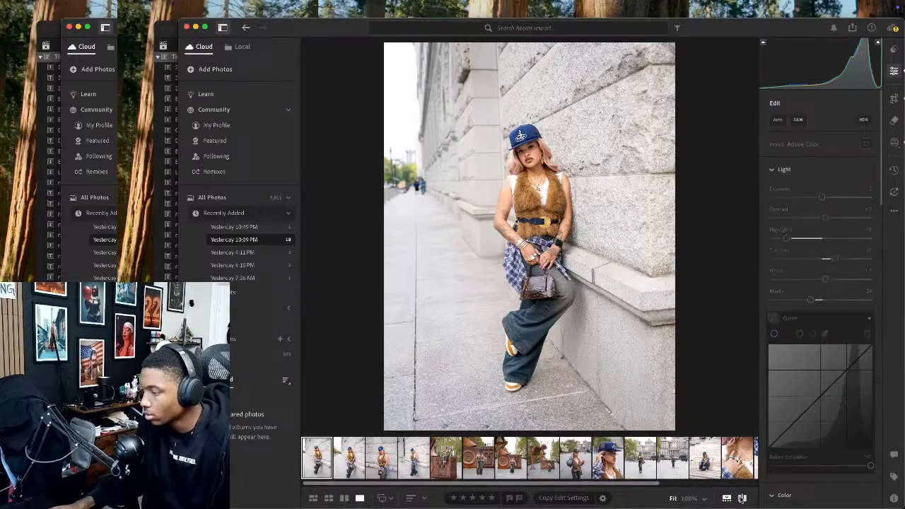
pyautogui.click(742, 498)
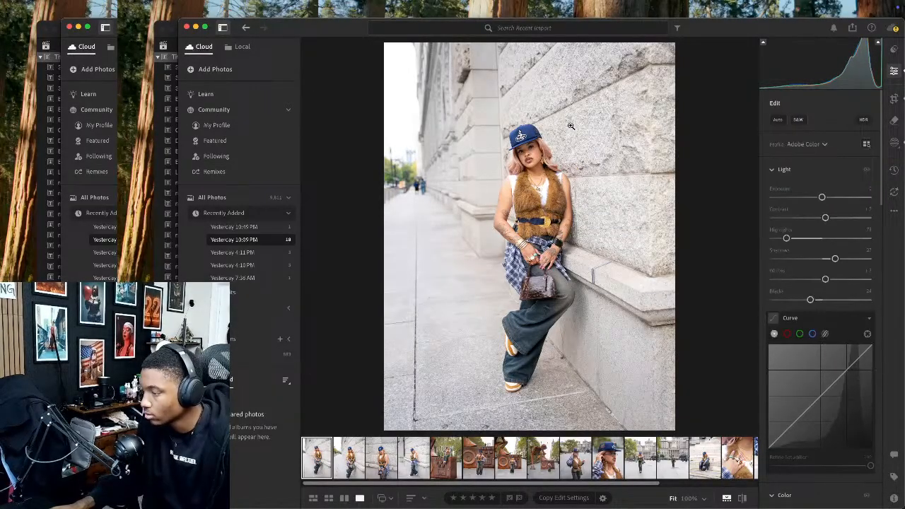
pyautogui.click(530, 142)
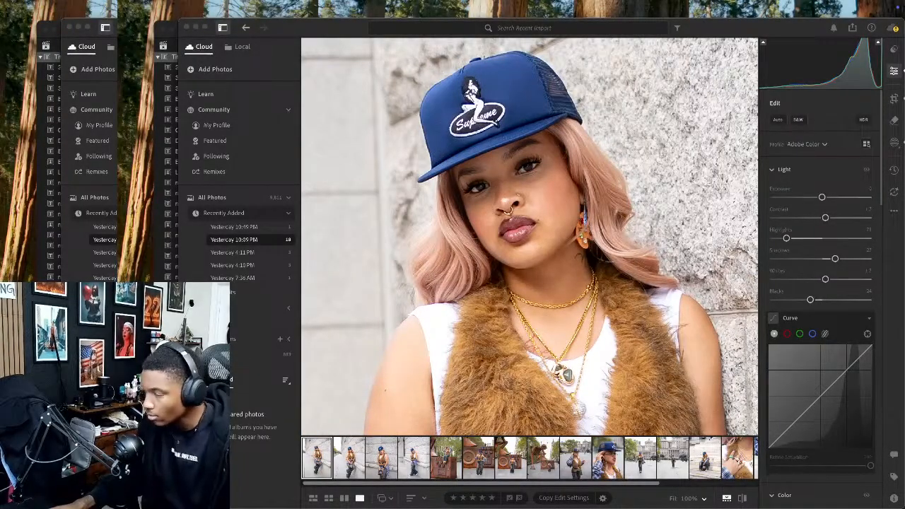
pyautogui.click(512, 193)
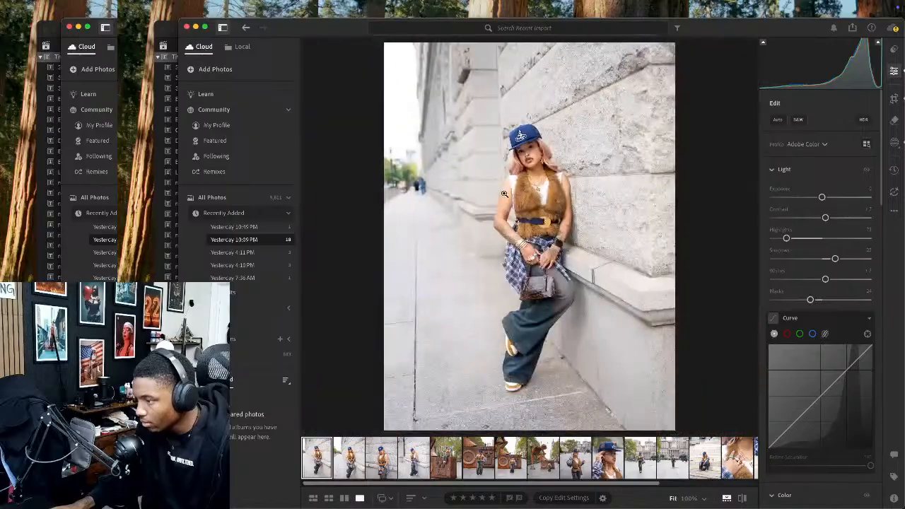
pyautogui.click(529, 241)
pyautogui.scroll(-3, 530, 240)
pyautogui.scroll(2, 538, 297)
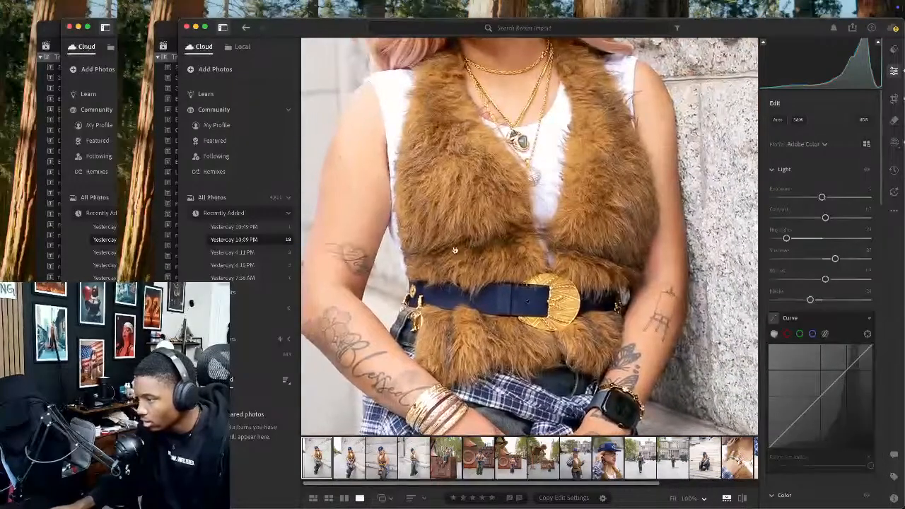
pyautogui.click(563, 365)
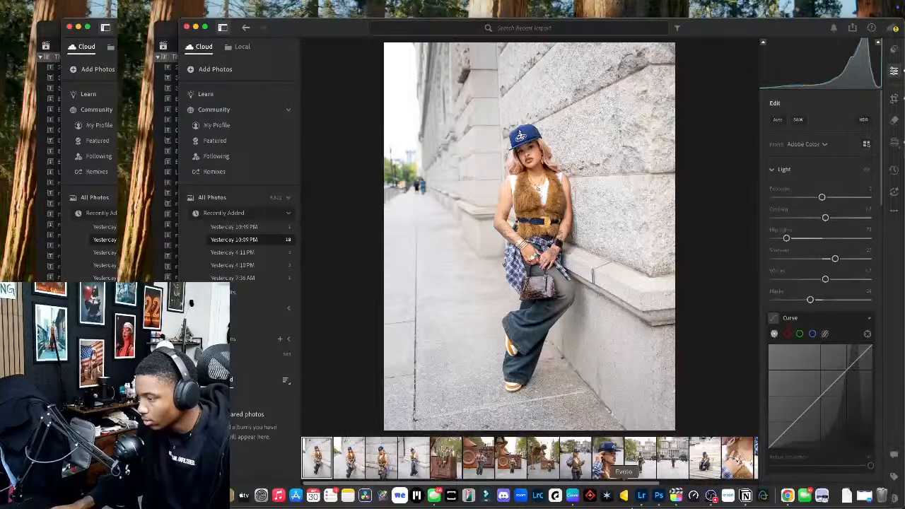
# Switch to Photoshop and compare DSC01615.tif with and without Layer 1 copy by toggling that layer's visibility
pyautogui.click(658, 498)
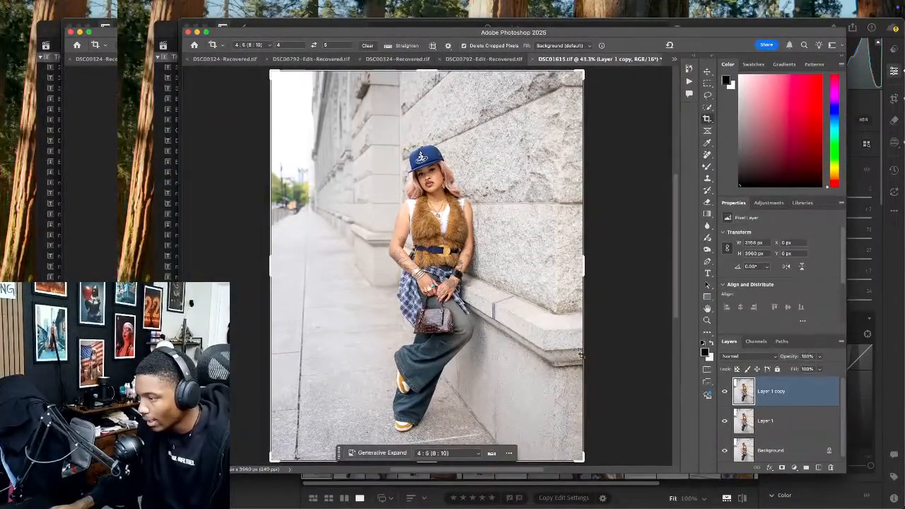
pyautogui.click(725, 393)
pyautogui.click(725, 393)
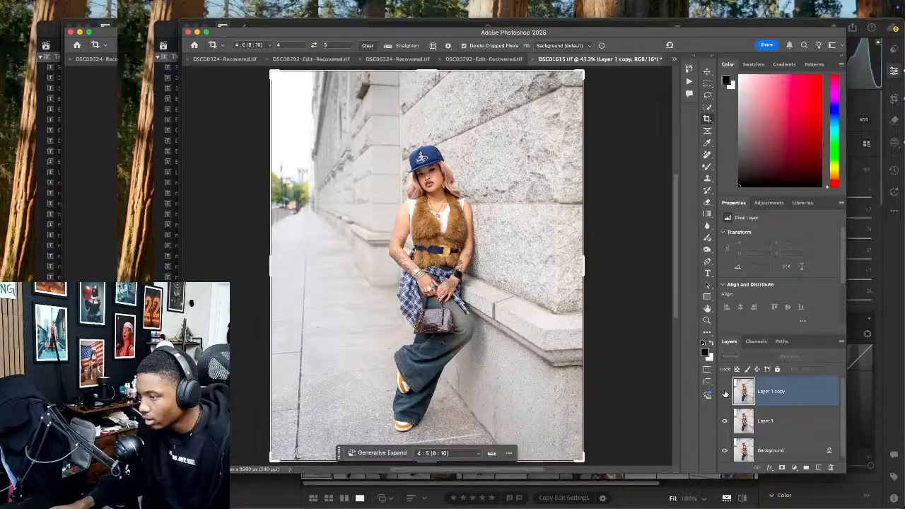
pyautogui.click(725, 393)
pyautogui.click(725, 393)
pyautogui.click(725, 393)
pyautogui.click(725, 393)
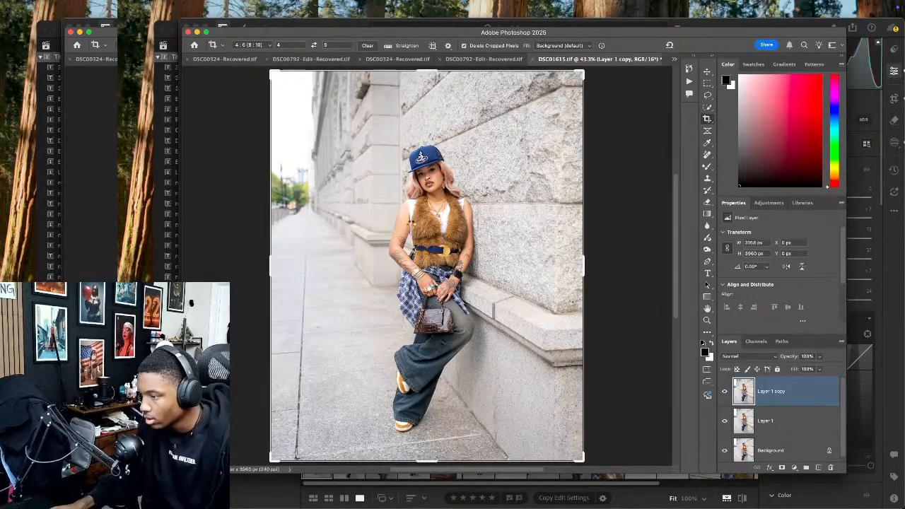
# Commit the 4:5 crop frame, open Layer 1 copy in Liquify and nudge the bent elbow's outline with a size 90 brush
pyautogui.click(472, 208)
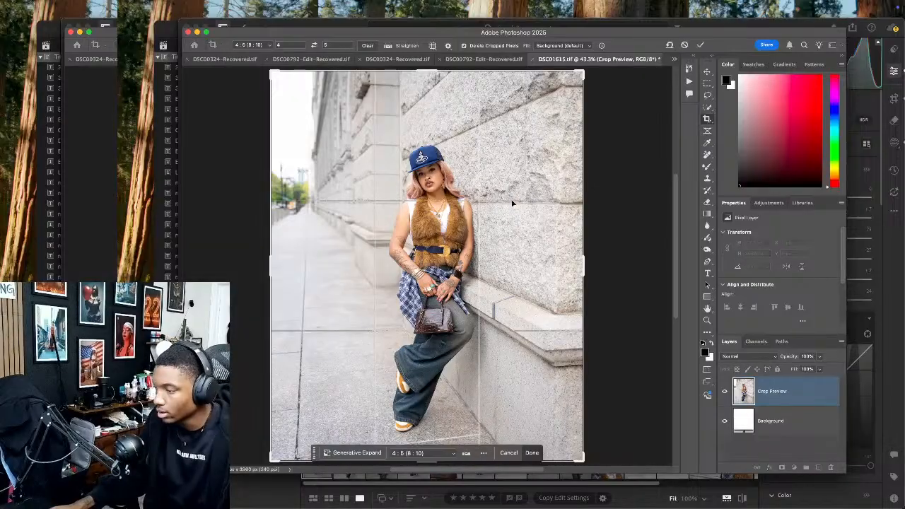
pyautogui.press('Return')
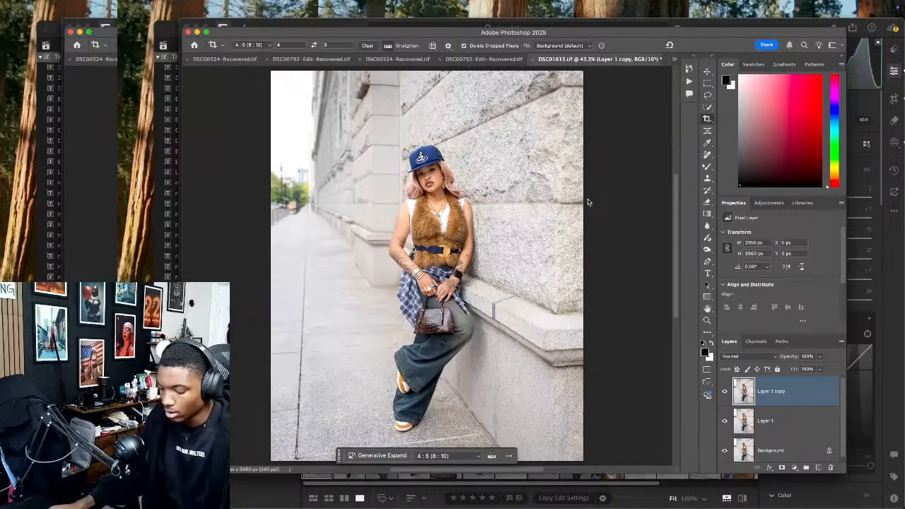
pyautogui.press('super+shift+x')
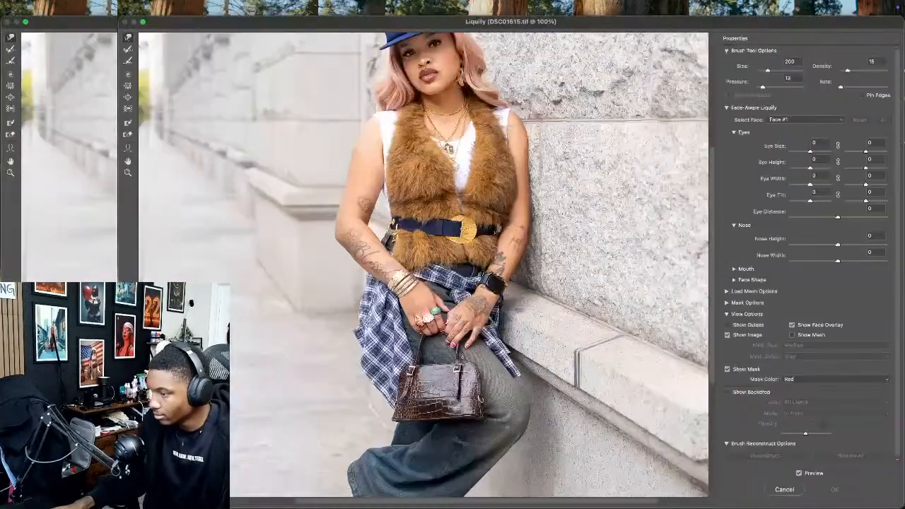
pyautogui.scroll(2, 378, 307)
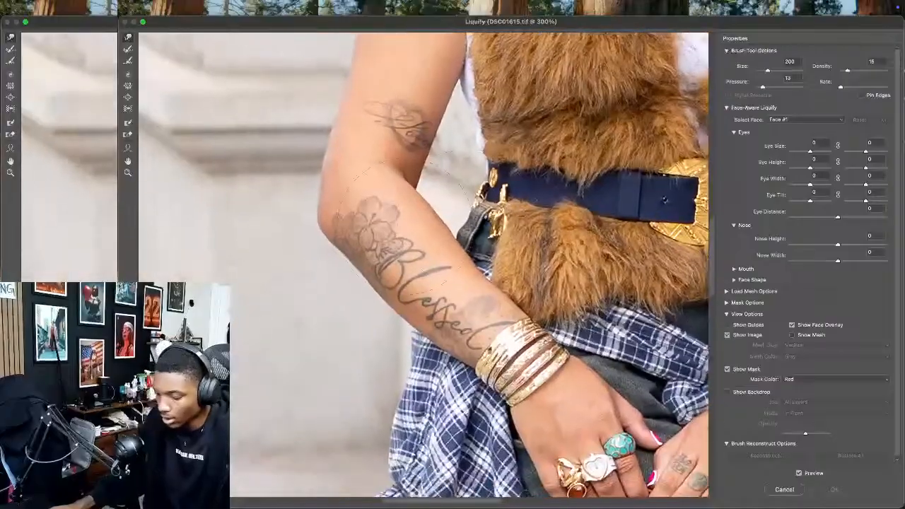
pyautogui.press('[')
pyautogui.press('[')
pyautogui.moveTo(307, 239); pyautogui.dragTo(307, 225)
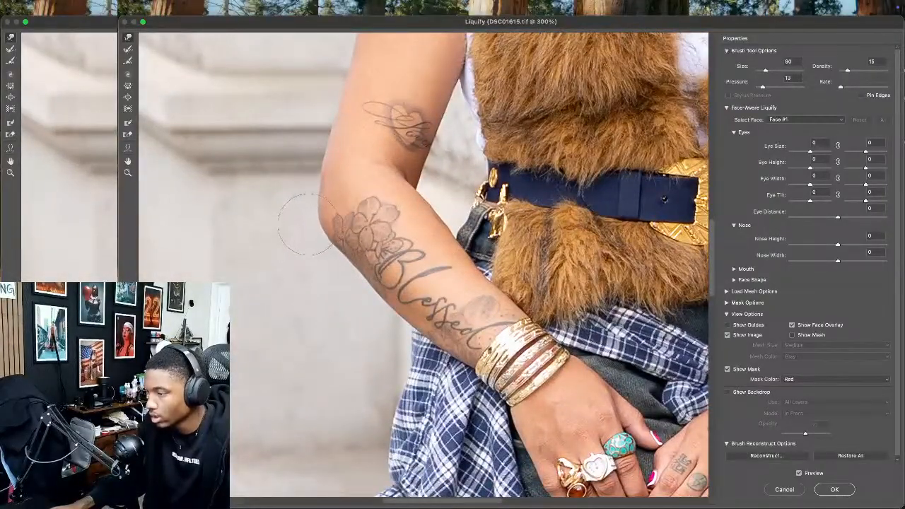
# Inspect the upper arm, the face and the whole figure in the Liquify preview, with the brush enlarged to 175
pyautogui.scroll(5, 386, 181)
pyautogui.press(']')
pyautogui.press(']')
pyautogui.press(']')
pyautogui.press(']')
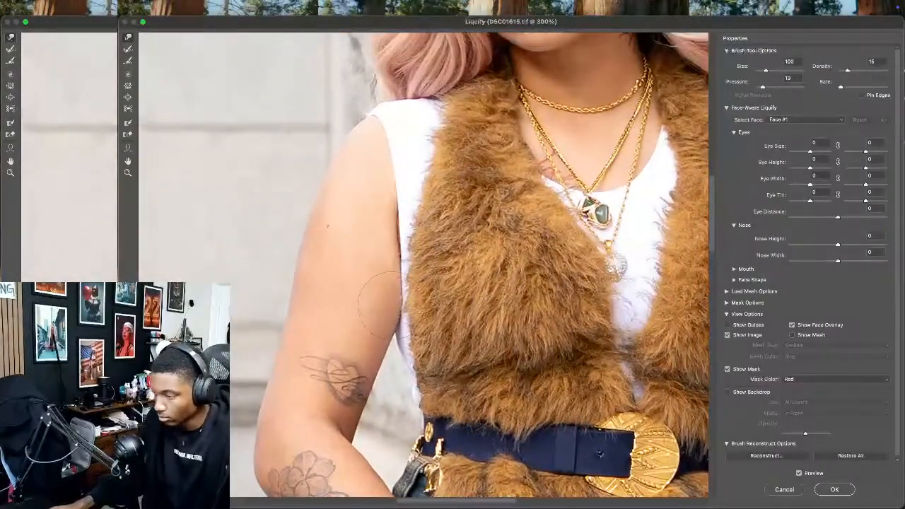
pyautogui.scroll(8, 368, 311)
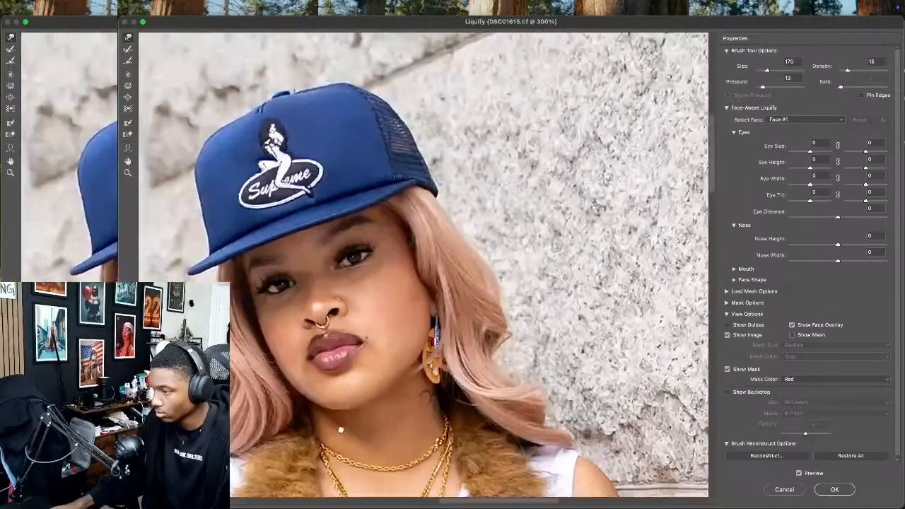
pyautogui.press('super+0')
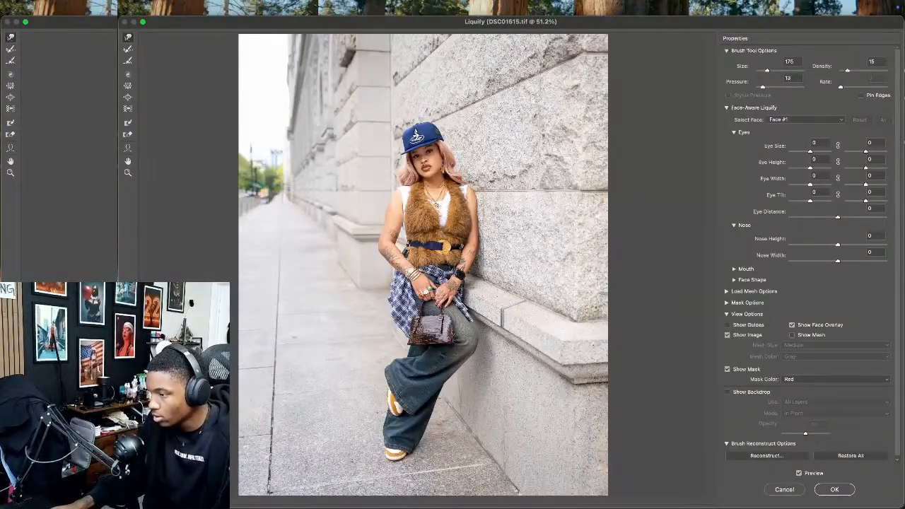
# Reshape the arm beside the stone wall with a size 300 brush and apply the Liquify filter
pyautogui.press('super+plus')
pyautogui.press('super+plus')
pyautogui.press('super+plus')
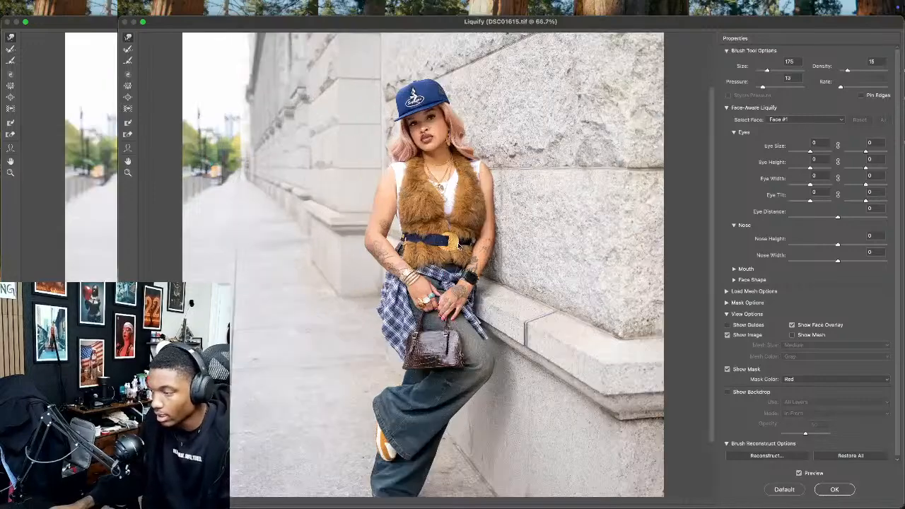
pyautogui.moveTo(461, 234)
pyautogui.mouseDown()
pyautogui.moveTo(241, 422)
pyautogui.moveTo(380, 323)
pyautogui.mouseUp()
pyautogui.press(']')
pyautogui.press(']')
pyautogui.press(']')
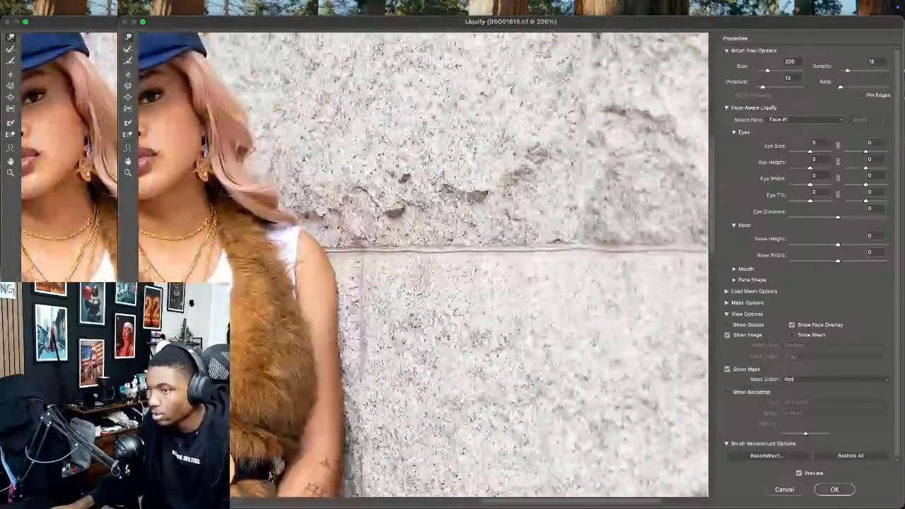
pyautogui.moveTo(319, 278)
pyautogui.mouseDown()
pyautogui.moveTo(341, 383)
pyautogui.moveTo(375, 362)
pyautogui.moveTo(382, 396)
pyautogui.moveTo(375, 403)
pyautogui.moveTo(354, 382)
pyautogui.mouseUp()
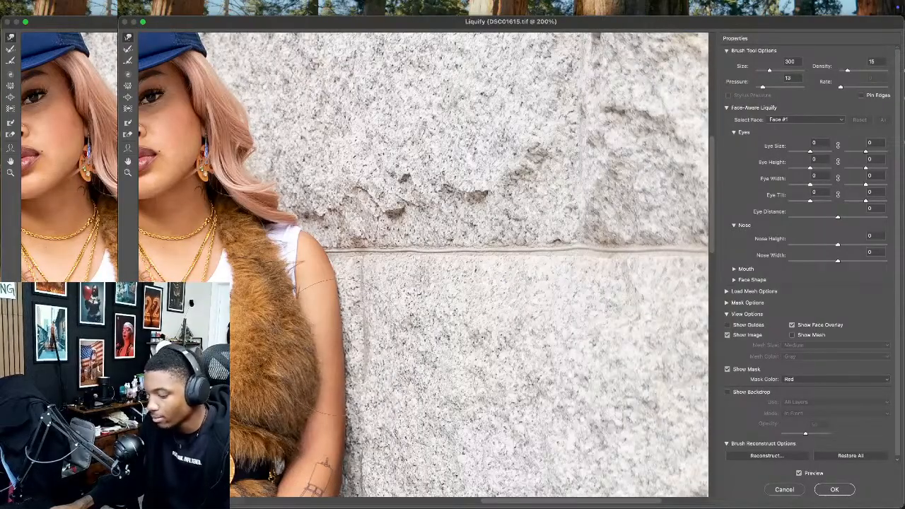
pyautogui.press('super+0')
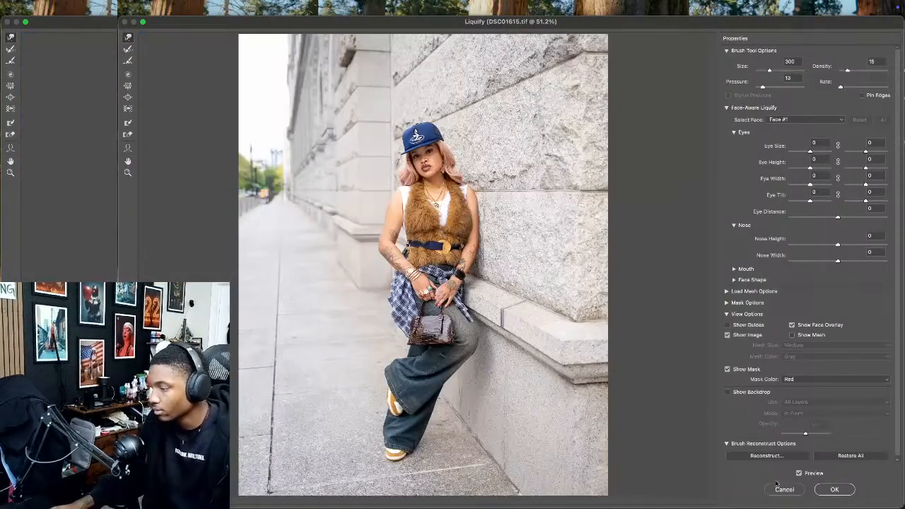
pyautogui.click(833, 489)
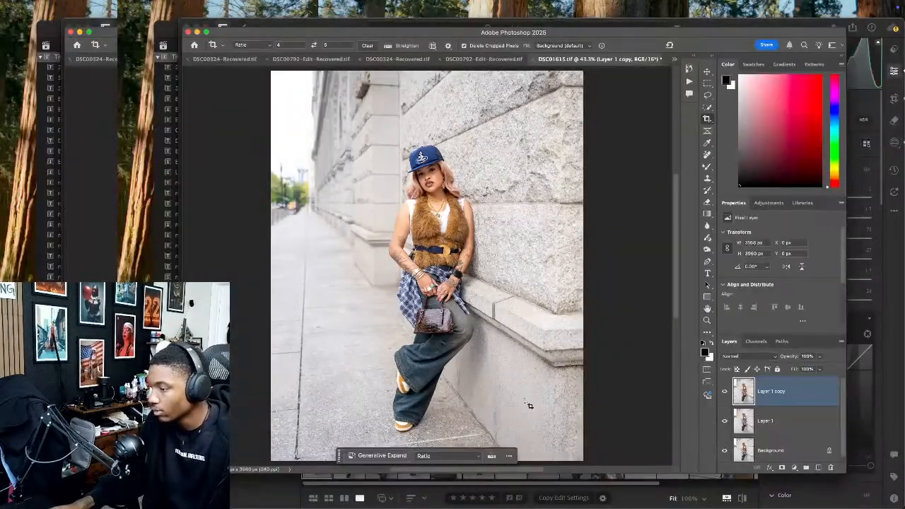
# Go to DSC01614.tif and crop it to a 4:5 ratio, repositioning the image so both shoes stay in the frame
pyautogui.click(535, 59)
pyautogui.click(509, 188)
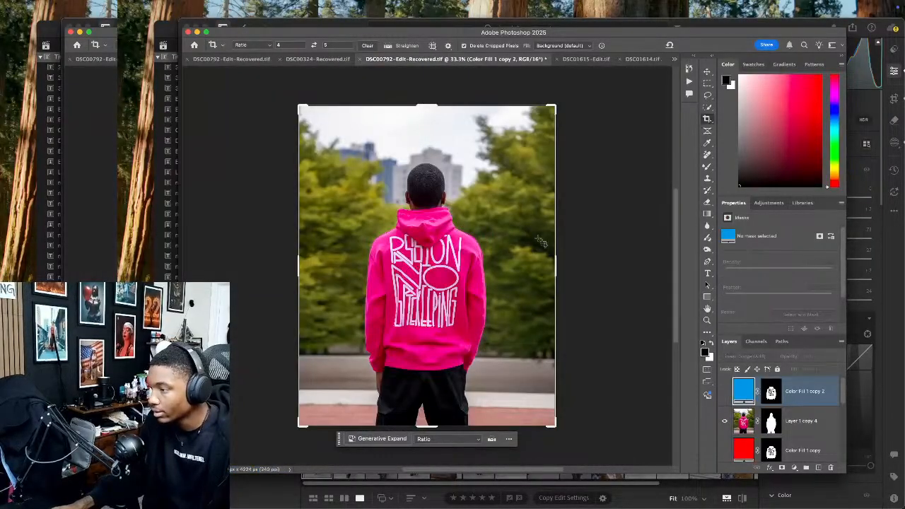
pyautogui.click(648, 59)
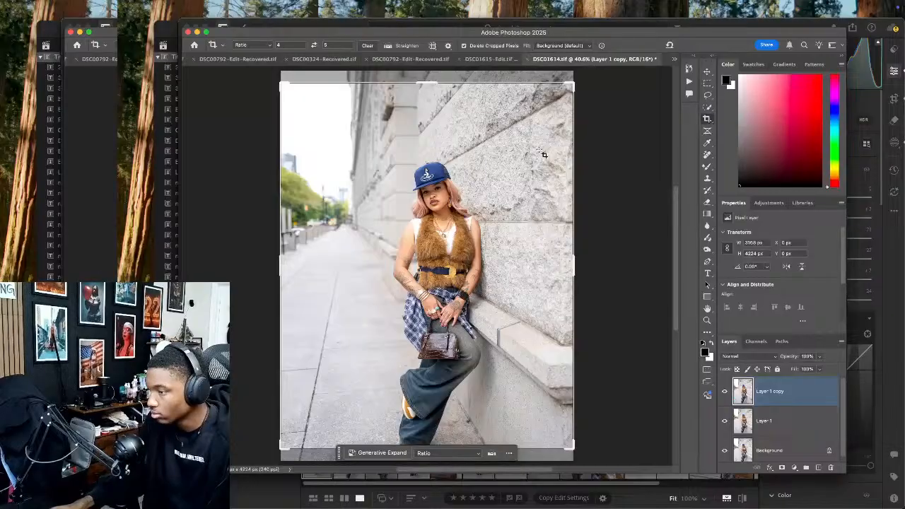
pyautogui.moveTo(459, 203); pyautogui.dragTo(459, 191)
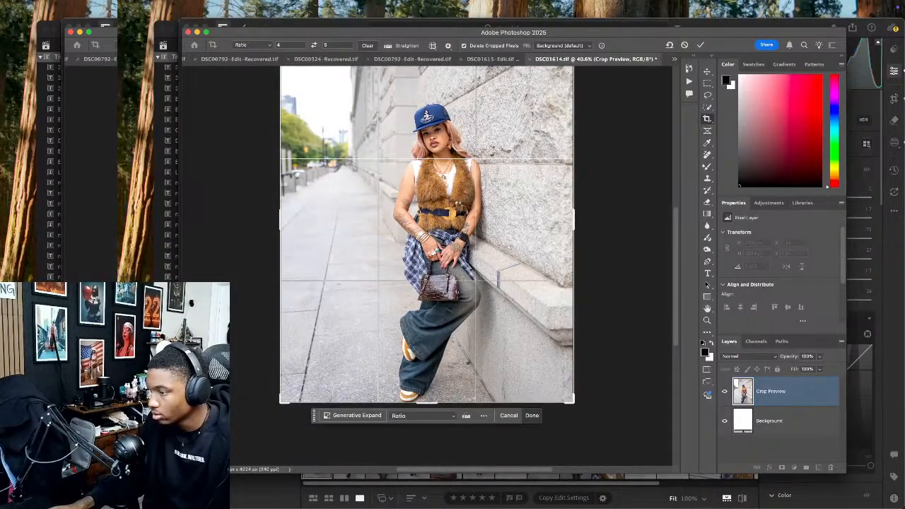
pyautogui.press('Return')
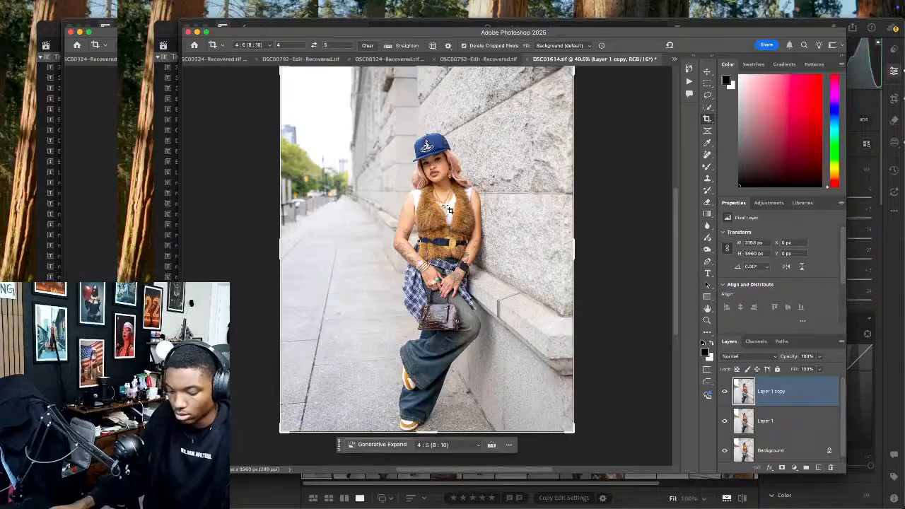
# Check the photo in Lightroom, then return to the cropped DSC01614.tif in Photoshop
pyautogui.press('super+Tab')
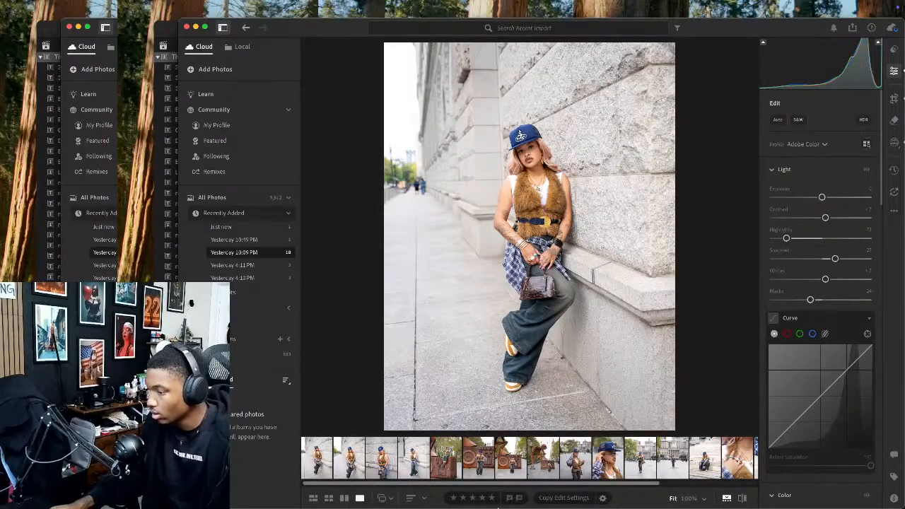
pyautogui.moveTo(500, 503)
pyautogui.click(659, 495)
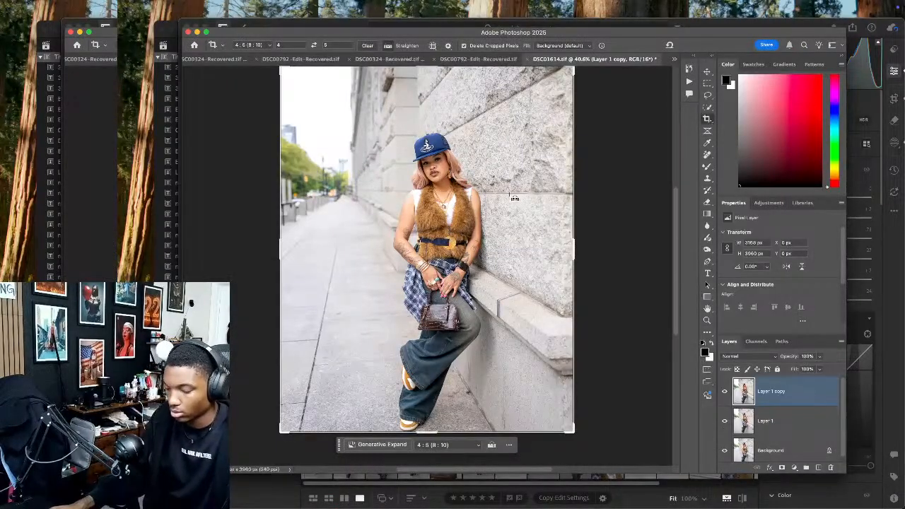
pyautogui.click(479, 59)
pyautogui.click(645, 60)
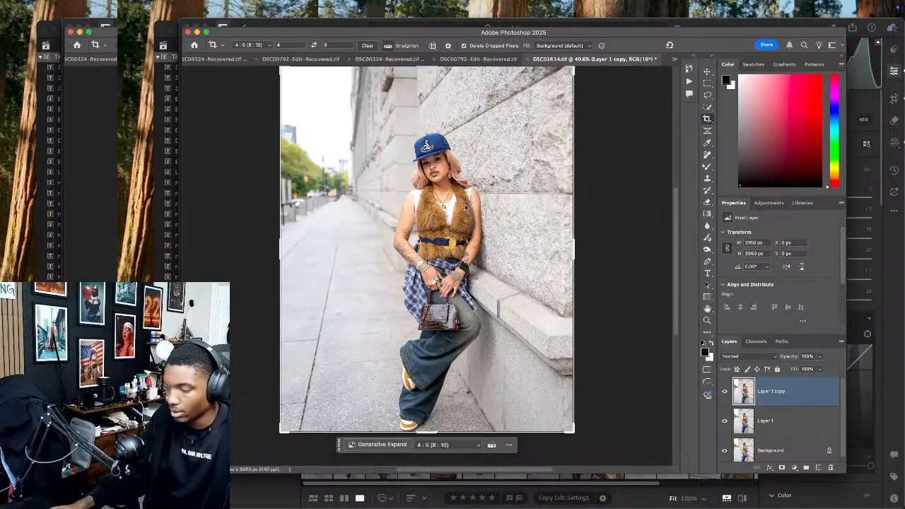
# Reshape the arm beside the stone wall in DSC01614.tif with a size 500 Liquify brush and apply the filter
pyautogui.press('super+shift+x')
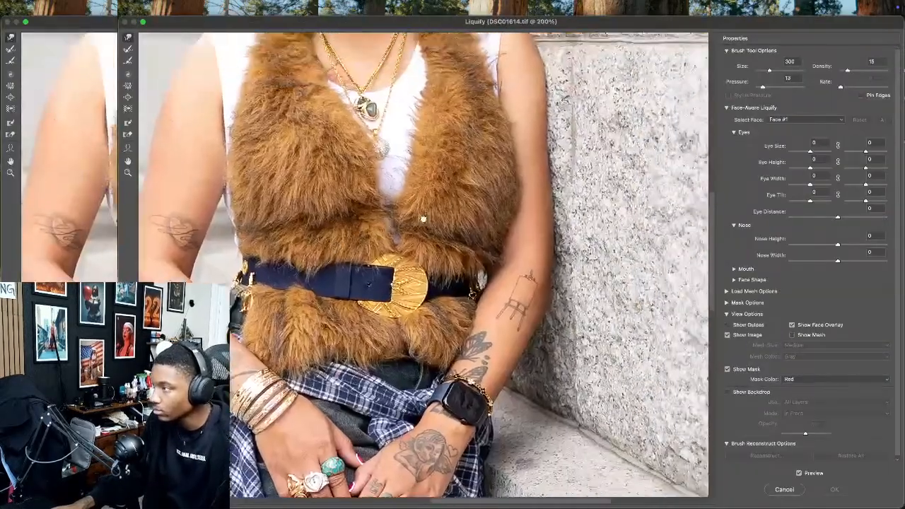
pyautogui.moveTo(423, 219); pyautogui.dragTo(366, 239)
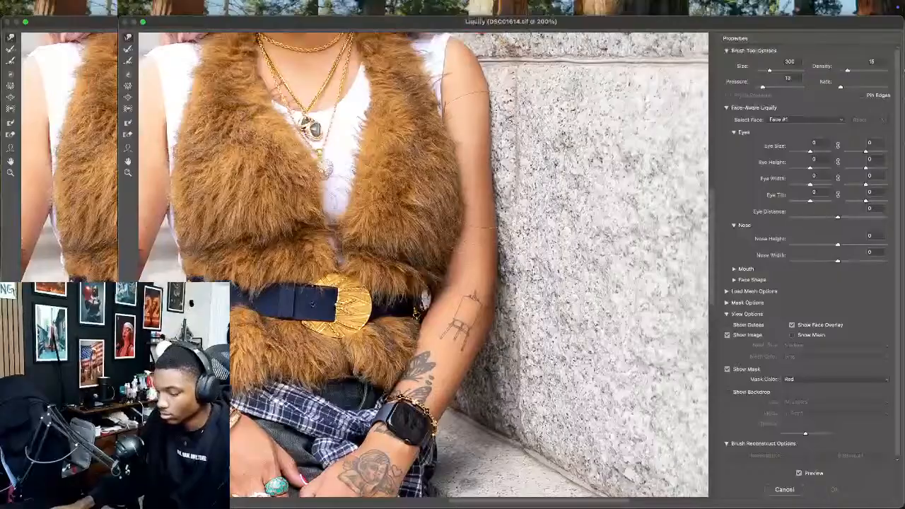
pyautogui.press(']')
pyautogui.press(']')
pyautogui.moveTo(476, 161)
pyautogui.mouseDown()
pyautogui.moveTo(497, 167)
pyautogui.moveTo(493, 213)
pyautogui.moveTo(472, 130)
pyautogui.mouseUp()
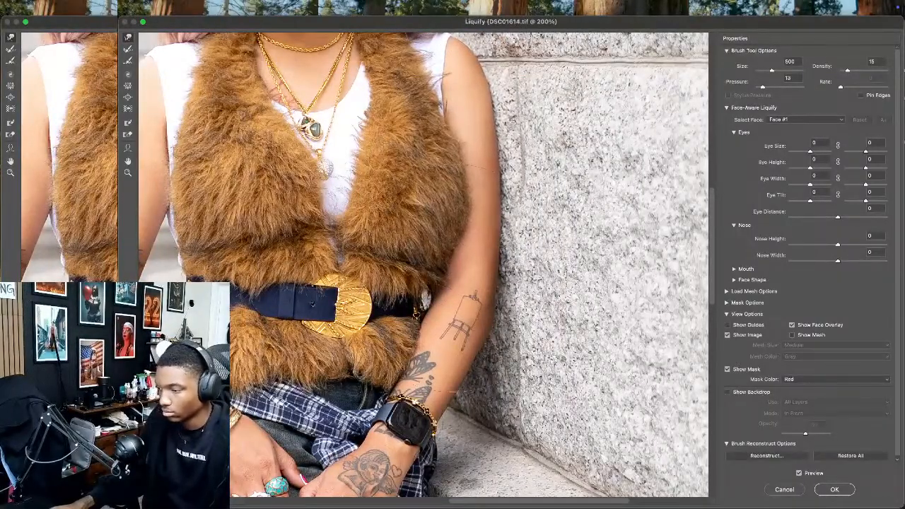
pyautogui.press('super+0')
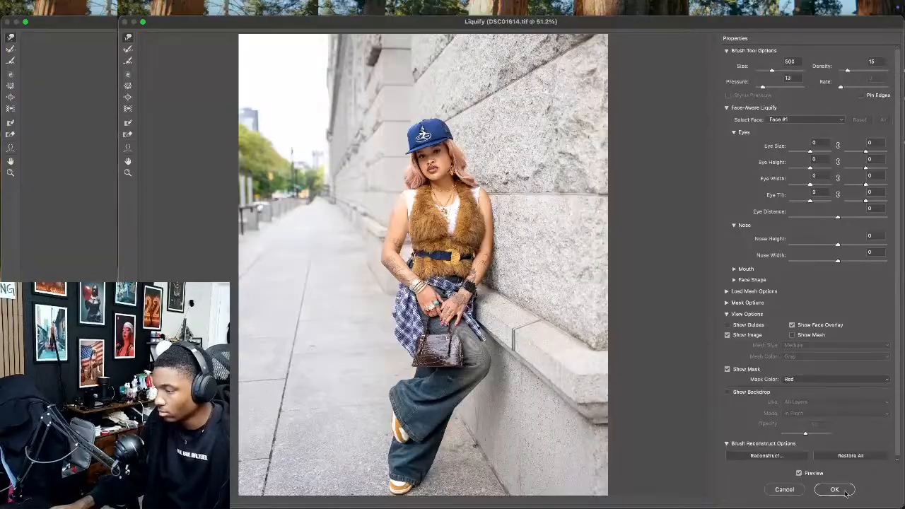
pyautogui.click(845, 492)
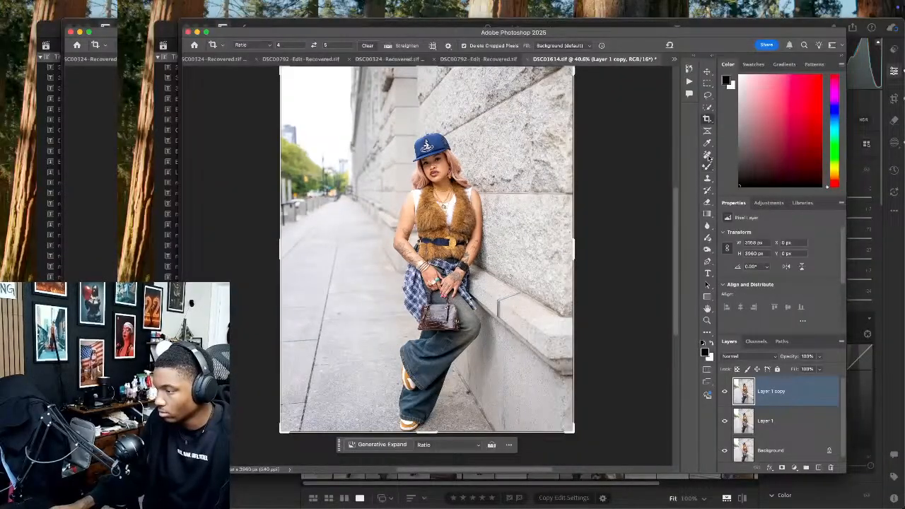
# Activate the Remove tool and inspect the tattooed forearm, hands and jewellery up close, then the whole figure
pyautogui.click(707, 156)
pyautogui.press('super+equal')
pyautogui.press('super+equal')
pyautogui.press('super+equal')
pyautogui.press('super+equal')
pyautogui.press('super+equal')
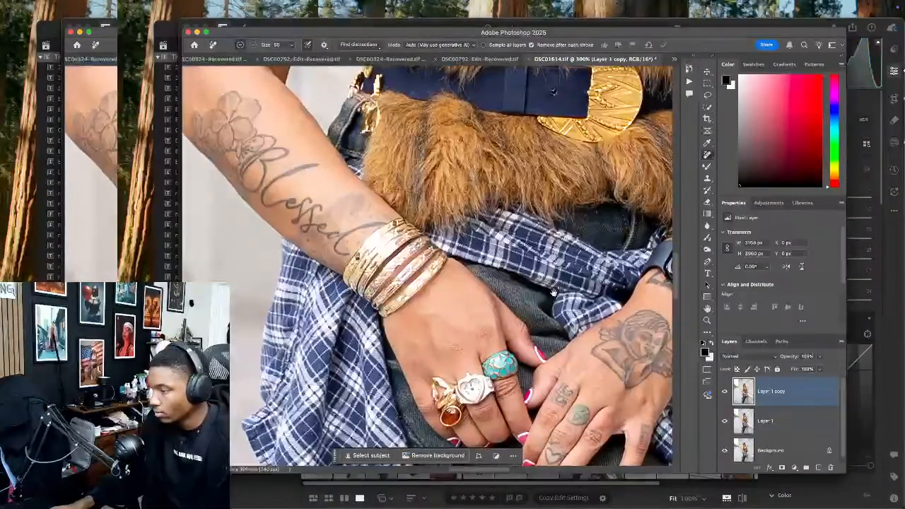
pyautogui.moveTo(553, 292)
pyautogui.mouseDown()
pyautogui.moveTo(442, 306)
pyautogui.moveTo(424, 305)
pyautogui.moveTo(465, 303)
pyautogui.moveTo(429, 301)
pyautogui.mouseUp()
pyautogui.press('super+0')
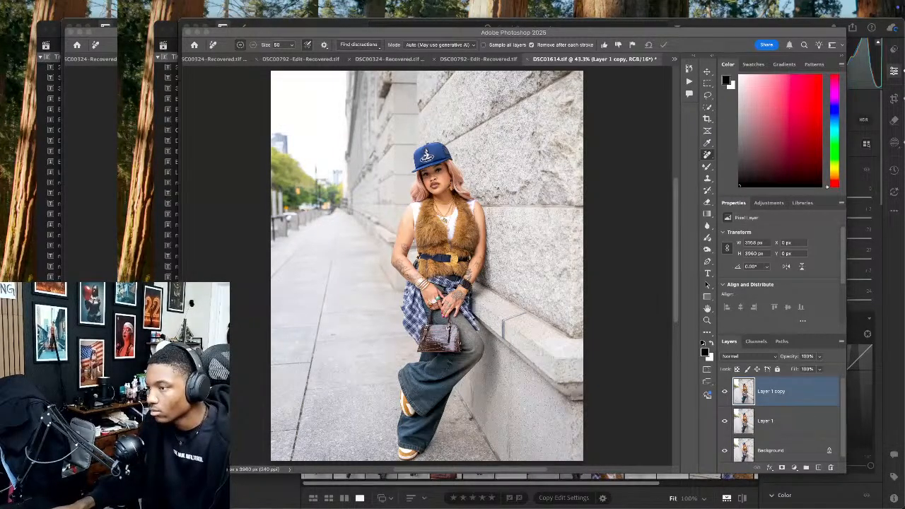
# Remove the dark mark at the base of the stone wall beside the trouser leg with the Remove tool
pyautogui.click(838, 397)
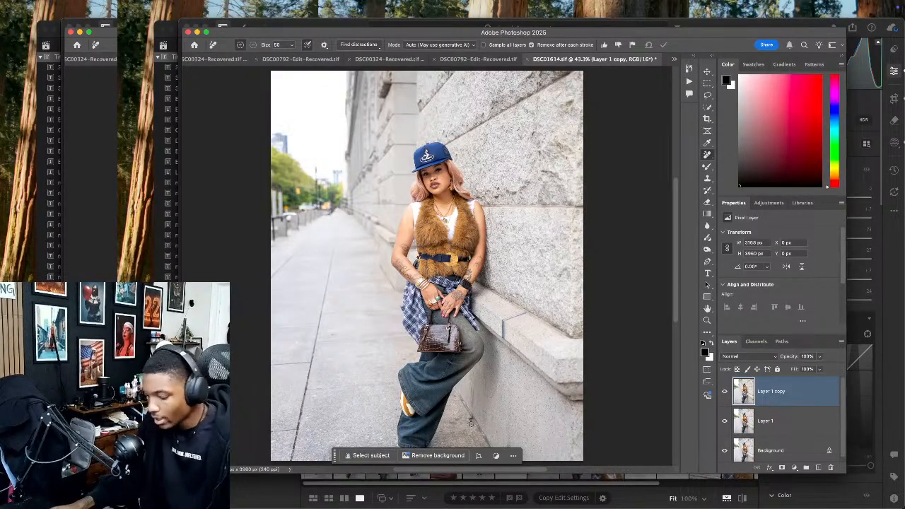
pyautogui.scroll(3, 425, 340)
pyautogui.scroll(-10, 405, 366)
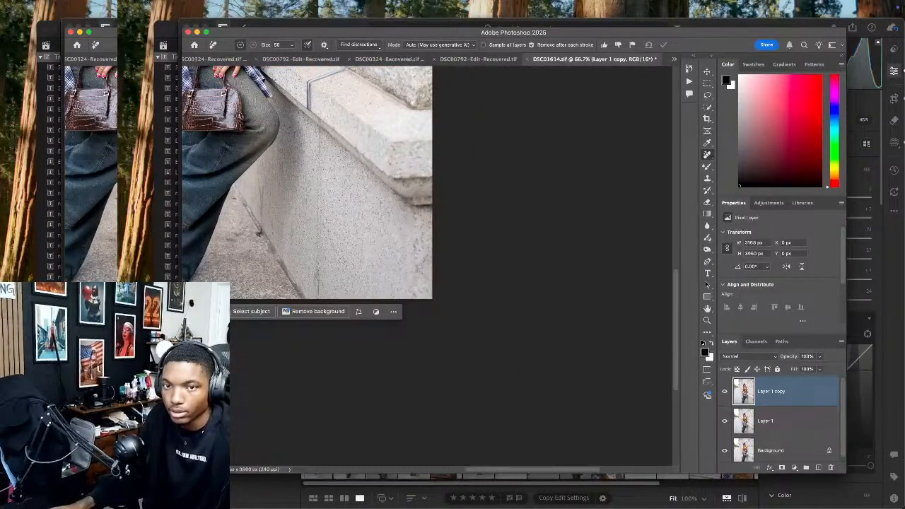
pyautogui.press('super+Tab')
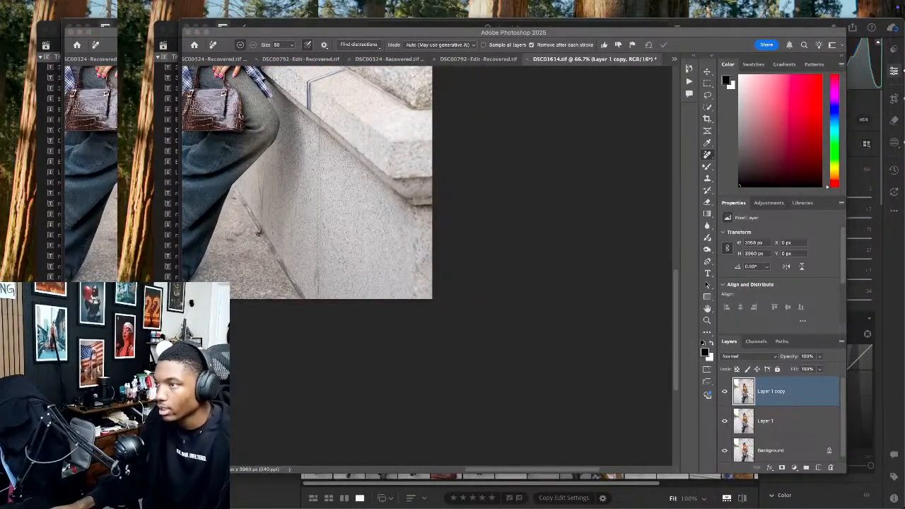
pyautogui.press('super+Tab')
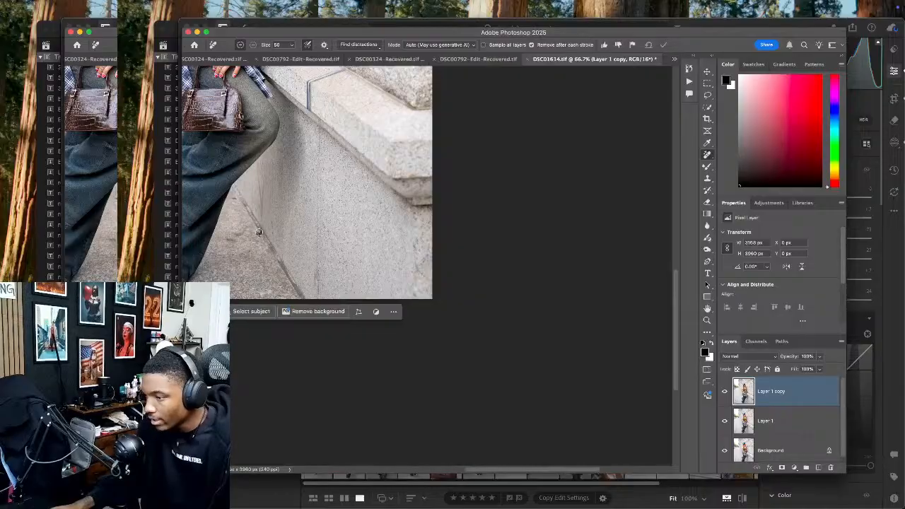
pyautogui.click(257, 232)
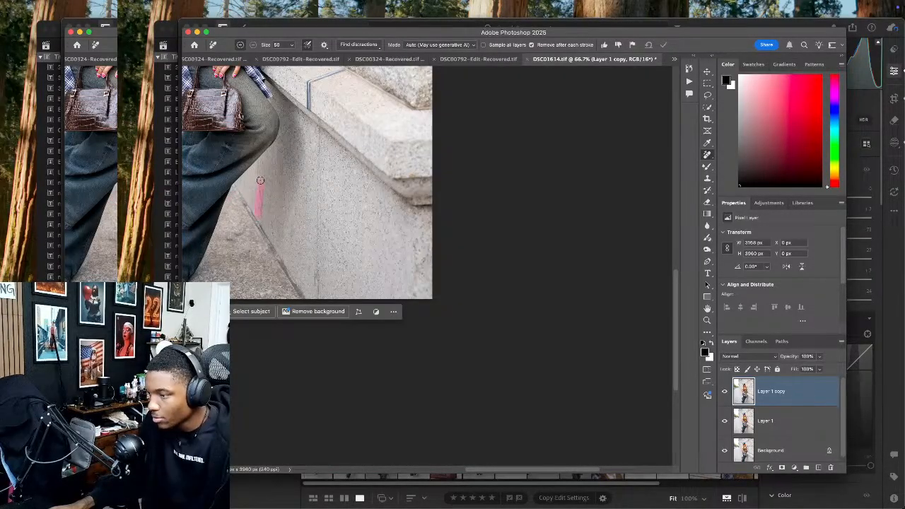
pyautogui.moveTo(259, 210); pyautogui.dragTo(273, 220)
# Remove small blemishes from the pavement next to the woman's legs with the Remove tool, and check the whole photo
pyautogui.scroll(5, 305, 244)
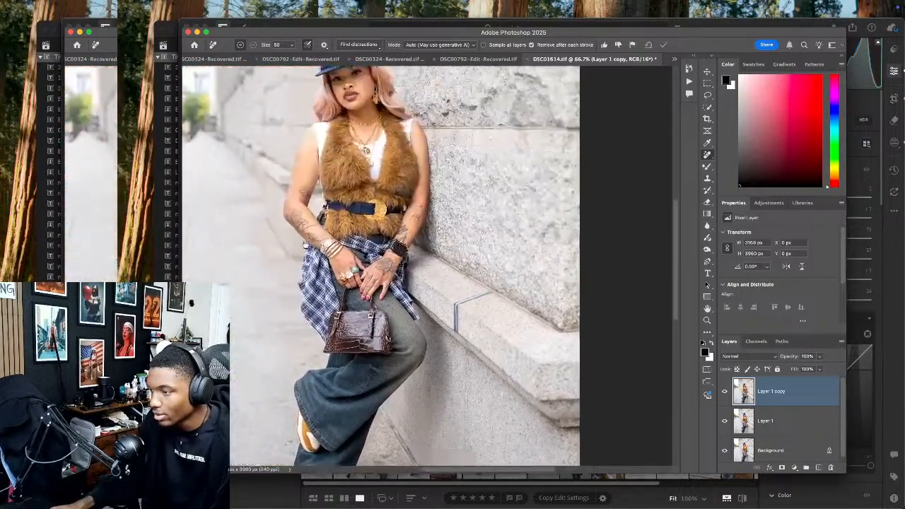
pyautogui.scroll(5, 305, 244)
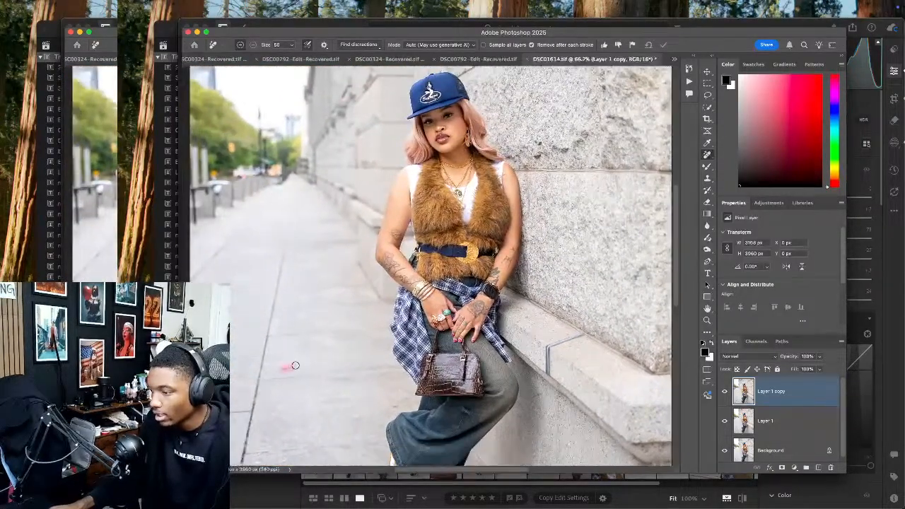
pyautogui.moveTo(295, 365); pyautogui.dragTo(297, 365)
pyautogui.moveTo(388, 403); pyautogui.dragTo(406, 405)
pyautogui.scroll(5, 438, 297)
pyautogui.hscroll(4, 439, 297)
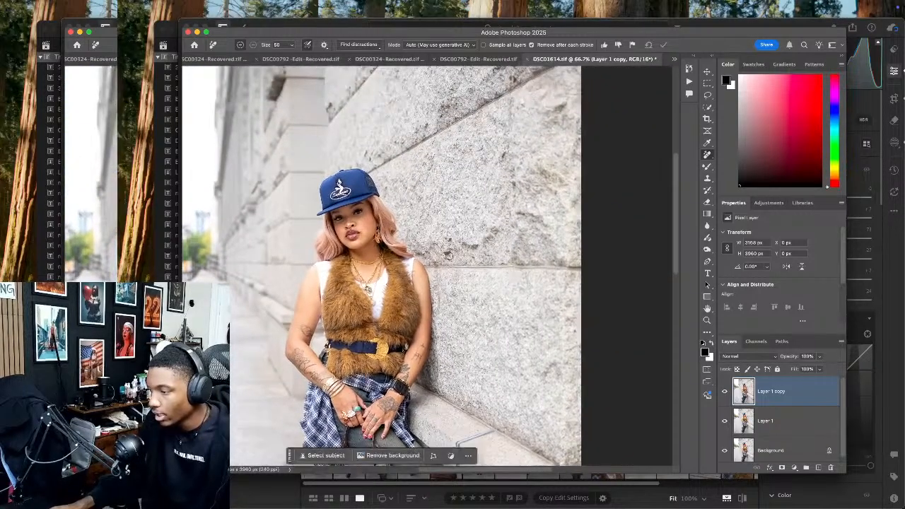
pyautogui.scroll(-3, 448, 254)
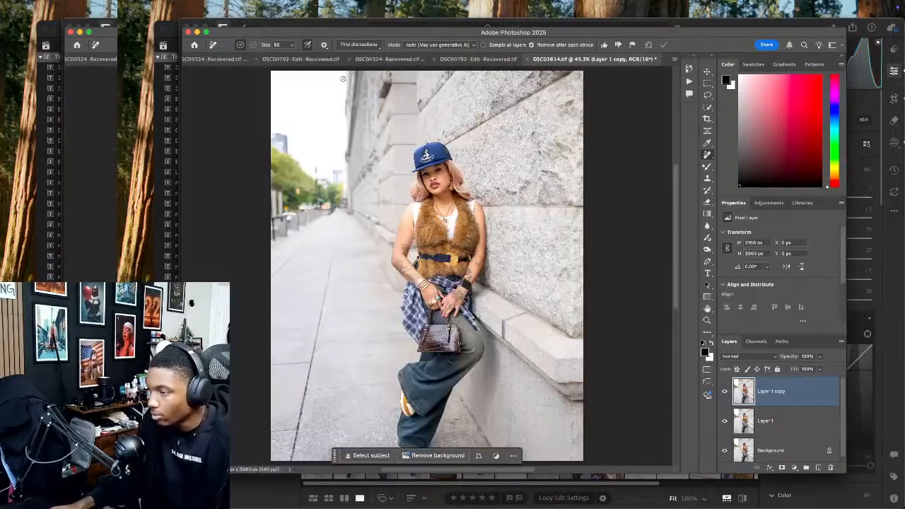
# Compare the retouched portrait with its original in Lightroom
pyautogui.click(236, 492)
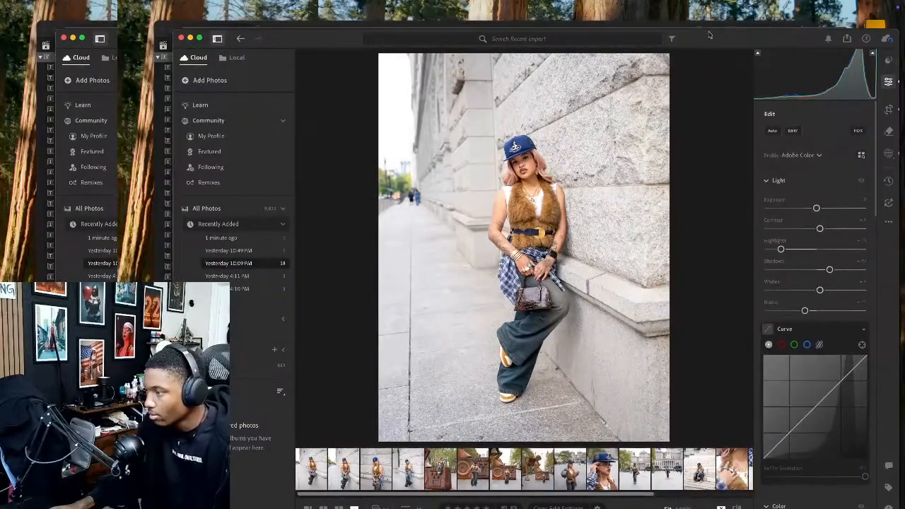
pyautogui.press('super+Tab')
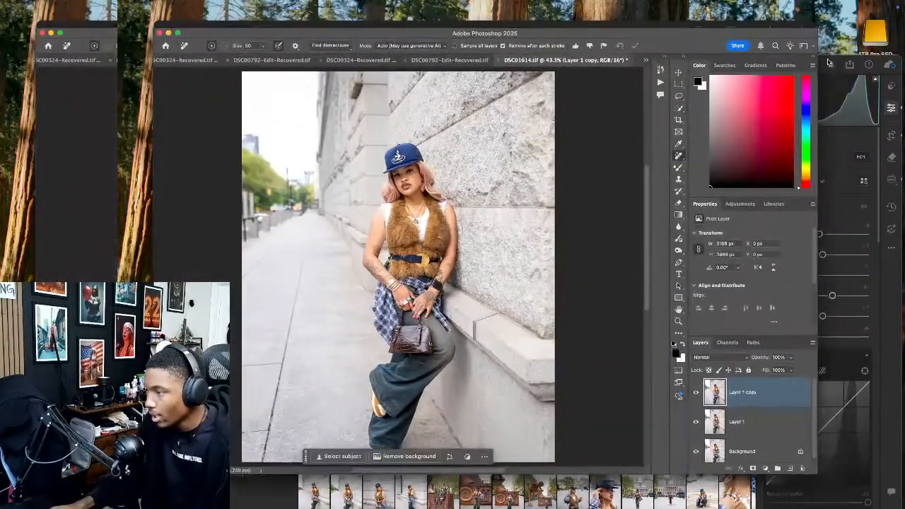
pyautogui.press('super+Tab')
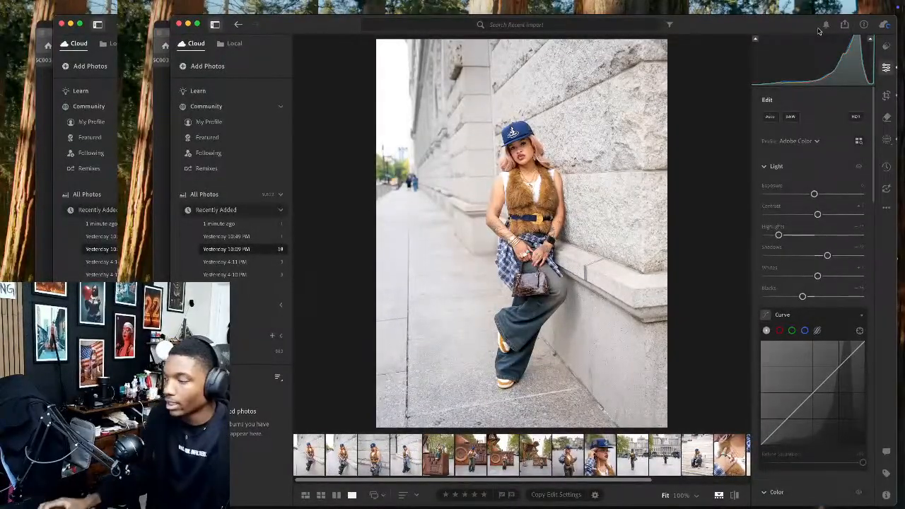
# Send the Lightroom photo of the giant rusty sculpture to Photoshop and duplicate its background layer twice
pyautogui.click(539, 461)
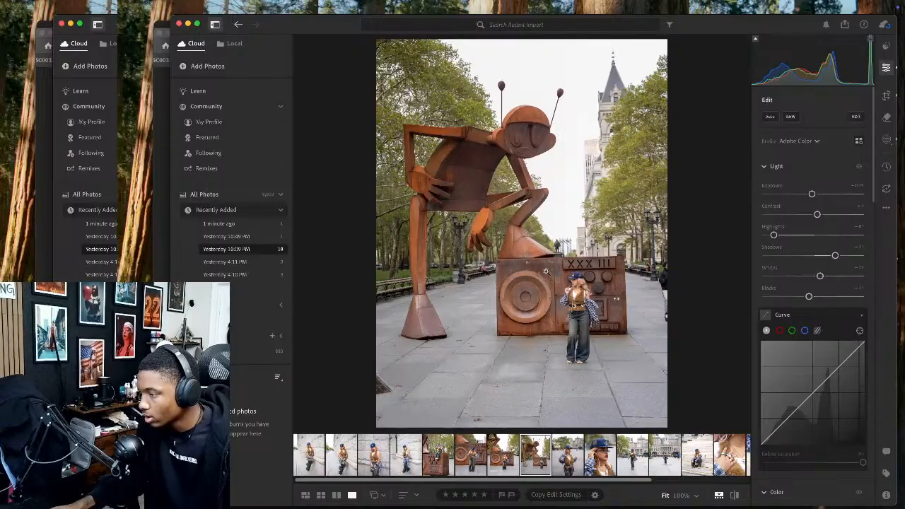
pyautogui.rightClick(555, 261)
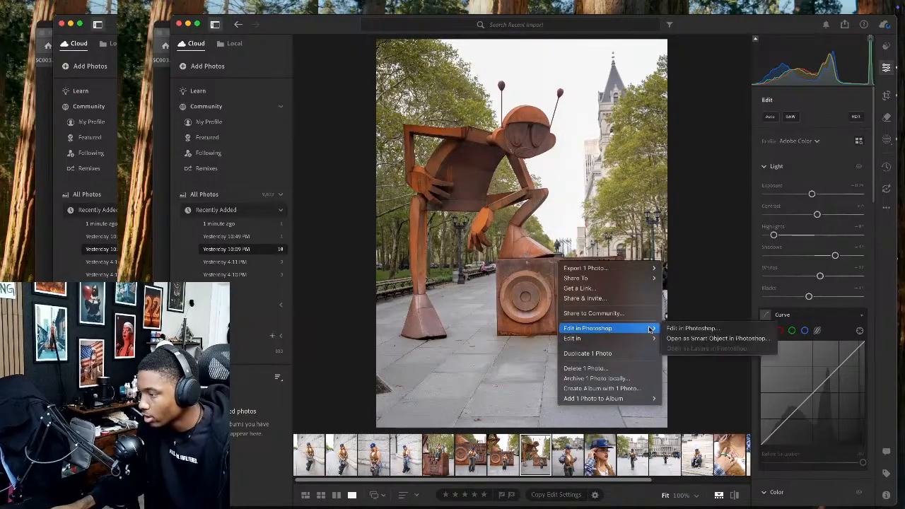
pyautogui.click(672, 328)
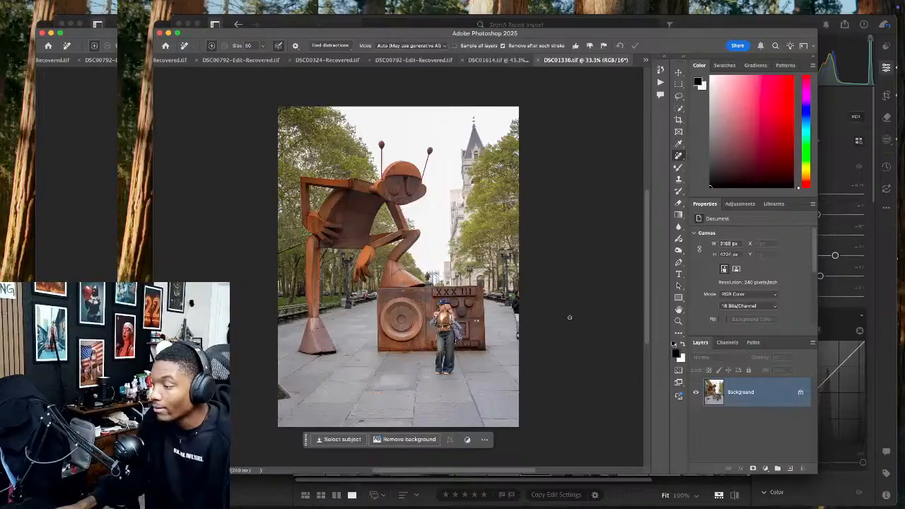
pyautogui.press('super+j')
pyautogui.press('super+j')
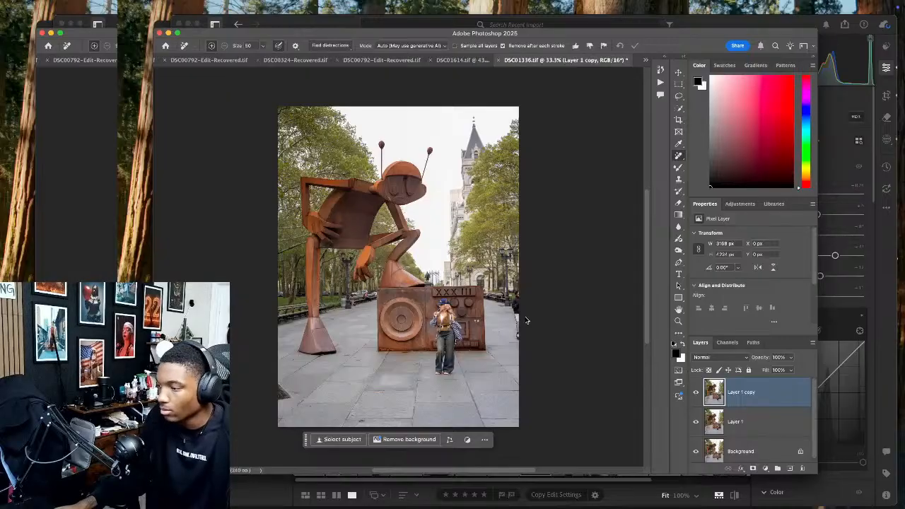
# Open the Liquify filter on the top layer and examine the sculpture and the woman standing before the boombox
pyautogui.press('super+shift+x')
pyautogui.press('super+equal')
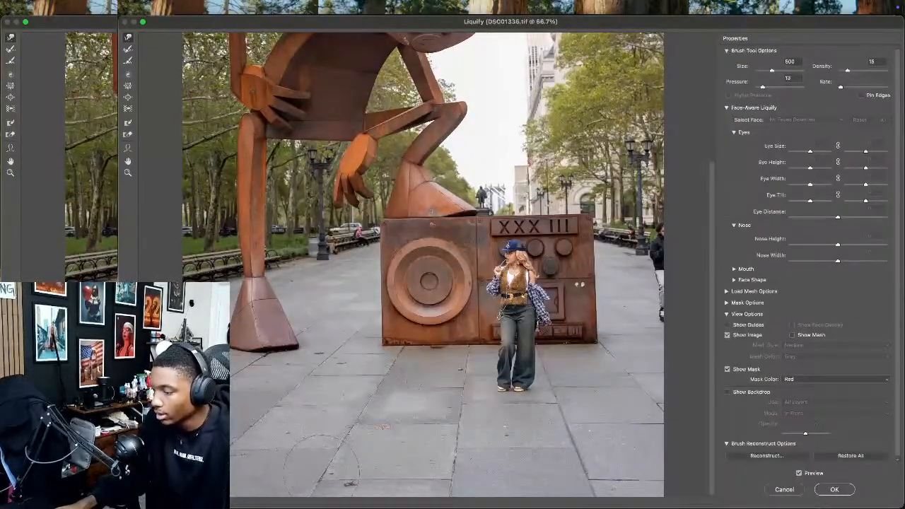
pyautogui.scroll(3, 482, 328)
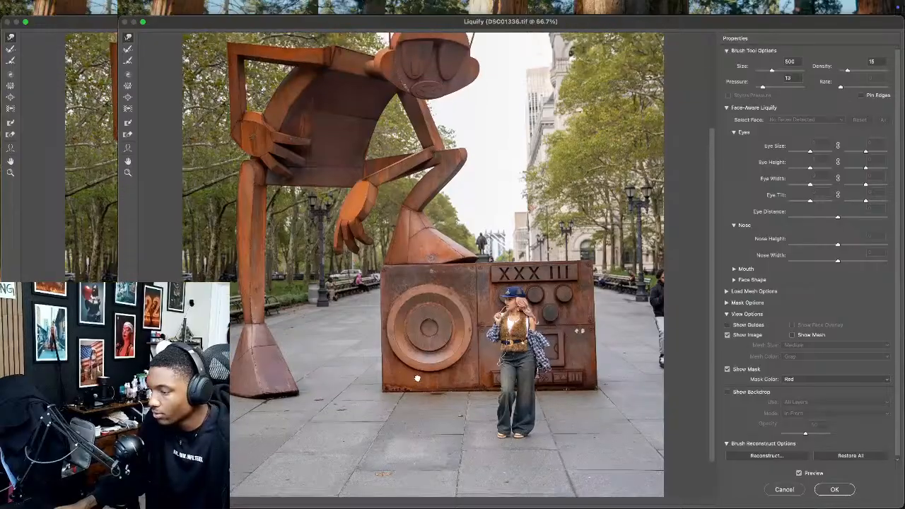
pyautogui.scroll(-3, 633, 287)
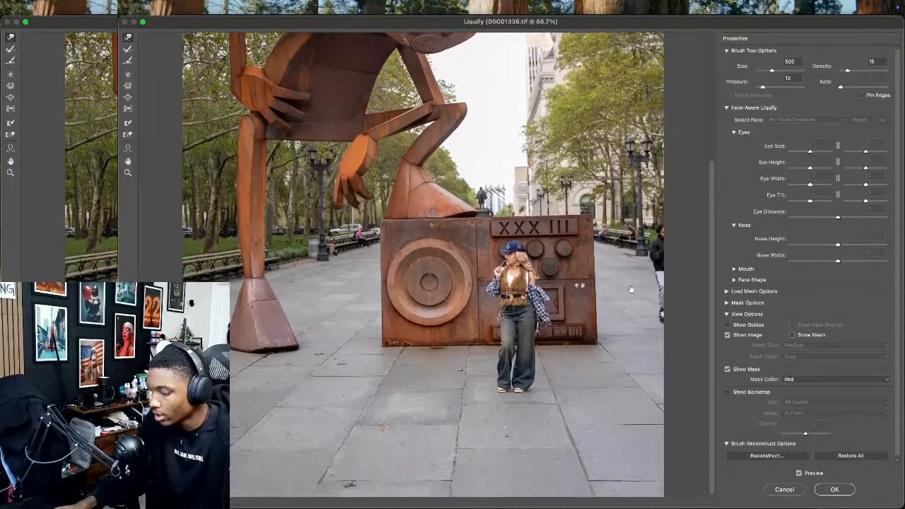
pyautogui.press('super+equal')
pyautogui.press('super+equal')
pyautogui.hscroll(10, 614, 316)
pyautogui.scroll(-4, 614, 315)
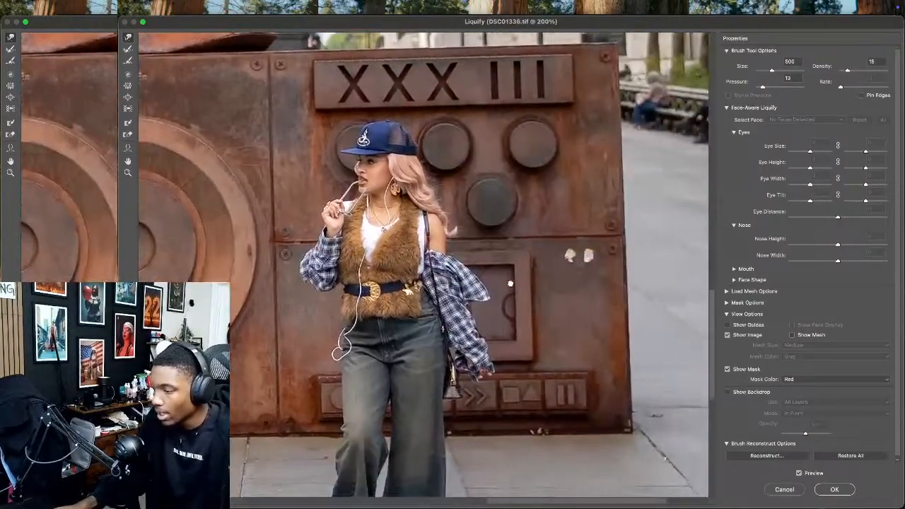
# Reduce the Liquify brush size to 70 and inspect the woman's torso, jeans and shoes
pyautogui.press('[')
pyautogui.press('[')
pyautogui.press('[')
pyautogui.press('[')
pyautogui.press('[')
pyautogui.press('[')
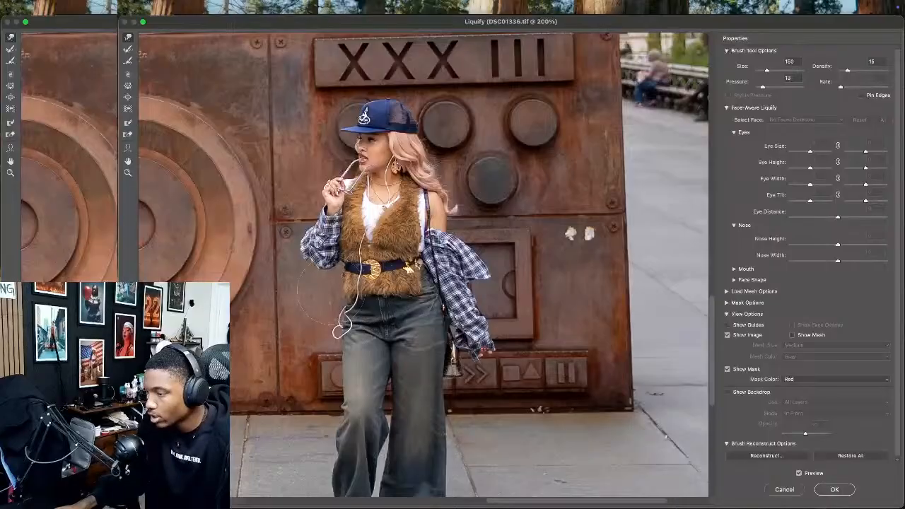
pyautogui.press('[')
pyautogui.press('[')
pyautogui.press('[')
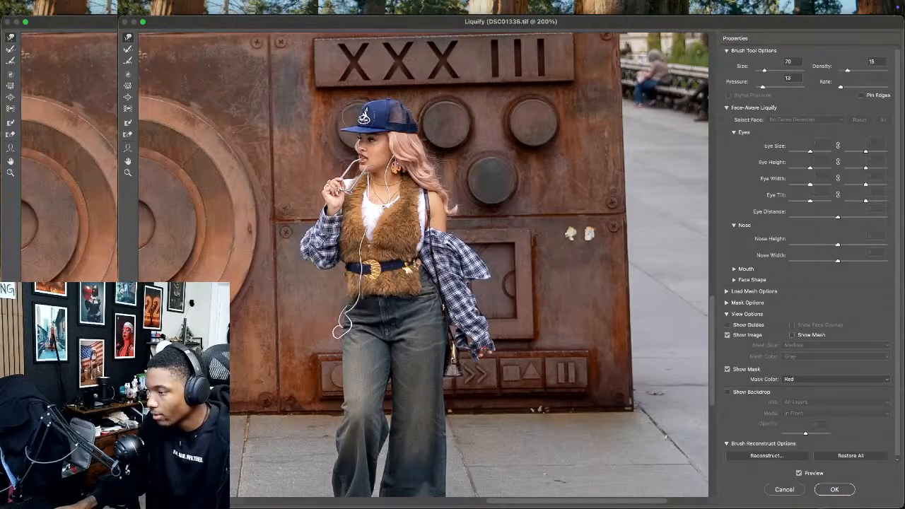
pyautogui.scroll(-2, 425, 265)
pyautogui.hscroll(-1, 424, 265)
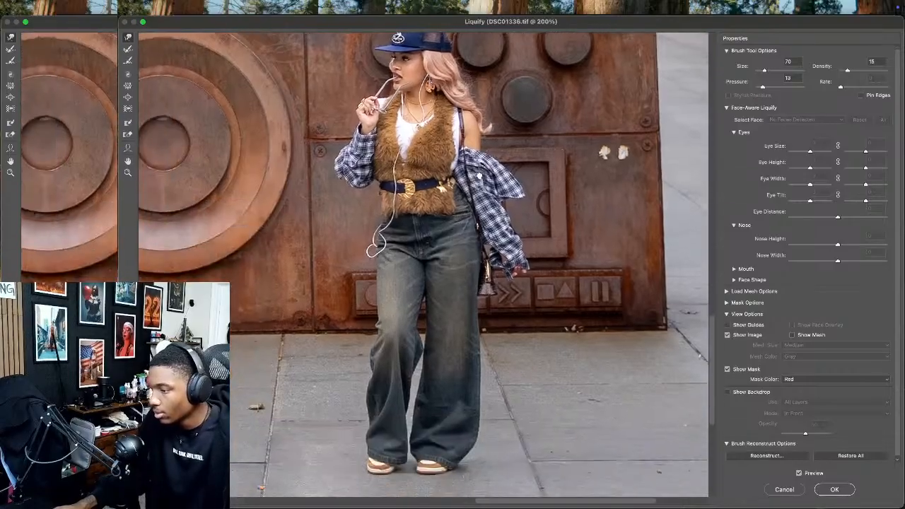
pyautogui.scroll(-2, 437, 272)
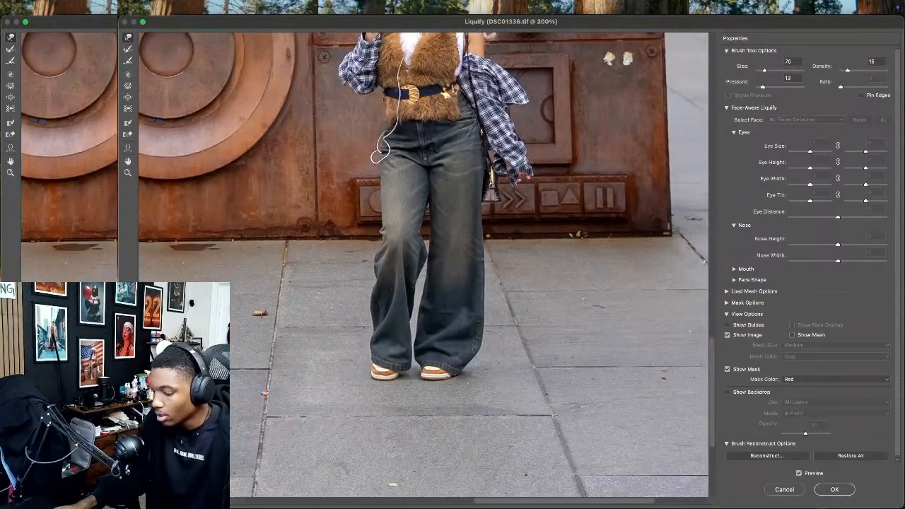
# Set the Liquify brush size to 150 and apply the filter
pyautogui.press(']')
pyautogui.press(']')
pyautogui.press(']')
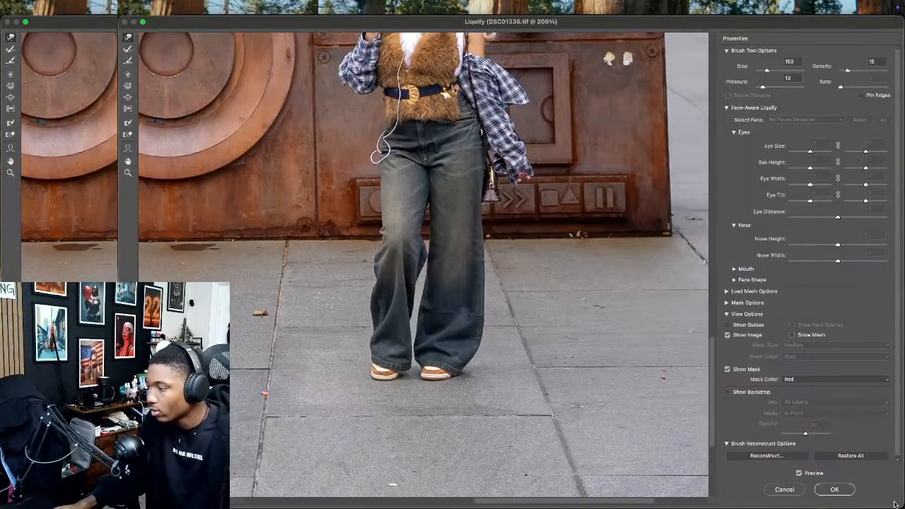
pyautogui.press('Return')
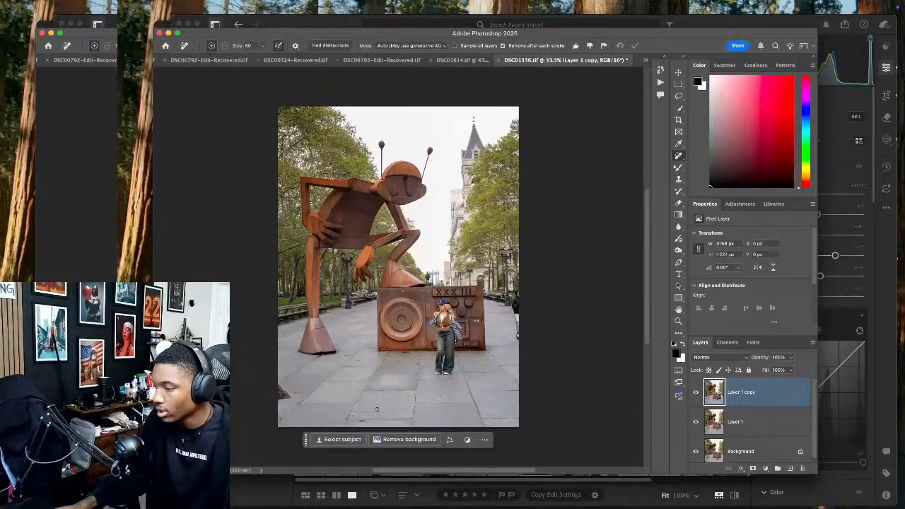
# Remove the fallen leaves and dark specks from the foreground paving around the woman with the Remove tool
pyautogui.press('super+plus')
pyautogui.press('super+plus')
pyautogui.press('super+plus')
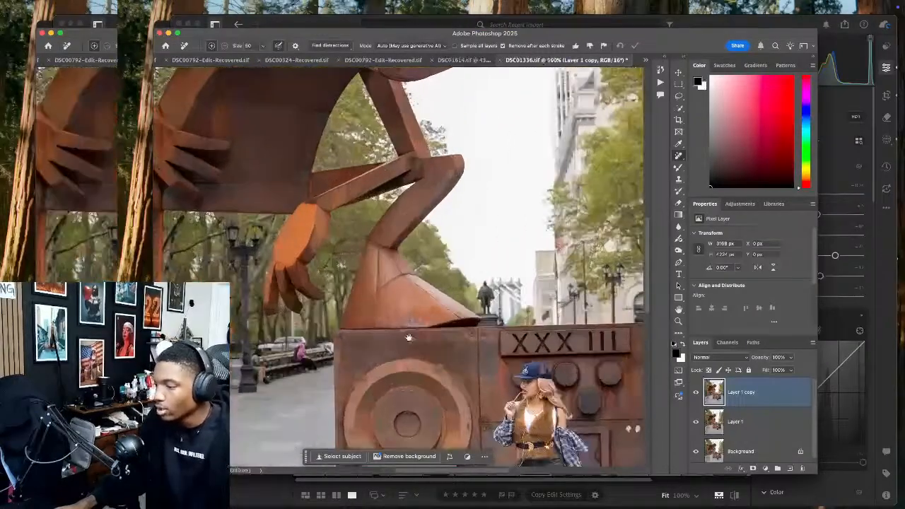
pyautogui.moveTo(408, 337); pyautogui.dragTo(432, 208)
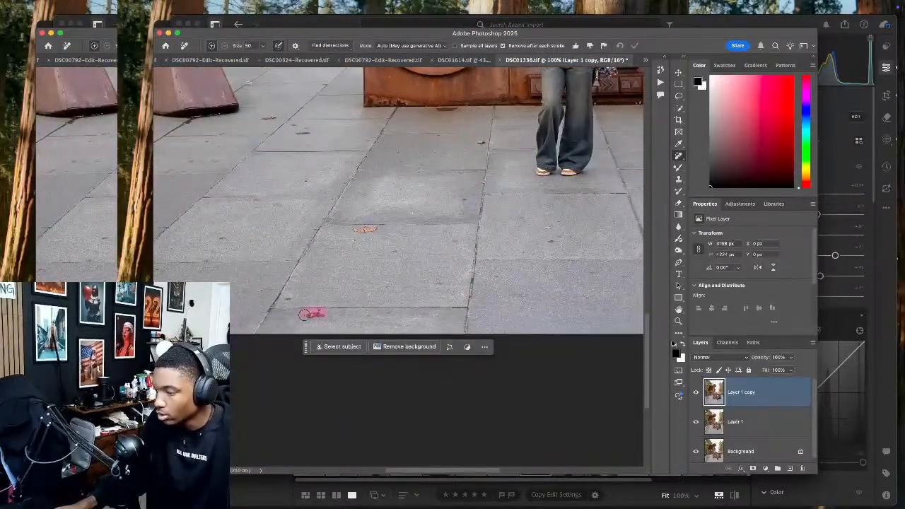
pyautogui.moveTo(352, 230); pyautogui.dragTo(383, 230)
pyautogui.click(481, 141)
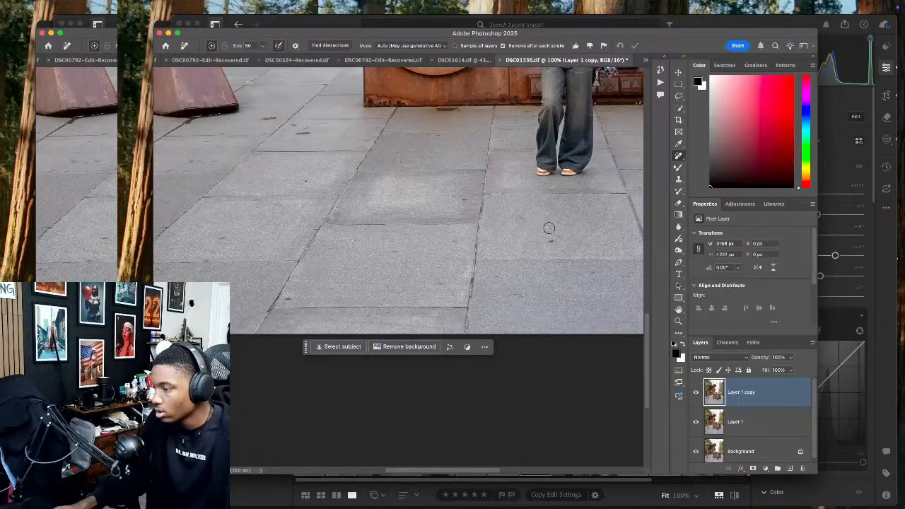
pyautogui.click(549, 228)
pyautogui.click(554, 242)
pyautogui.click(520, 296)
pyautogui.click(500, 276)
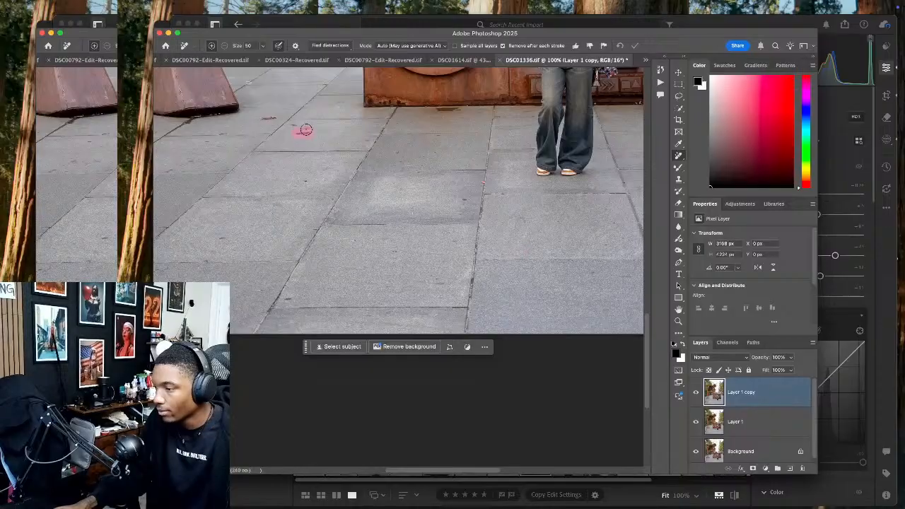
pyautogui.click(269, 117)
# Remove the person in pink sitting on the park benches behind the sculpture's hand
pyautogui.scroll(5, 277, 136)
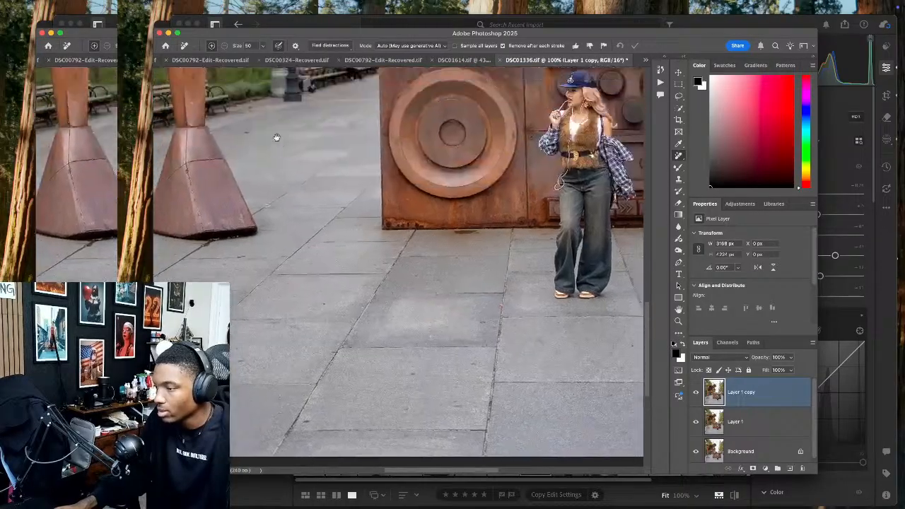
pyautogui.scroll(5, 277, 136)
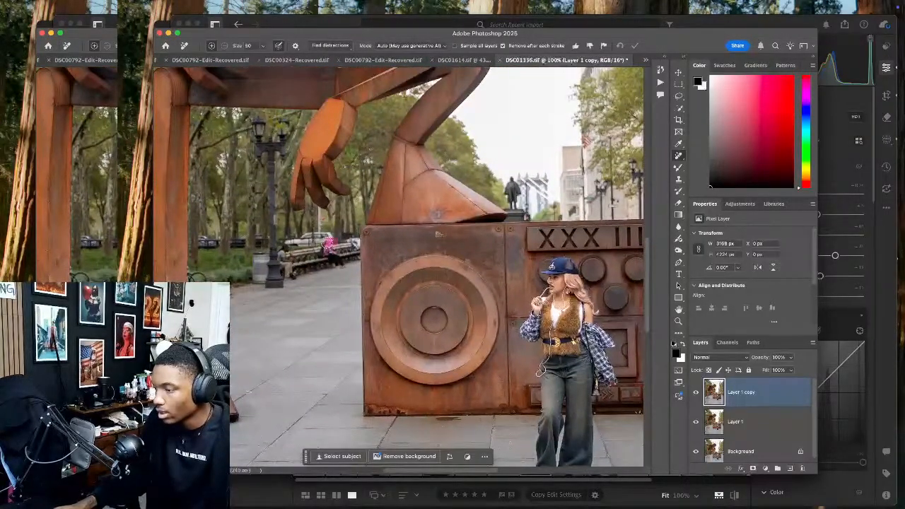
pyautogui.moveTo(327, 242)
pyautogui.mouseDown()
pyautogui.moveTo(324, 252)
pyautogui.moveTo(344, 270)
pyautogui.mouseUp()
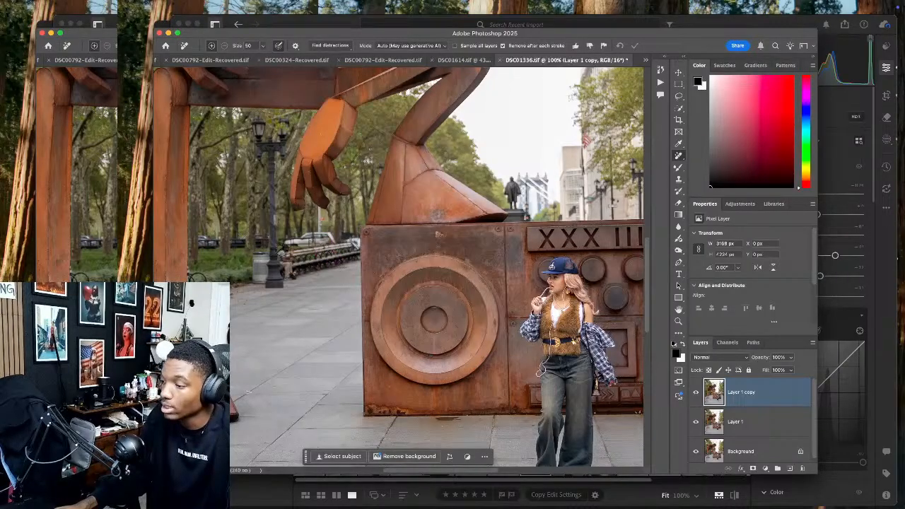
# Reduce the Remove tool brush size to 20 and erase the man sitting on the bench beside the lamp post
pyautogui.scroll(5, 439, 234)
pyautogui.hscroll(-5, 368, 240)
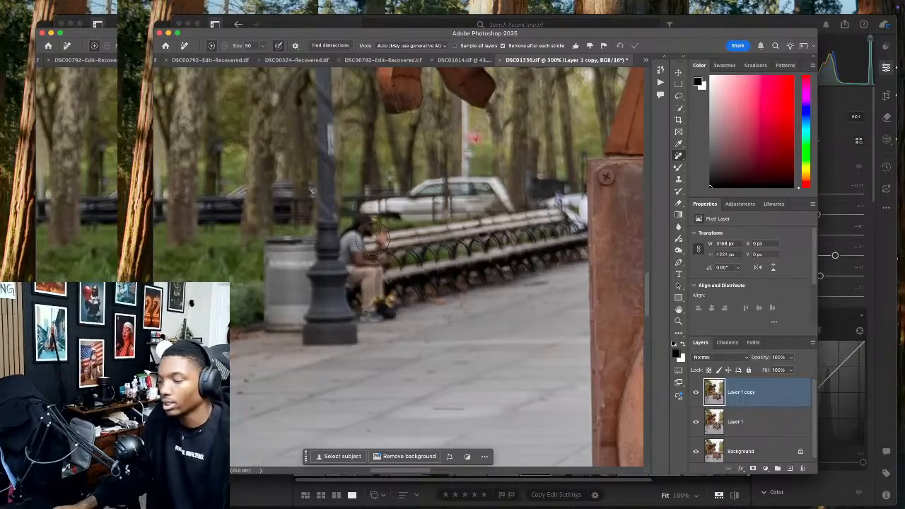
pyautogui.press('[')
pyautogui.press('[')
pyautogui.press('[')
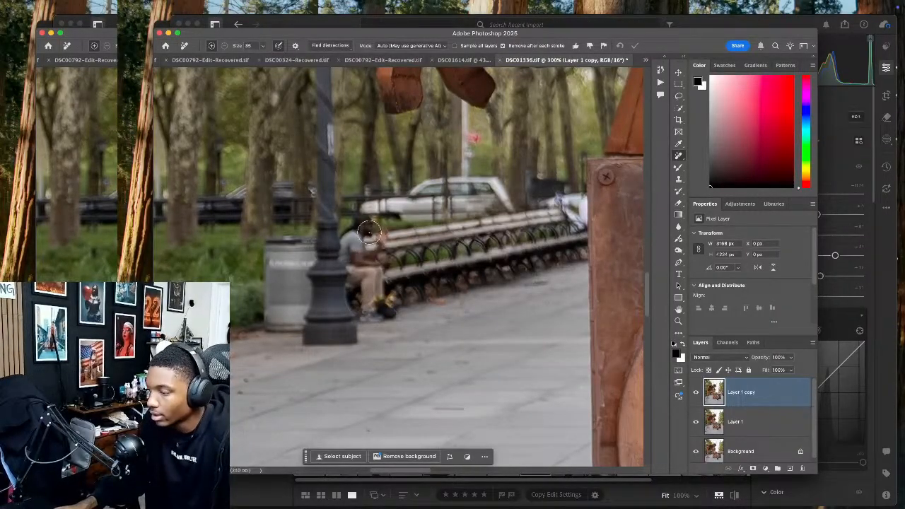
pyautogui.press('[')
pyautogui.press('[')
pyautogui.press('[')
pyautogui.moveTo(385, 234)
pyautogui.mouseDown()
pyautogui.moveTo(366, 249)
pyautogui.moveTo(372, 230)
pyautogui.moveTo(361, 221)
pyautogui.moveTo(345, 238)
pyautogui.moveTo(350, 284)
pyautogui.moveTo(361, 285)
pyautogui.moveTo(369, 317)
pyautogui.moveTo(392, 307)
pyautogui.moveTo(378, 308)
pyautogui.moveTo(387, 296)
pyautogui.moveTo(375, 266)
pyautogui.moveTo(356, 257)
pyautogui.moveTo(372, 298)
pyautogui.moveTo(357, 233)
pyautogui.moveTo(377, 308)
pyautogui.moveTo(383, 266)
pyautogui.moveTo(369, 313)
pyautogui.mouseUp()
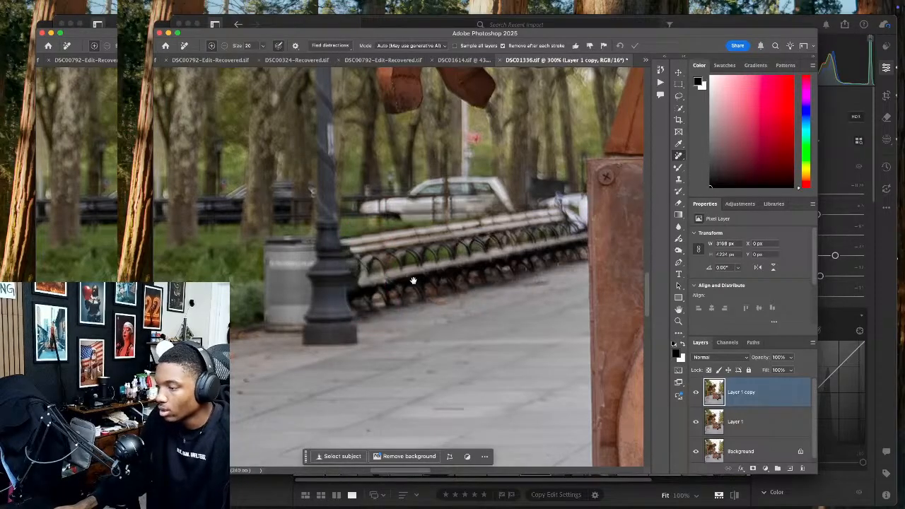
# Remove the small light-coloured lettering from the boombox face above the large speaker
pyautogui.hscroll(10, 414, 280)
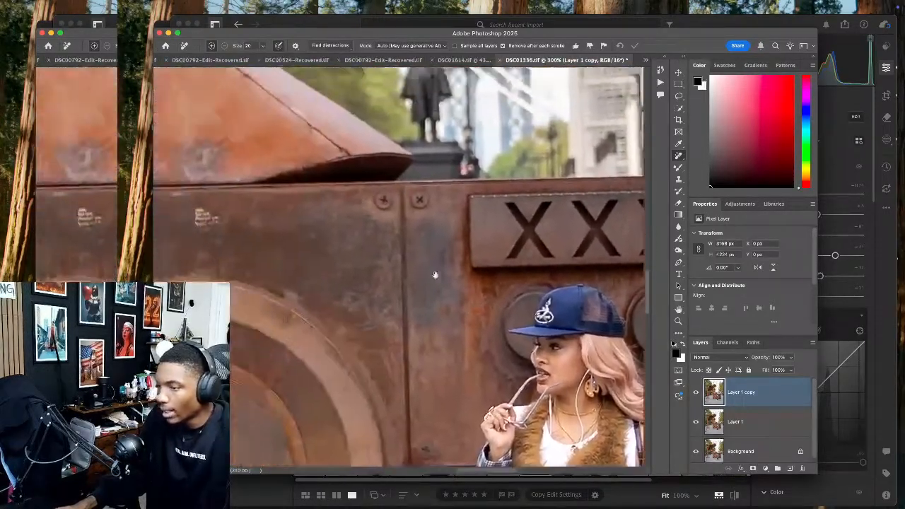
pyautogui.moveTo(435, 274); pyautogui.dragTo(537, 279)
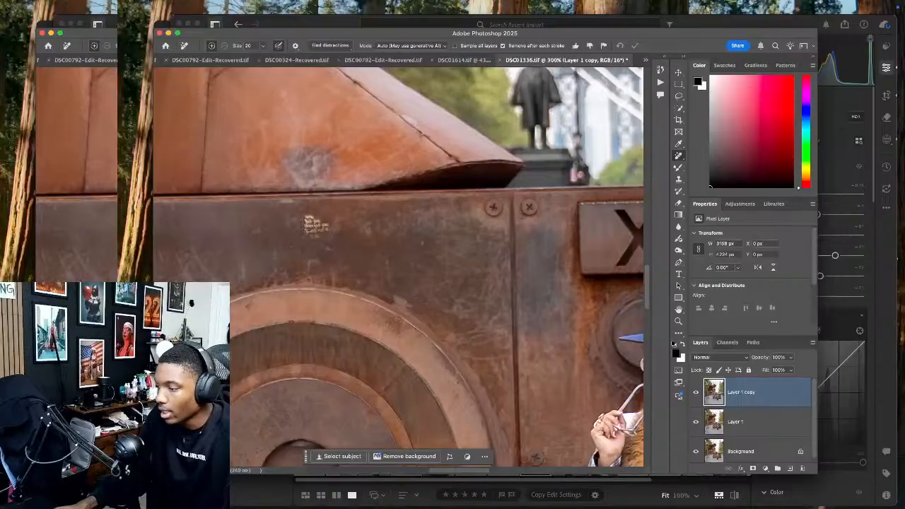
pyautogui.moveTo(311, 223)
pyautogui.mouseDown()
pyautogui.moveTo(322, 230)
pyautogui.moveTo(319, 248)
pyautogui.mouseUp()
# Remove the two people seated on the benches beyond the boombox and the marking on the nearby lamp post base
pyautogui.hscroll(15, 315, 260)
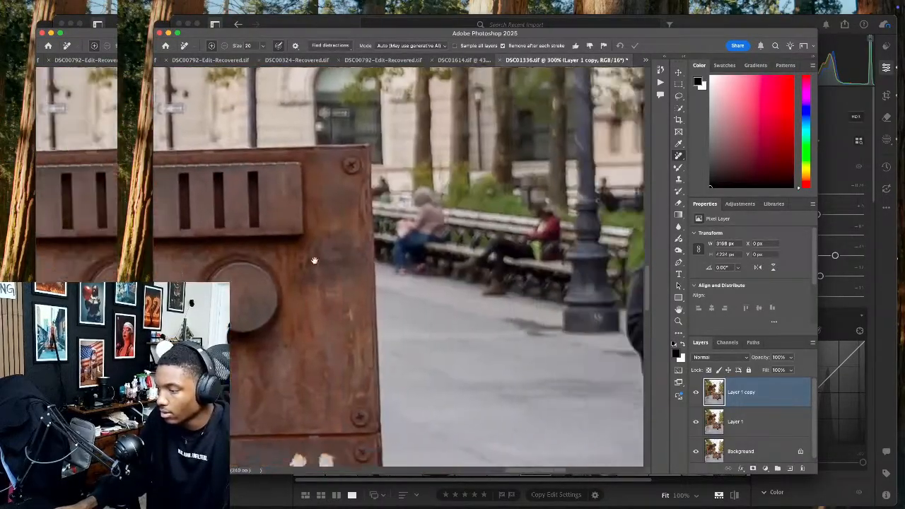
pyautogui.hscroll(10, 315, 260)
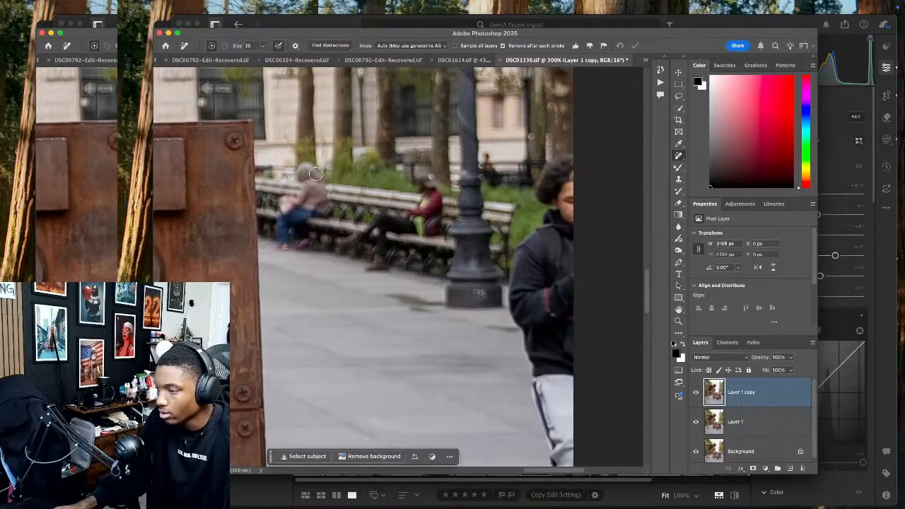
pyautogui.moveTo(316, 172)
pyautogui.mouseDown()
pyautogui.moveTo(279, 202)
pyautogui.moveTo(283, 246)
pyautogui.moveTo(286, 222)
pyautogui.moveTo(299, 244)
pyautogui.moveTo(307, 242)
pyautogui.moveTo(300, 225)
pyautogui.moveTo(326, 213)
pyautogui.moveTo(312, 175)
pyautogui.moveTo(321, 202)
pyautogui.moveTo(316, 209)
pyautogui.moveTo(289, 207)
pyautogui.mouseUp()
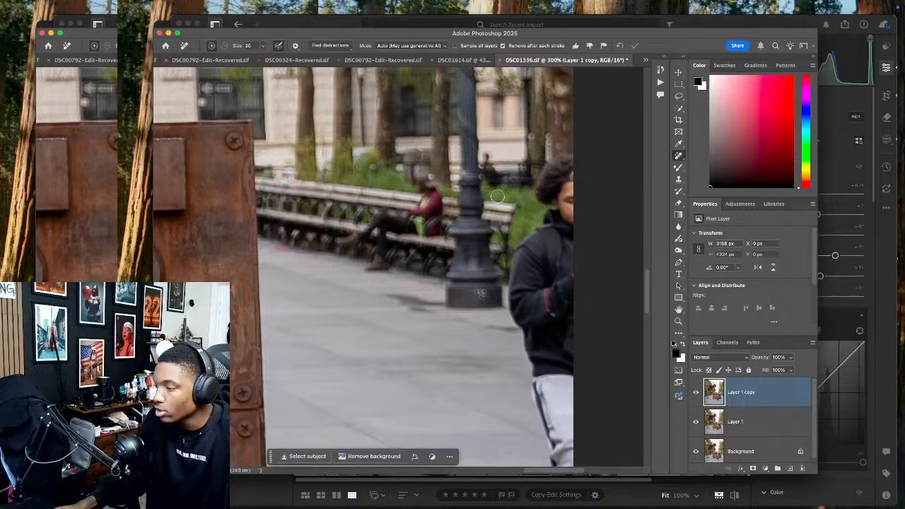
pyautogui.moveTo(434, 182)
pyautogui.mouseDown()
pyautogui.moveTo(411, 213)
pyautogui.moveTo(337, 244)
pyautogui.moveTo(377, 226)
pyautogui.moveTo(371, 269)
pyautogui.moveTo(380, 268)
pyautogui.moveTo(387, 230)
pyautogui.moveTo(414, 229)
pyautogui.moveTo(389, 226)
pyautogui.moveTo(432, 230)
pyautogui.moveTo(431, 178)
pyautogui.moveTo(421, 221)
pyautogui.moveTo(439, 224)
pyautogui.moveTo(436, 186)
pyautogui.mouseUp()
pyautogui.moveTo(432, 231); pyautogui.dragTo(429, 188)
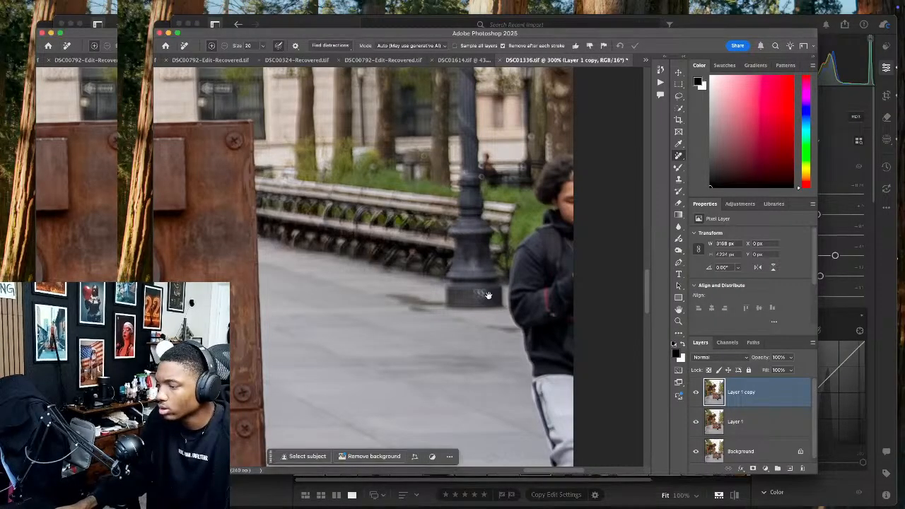
pyautogui.moveTo(475, 294); pyautogui.dragTo(487, 300)
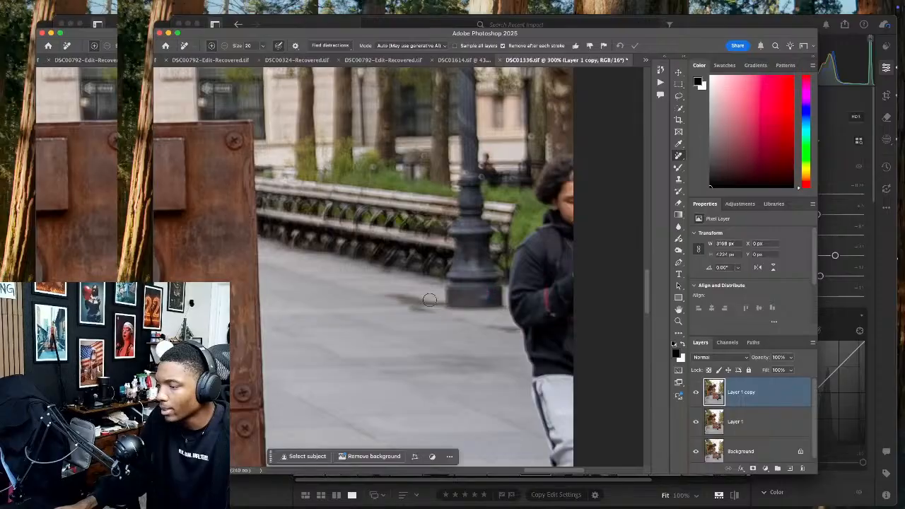
# Enlarge the brush and remove the man in the black hoodie cut off by the photo's edge
pyautogui.moveTo(561, 190); pyautogui.dragTo(365, 171)
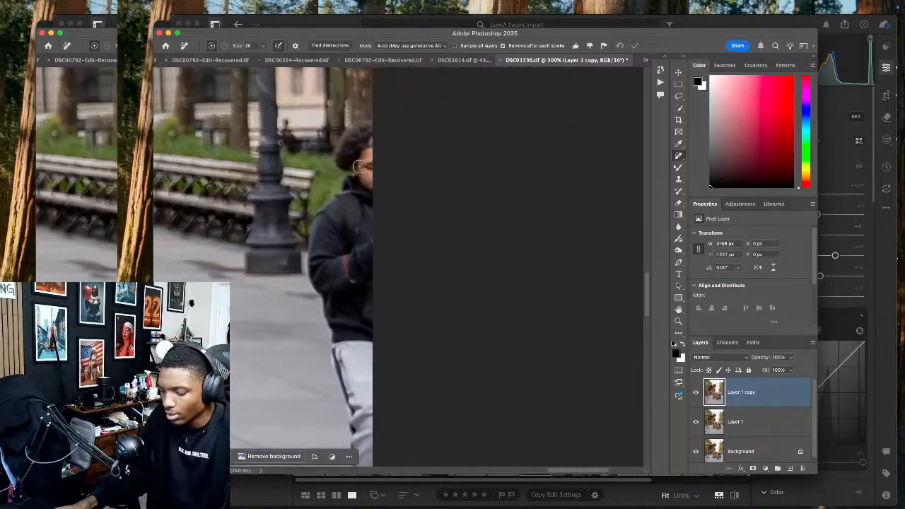
pyautogui.scroll(-1, 359, 244)
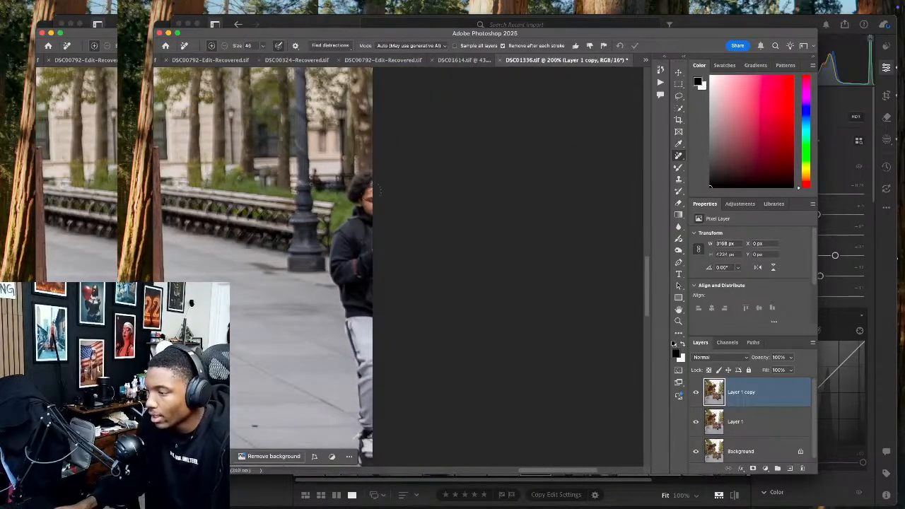
pyautogui.press(']')
pyautogui.press(']')
pyautogui.moveTo(373, 182)
pyautogui.mouseDown()
pyautogui.moveTo(362, 204)
pyautogui.moveTo(341, 238)
pyautogui.moveTo(338, 276)
pyautogui.moveTo(367, 457)
pyautogui.moveTo(356, 260)
pyautogui.moveTo(371, 201)
pyautogui.moveTo(379, 260)
pyautogui.moveTo(360, 238)
pyautogui.moveTo(355, 268)
pyautogui.moveTo(385, 371)
pyautogui.moveTo(378, 332)
pyautogui.moveTo(353, 316)
pyautogui.moveTo(375, 293)
pyautogui.mouseUp()
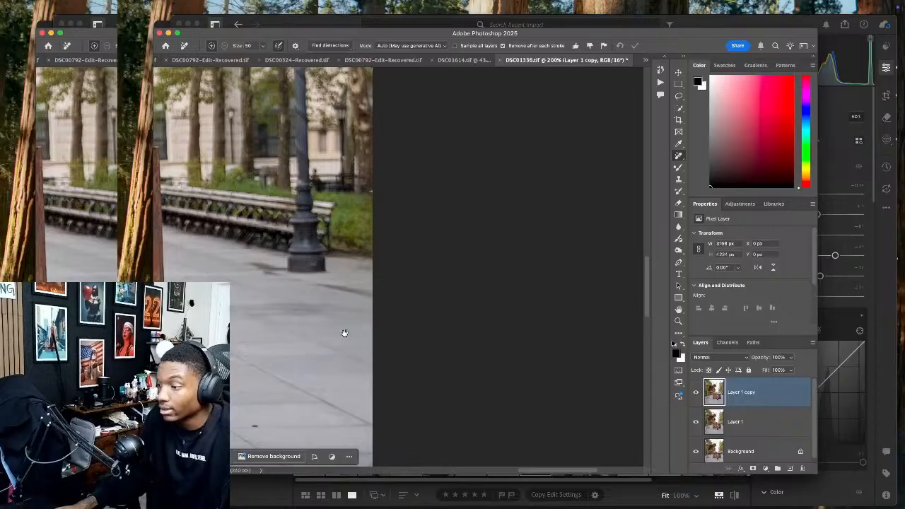
# Clean up the paving where the man in the hoodie stood and remove the dark speck near it
pyautogui.moveTo(344, 329); pyautogui.dragTo(384, 219)
pyautogui.moveTo(400, 343); pyautogui.dragTo(419, 343)
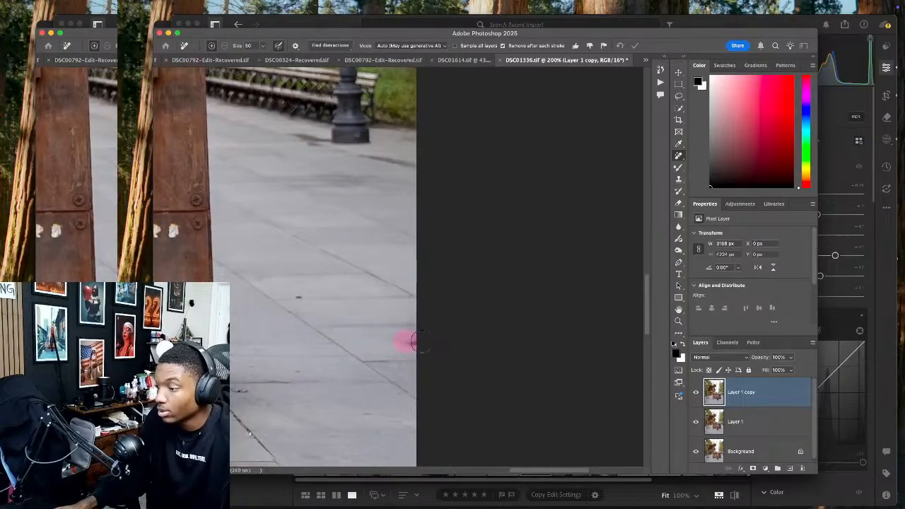
pyautogui.click(299, 298)
# Remove the two white spots from the boombox's rusty face beside its knobs
pyautogui.moveTo(265, 366); pyautogui.dragTo(384, 382)
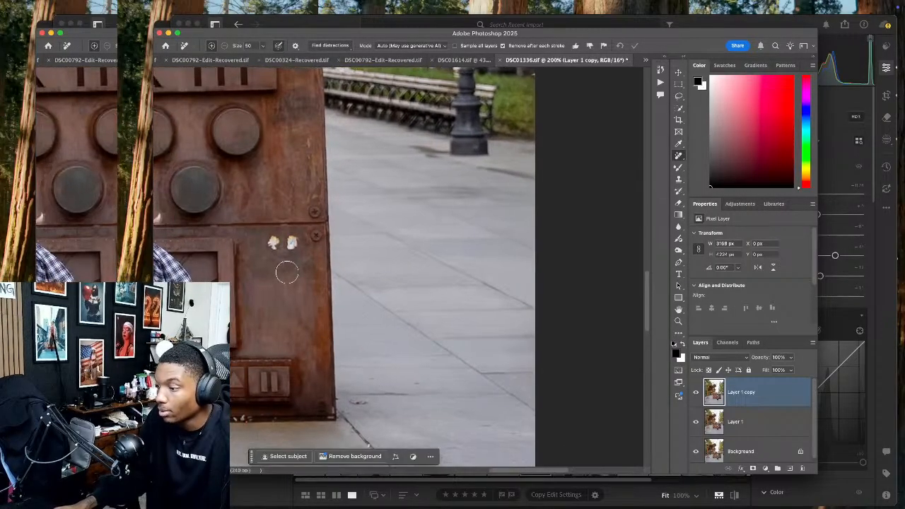
pyautogui.click(273, 245)
pyautogui.click(292, 244)
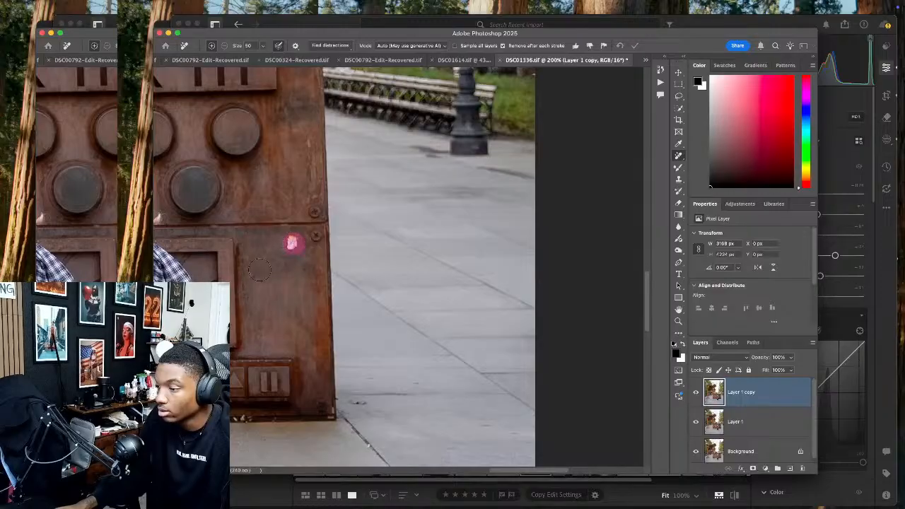
# Check the whole photo and remove the remaining blemish on the foreground paving below the sculpture's foot
pyautogui.scroll(-5, 365, 274)
pyautogui.scroll(2, 365, 274)
pyautogui.hscroll(-5, 365, 275)
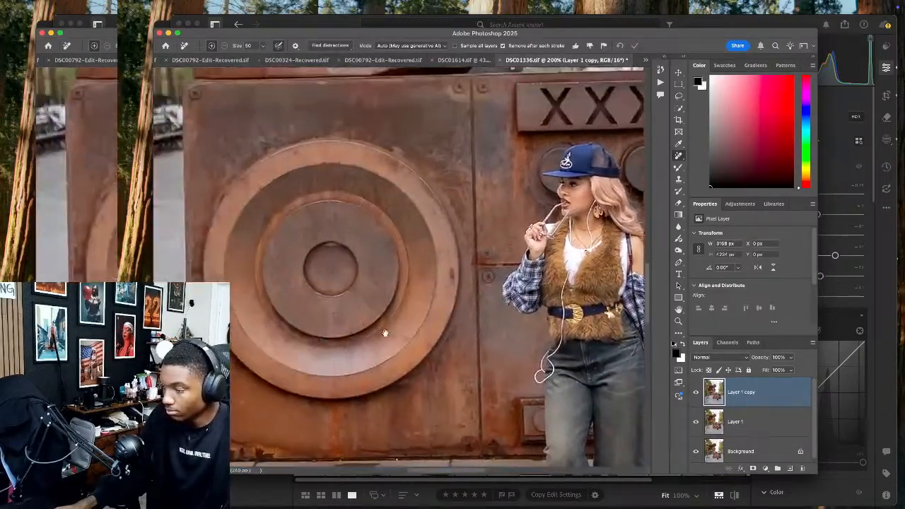
pyautogui.scroll(2, 361, 268)
pyautogui.hscroll(-15, 357, 262)
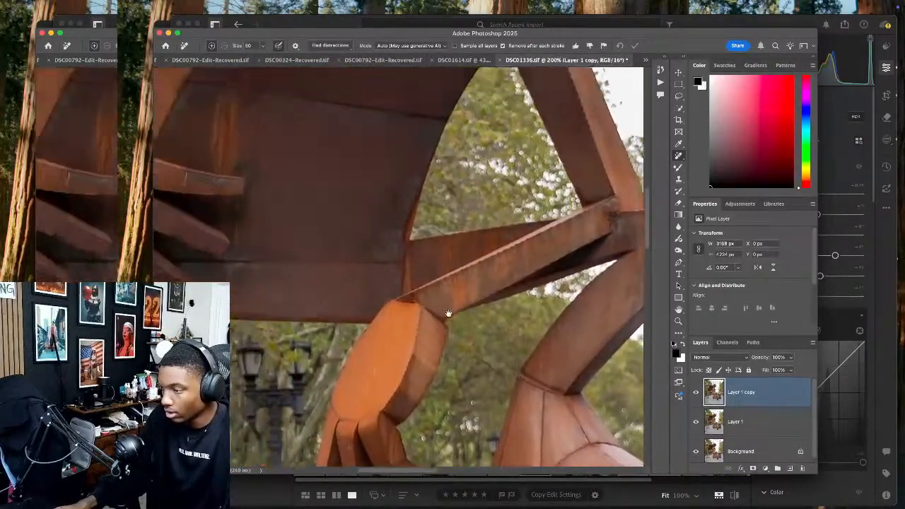
pyautogui.hotkey('ctrl', '0')
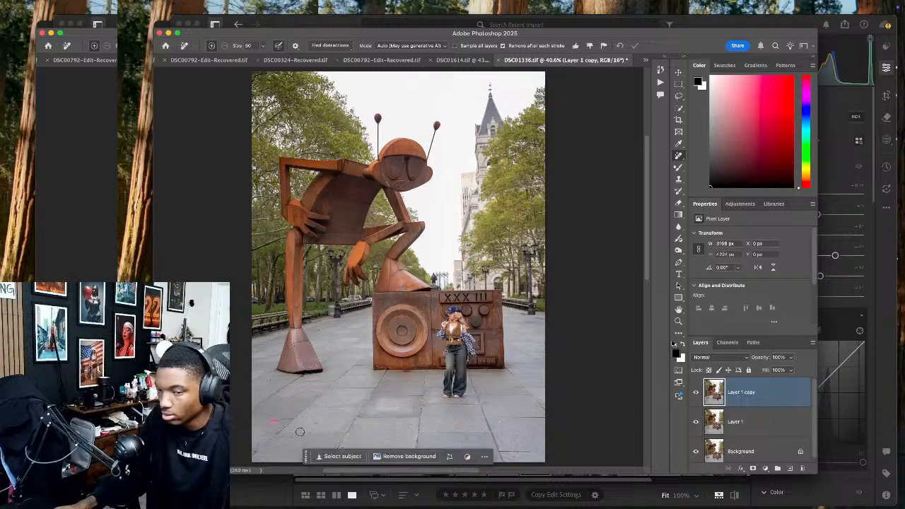
pyautogui.click(278, 420)
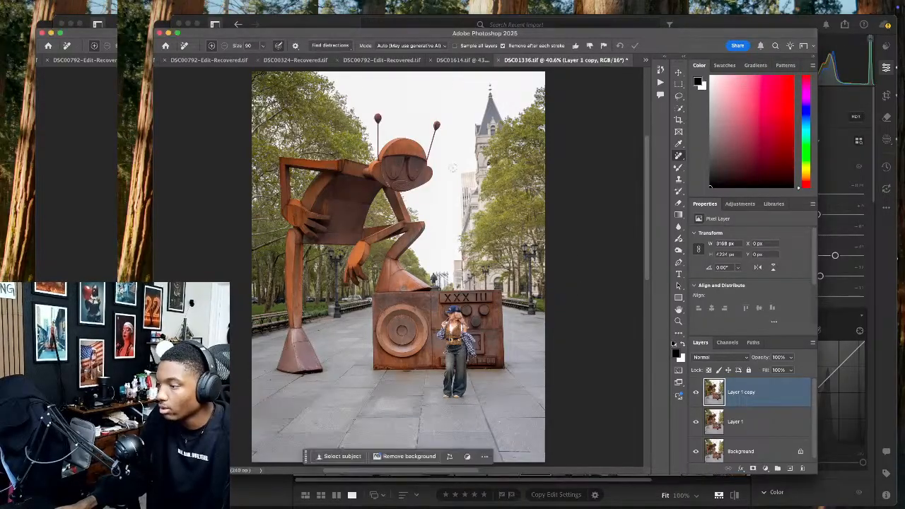
# Close the sculpture photo, saving its changes, and switch back to Lightroom
pyautogui.click(500, 60)
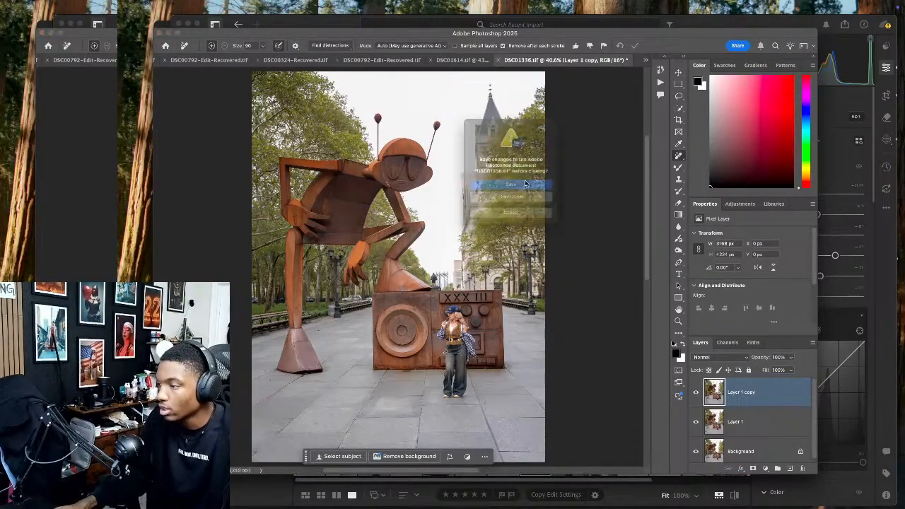
pyautogui.click(543, 190)
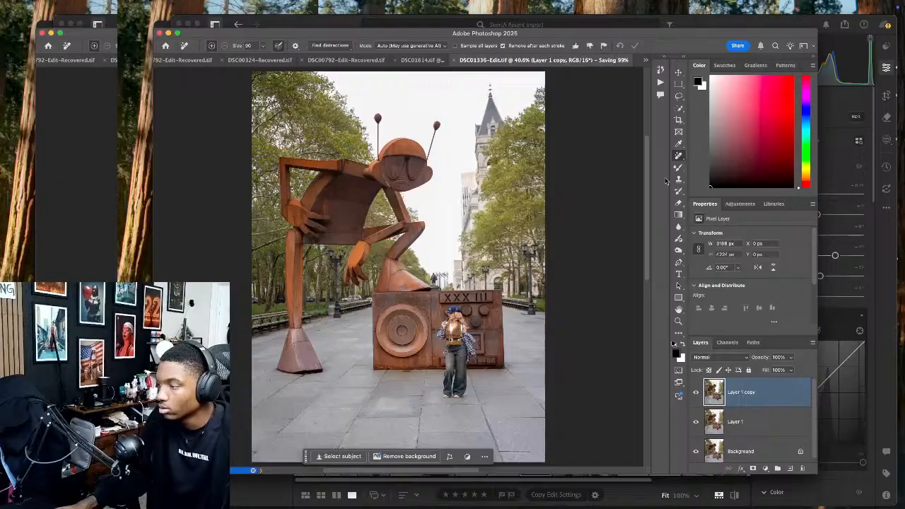
pyautogui.click(838, 169)
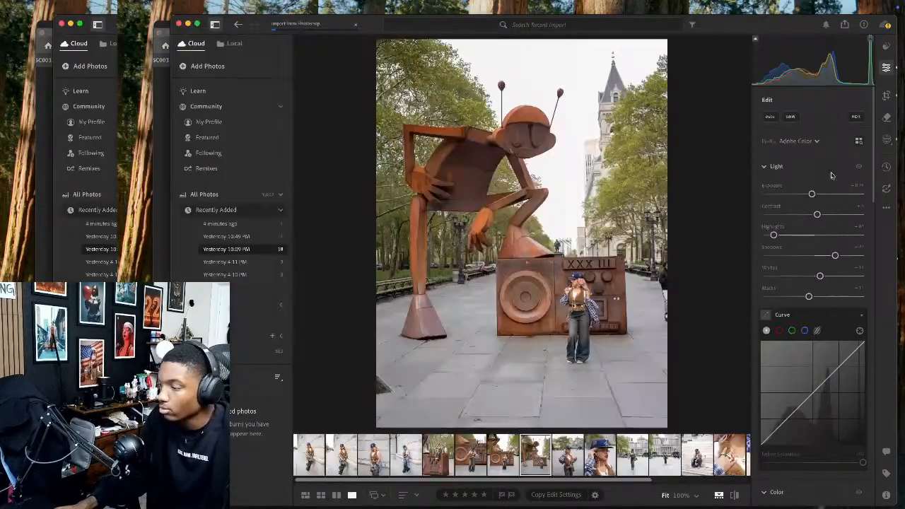
# Select the closer photo of the woman in front of the boombox and send it to Photoshop for editing
pyautogui.click(505, 458)
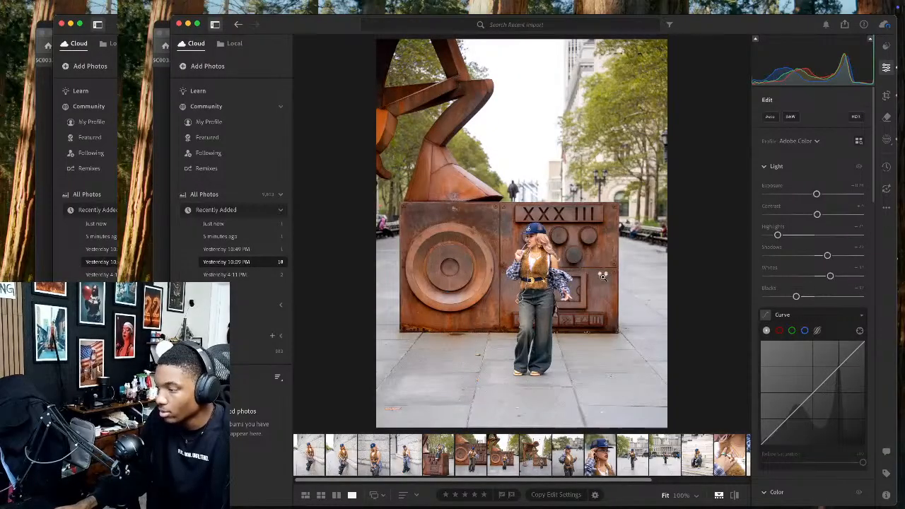
pyautogui.rightClick(553, 241)
pyautogui.moveTo(636, 309)
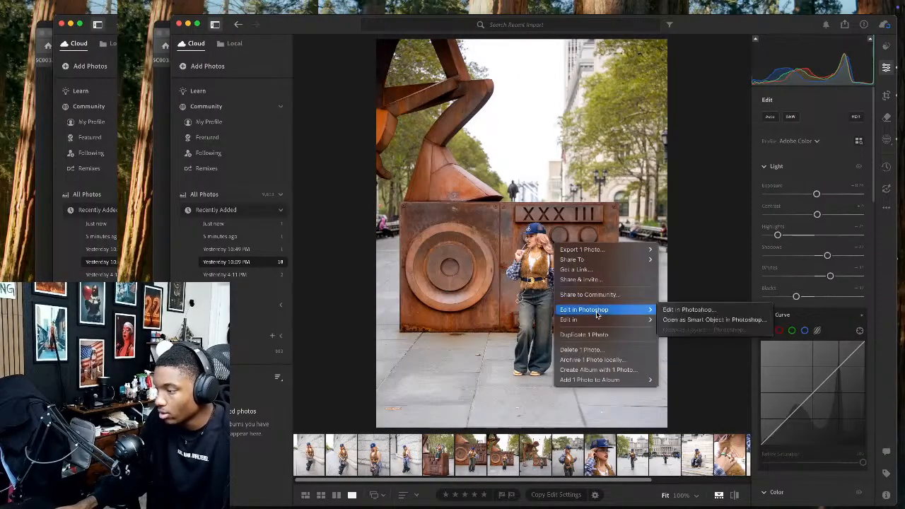
pyautogui.click(679, 309)
# Select the close-up profile portrait of the woman in the blue cap and send it to Photoshop for editing
pyautogui.click(601, 458)
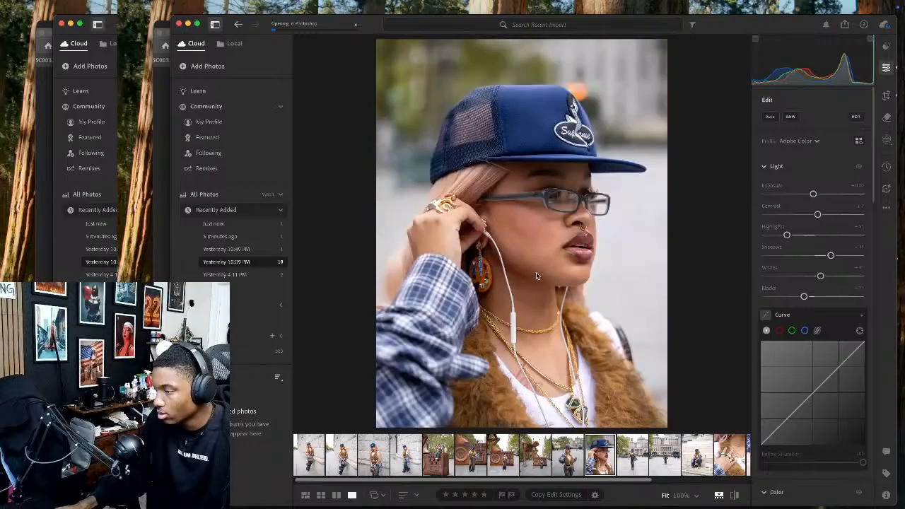
pyautogui.rightClick(549, 221)
pyautogui.click(582, 286)
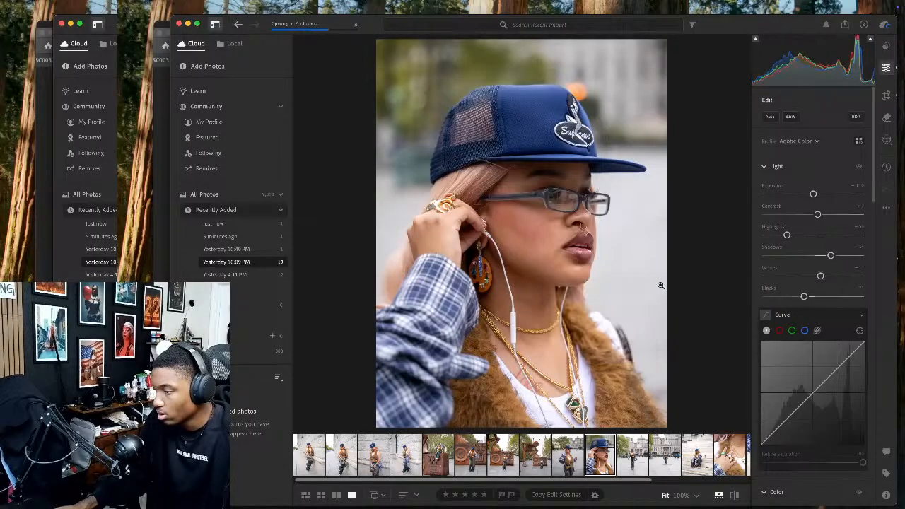
pyautogui.rightClick(606, 289)
pyautogui.moveTo(629, 353)
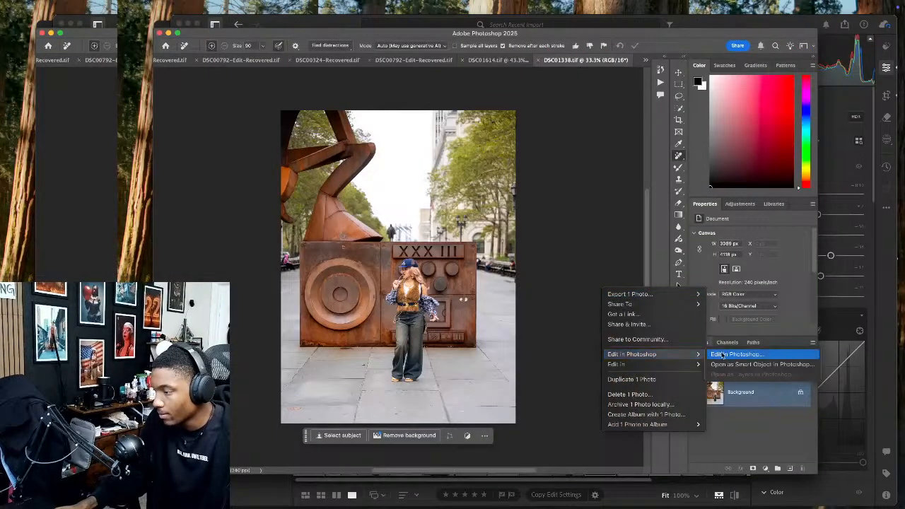
pyautogui.click(736, 355)
# Switch back to Lightroom and send the photo of the woman resting her hand on the stone ledge to Photoshop
pyautogui.click(819, 491)
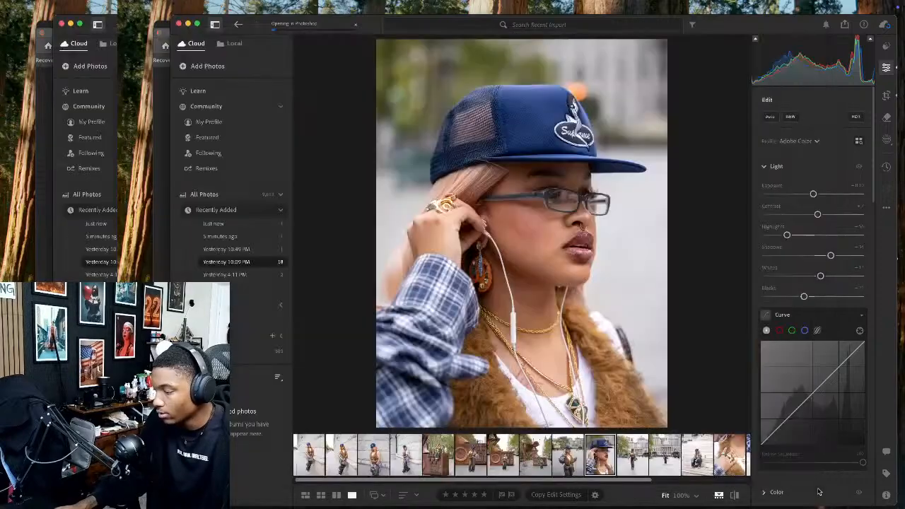
pyautogui.click(467, 455)
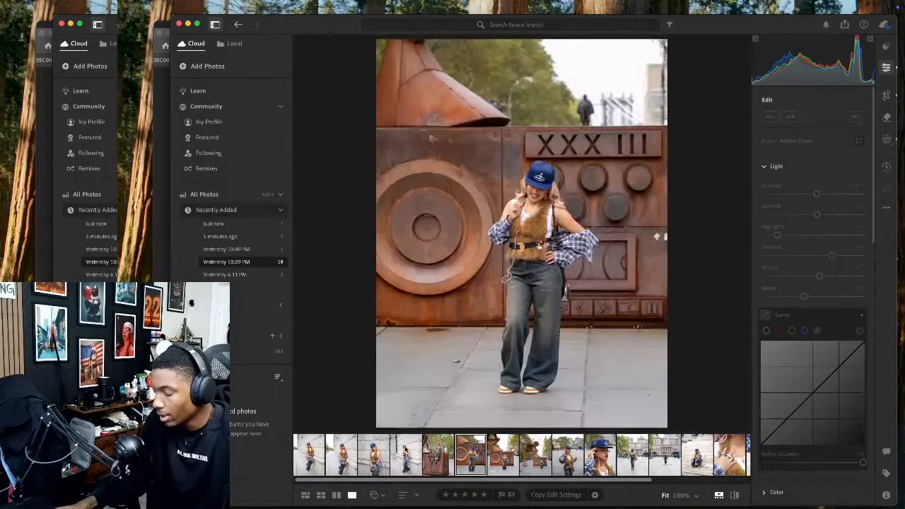
pyautogui.click(406, 454)
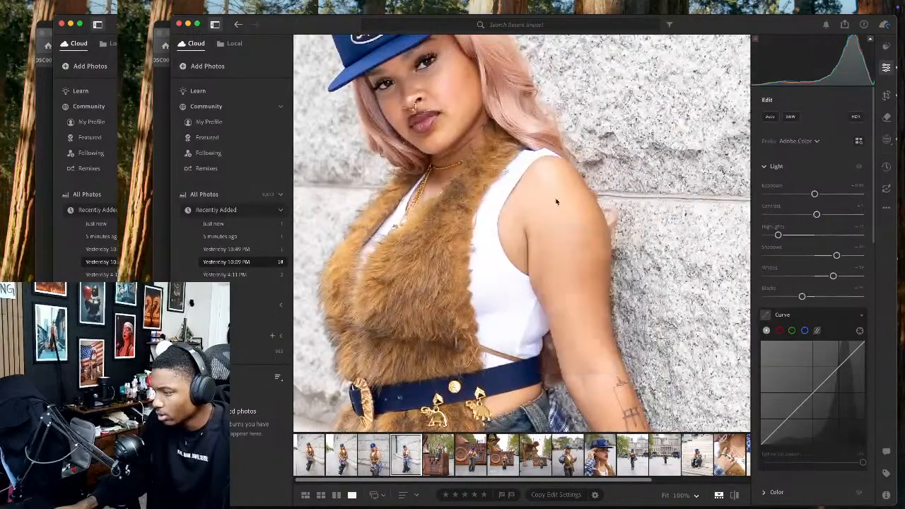
pyautogui.rightClick(557, 201)
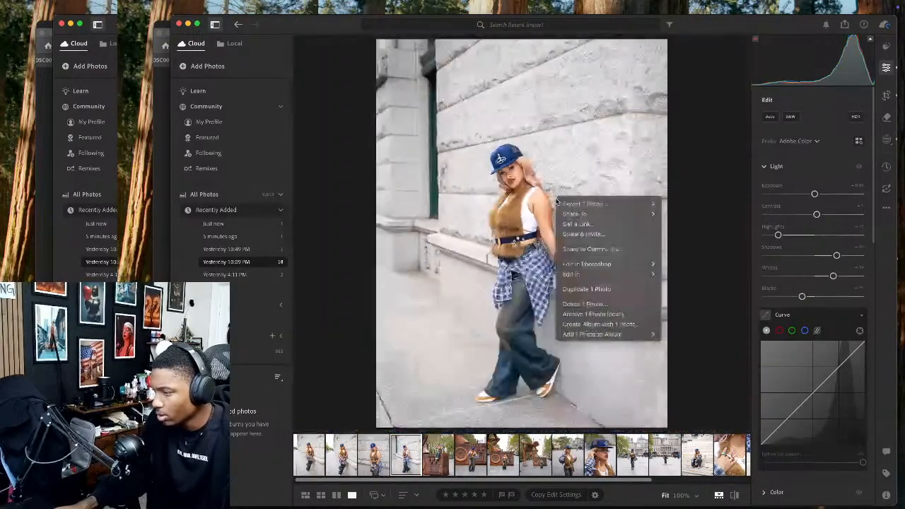
pyautogui.moveTo(606, 267)
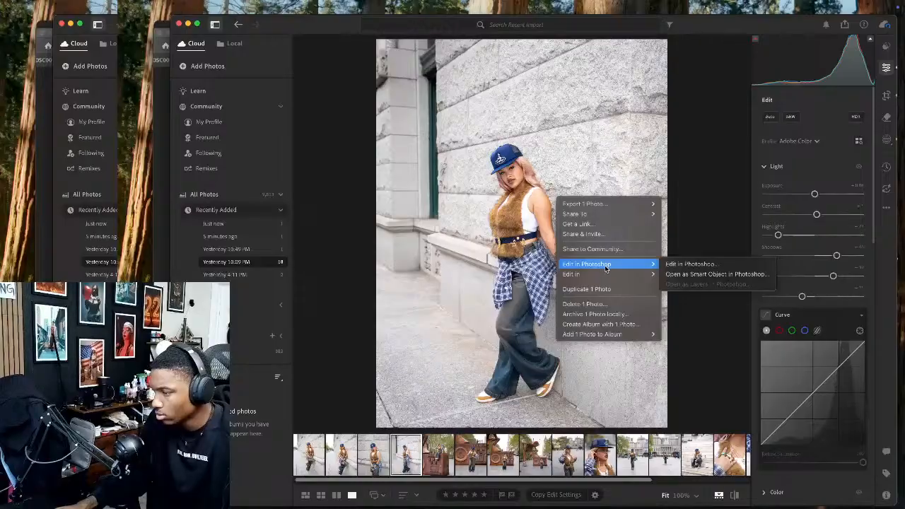
pyautogui.click(674, 265)
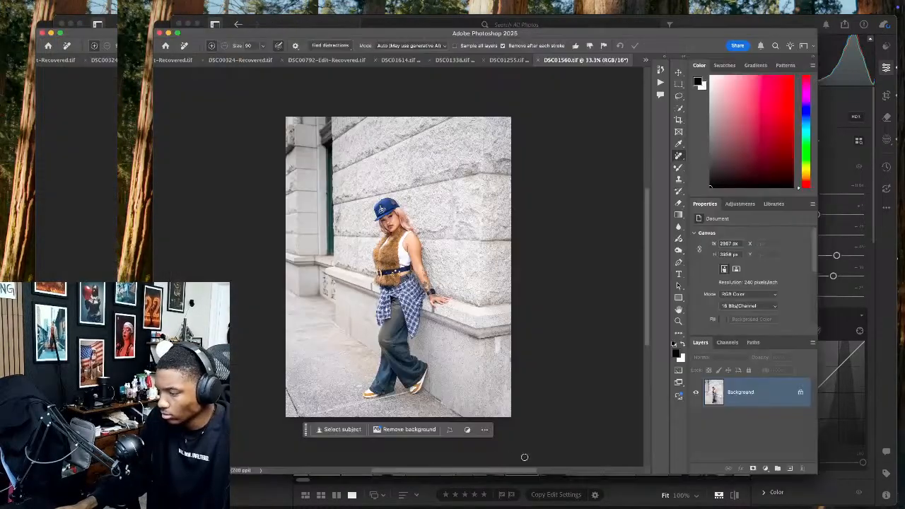
# Return to Lightroom and send the front-facing portrait of the woman holding her handbag before the stone wall to Photoshop
pyautogui.click(661, 487)
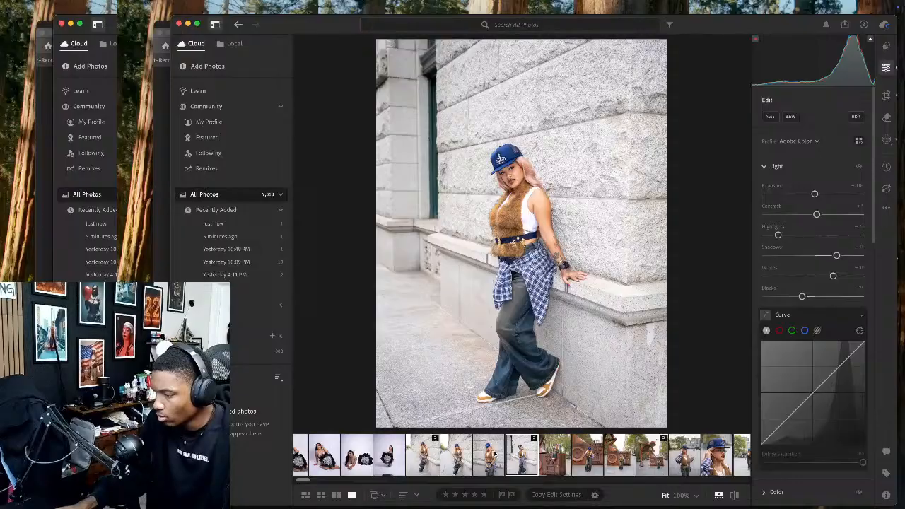
pyautogui.press('super+Tab')
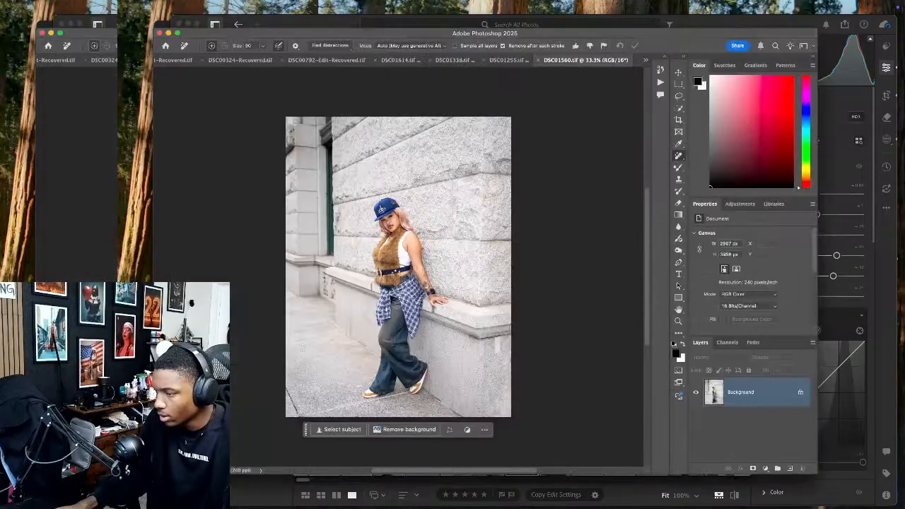
pyautogui.press('super+h')
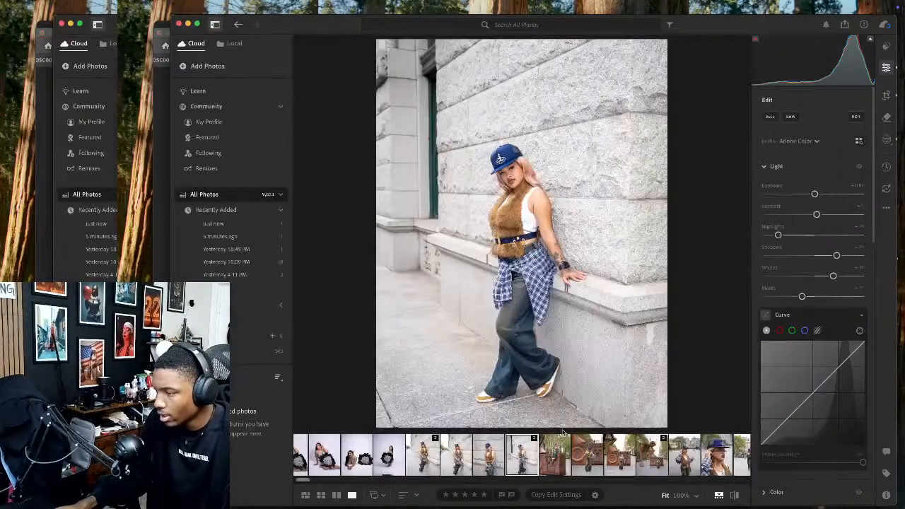
pyautogui.click(485, 459)
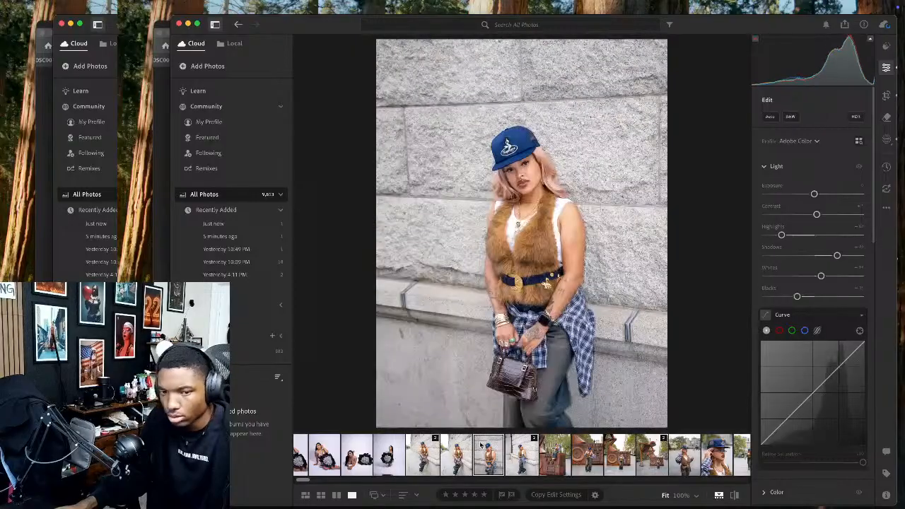
pyautogui.rightClick(514, 203)
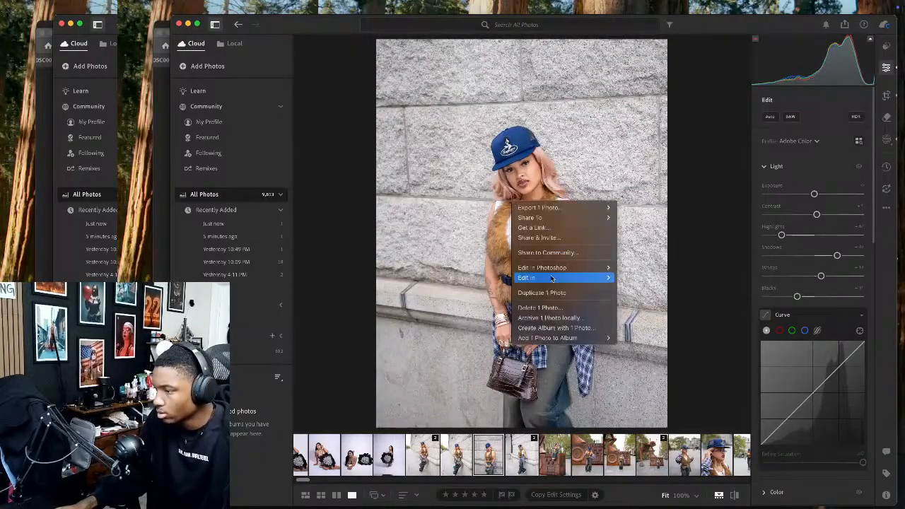
pyautogui.moveTo(566, 268)
pyautogui.click(633, 268)
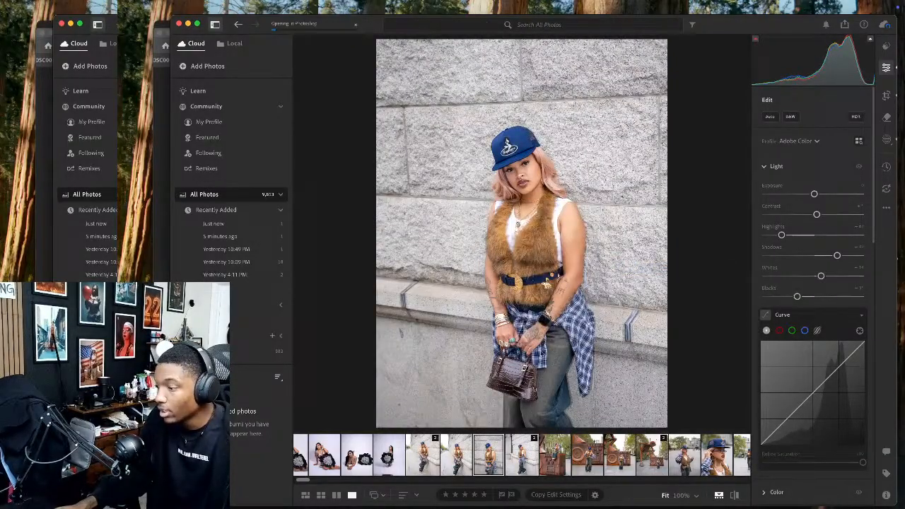
# Send the photo of the woman leaning on the wall beside the long sidewalk to Photoshop for editing
pyautogui.click(456, 460)
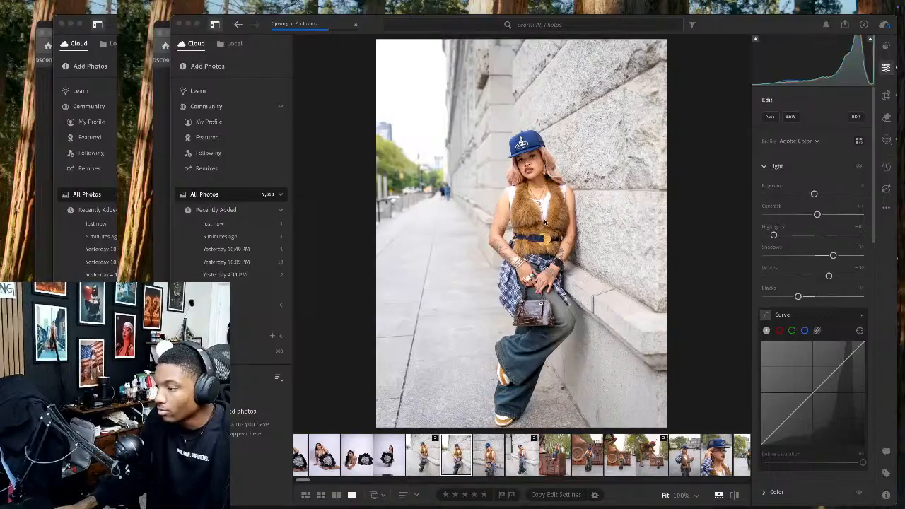
pyautogui.rightClick(548, 251)
pyautogui.moveTo(572, 284)
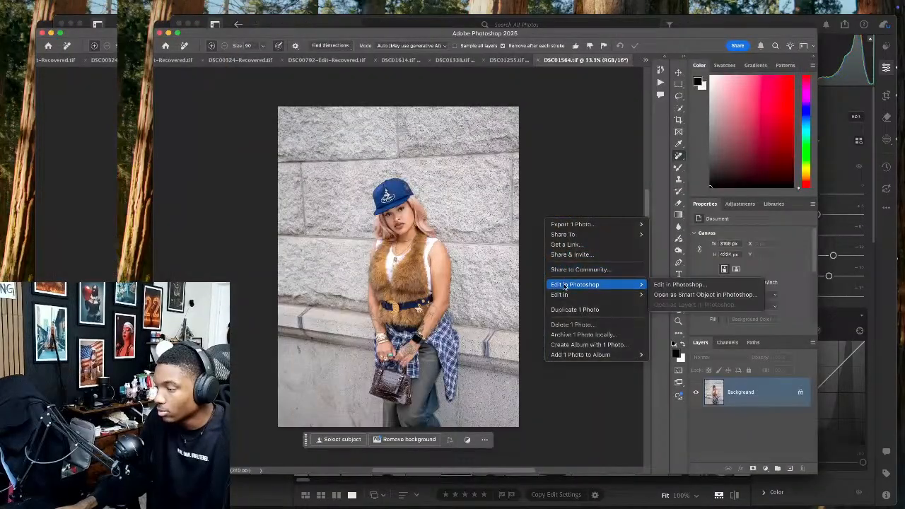
pyautogui.click(661, 285)
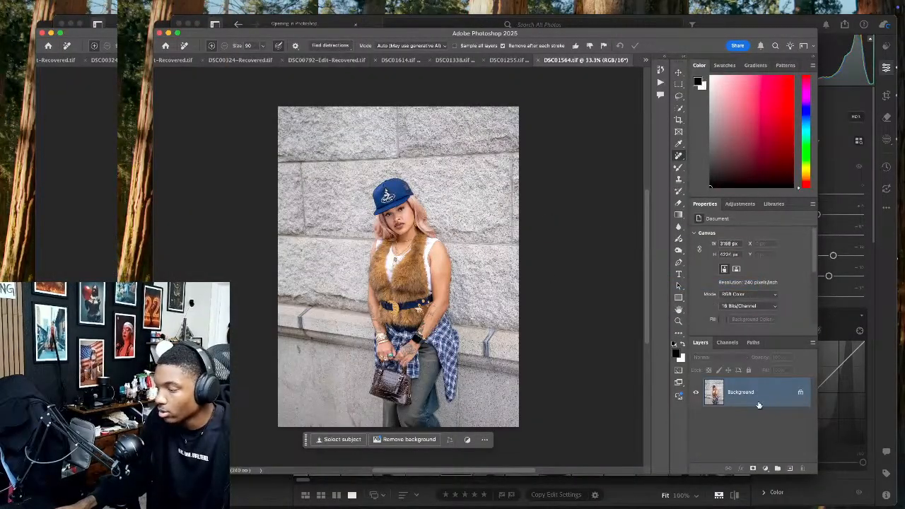
# Duplicate the sidewalk photo's layer twice and crop the image to a 4:5 ratio, trimming the space above her and slightly tightening the edges
pyautogui.hotkey('ctrl', 'j')
pyautogui.hotkey('ctrl', 'j')
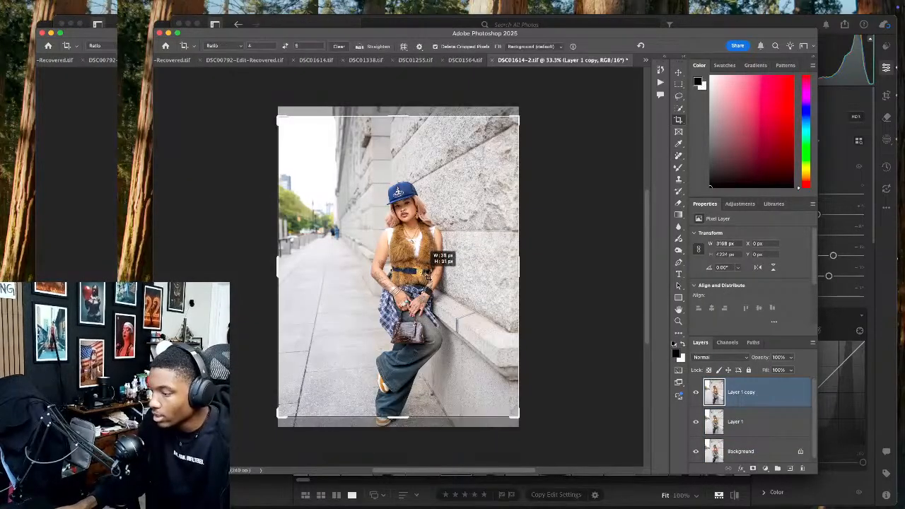
pyautogui.press('c')
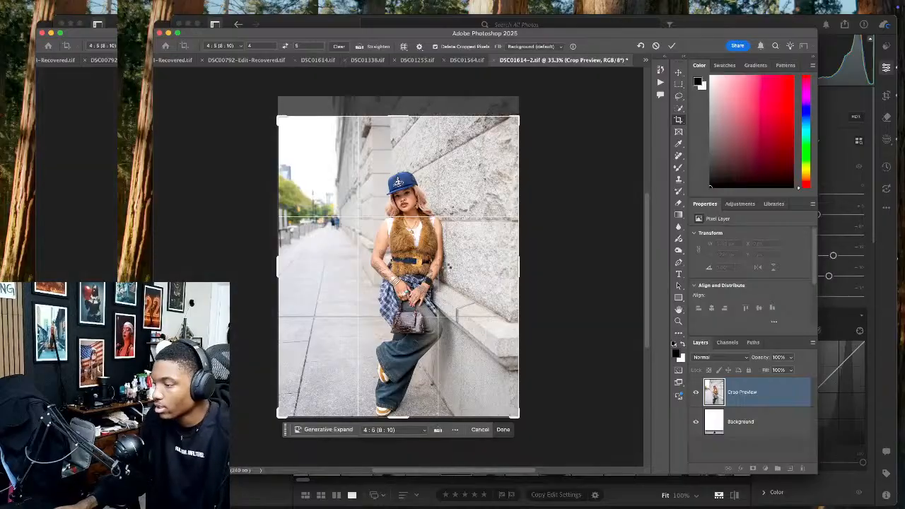
pyautogui.press('Return')
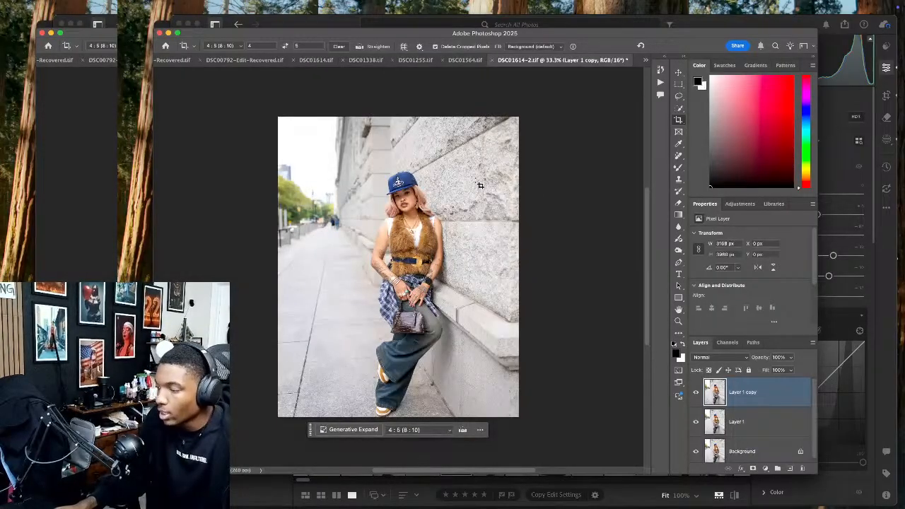
pyautogui.click(494, 181)
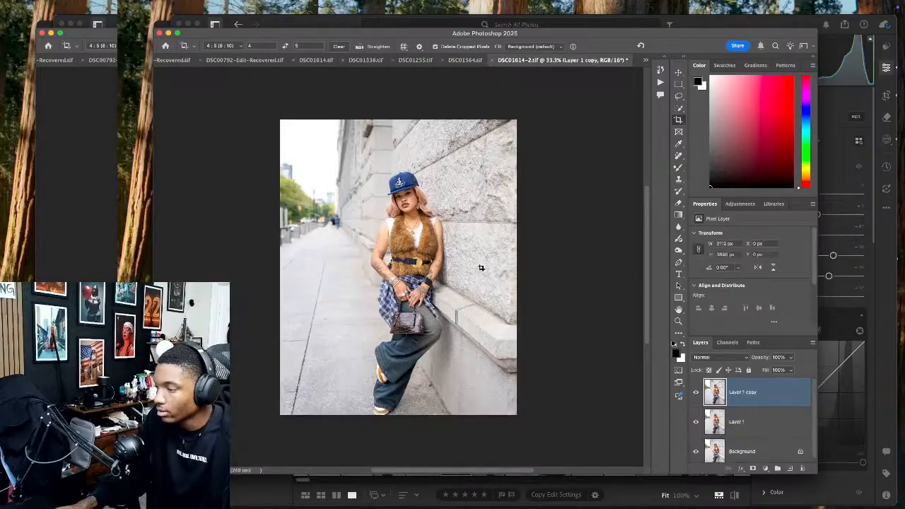
# Remove the two blurred pedestrians at the far end of the sidewalk using the Remove tool with a brush size of 40
pyautogui.click(679, 155)
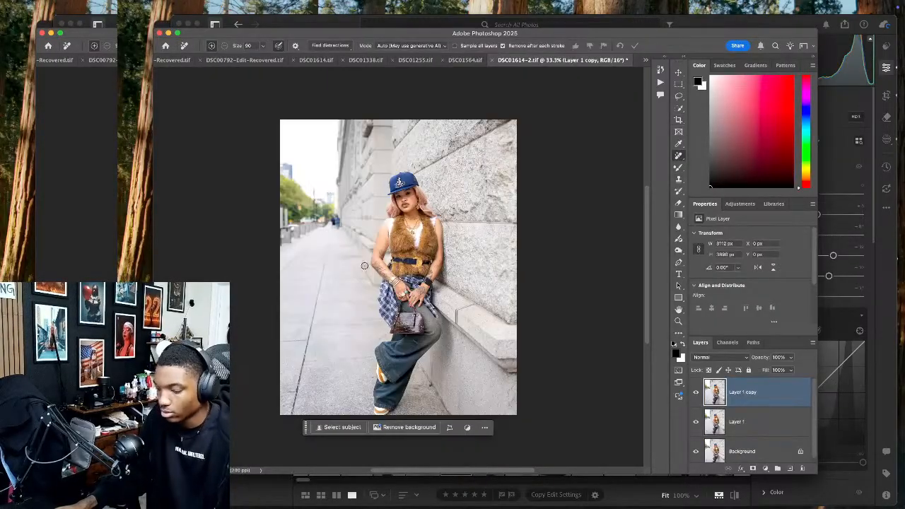
pyautogui.scroll(4, 367, 269)
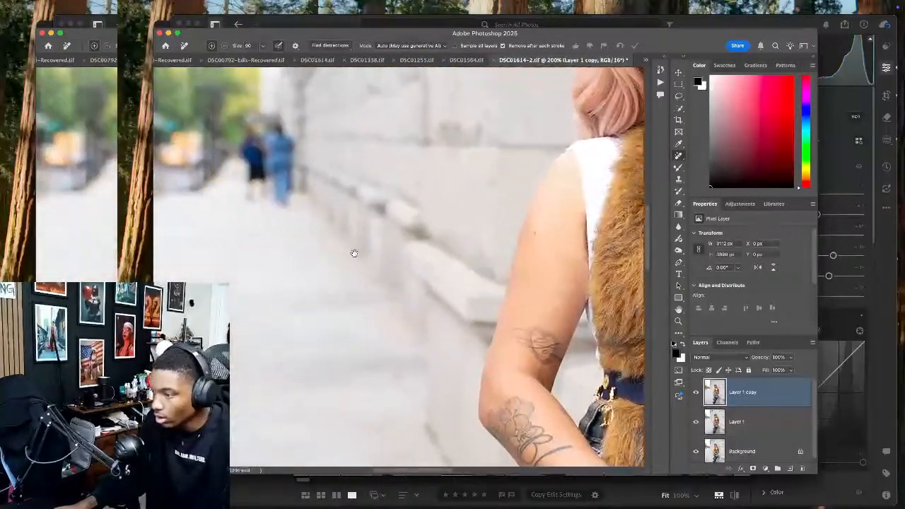
pyautogui.moveTo(354, 254); pyautogui.dragTo(389, 275)
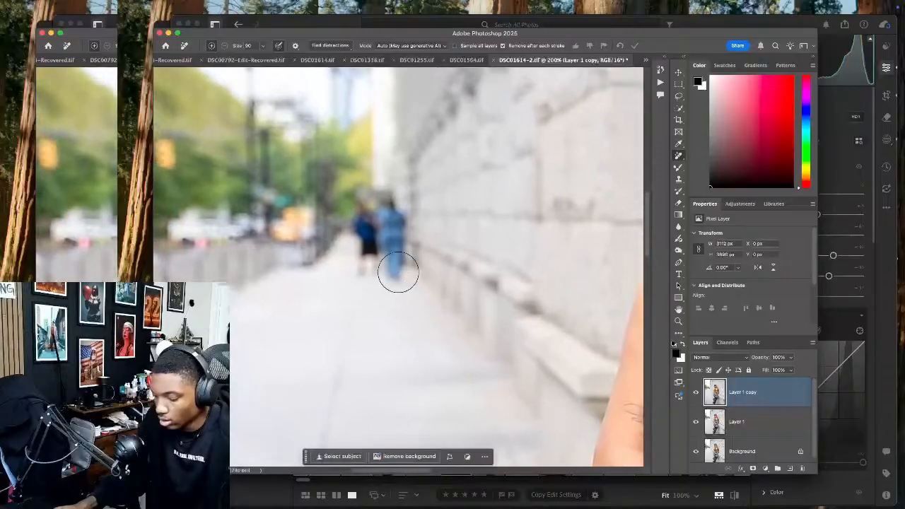
pyautogui.press('[')
pyautogui.press('[')
pyautogui.press('[')
pyautogui.press('[')
pyautogui.press('[')
pyautogui.moveTo(393, 214)
pyautogui.mouseDown()
pyautogui.moveTo(359, 207)
pyautogui.moveTo(362, 275)
pyautogui.moveTo(380, 235)
pyautogui.mouseUp()
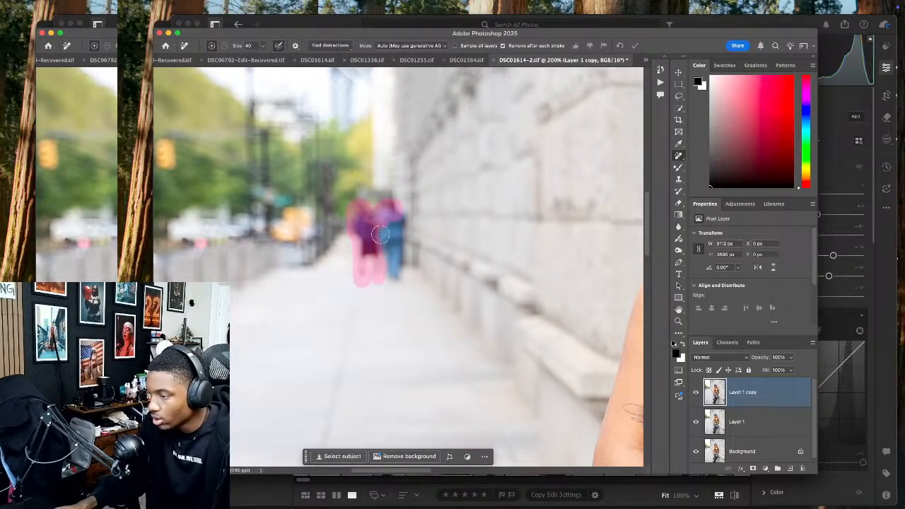
pyautogui.moveTo(396, 267)
pyautogui.mouseDown()
pyautogui.moveTo(402, 217)
pyautogui.moveTo(388, 225)
pyautogui.moveTo(391, 215)
pyautogui.moveTo(388, 235)
pyautogui.moveTo(369, 254)
pyautogui.moveTo(395, 284)
pyautogui.moveTo(396, 256)
pyautogui.mouseUp()
pyautogui.click(393, 274)
# Remove the small blemishes on the pavement along the base of the wall behind the woman's legs
pyautogui.moveTo(468, 263)
pyautogui.mouseDown()
pyautogui.moveTo(390, 270)
pyautogui.moveTo(443, 269)
pyautogui.mouseUp()
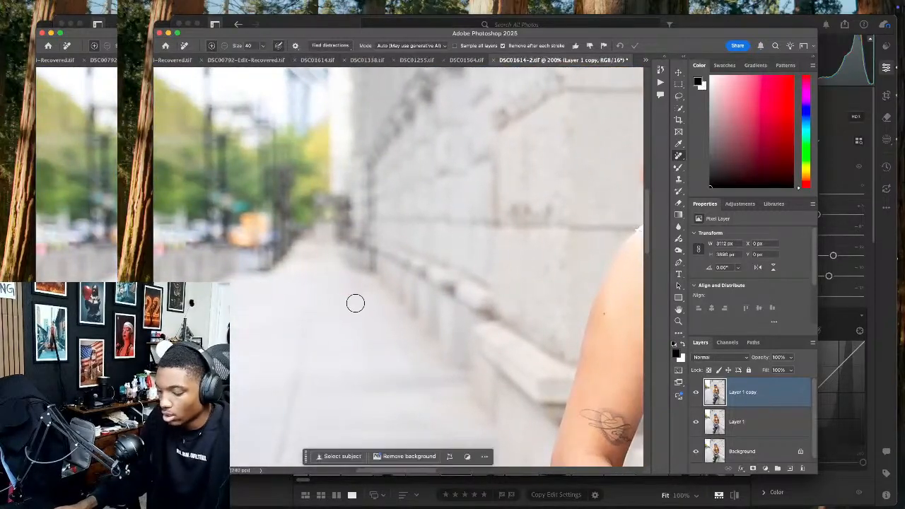
pyautogui.press('super+minus')
pyautogui.press('super+minus')
pyautogui.moveTo(468, 302); pyautogui.dragTo(409, 231)
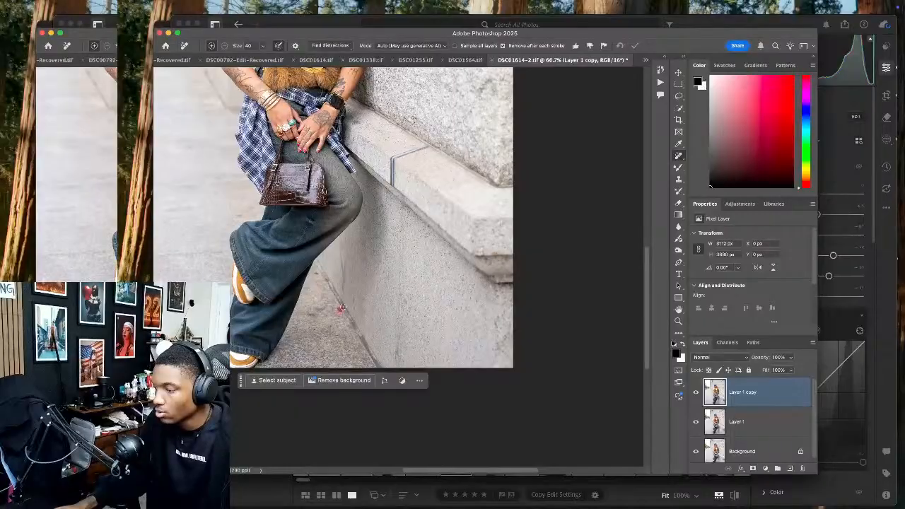
pyautogui.moveTo(341, 310); pyautogui.dragTo(340, 301)
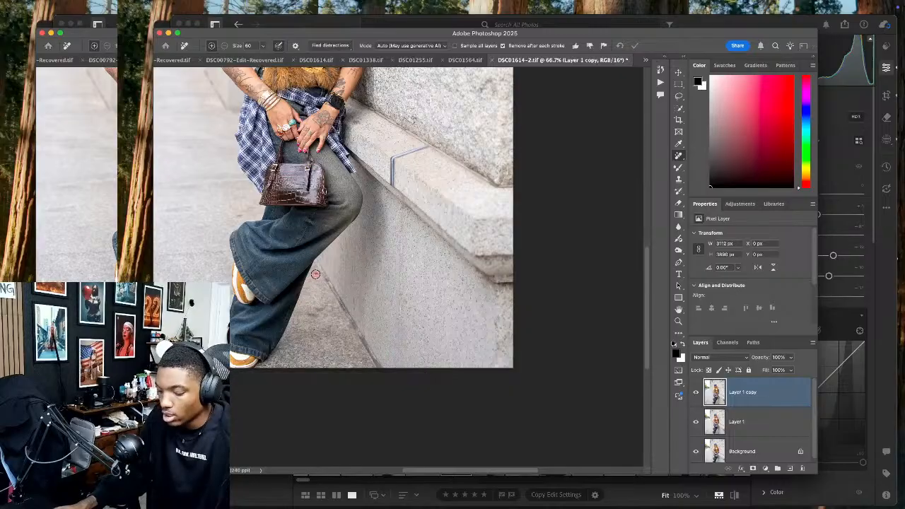
pyautogui.press('super+0')
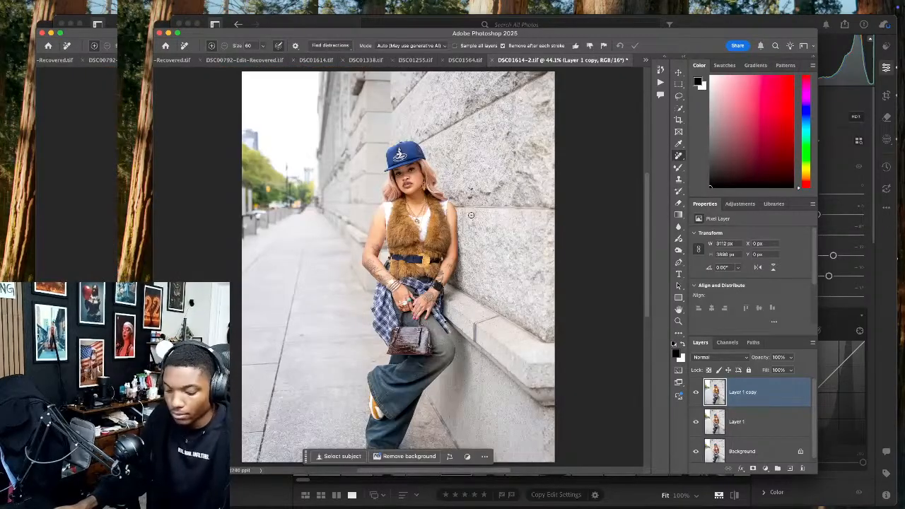
# Open the sidewalk photo in Liquify and refine the woman's bent elbow on the sidewalk side with a brush size of 150
pyautogui.press('shift+super+x')
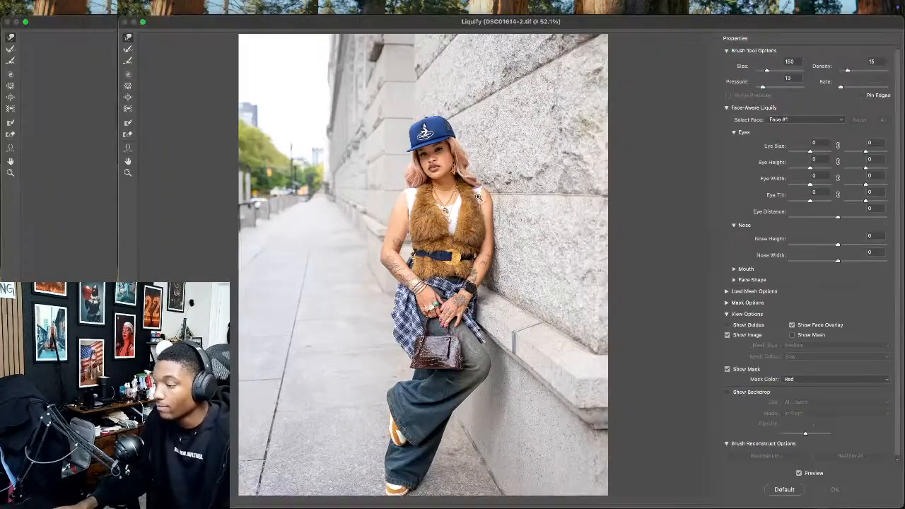
pyautogui.press('super+equal')
pyautogui.press('super+equal')
pyautogui.moveTo(438, 198)
pyautogui.mouseDown()
pyautogui.moveTo(392, 260)
pyautogui.moveTo(470, 227)
pyautogui.mouseUp()
pyautogui.press('super+equal')
pyautogui.press('[')
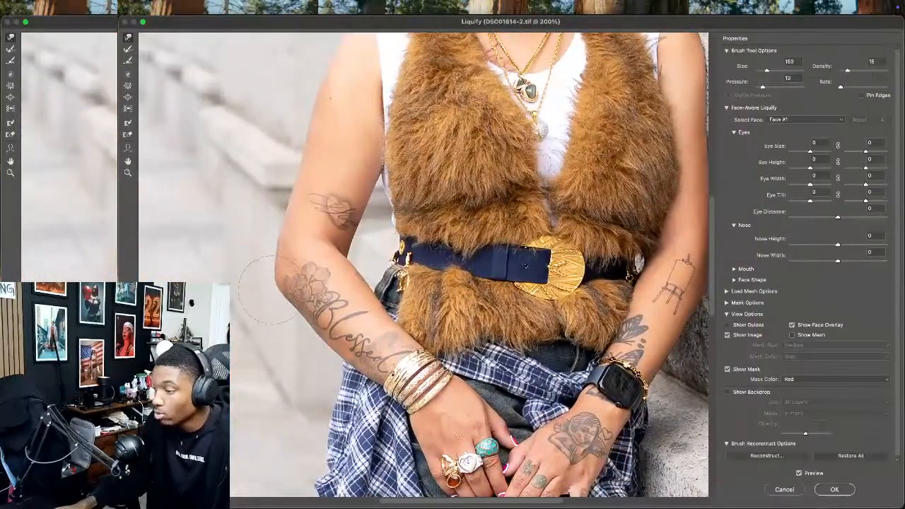
pyautogui.press(']')
pyautogui.press(']')
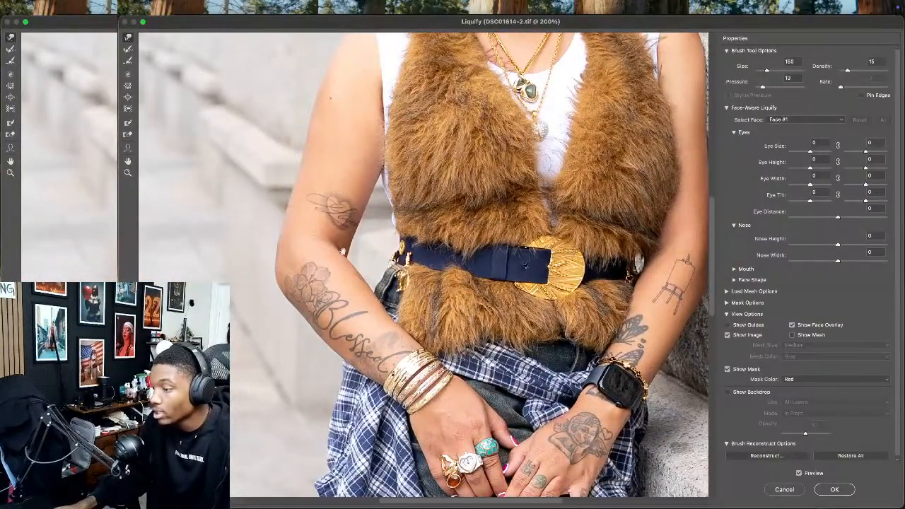
# Refine the outline of her arm beside the stone wall in Liquify with a brush size of 250
pyautogui.moveTo(605, 193)
pyautogui.mouseDown()
pyautogui.moveTo(447, 225)
pyautogui.moveTo(410, 271)
pyautogui.mouseUp()
pyautogui.press(']')
pyautogui.press(']')
pyautogui.press(']')
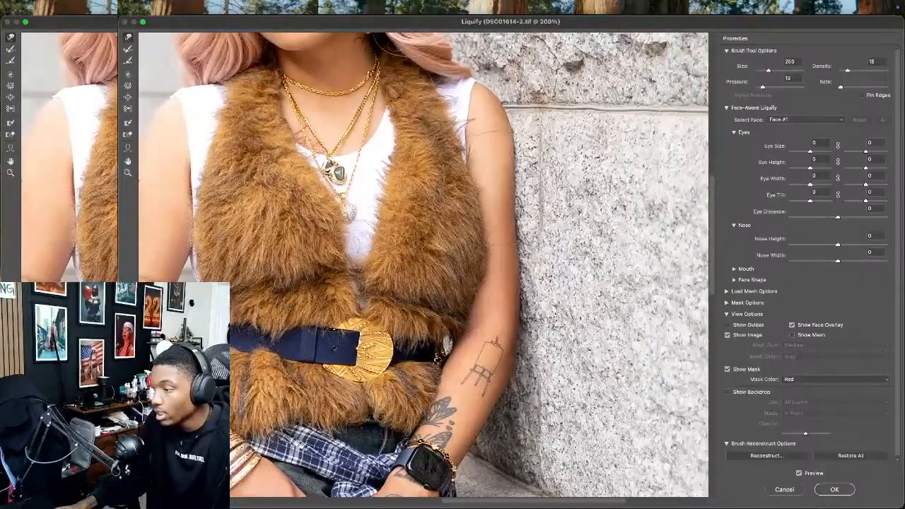
pyautogui.moveTo(527, 206)
pyautogui.mouseDown()
pyautogui.moveTo(527, 293)
pyautogui.moveTo(538, 318)
pyautogui.mouseUp()
pyautogui.scroll(-4, 502, 265)
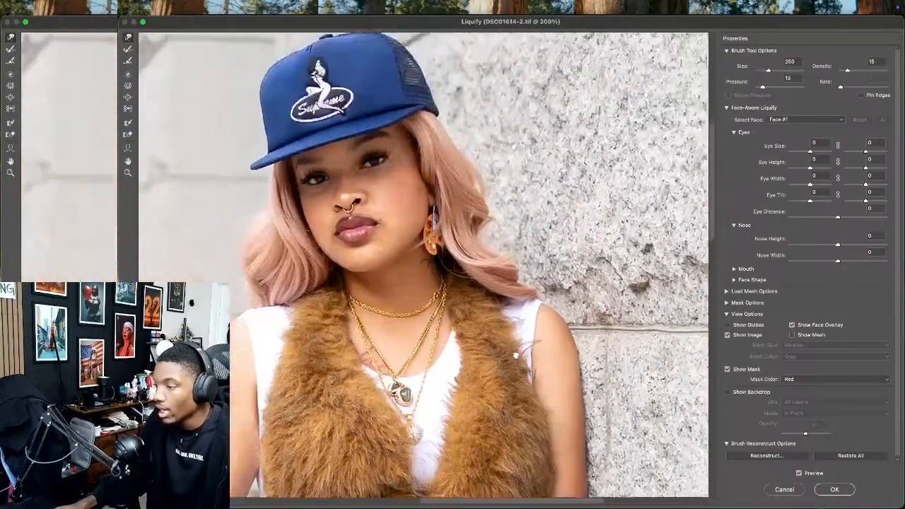
pyautogui.scroll(-3, 504, 289)
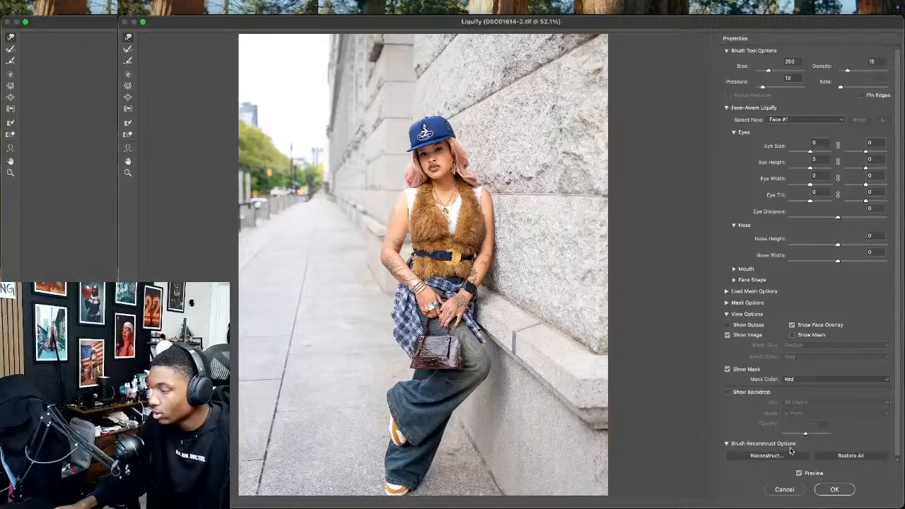
# Apply the Liquify reshaping, and save and close the sidewalk photo
pyautogui.click(836, 490)
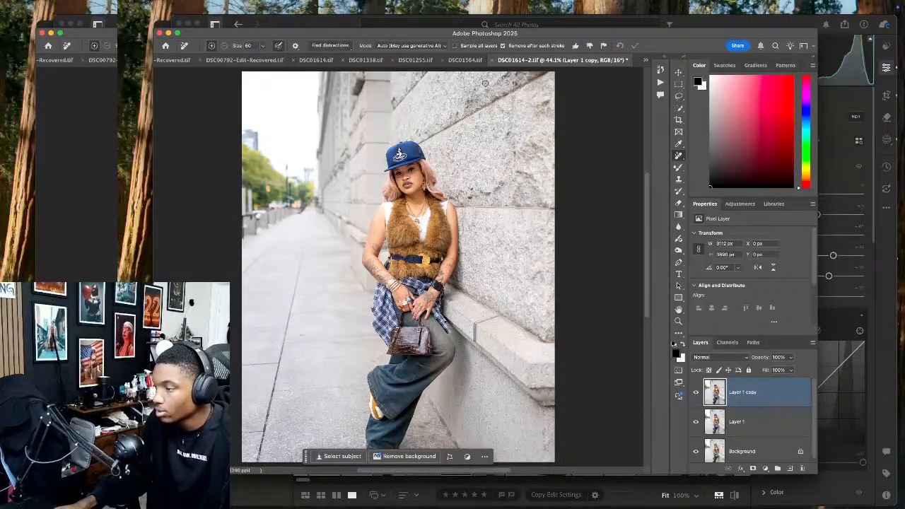
pyautogui.click(494, 60)
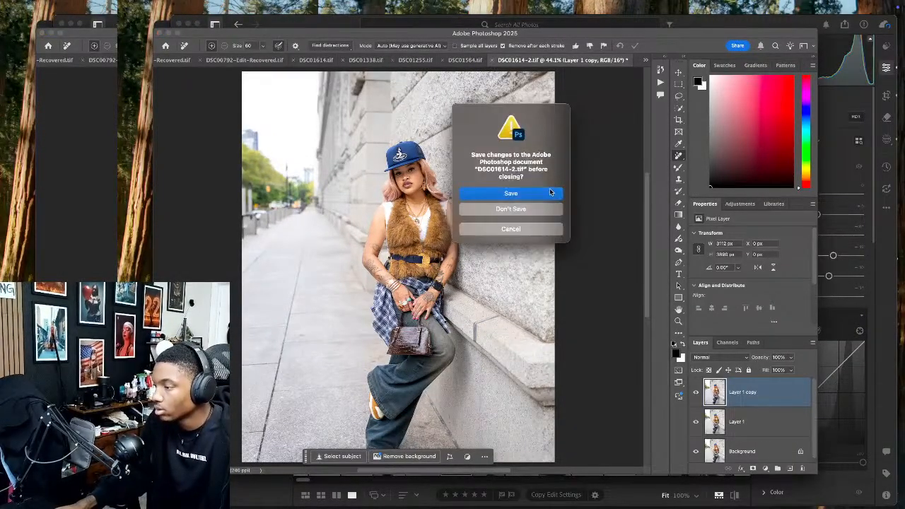
pyautogui.press('Return')
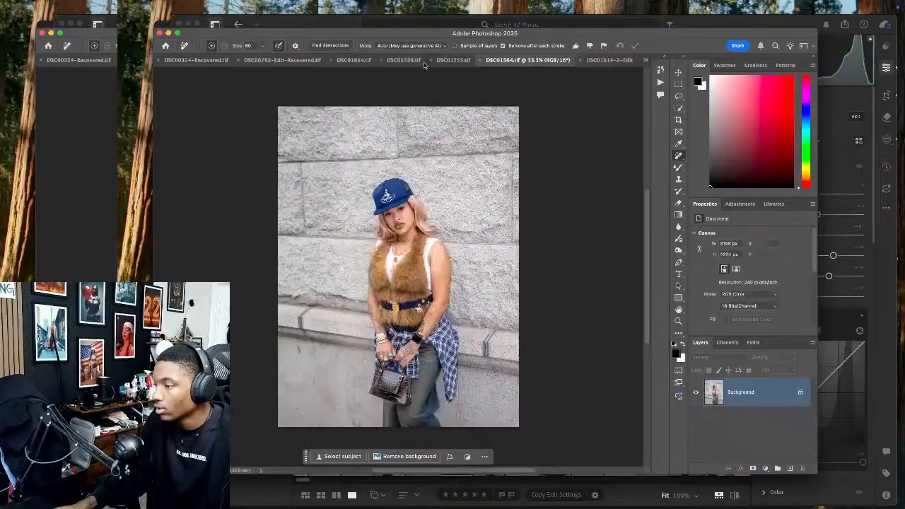
# Check the sidewalk photo at 100% in Lightroom, and crop the photo of her standing against the wall to 4:5 with a duplicated layer
pyautogui.press('c')
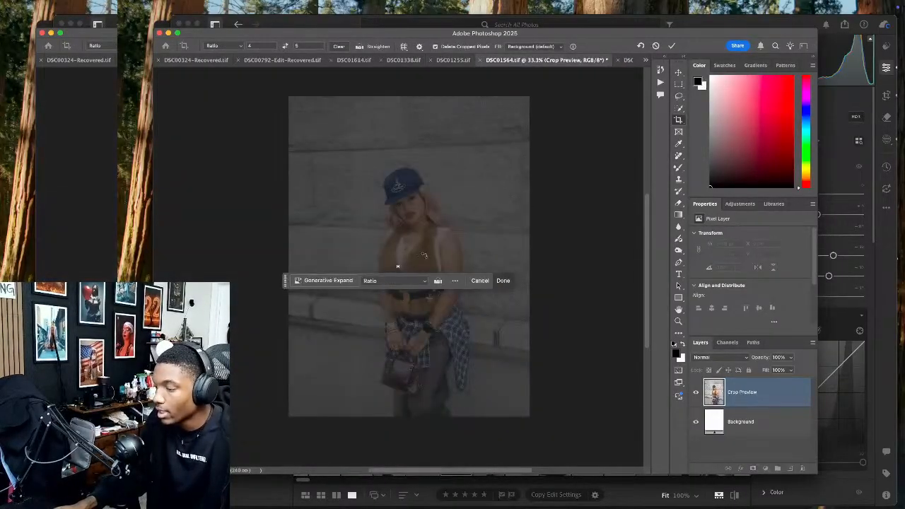
pyautogui.click(479, 281)
pyautogui.press('super+Tab')
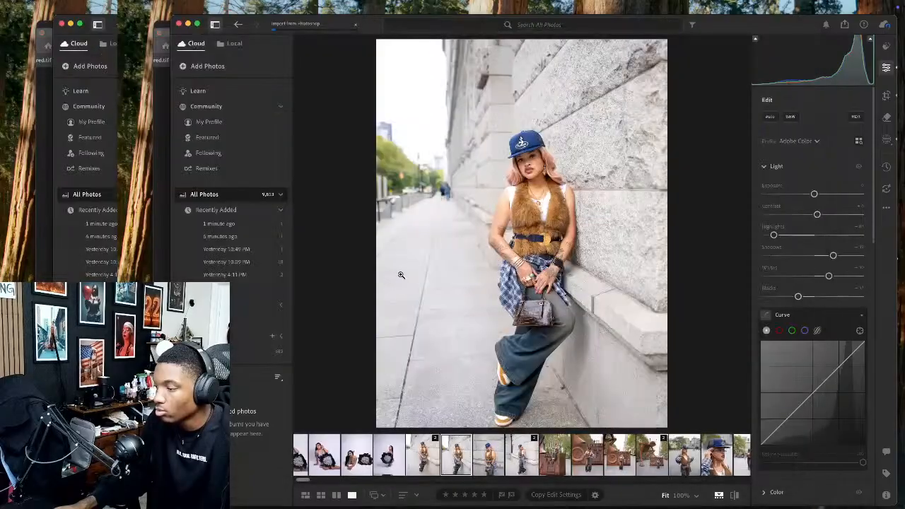
pyautogui.press('z')
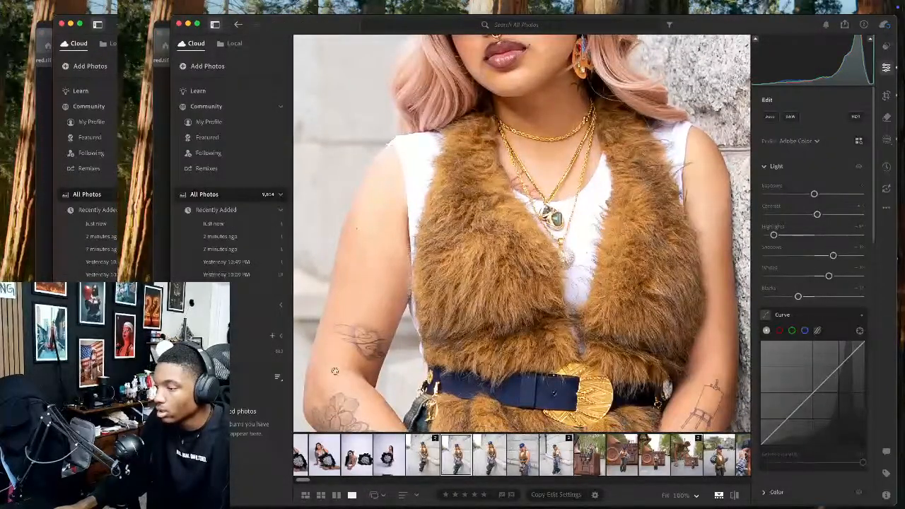
pyautogui.press('z')
pyautogui.press('super+Tab')
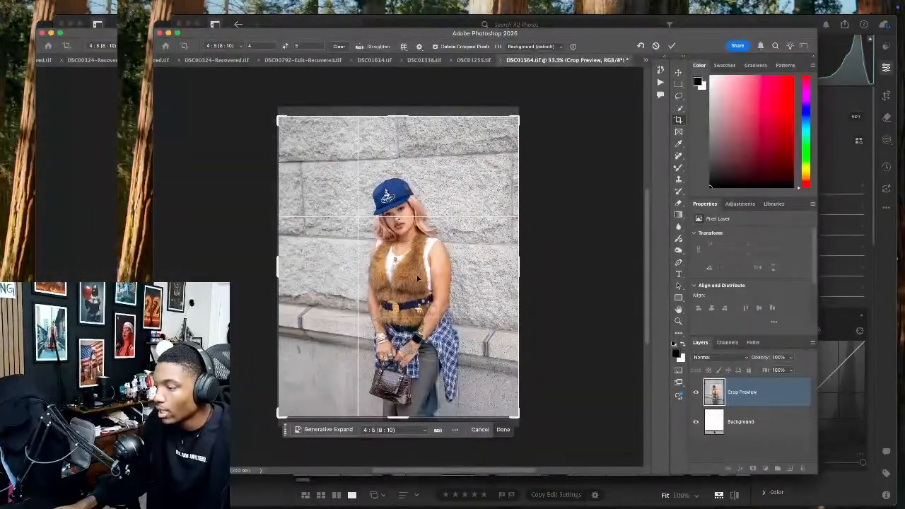
pyautogui.moveTo(418, 278); pyautogui.dragTo(418, 268)
pyautogui.press('Return')
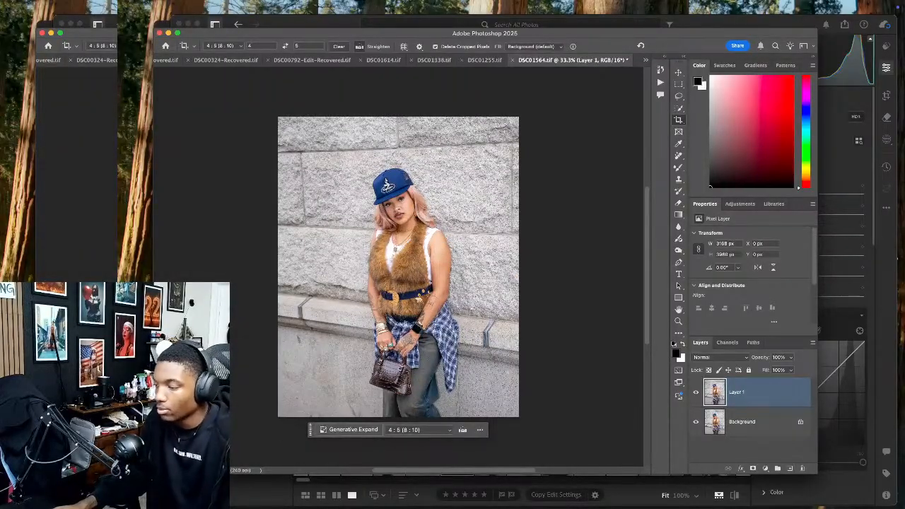
# Slim the outer edge of her bare upper arm beside the stone wall in Liquify with a brush size of 500
pyautogui.press('super+shift+x')
pyautogui.scroll(-5, 425, 265)
pyautogui.hscroll(6, 425, 265)
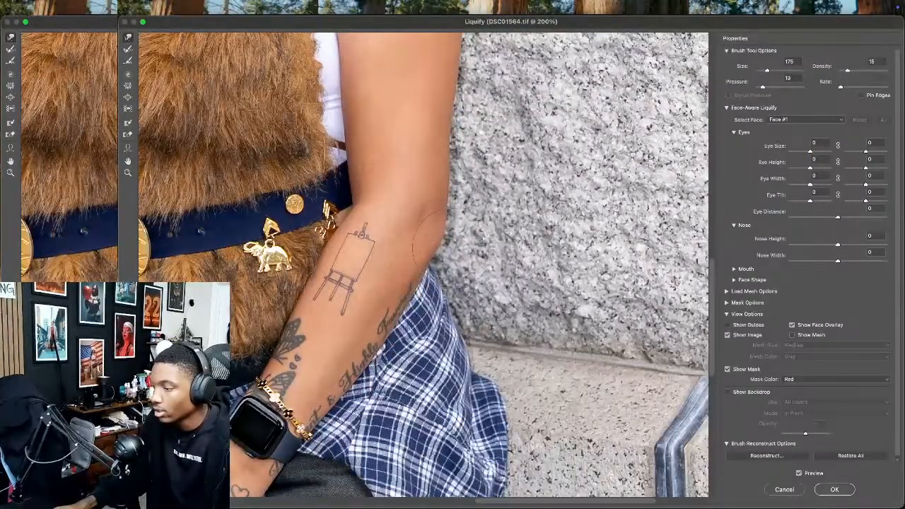
pyautogui.scroll(5, 444, 211)
pyautogui.press(']')
pyautogui.press(']')
pyautogui.press(']')
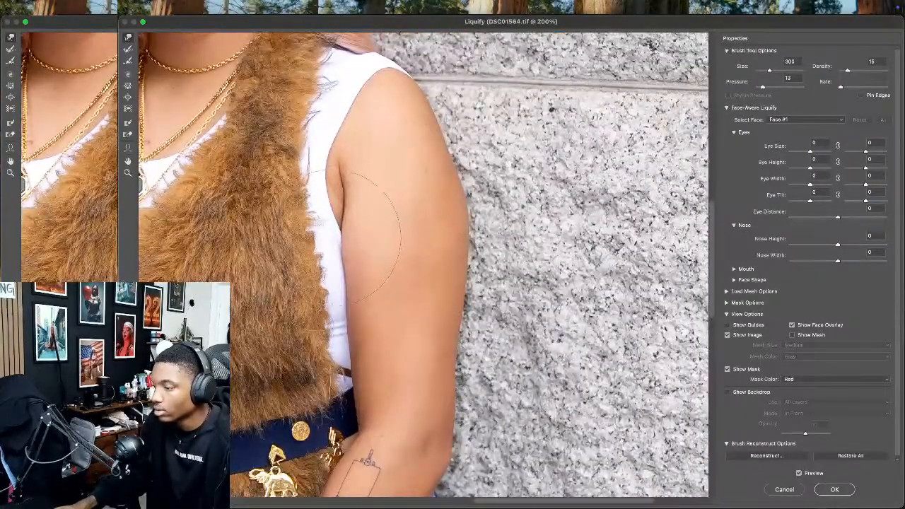
pyautogui.press('[')
pyautogui.press('[')
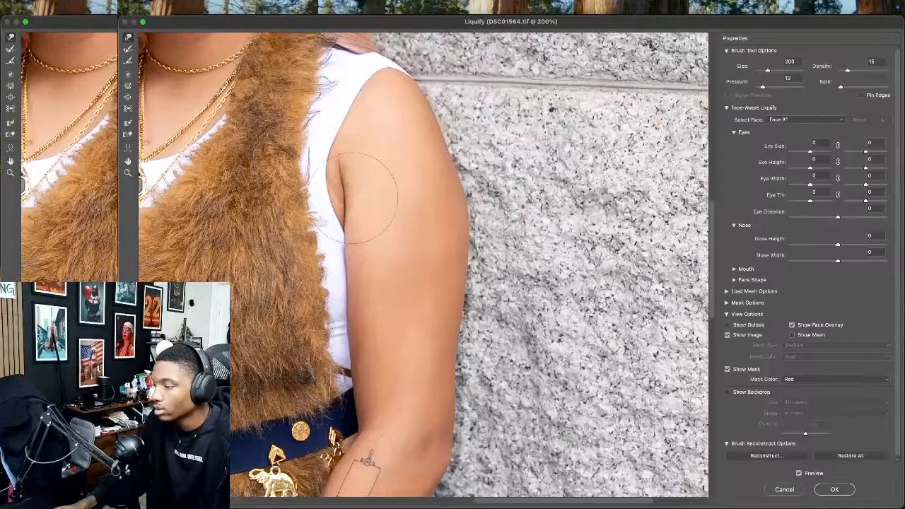
pyautogui.press(']')
pyautogui.press(']')
pyautogui.press(']')
pyautogui.moveTo(495, 213); pyautogui.dragTo(463, 261)
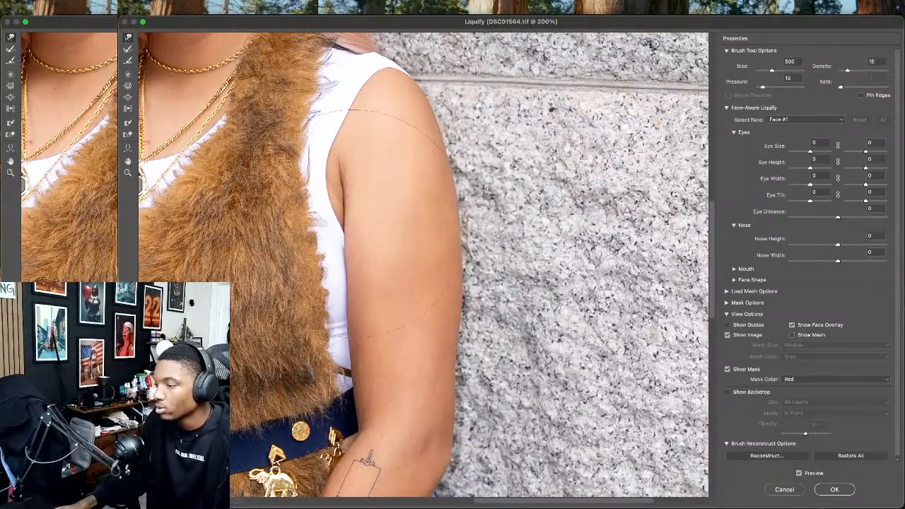
# Reduce the Liquify brush size to 200, check her vest, arm and face up close, and apply the reshaping
pyautogui.press('[')
pyautogui.scroll(-2, 344, 206)
pyautogui.moveTo(344, 206); pyautogui.dragTo(434, 277)
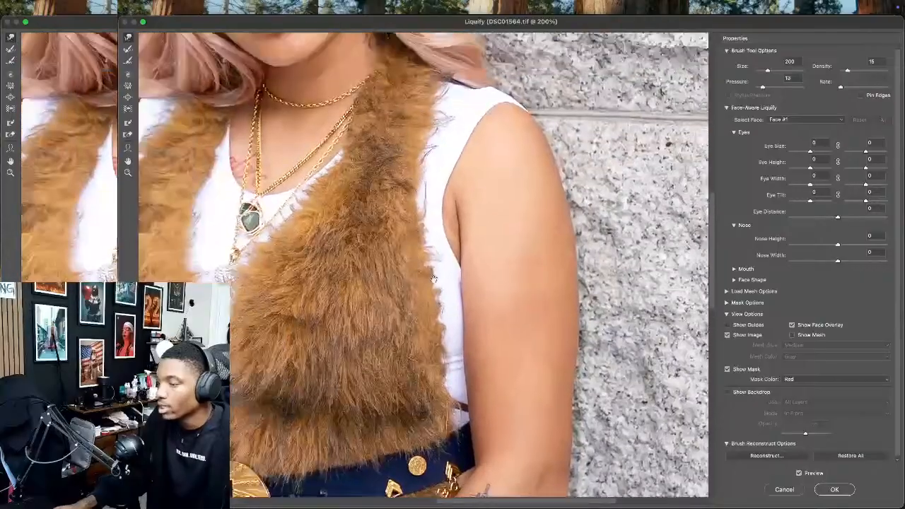
pyautogui.scroll(10, 463, 283)
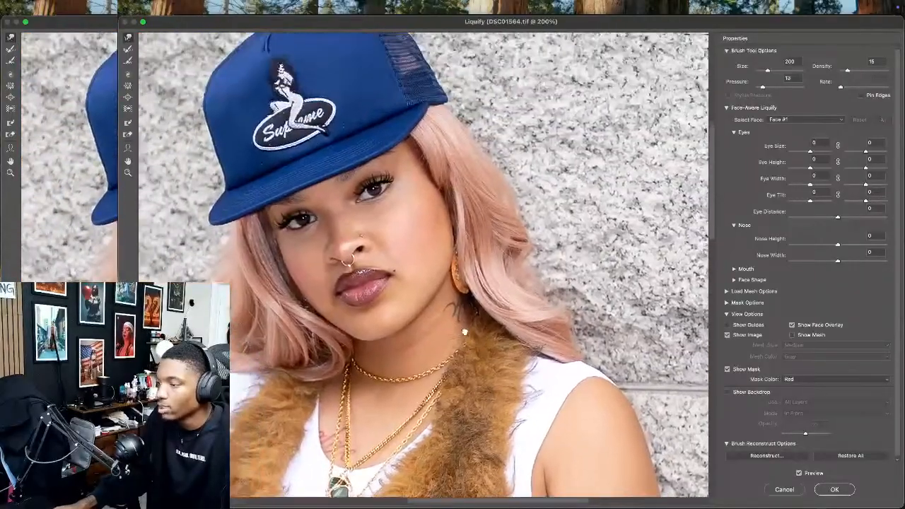
pyautogui.moveTo(463, 283); pyautogui.dragTo(464, 364)
pyautogui.press('super+0')
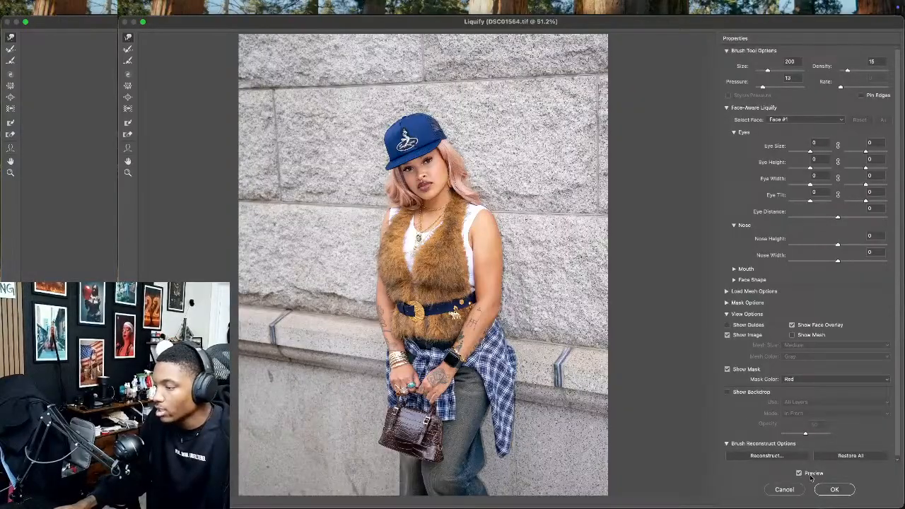
pyautogui.click(841, 488)
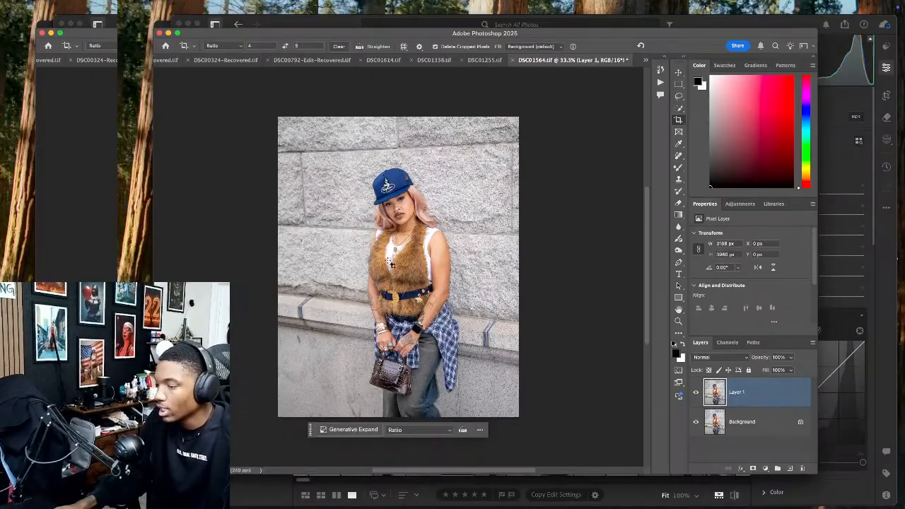
# Remove the dark mark on the wall below the ledge seam using the Remove tool with a brush size of 60
pyautogui.click(679, 156)
pyautogui.scroll(2, 445, 253)
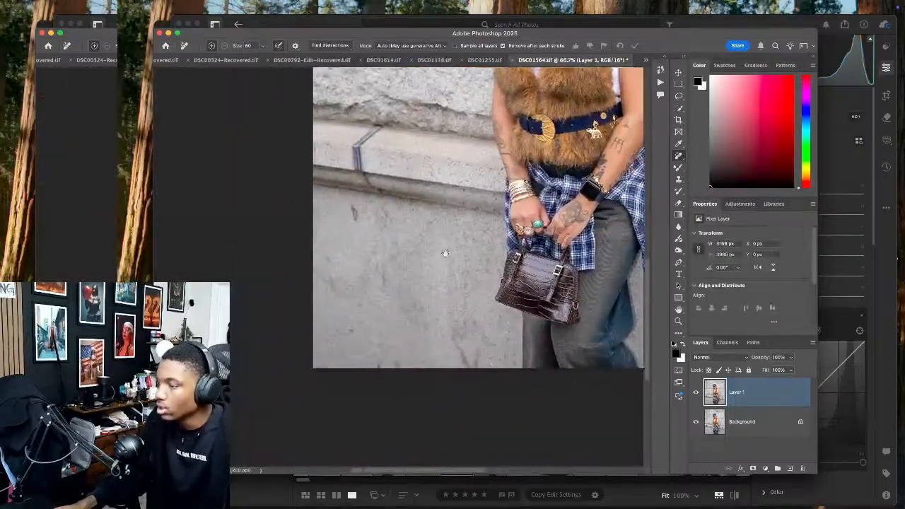
pyautogui.moveTo(445, 253); pyautogui.dragTo(461, 245)
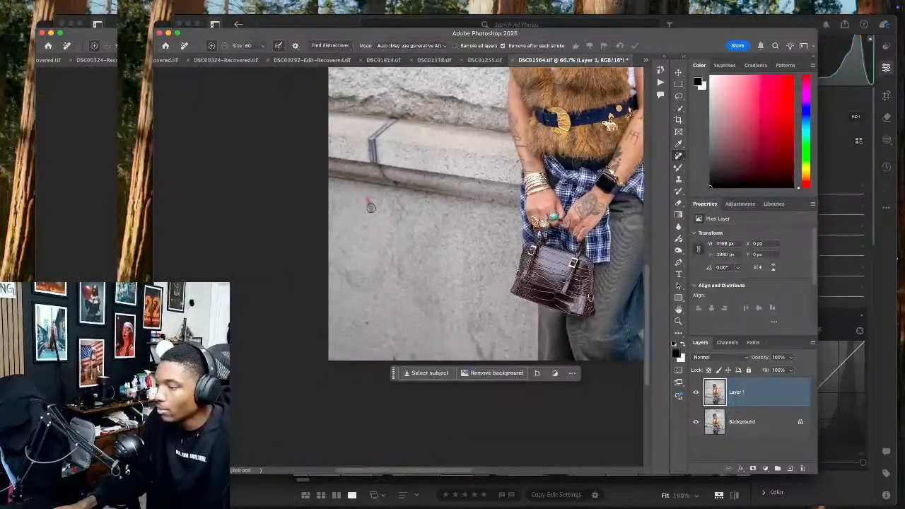
pyautogui.moveTo(370, 207); pyautogui.dragTo(371, 222)
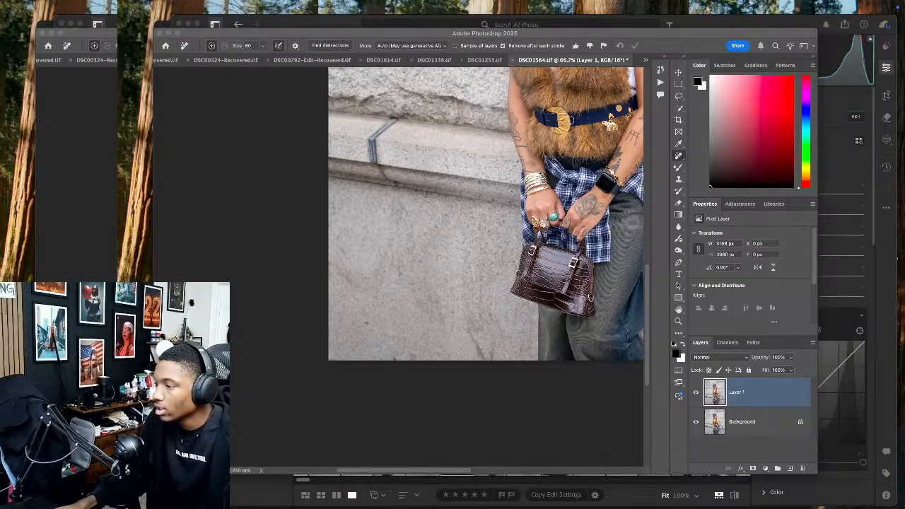
# Review the retouched photo of her standing against the wall, and save and close it
pyautogui.scroll(10, 404, 216)
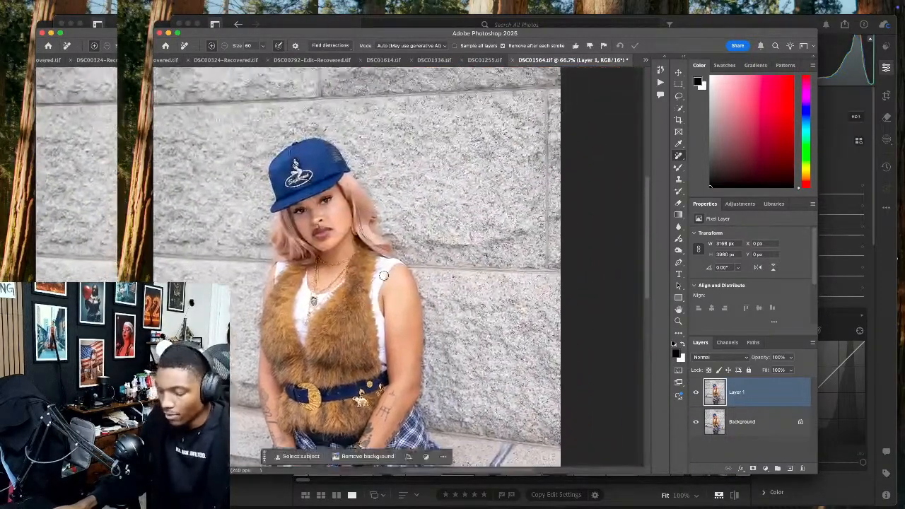
pyautogui.scroll(-3, 383, 276)
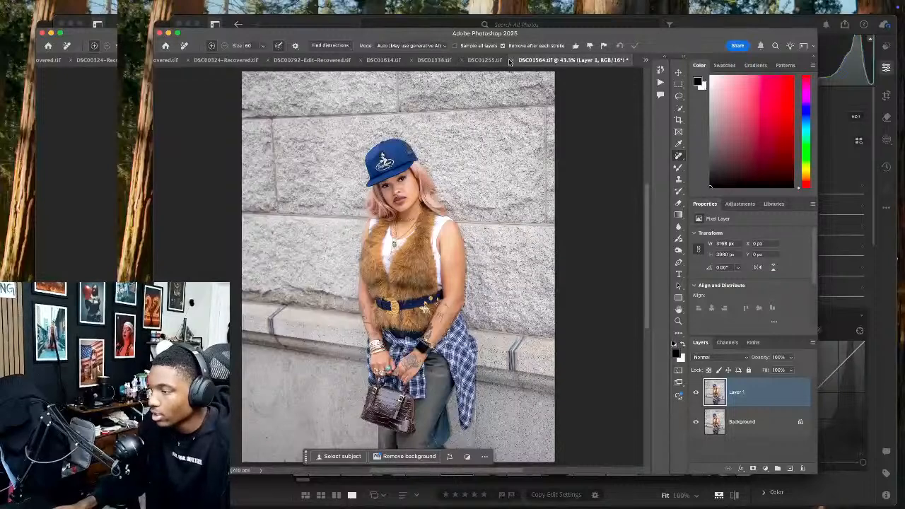
pyautogui.press('super+w')
pyautogui.click(477, 188)
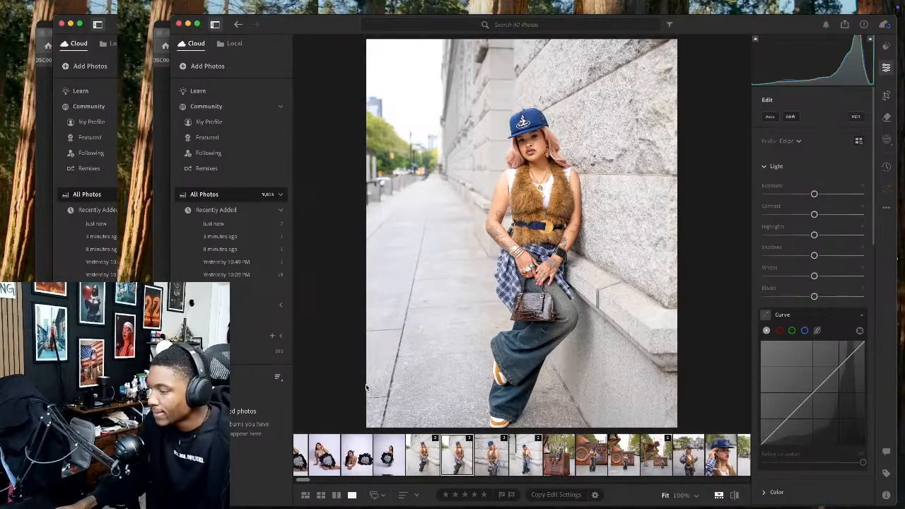
# Send the Lightroom photo of the woman sitting on the rusty boombox sculpture to Photoshop and duplicate its layer twice
pyautogui.hscroll(3, 525, 459)
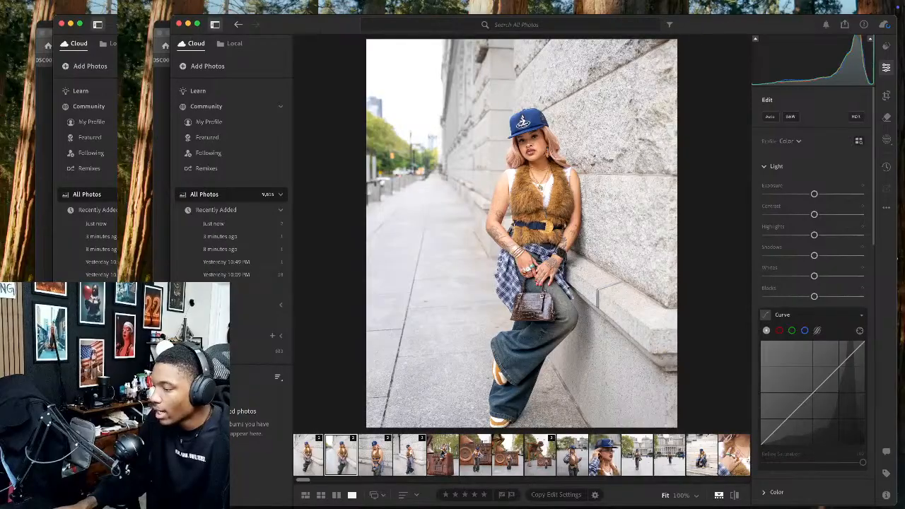
pyautogui.click(442, 454)
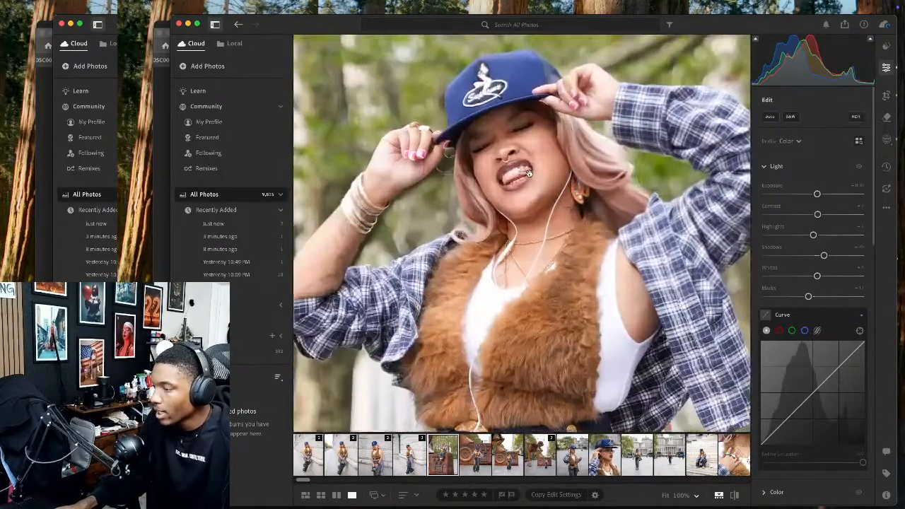
pyautogui.rightClick(532, 175)
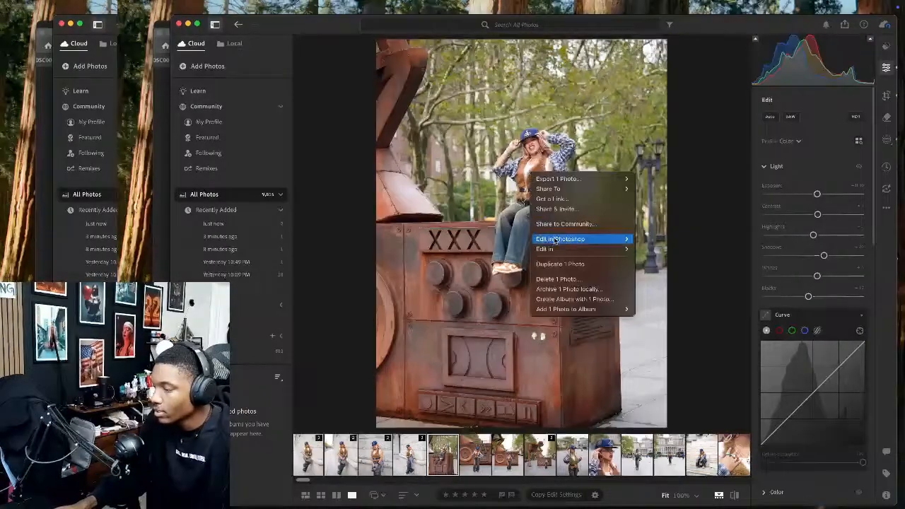
pyautogui.moveTo(566, 239)
pyautogui.click(658, 239)
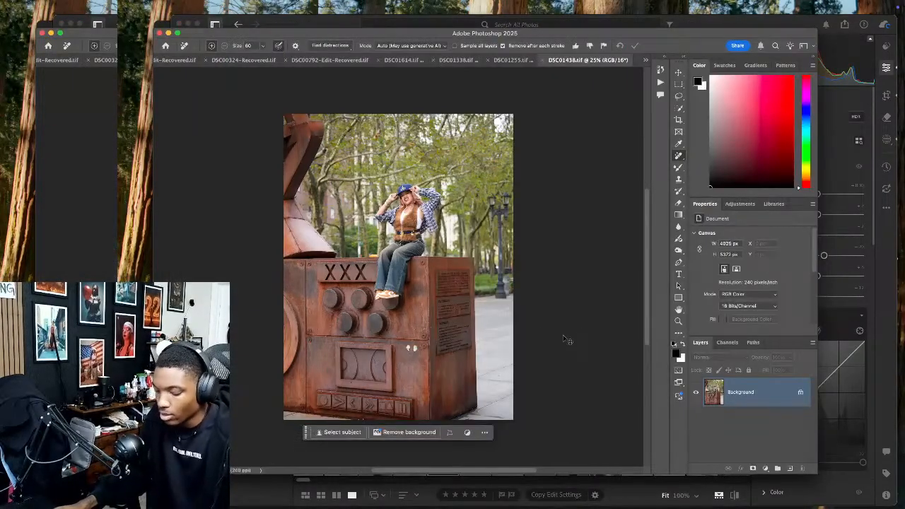
pyautogui.press('super+j')
pyautogui.press('super+j')
# Remove the two small stickers from the sculpture's front face using the Remove tool with a brush size of 60
pyautogui.press('super+equal')
pyautogui.press('super+equal')
pyautogui.press('super+equal')
pyautogui.press('super+equal')
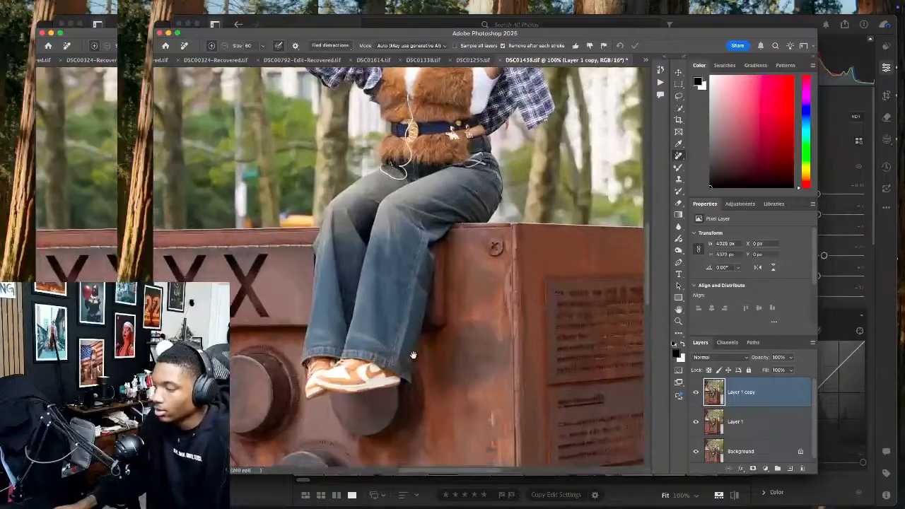
pyautogui.moveTo(413, 355); pyautogui.dragTo(352, 71)
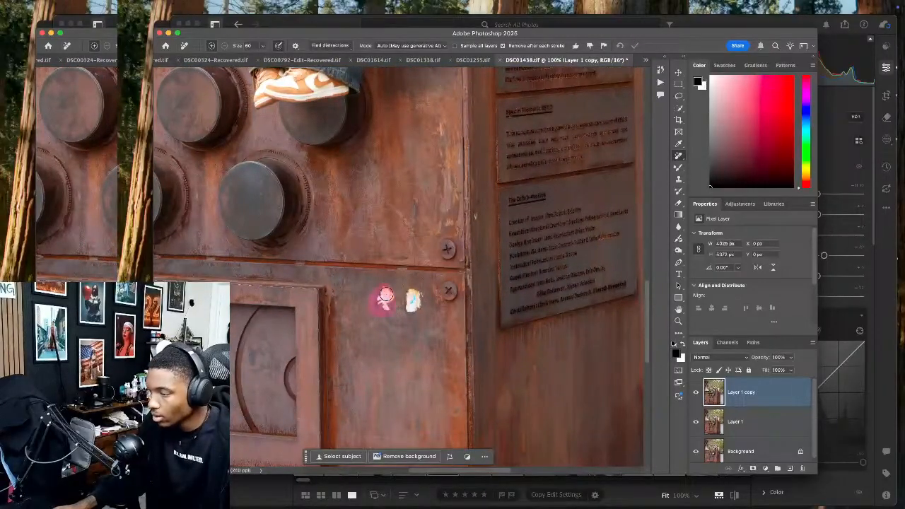
pyautogui.moveTo(409, 293); pyautogui.dragTo(411, 308)
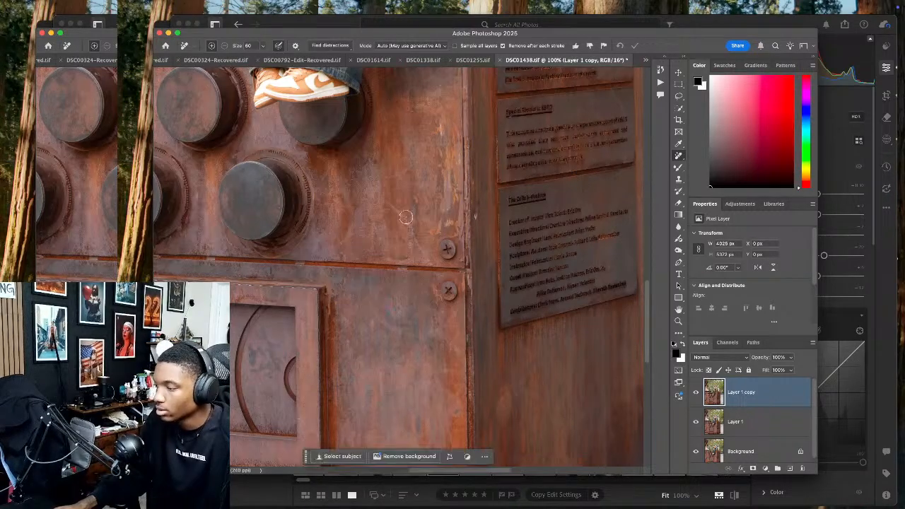
# Remove the debris on the pavement by the sculpture's base and the small mark on its vertical edge using the Remove tool, reducing the brush size to 40
pyautogui.scroll(10, 417, 227)
pyautogui.scroll(-5, 429, 257)
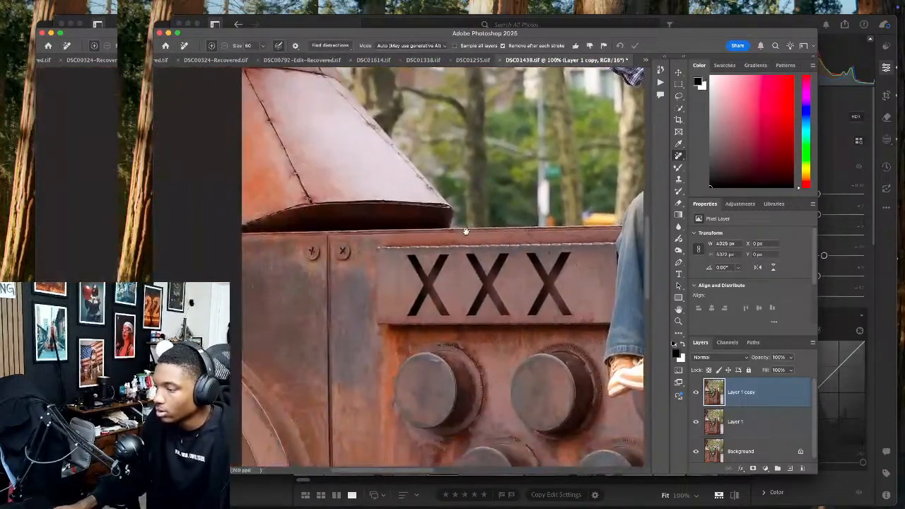
pyautogui.scroll(-10, 425, 283)
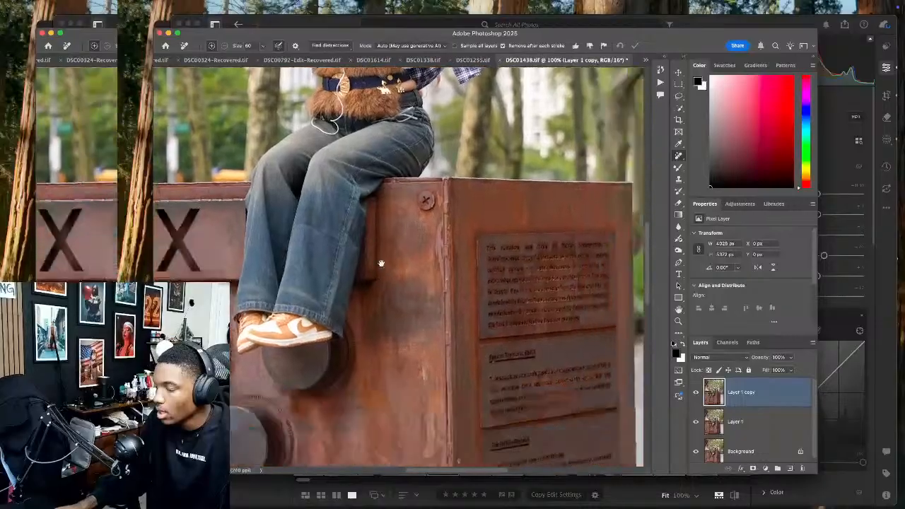
pyautogui.hscroll(5, 439, 312)
pyautogui.scroll(-5, 460, 280)
pyautogui.hscroll(6, 460, 280)
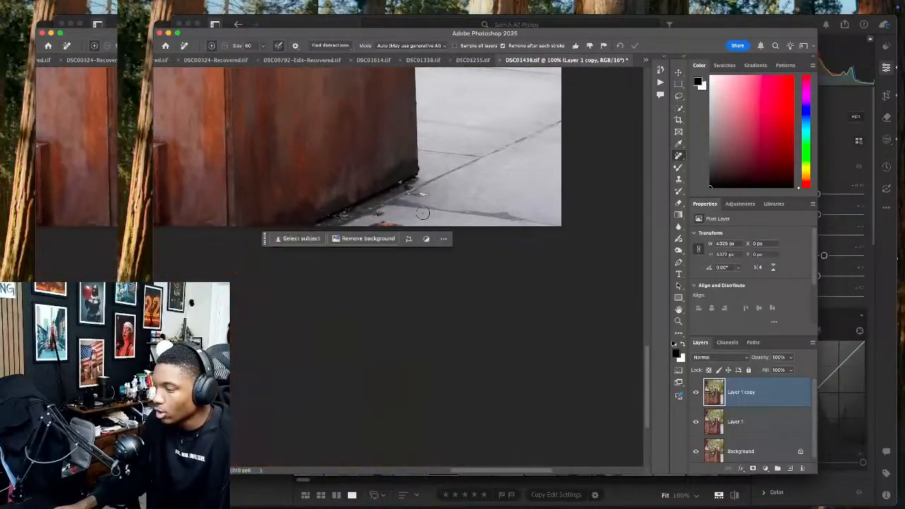
pyautogui.moveTo(410, 196); pyautogui.dragTo(429, 197)
pyautogui.moveTo(394, 224); pyautogui.dragTo(380, 214)
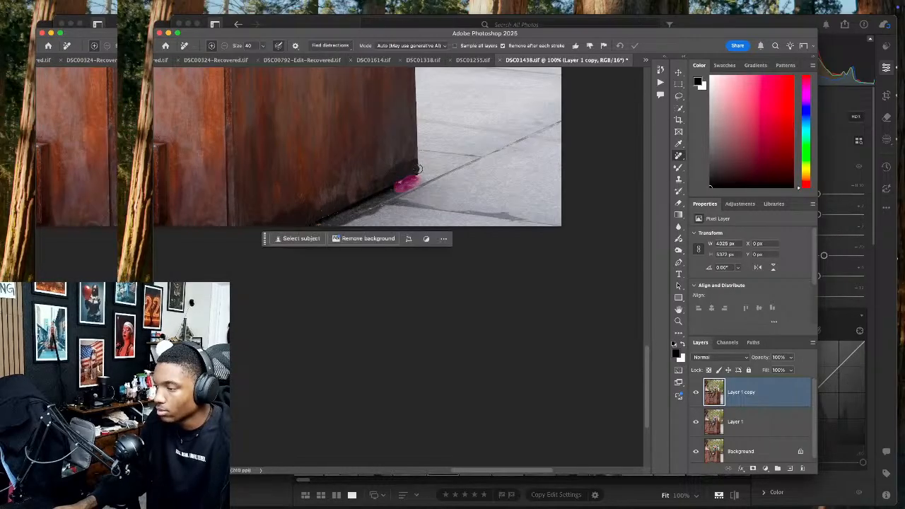
pyautogui.moveTo(419, 178); pyautogui.dragTo(416, 166)
pyautogui.scroll(10, 446, 176)
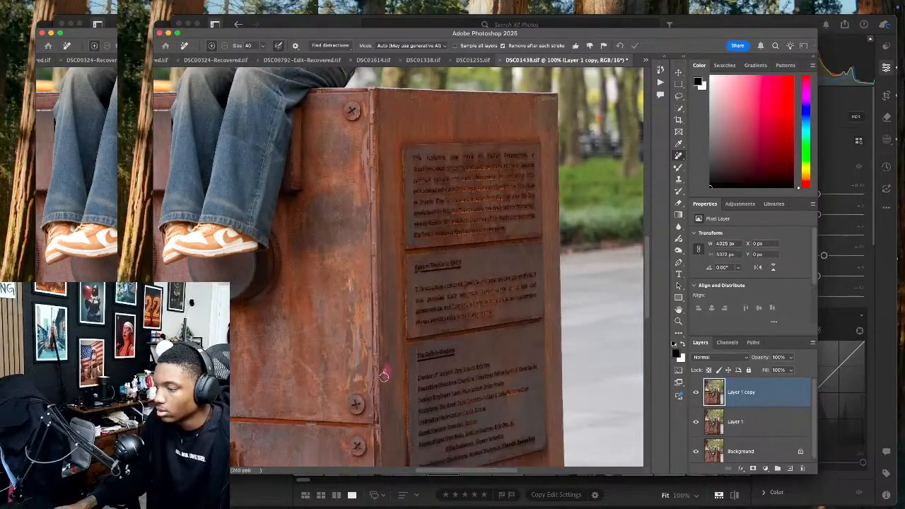
# Open the photo in Liquify and reshape the outline of her hip above the sculpture with a brush size of 175 and pressure of 13
pyautogui.scroll(10, 389, 354)
pyautogui.scroll(5, 397, 305)
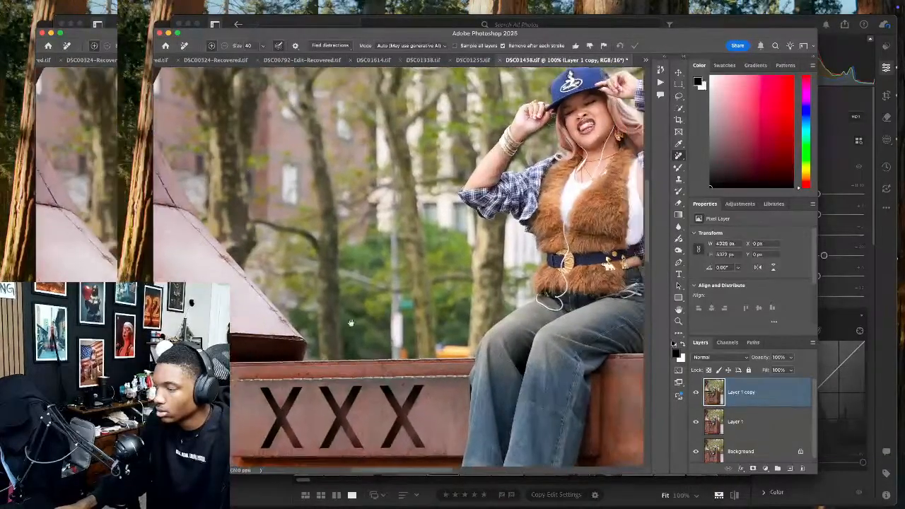
pyautogui.hscroll(8, 403, 297)
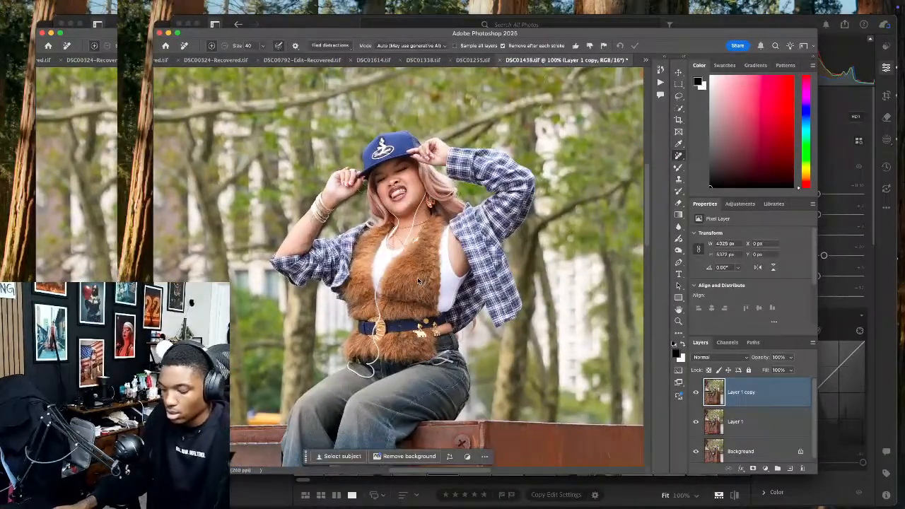
pyautogui.press('super+shift+x')
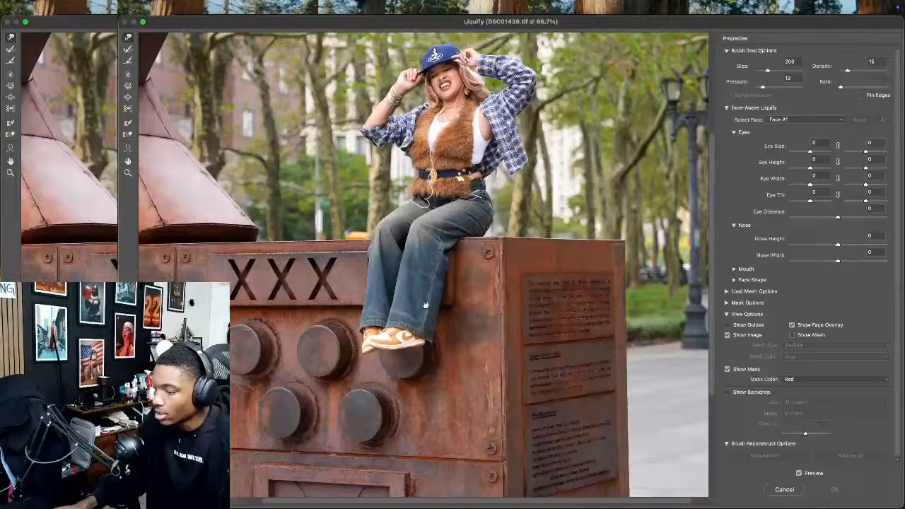
pyautogui.scroll(3, 426, 306)
pyautogui.press('[')
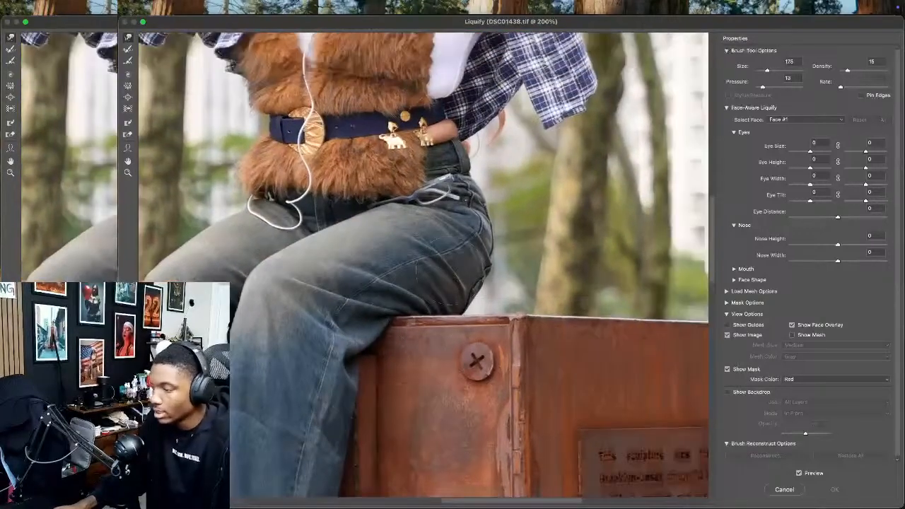
pyautogui.moveTo(485, 290)
pyautogui.mouseDown()
pyautogui.moveTo(473, 301)
pyautogui.moveTo(495, 269)
pyautogui.mouseUp()
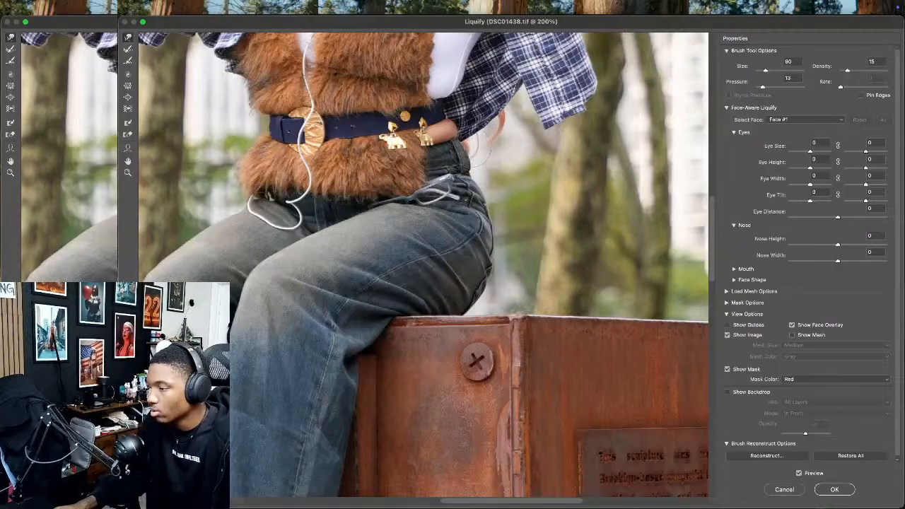
# Refine the waist and the side of the white top beneath her raised arm in Liquify, varying the brush size between 90 and 175
pyautogui.press(']')
pyautogui.press(']')
pyautogui.press(']')
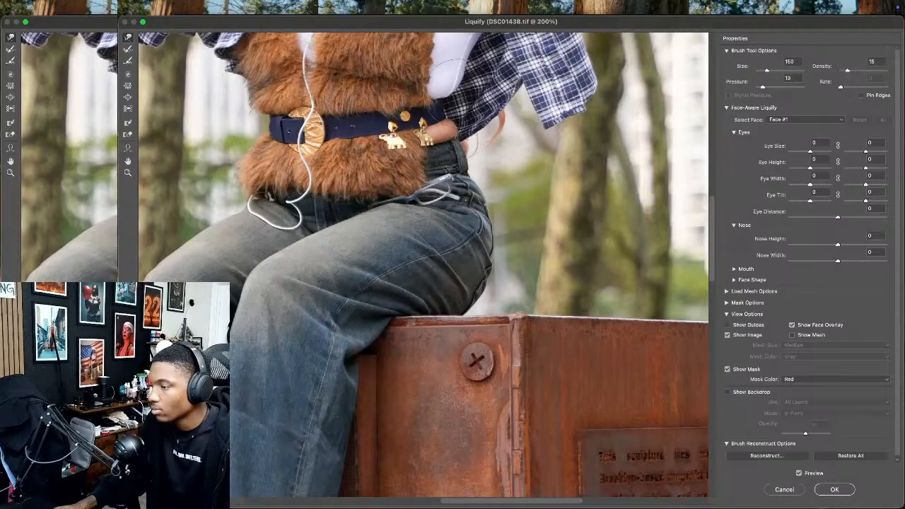
pyautogui.moveTo(472, 70); pyautogui.dragTo(453, 212)
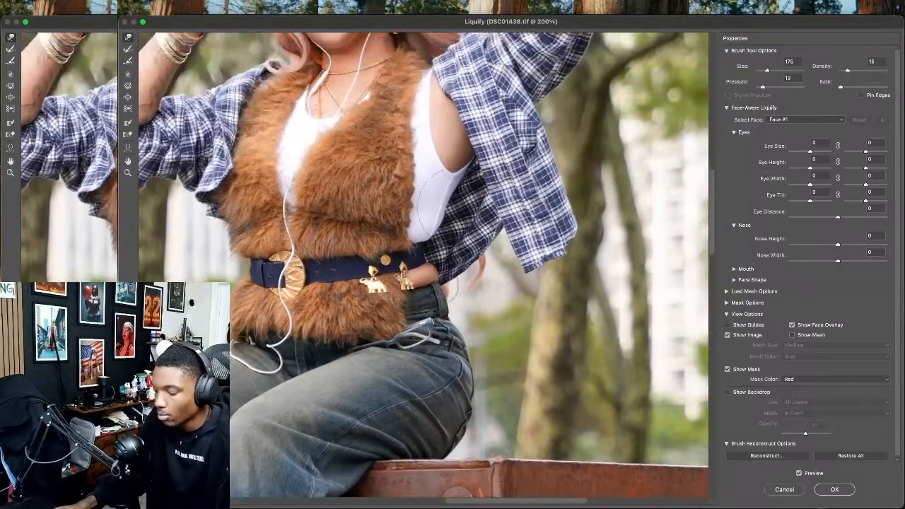
pyautogui.press('[')
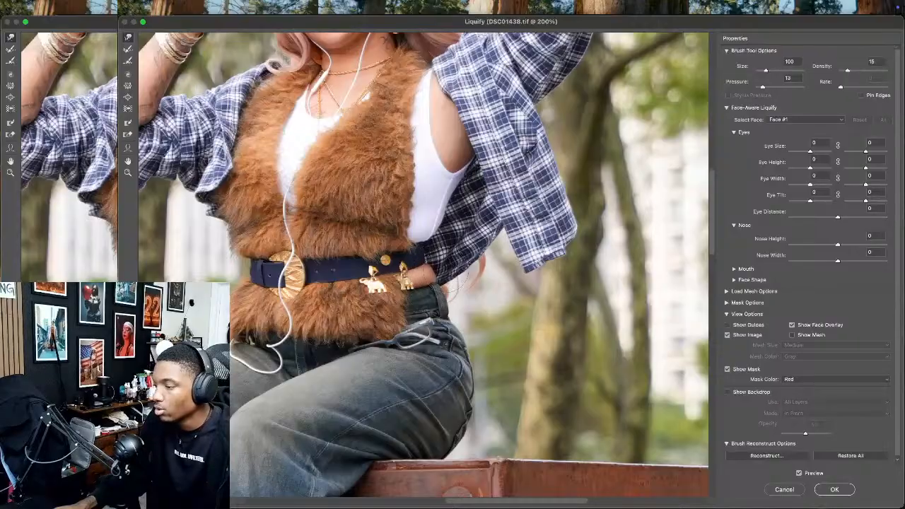
pyautogui.press(']')
pyautogui.press(']')
pyautogui.press(']')
pyautogui.press(']')
pyautogui.press(']')
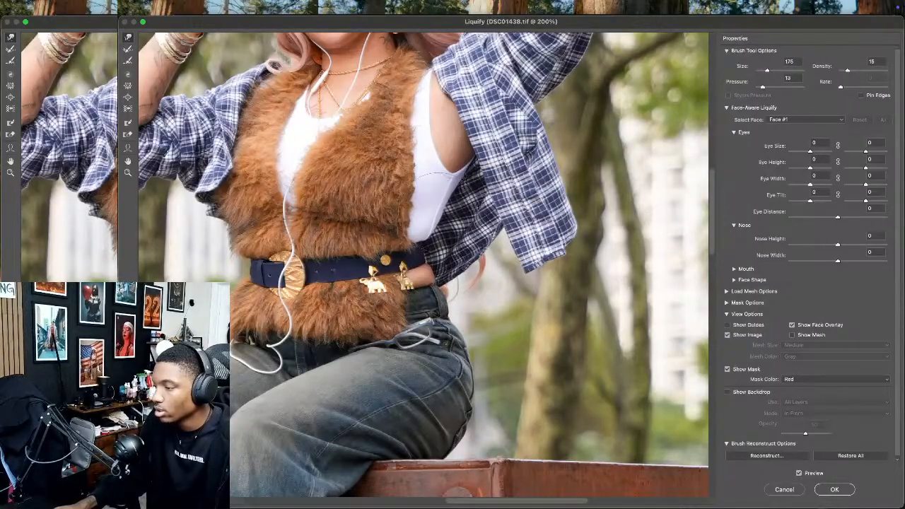
pyautogui.press('[')
pyautogui.press(']')
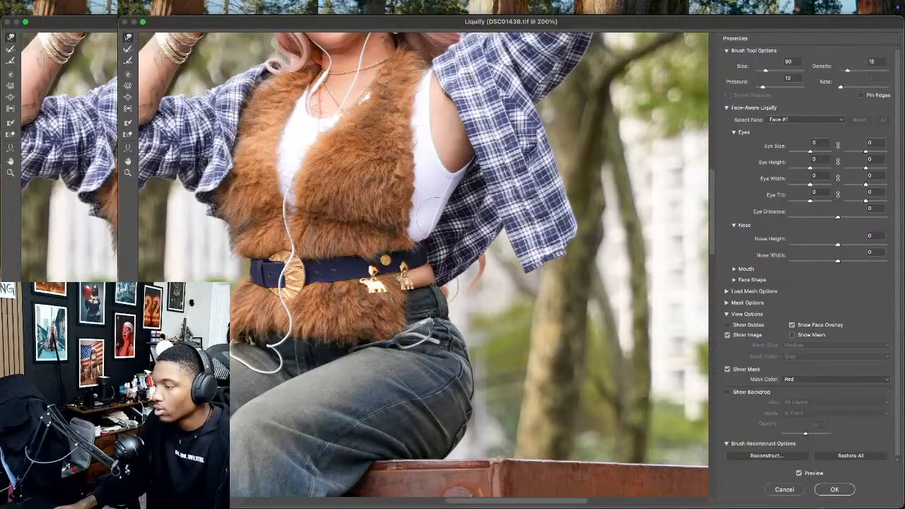
pyautogui.press(']')
pyautogui.press(']')
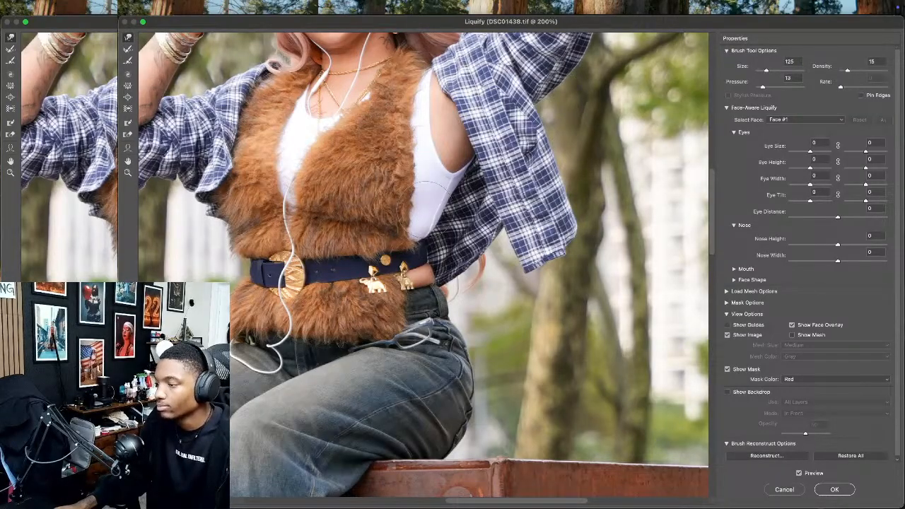
# Refine the outlines of her bent elbow, the cap's crown and the raised plaid sleeve in Liquify with brush sizes of 150 to 175
pyautogui.hscroll(-6, 428, 214)
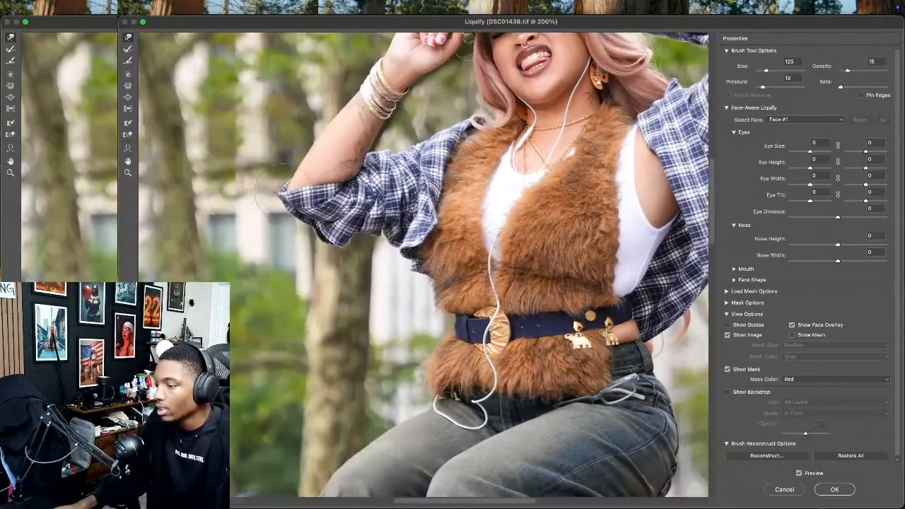
pyautogui.press(']')
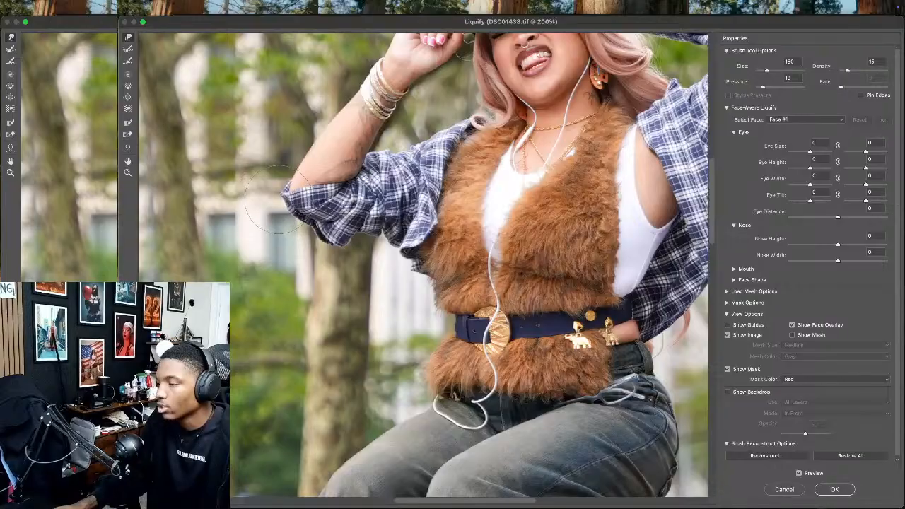
pyautogui.scroll(8, 337, 261)
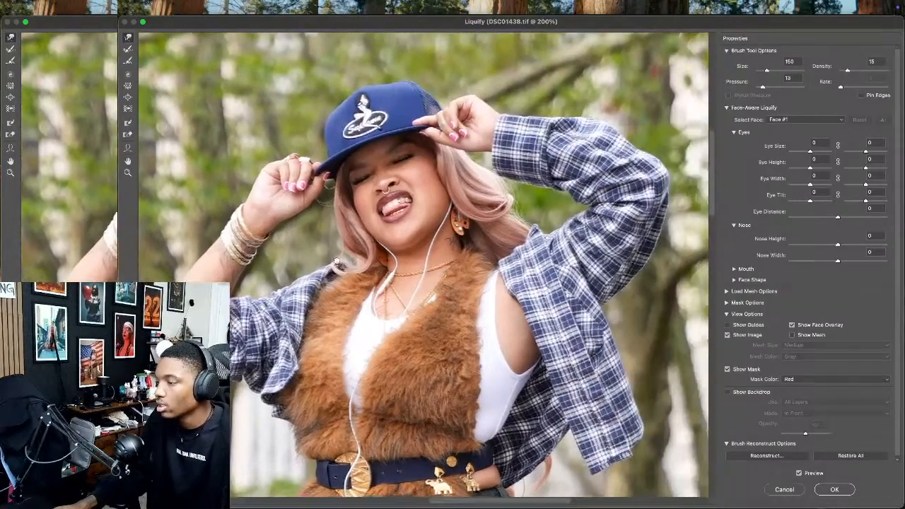
pyautogui.hscroll(6, 338, 262)
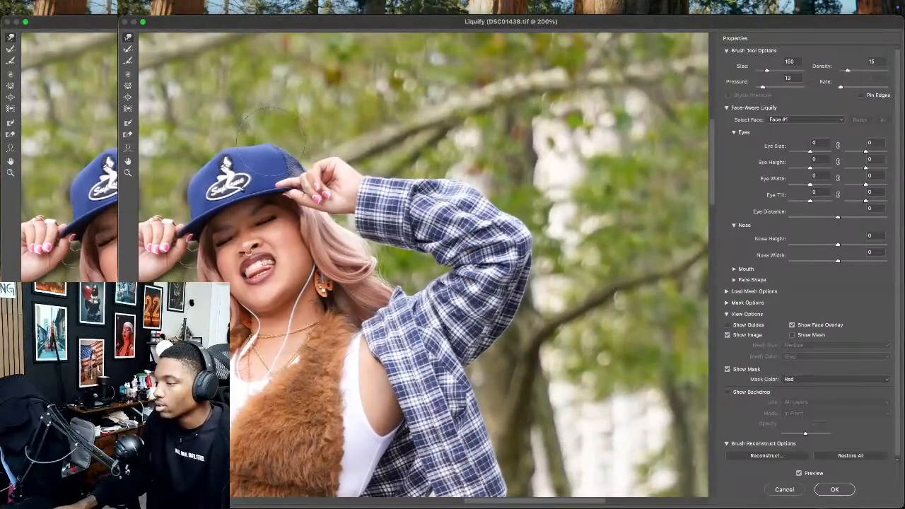
pyautogui.press(']')
pyautogui.press(']')
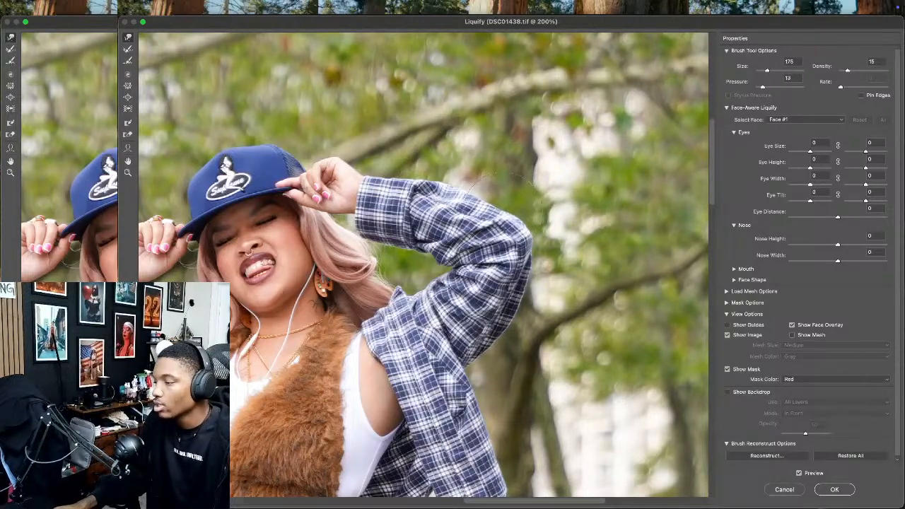
pyautogui.moveTo(507, 310); pyautogui.dragTo(528, 204)
# Apply the Liquify changes at full-image view, and save and close the sculpture photo
pyautogui.scroll(-10, 528, 204)
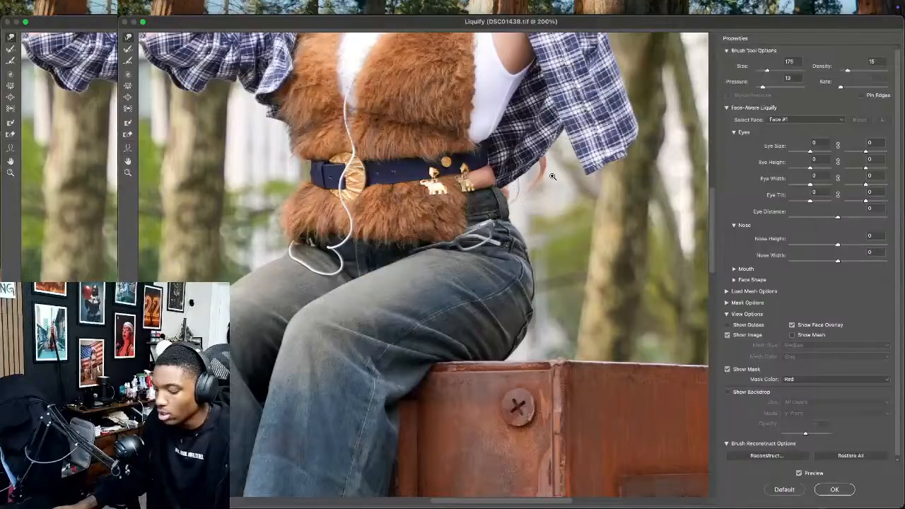
pyautogui.press('super+0')
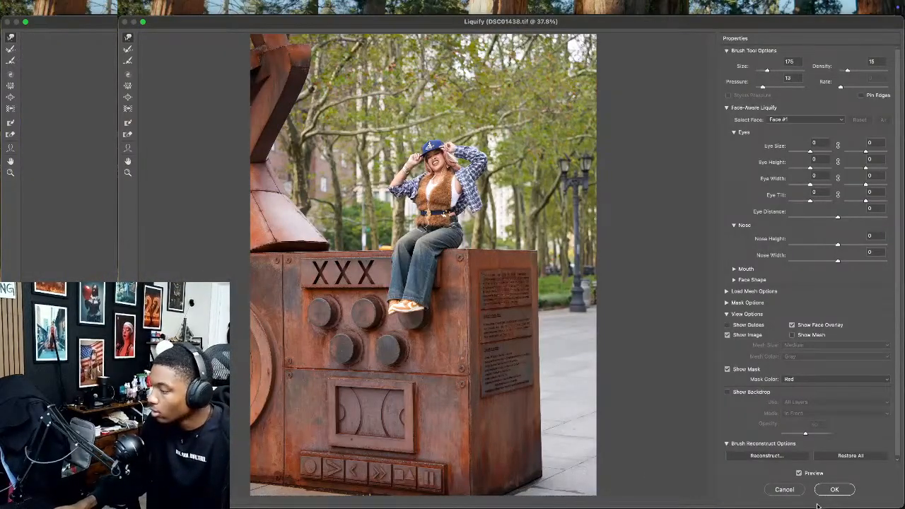
pyautogui.click(834, 489)
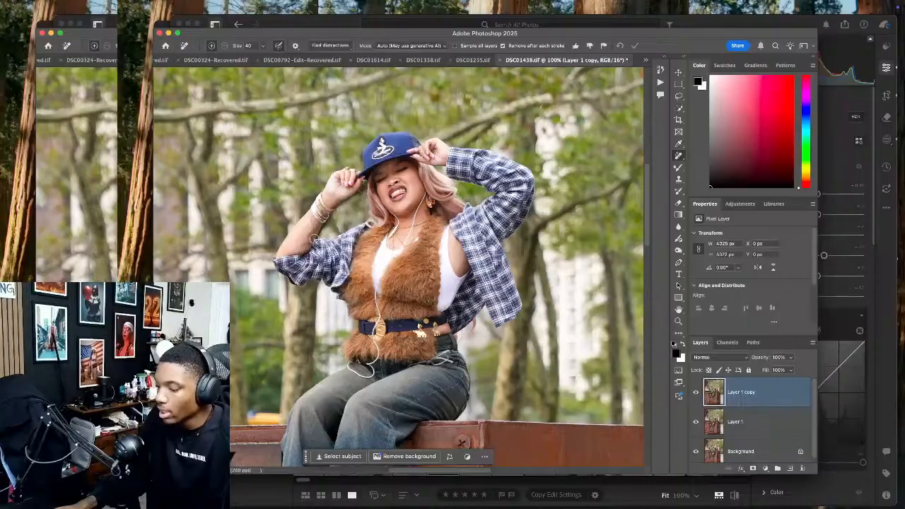
pyautogui.press('super+0')
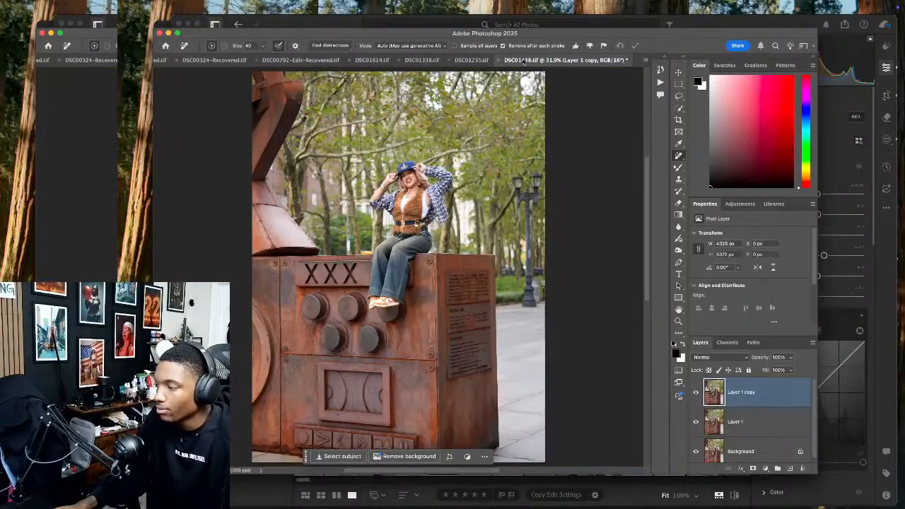
pyautogui.click(499, 62)
pyautogui.click(528, 187)
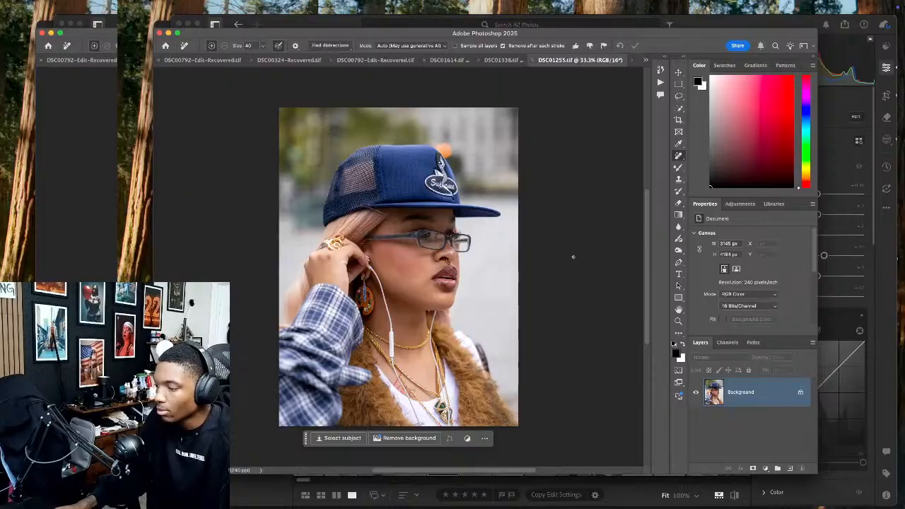
# Duplicate the layer of the close-up cap-and-glasses portrait twice and crop the photo to a 4:5 ratio
pyautogui.press('c')
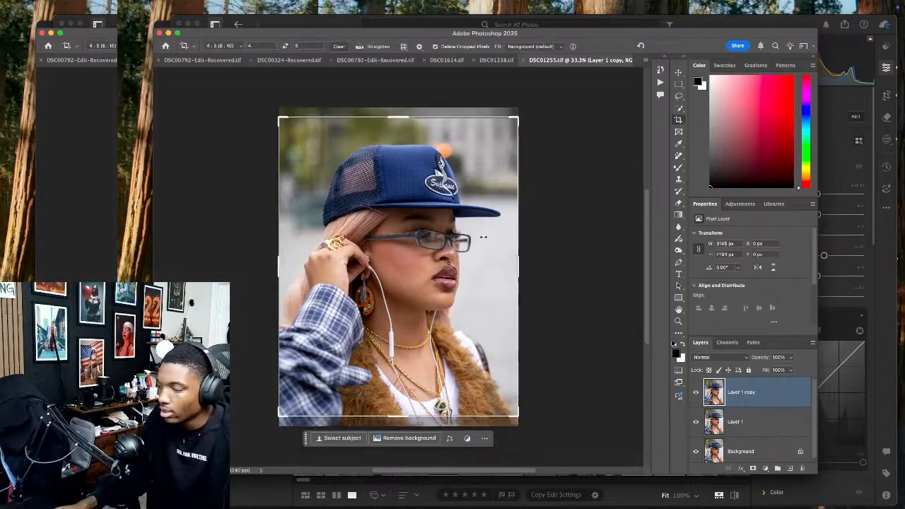
pyautogui.moveTo(432, 251); pyautogui.dragTo(430, 243)
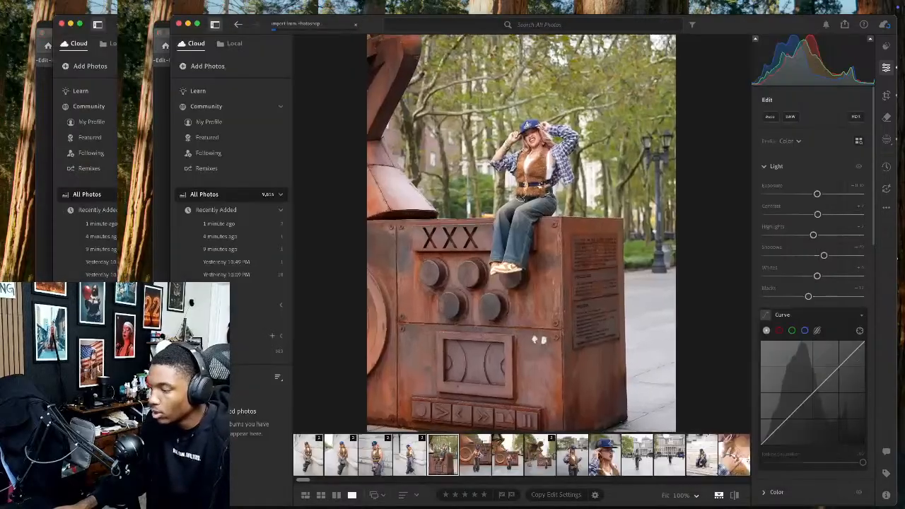
pyautogui.click(427, 280)
pyautogui.click(426, 280)
pyautogui.click(385, 263)
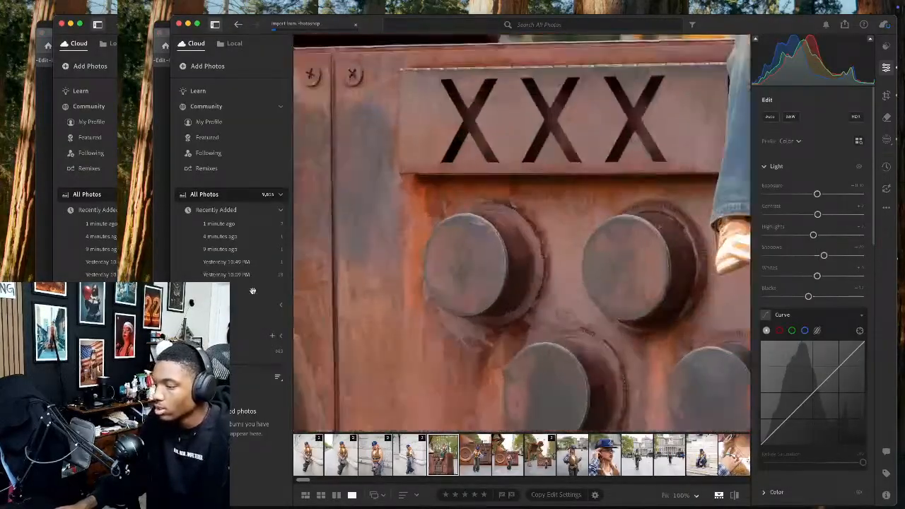
pyautogui.click(385, 263)
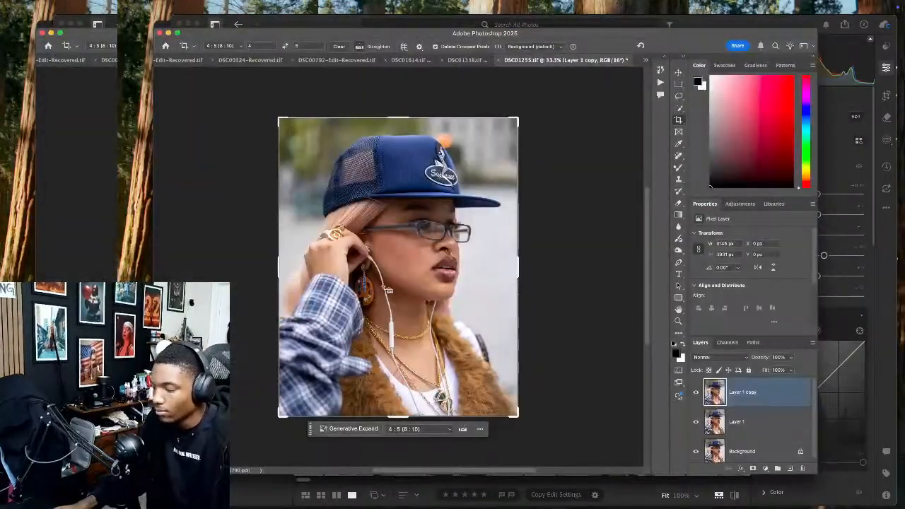
# Clean up the small blemishes on her cheek using the Remove tool and the Clone Stamp at 48% opacity
pyautogui.scroll(5, 396, 279)
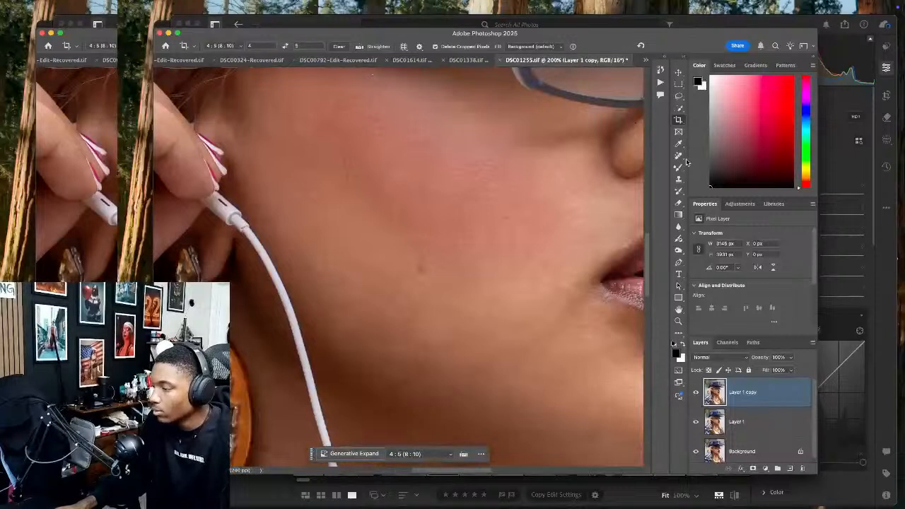
pyautogui.click(678, 156)
pyautogui.click(679, 181)
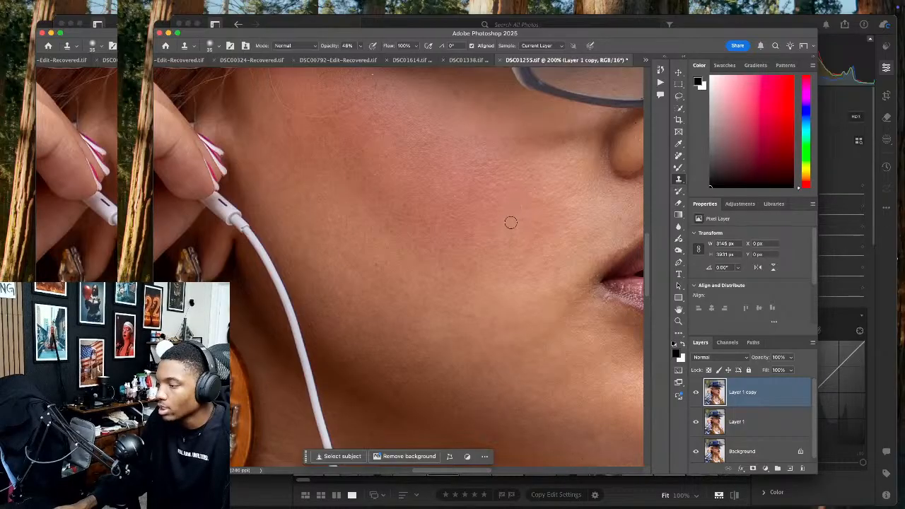
# Clone out the stray light hairs crossing the hair and temple just beneath the cap's brim
pyautogui.scroll(10, 510, 223)
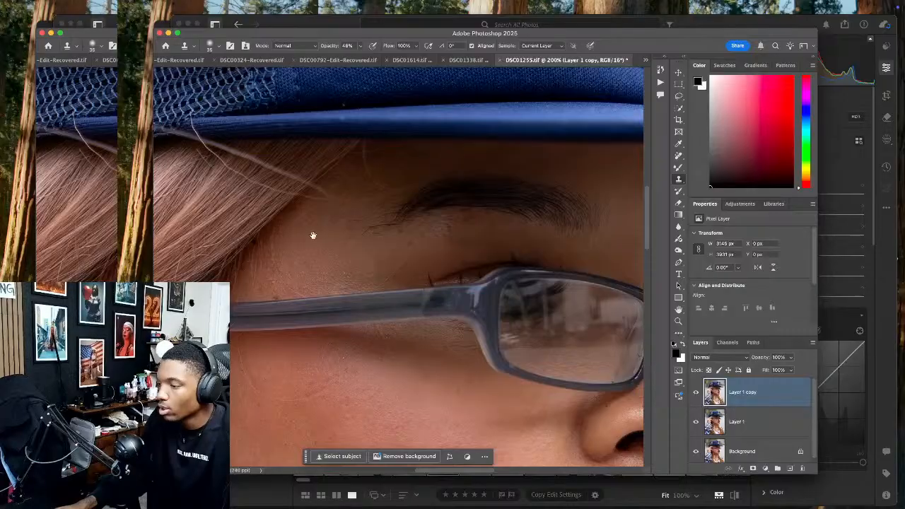
pyautogui.hscroll(-10, 313, 234)
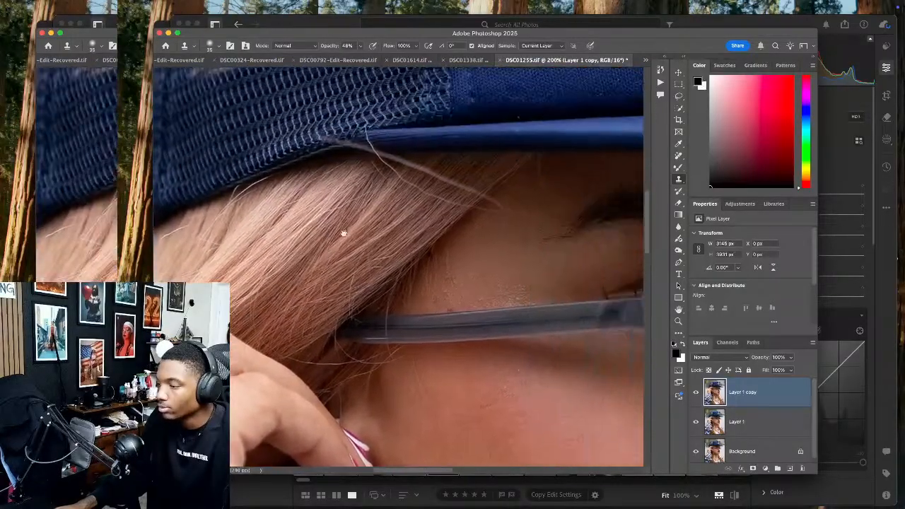
pyautogui.hscroll(-2, 343, 233)
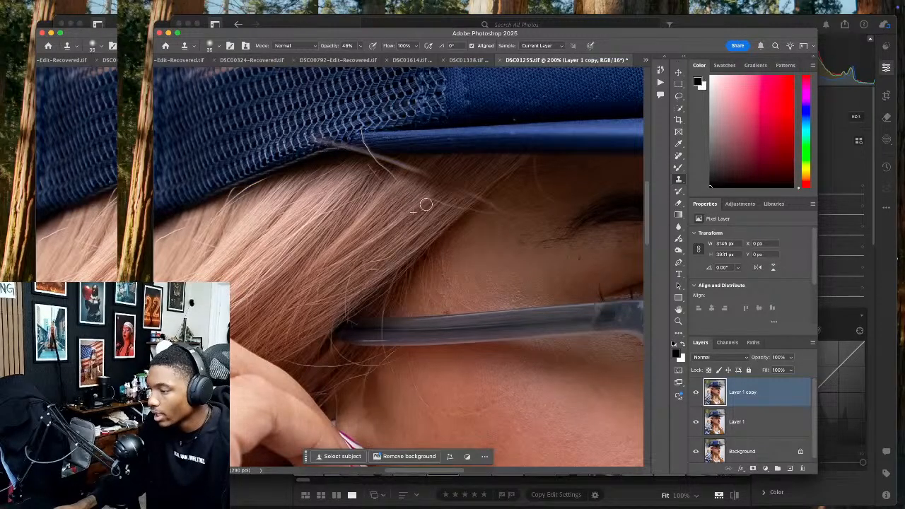
pyautogui.moveTo(432, 204)
pyautogui.mouseDown()
pyautogui.moveTo(454, 209)
pyautogui.moveTo(414, 198)
pyautogui.mouseUp()
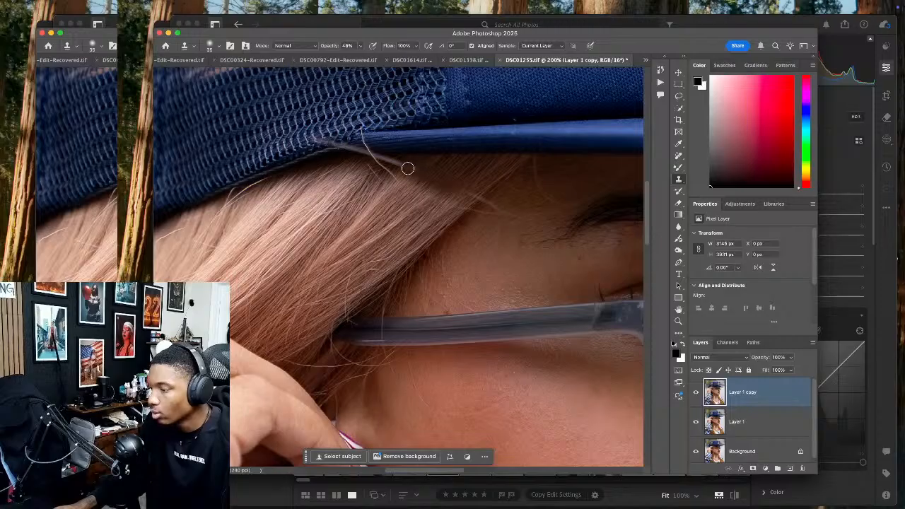
pyautogui.moveTo(457, 172); pyautogui.dragTo(411, 180)
# Clone away the small blemishes on the upper chest above the long gold chain
pyautogui.scroll(-10, 411, 180)
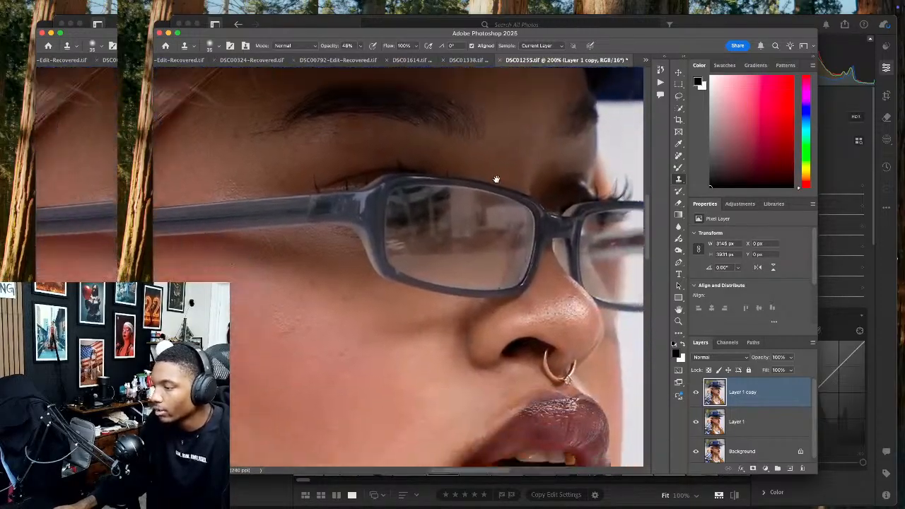
pyautogui.scroll(-10, 458, 180)
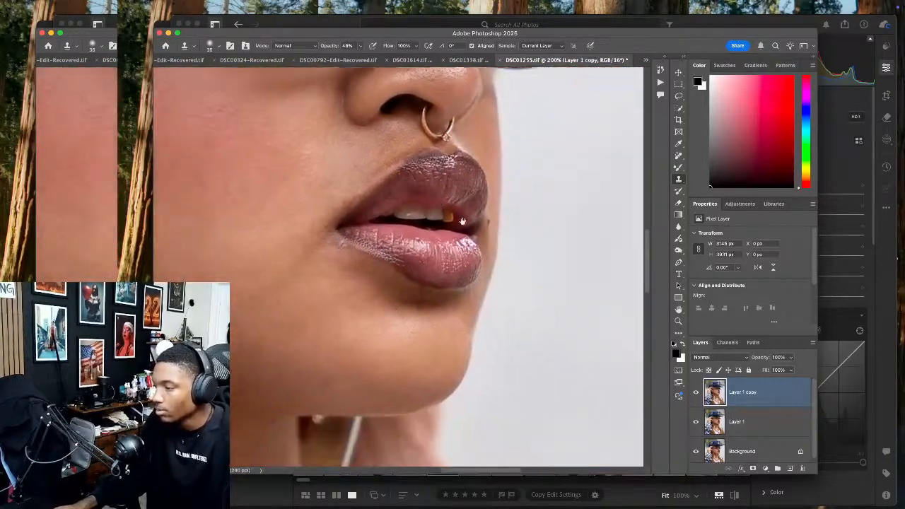
pyautogui.scroll(-5, 470, 230)
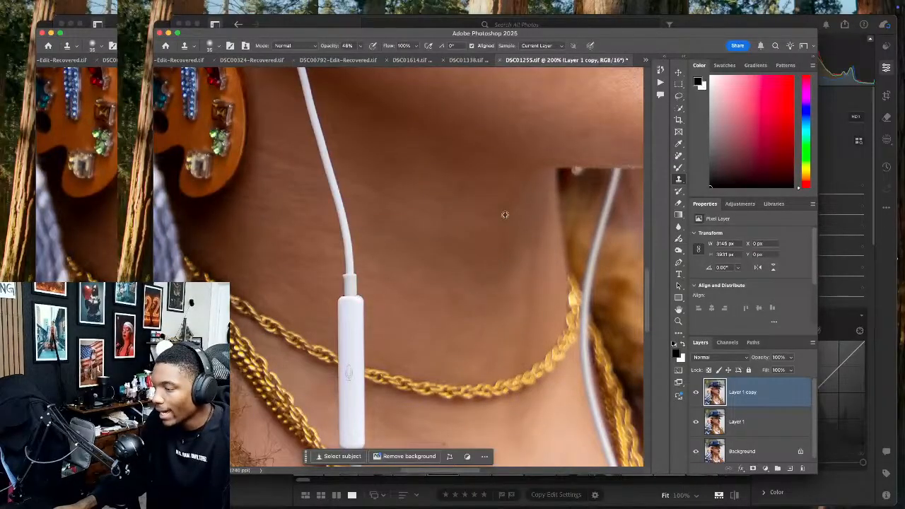
pyautogui.scroll(-10, 488, 218)
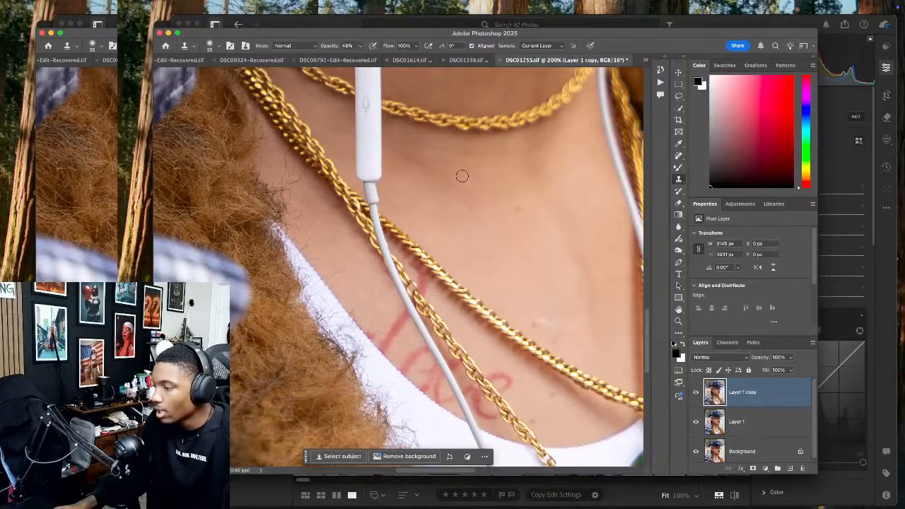
pyautogui.keyDown('alt'); pyautogui.click(525, 235); pyautogui.keyUp('alt')
pyautogui.click(519, 210)
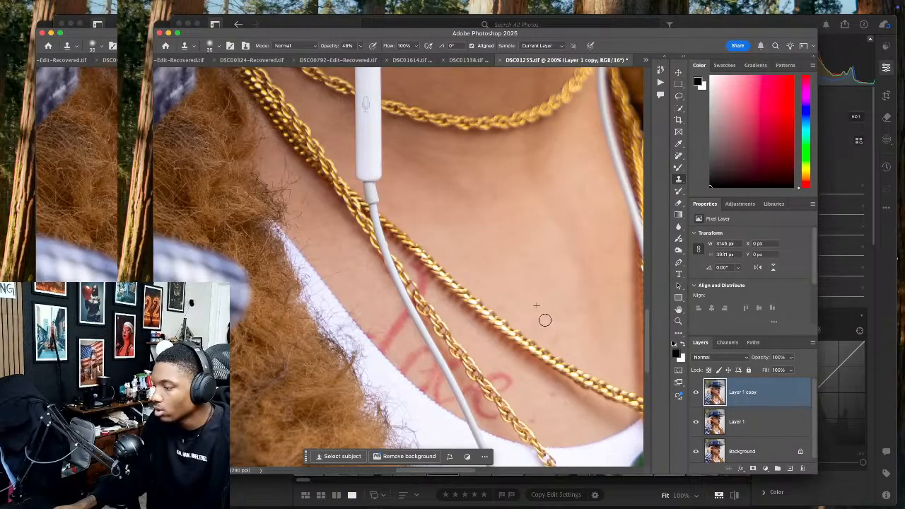
pyautogui.scroll(-5, 552, 332)
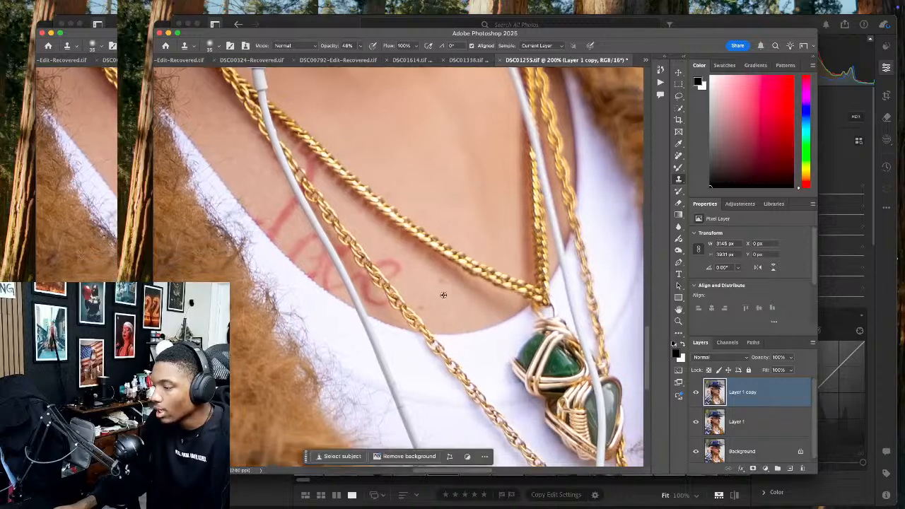
# Examine the chest, face and cap up close and at full-image view for remaining blemishes and stray hairs
pyautogui.scroll(10, 445, 286)
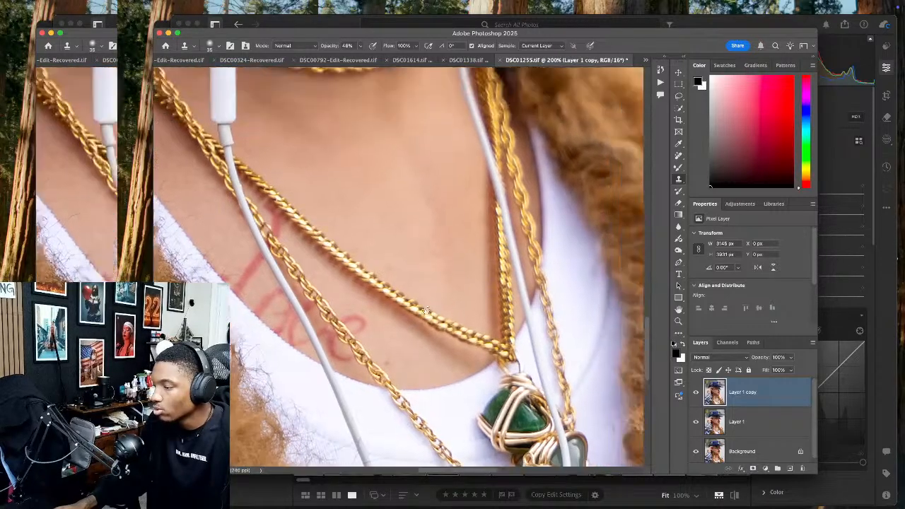
pyautogui.scroll(3, 430, 281)
pyautogui.hscroll(-2, 431, 281)
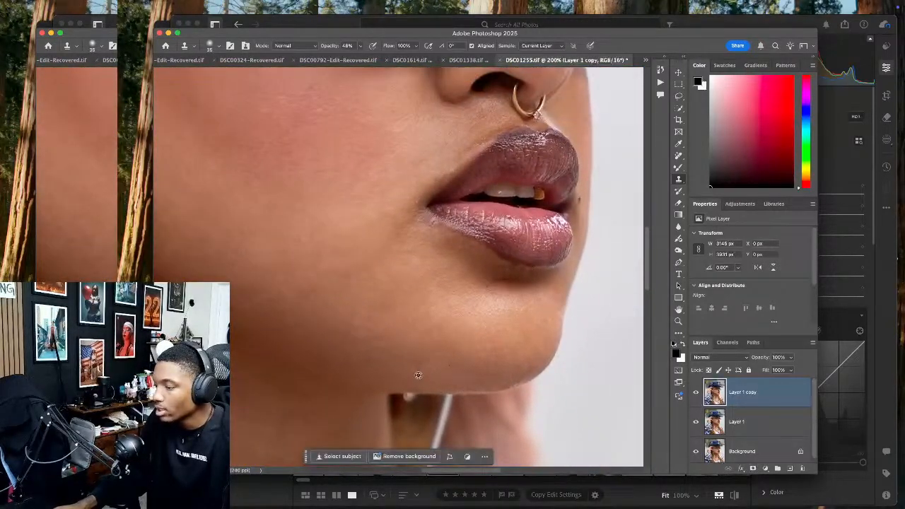
pyautogui.scroll(15, 406, 321)
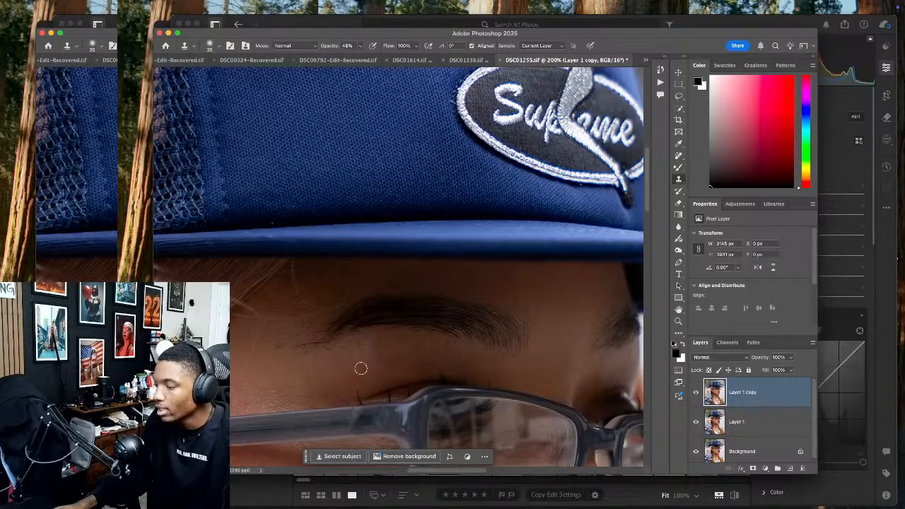
pyautogui.scroll(10, 386, 322)
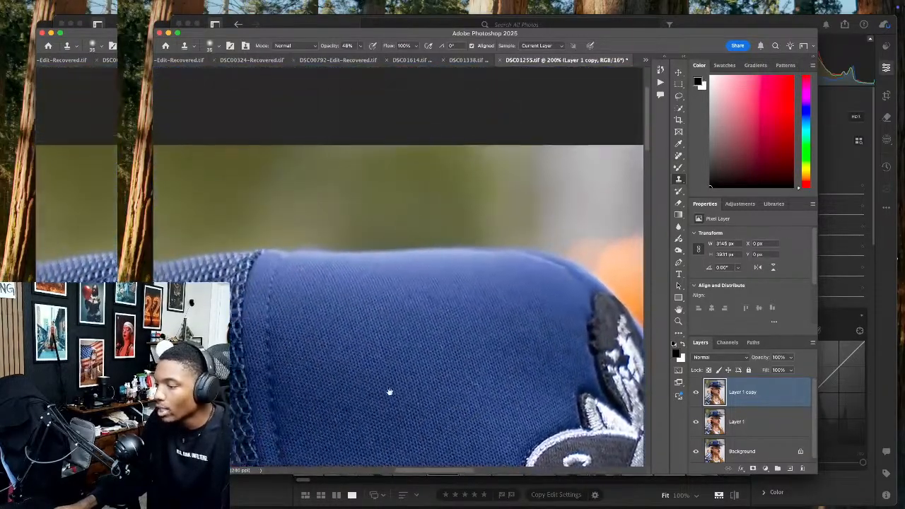
pyautogui.scroll(-10, 390, 391)
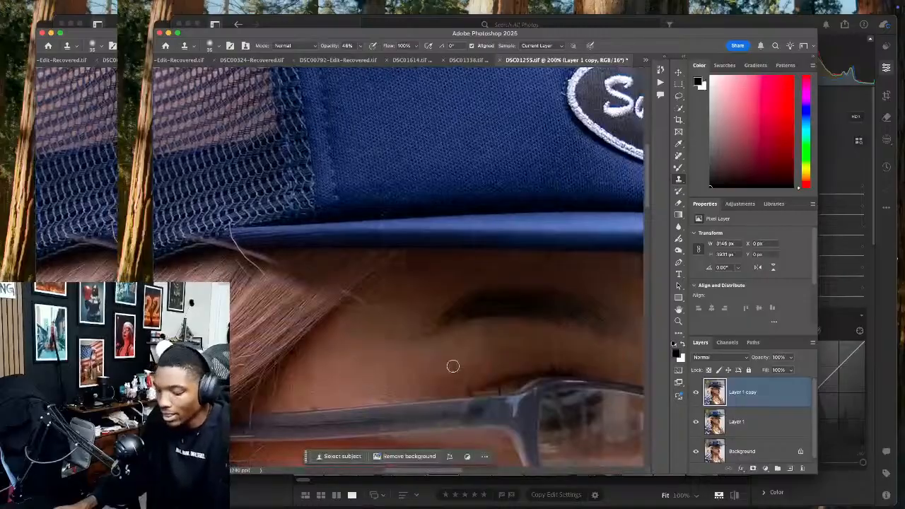
pyautogui.press('super+0')
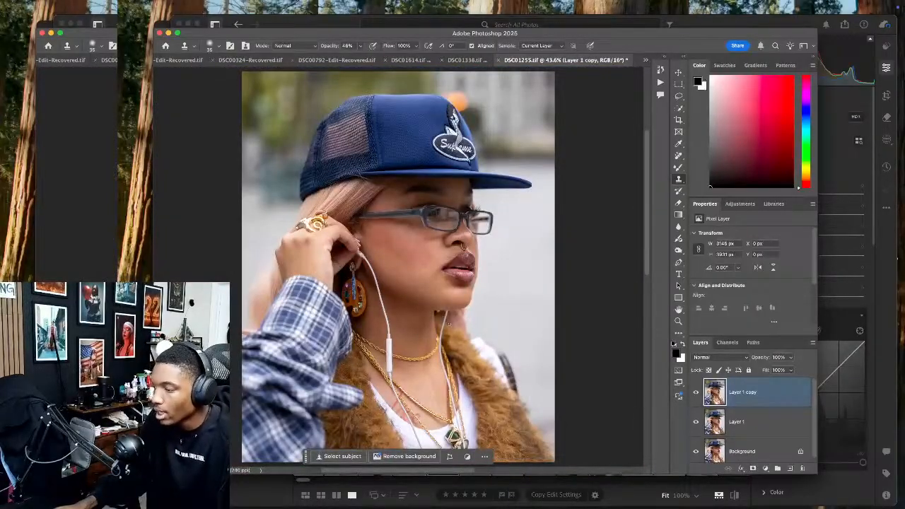
pyautogui.scroll(4, 444, 344)
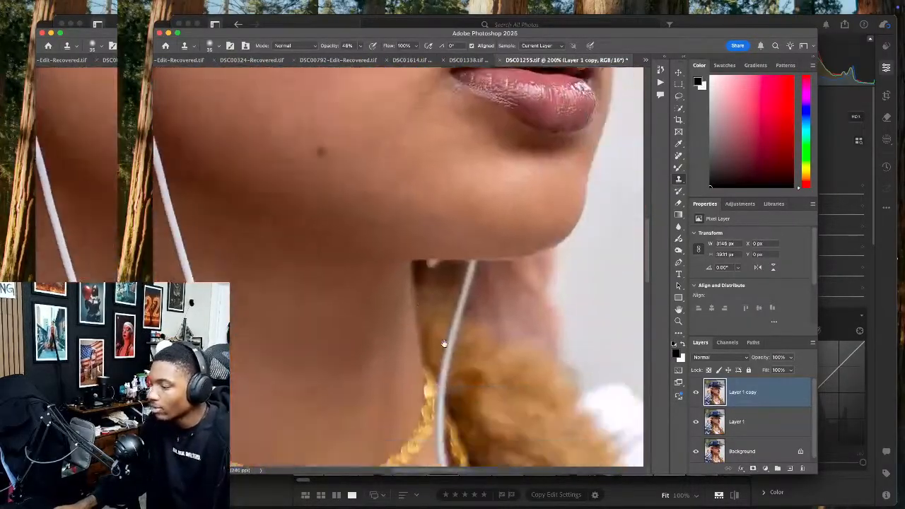
pyautogui.scroll(-2, 445, 343)
pyautogui.press('super+0')
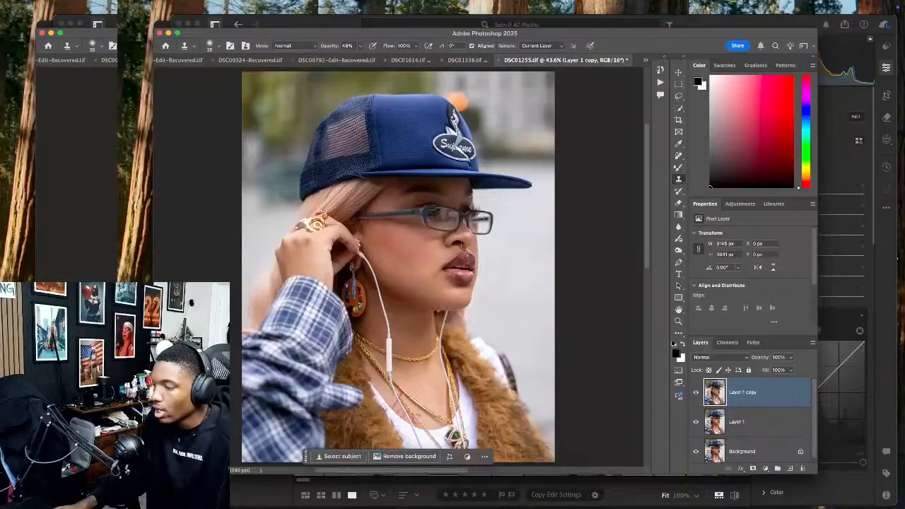
# Clone out the remaining stray hair at the cap's lower edge, where the mesh meets the brim
pyautogui.scroll(4, 346, 158)
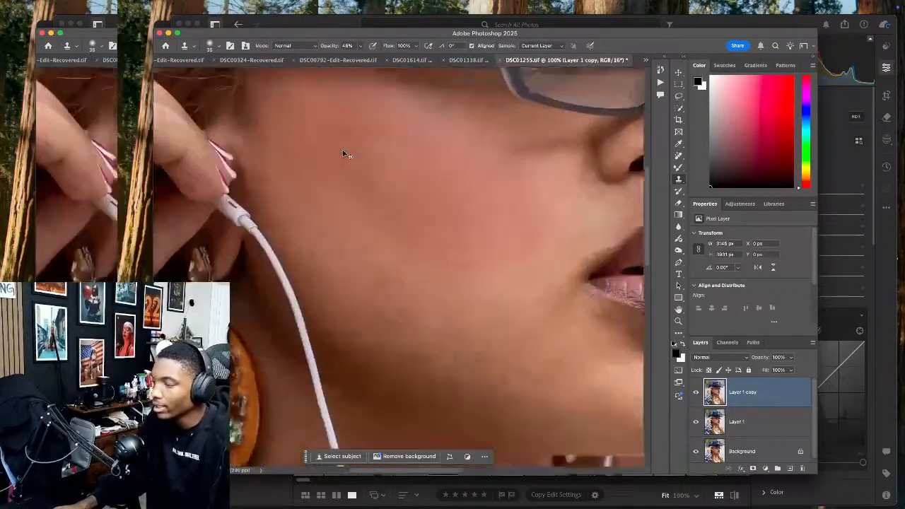
pyautogui.scroll(3, 358, 233)
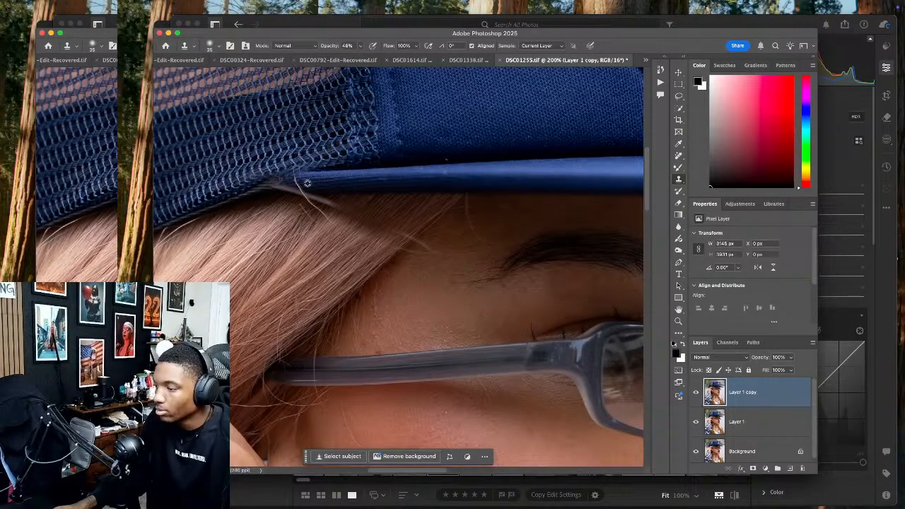
pyautogui.moveTo(299, 186)
pyautogui.mouseDown()
pyautogui.moveTo(257, 186)
pyautogui.moveTo(289, 182)
pyautogui.moveTo(259, 204)
pyautogui.mouseUp()
pyautogui.press('super+0')
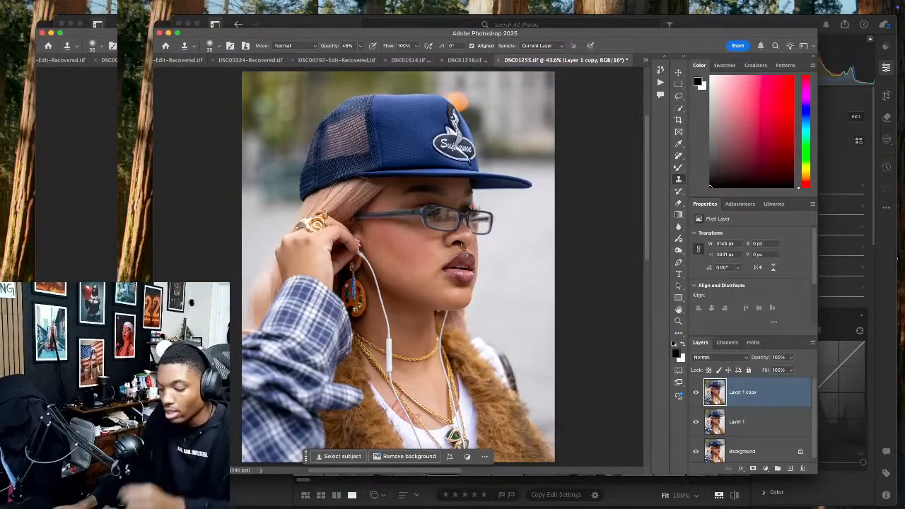
# Reshape the outline of the cap's crown and mesh back in Liquify with brush sizes of 400 to 500
pyautogui.press('shift+super+x')
pyautogui.moveTo(373, 152); pyautogui.dragTo(413, 385)
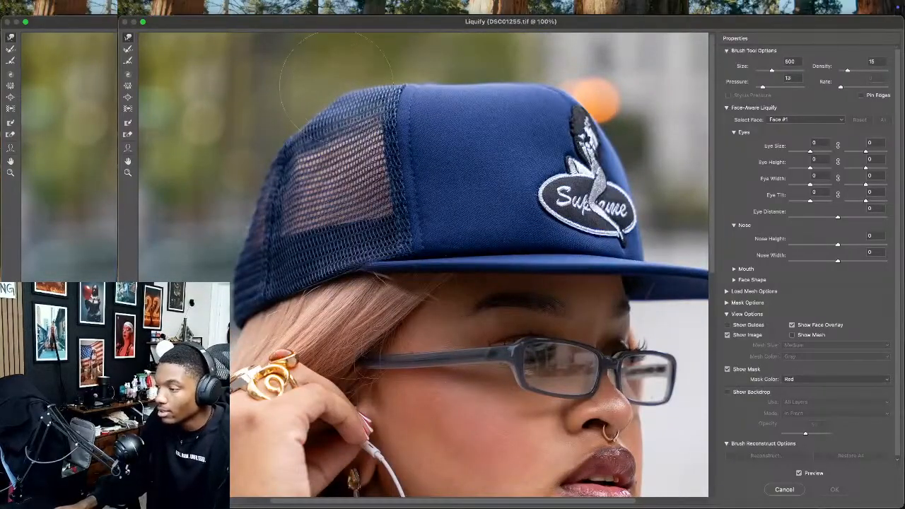
pyautogui.moveTo(336, 78); pyautogui.dragTo(347, 106)
pyautogui.press('[')
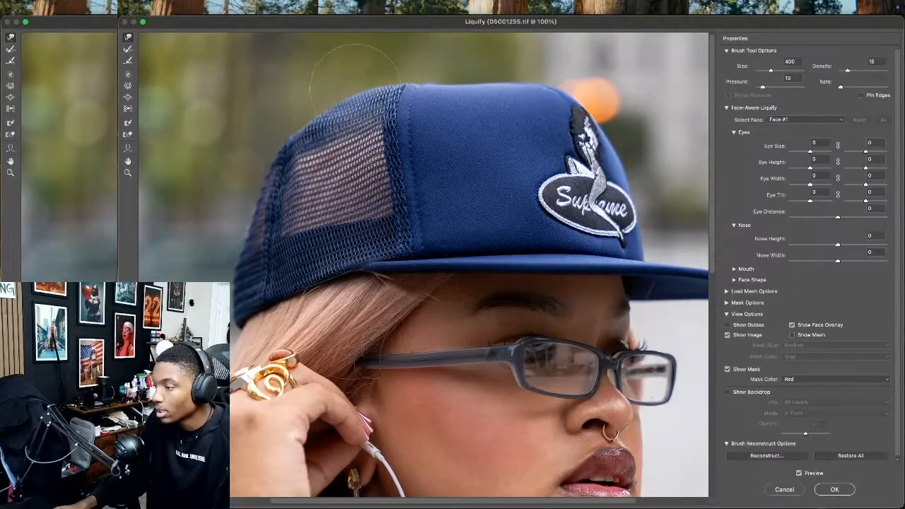
pyautogui.press(']')
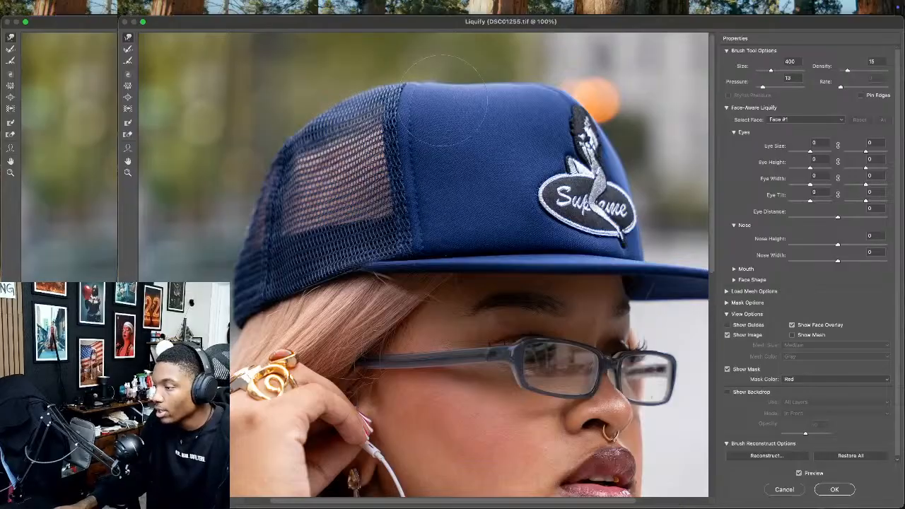
pyautogui.press(']')
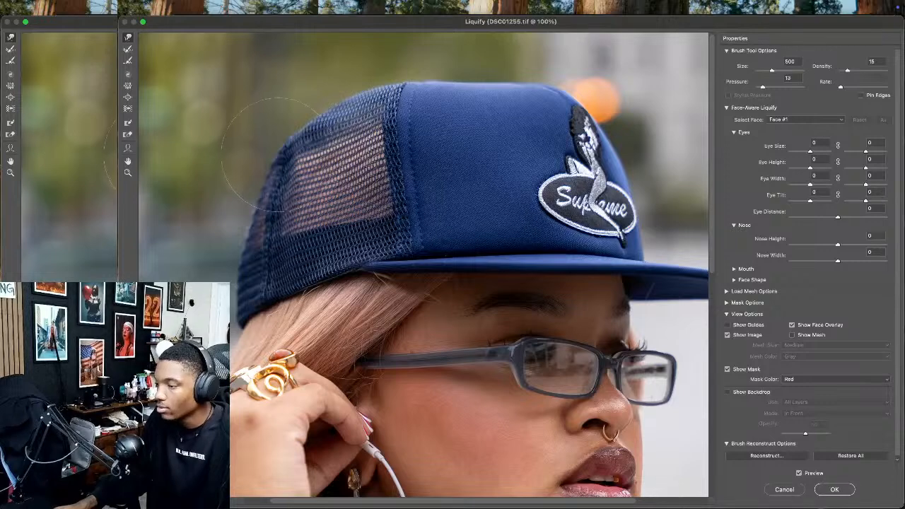
pyautogui.press('super+0')
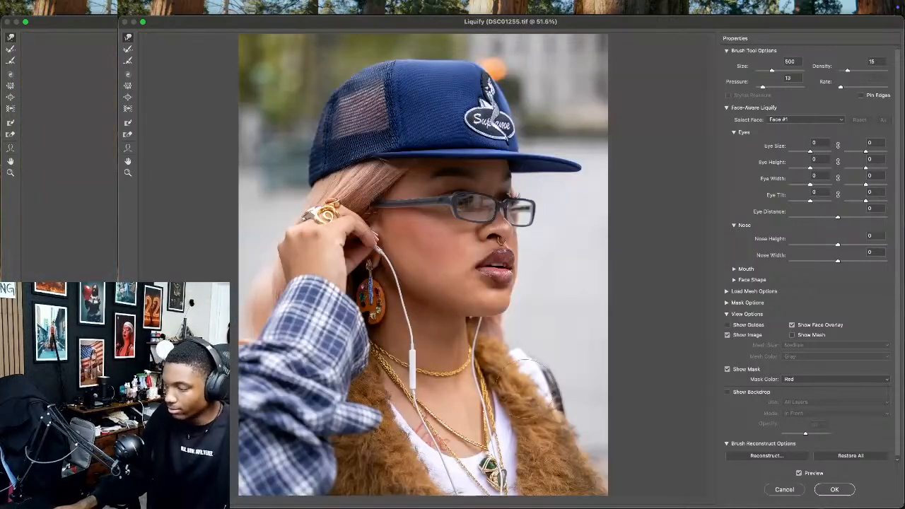
# Set the Liquify brush size to 300 and apply the reshaping to the portrait
pyautogui.press('super+1')
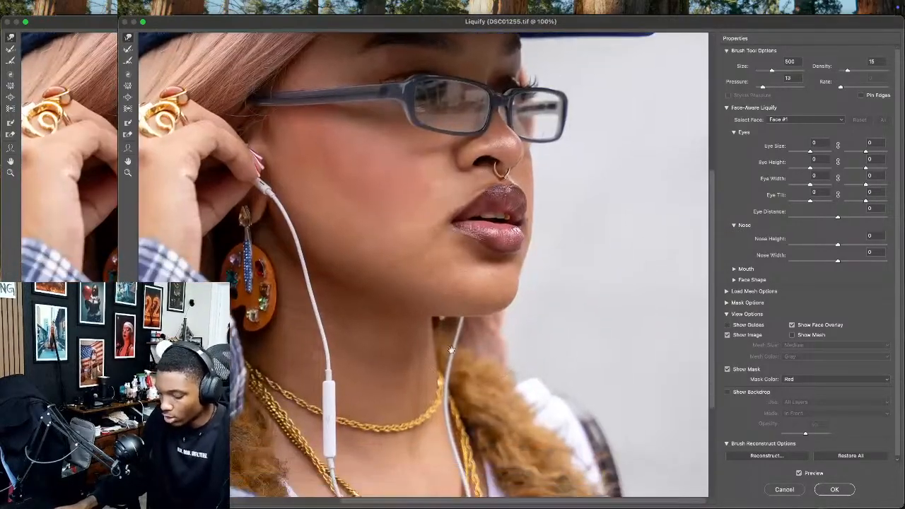
pyautogui.press('[')
pyautogui.press('[')
pyautogui.press('[')
pyautogui.press('[')
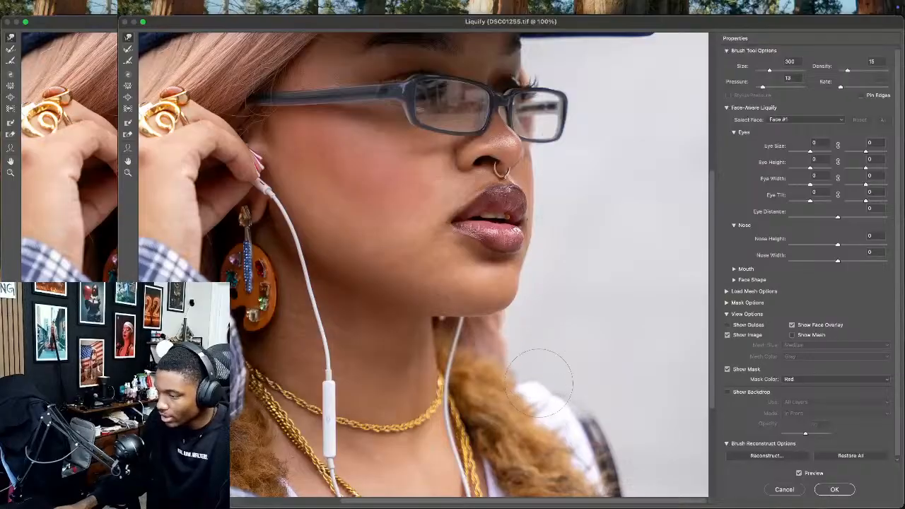
pyautogui.press('super+0')
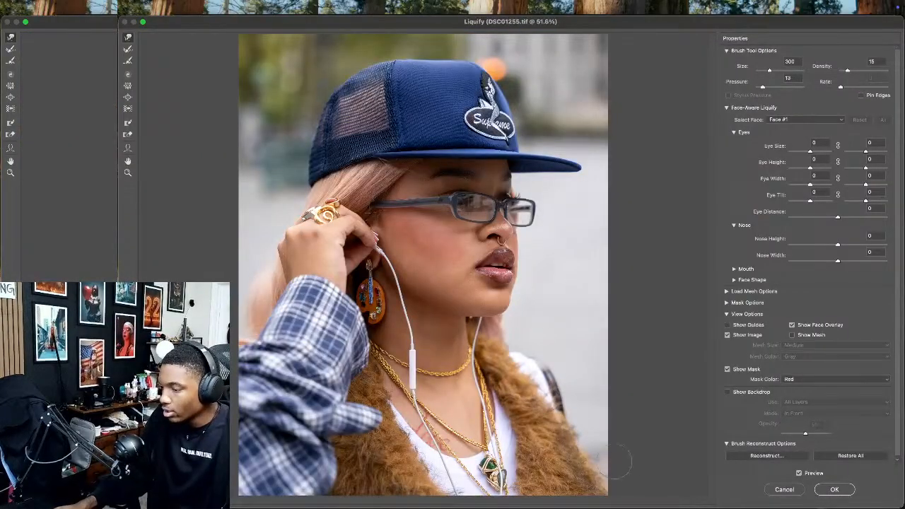
pyautogui.click(834, 491)
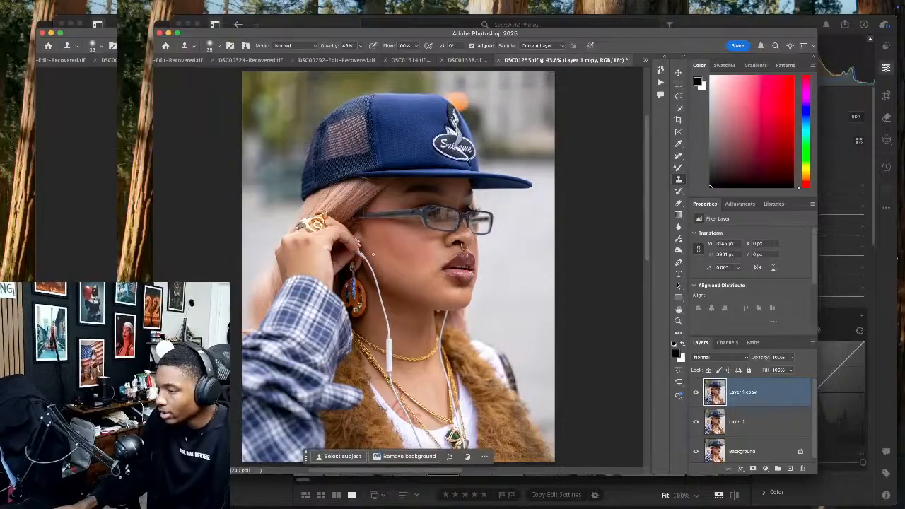
# Save and close the cap-and-glasses portrait, and switch to Lightroom
pyautogui.click(499, 60)
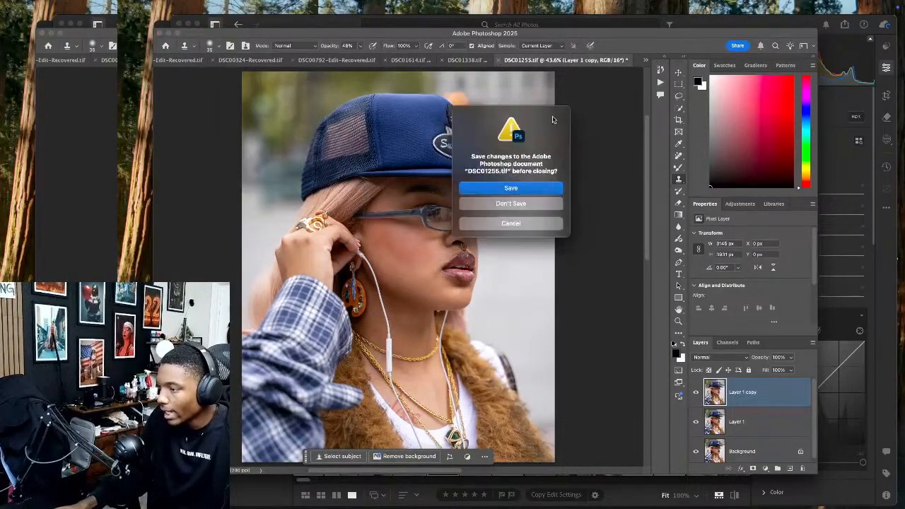
pyautogui.click(544, 189)
pyautogui.click(840, 214)
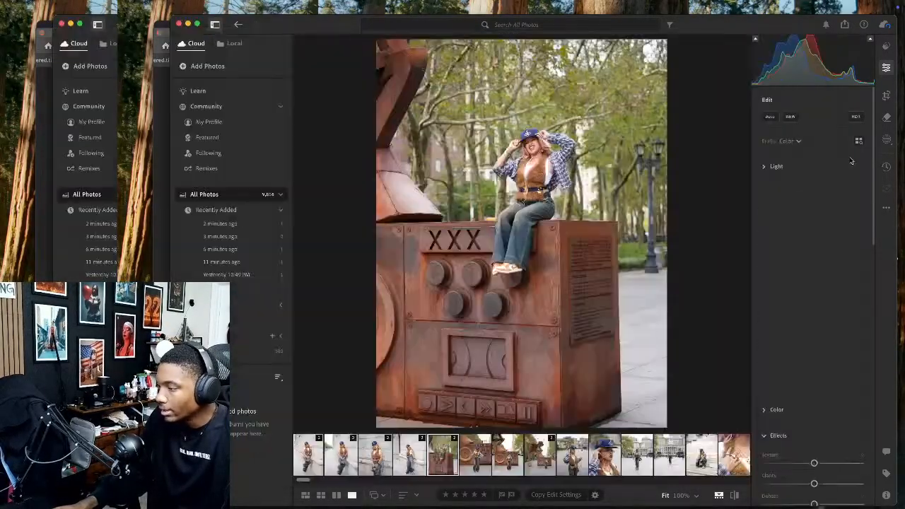
# Select the portrait of the woman standing near the rusty boombox sculpture and reposition its 3 x 4 crop to include more sky
pyautogui.click(475, 455)
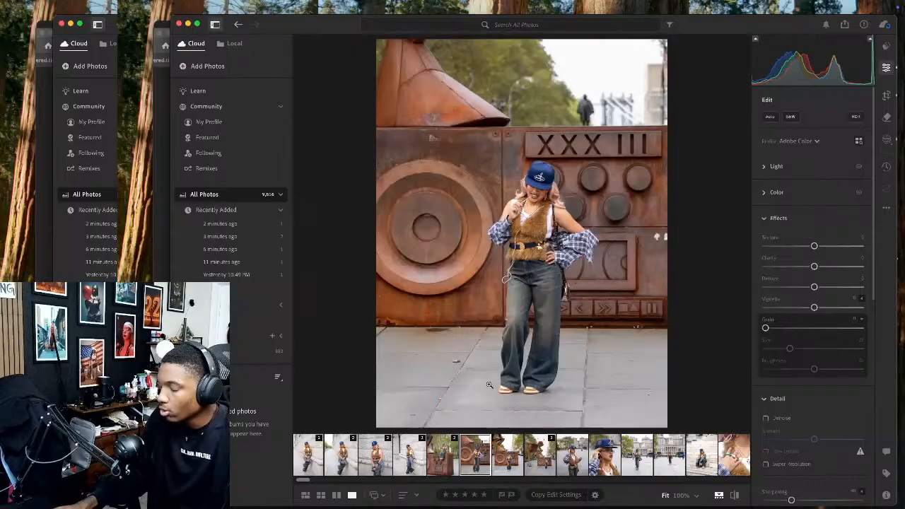
pyautogui.press('c')
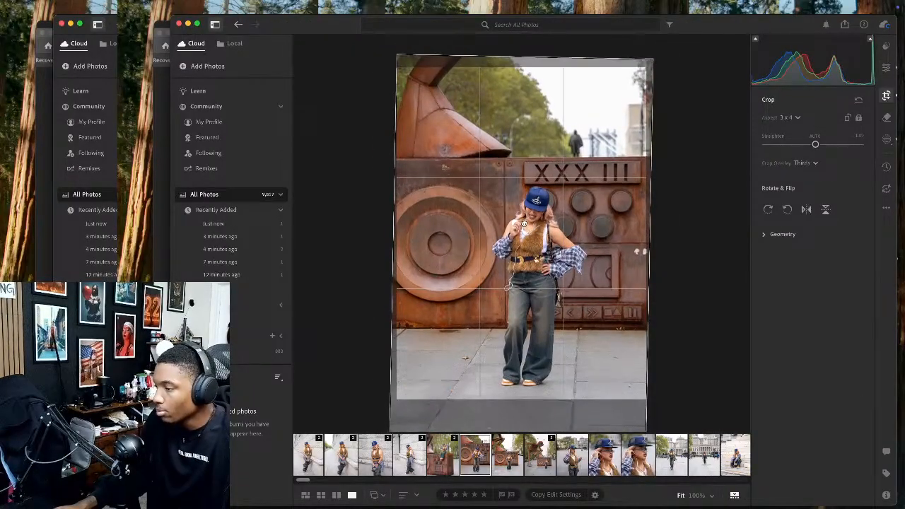
pyautogui.moveTo(443, 167); pyautogui.dragTo(445, 170)
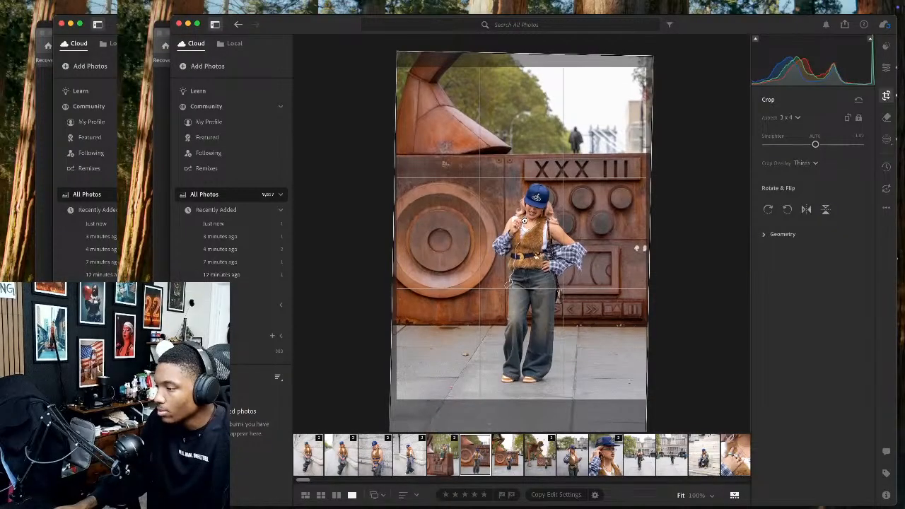
pyautogui.press('Return')
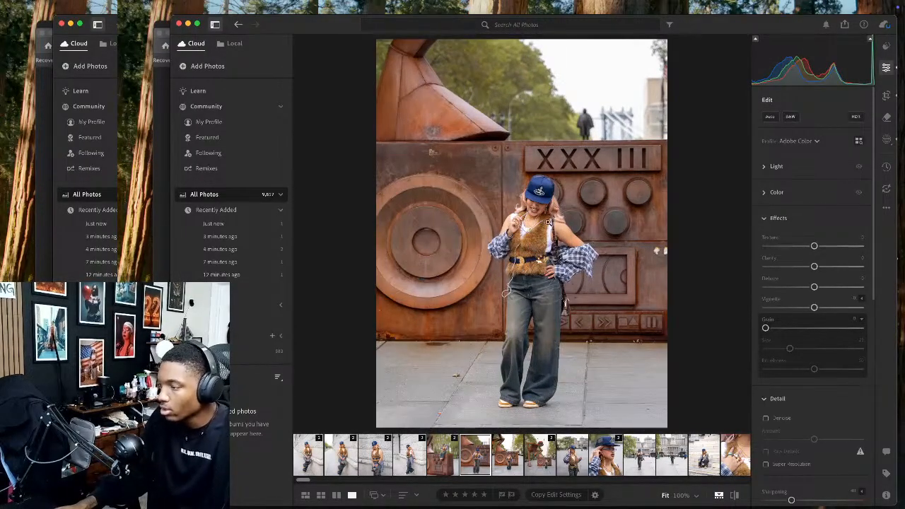
# Open the reframed boombox portrait in Photoshop for editing
pyautogui.click(762, 167)
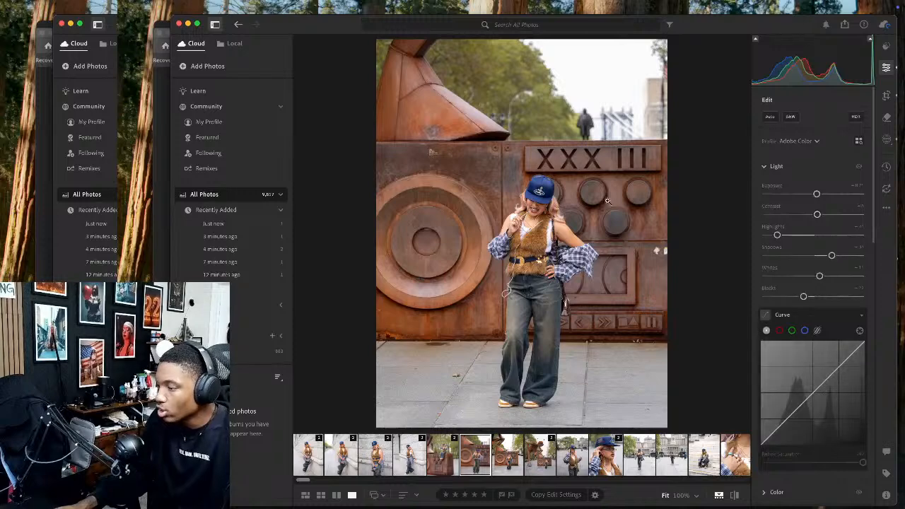
pyautogui.rightClick(427, 191)
pyautogui.moveTo(471, 256)
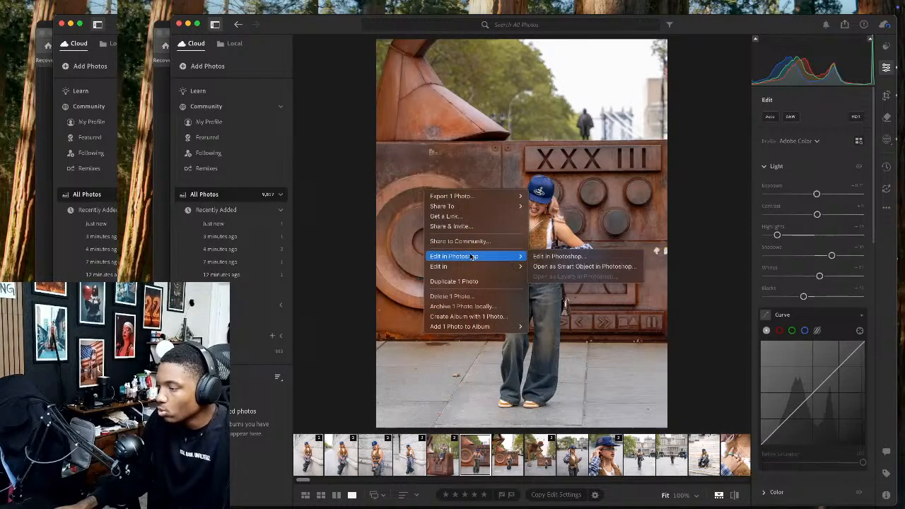
pyautogui.click(543, 257)
# Select the wider full-length boombox portrait in Lightroom, apply its 3 x 4 crop, and open it in Photoshop
pyautogui.click(515, 449)
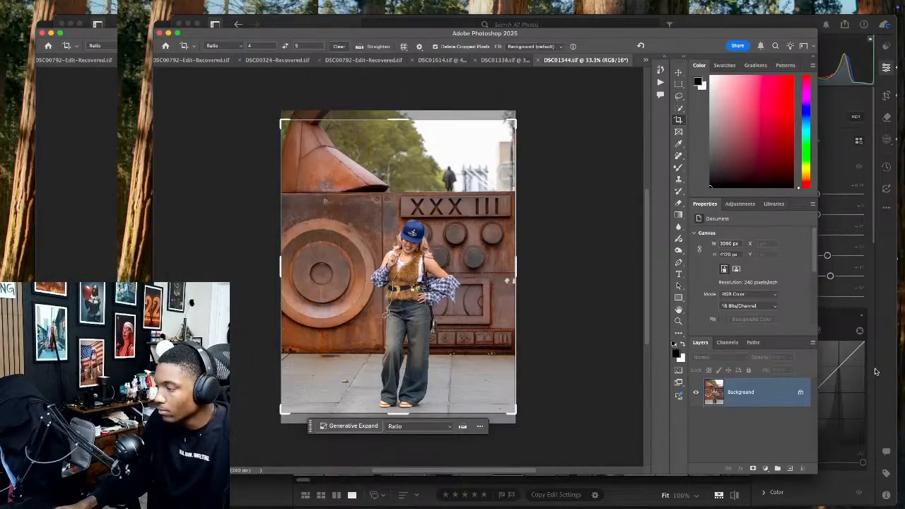
pyautogui.press('super+Tab')
pyautogui.press('c')
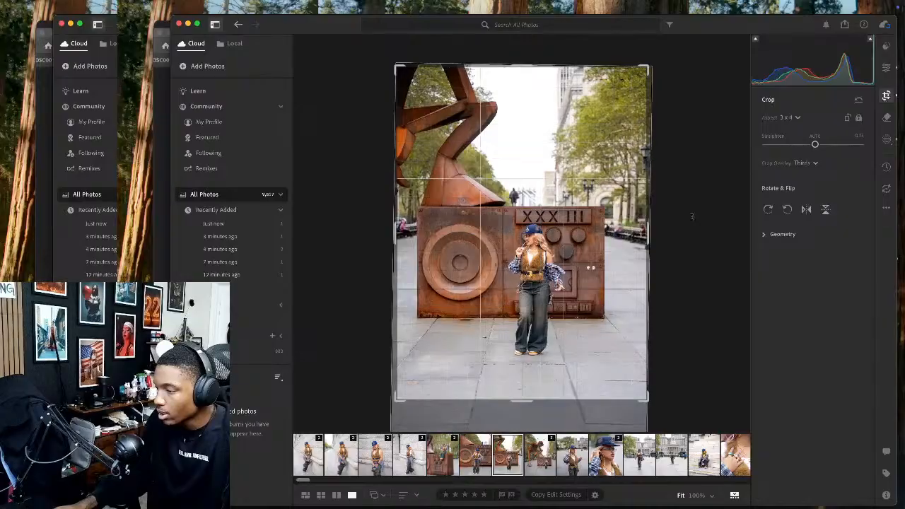
pyautogui.press('Return')
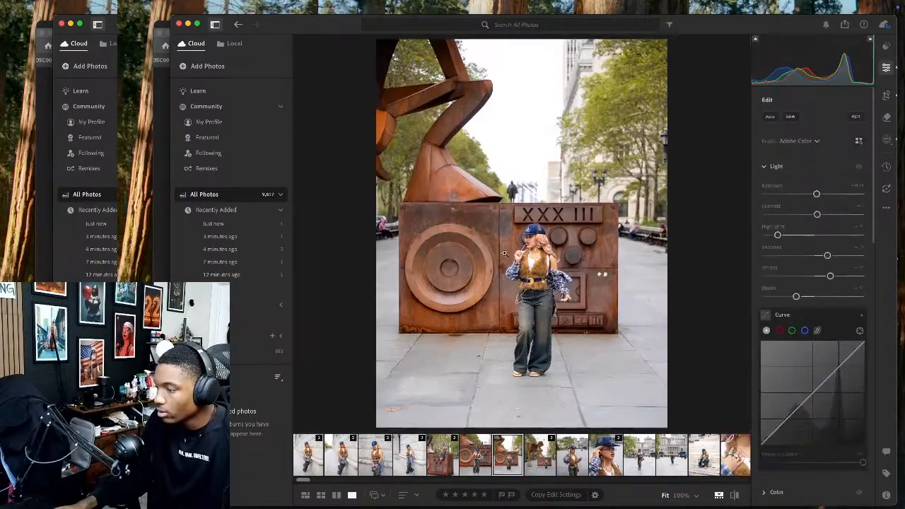
pyautogui.rightClick(508, 253)
pyautogui.moveTo(535, 319)
pyautogui.click(625, 320)
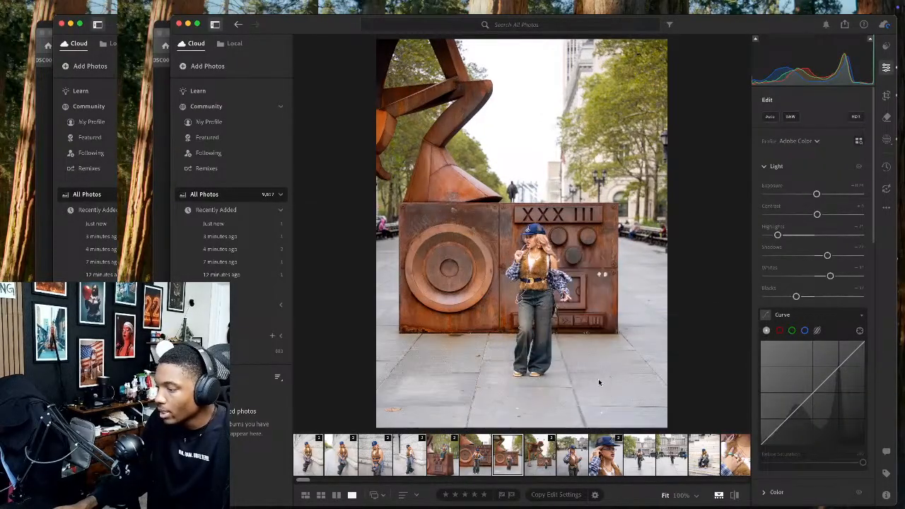
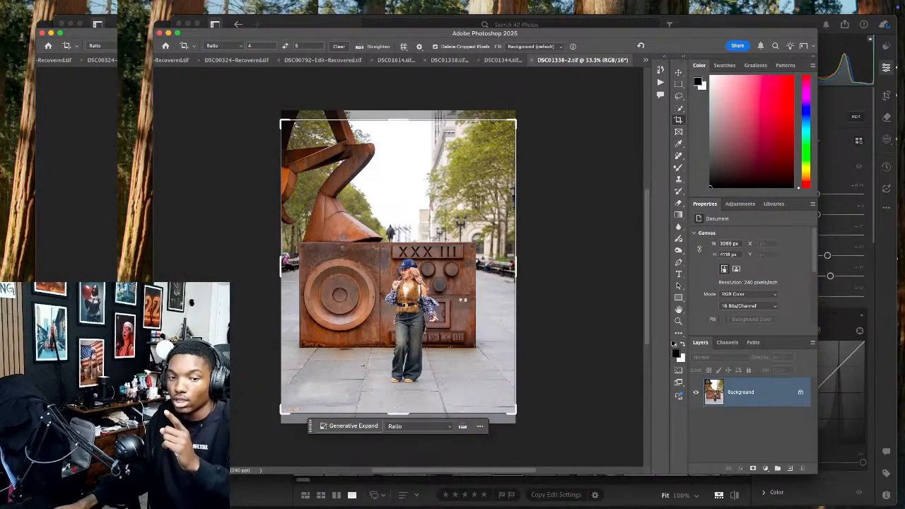
# Crop the wide boombox portrait to a 4:5 ratio and duplicate its background layer
pyautogui.press('super+Tab')
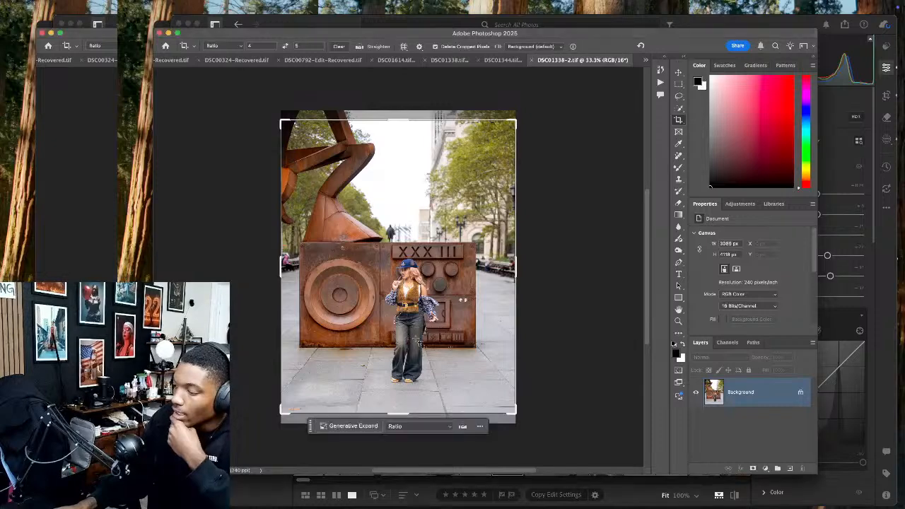
pyautogui.press('Return')
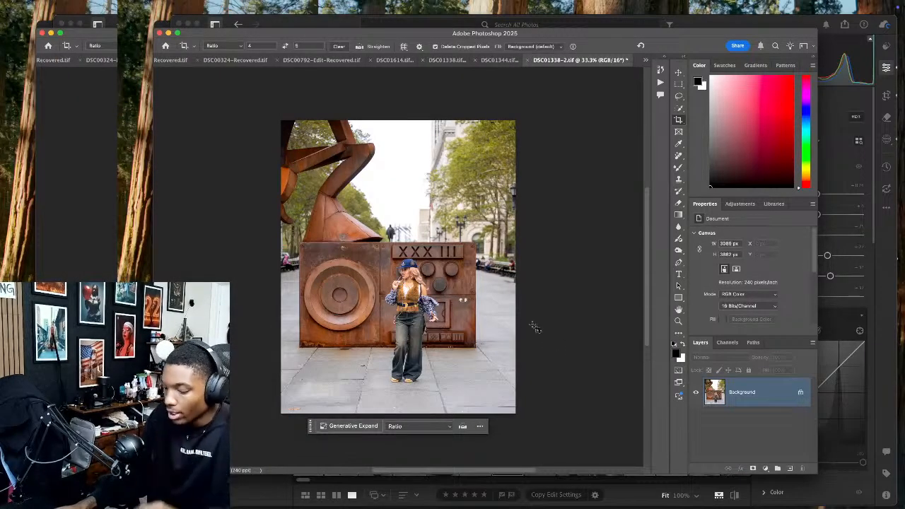
pyautogui.hotkey('ctrl', 'j')
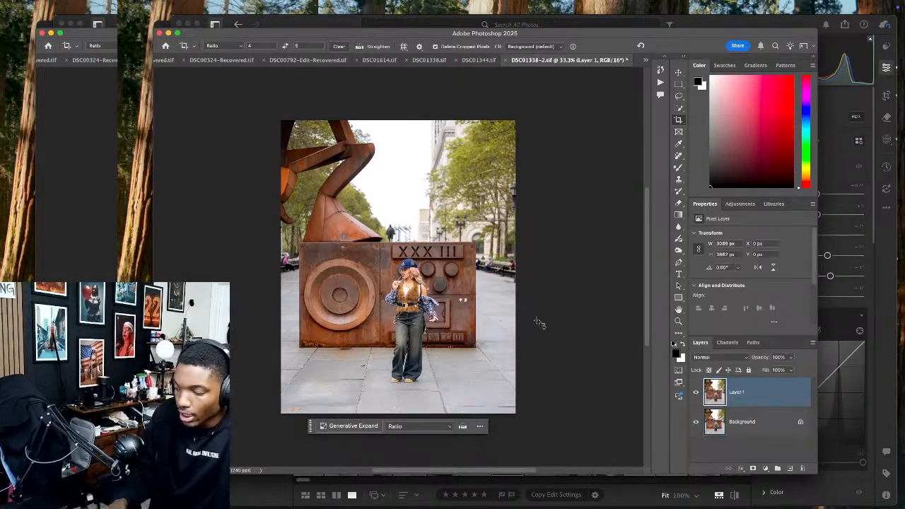
# Remove the two white stickers from the sculpture's rusty panel beside the woman with the Remove tool at size 40
pyautogui.press('j')
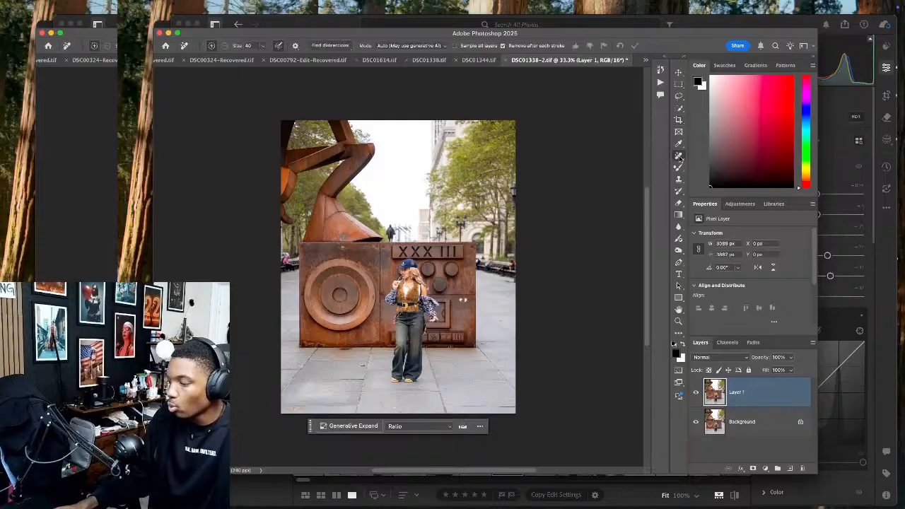
pyautogui.press('super+equal')
pyautogui.press('super+equal')
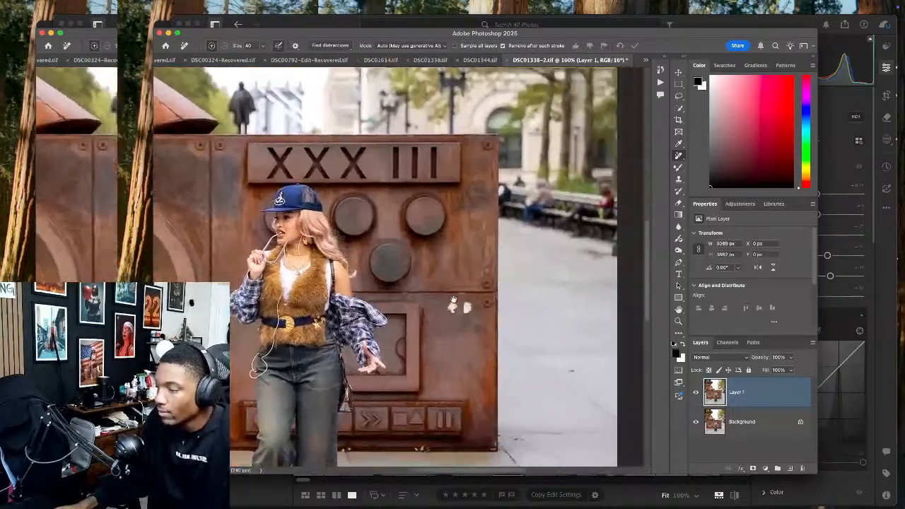
pyautogui.moveTo(426, 301); pyautogui.dragTo(427, 303)
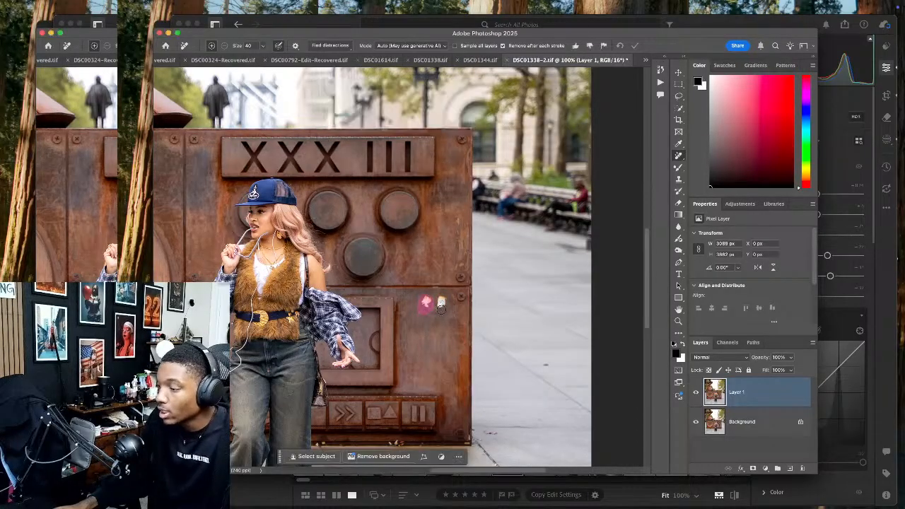
pyautogui.moveTo(441, 300); pyautogui.dragTo(444, 304)
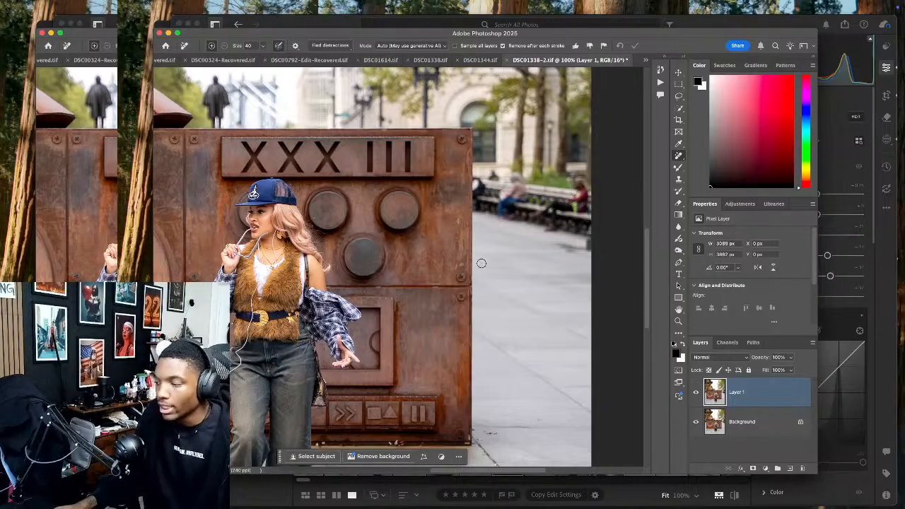
# Remove the people sitting on the row of benches to the right of the sculpture
pyautogui.click(499, 218)
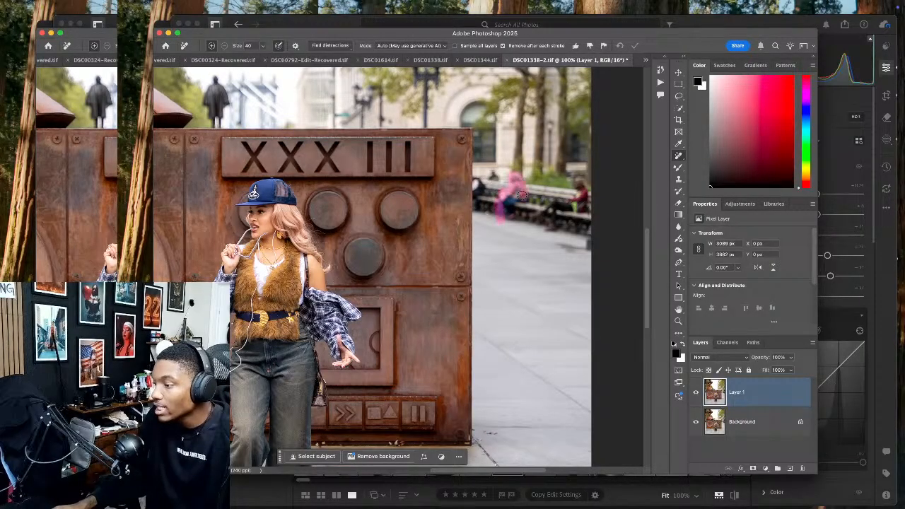
pyautogui.moveTo(513, 207)
pyautogui.mouseDown()
pyautogui.moveTo(514, 216)
pyautogui.moveTo(505, 213)
pyautogui.moveTo(525, 192)
pyautogui.mouseUp()
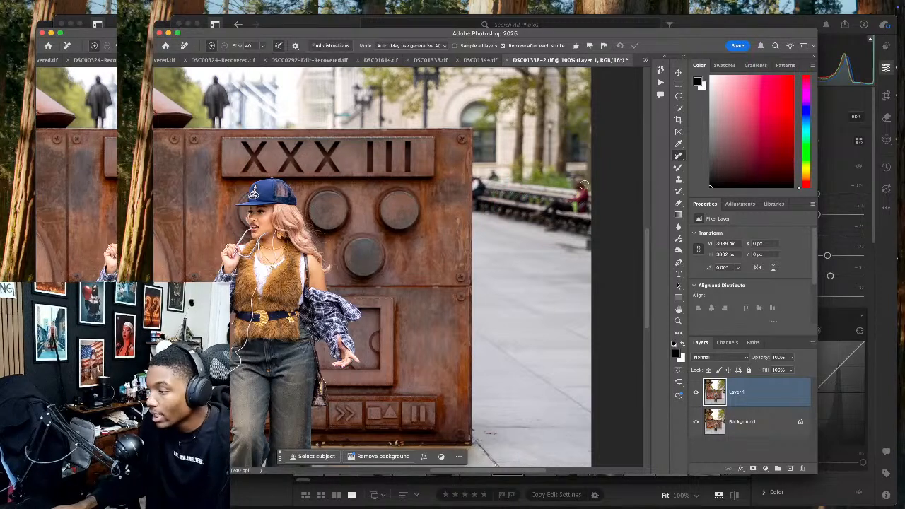
pyautogui.moveTo(578, 192)
pyautogui.mouseDown()
pyautogui.moveTo(532, 217)
pyautogui.moveTo(550, 206)
pyautogui.moveTo(555, 230)
pyautogui.moveTo(557, 210)
pyautogui.moveTo(585, 207)
pyautogui.moveTo(584, 176)
pyautogui.moveTo(576, 204)
pyautogui.moveTo(549, 229)
pyautogui.mouseUp()
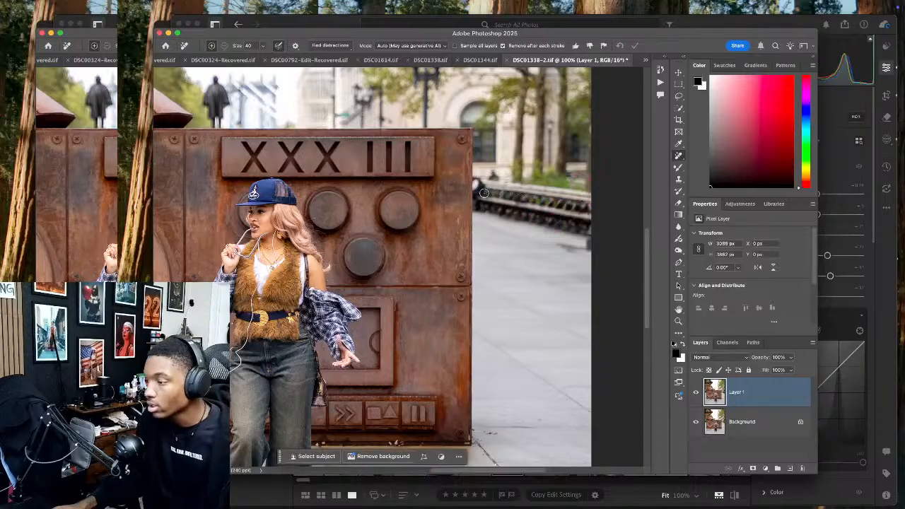
pyautogui.moveTo(483, 192)
pyautogui.mouseDown()
pyautogui.moveTo(472, 181)
pyautogui.moveTo(473, 197)
pyautogui.moveTo(478, 185)
pyautogui.mouseUp()
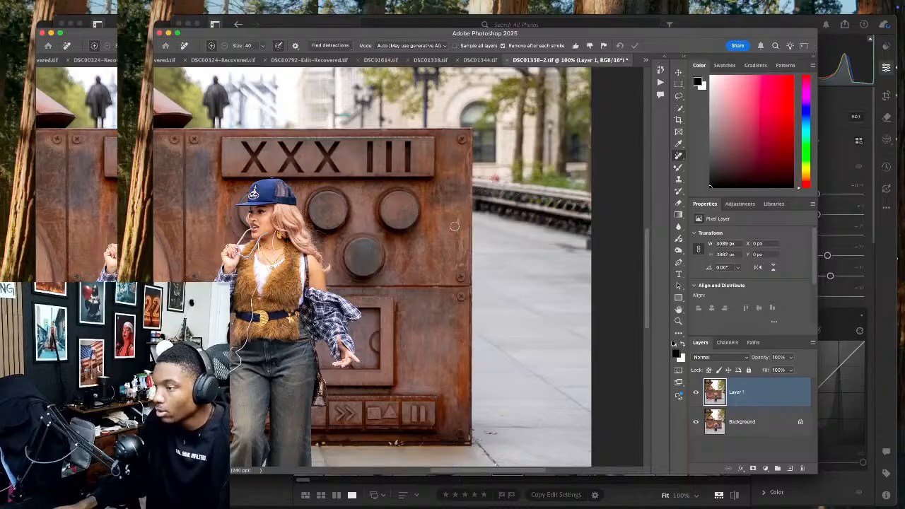
# Remove the person sitting on the bench to the left of the sculpture
pyautogui.moveTo(364, 269); pyautogui.dragTo(550, 243)
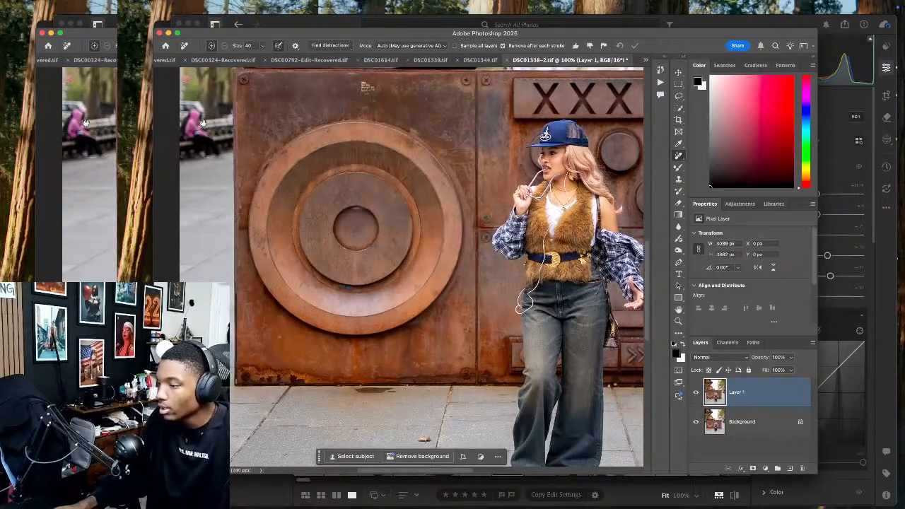
pyautogui.moveTo(203, 123); pyautogui.dragTo(247, 171)
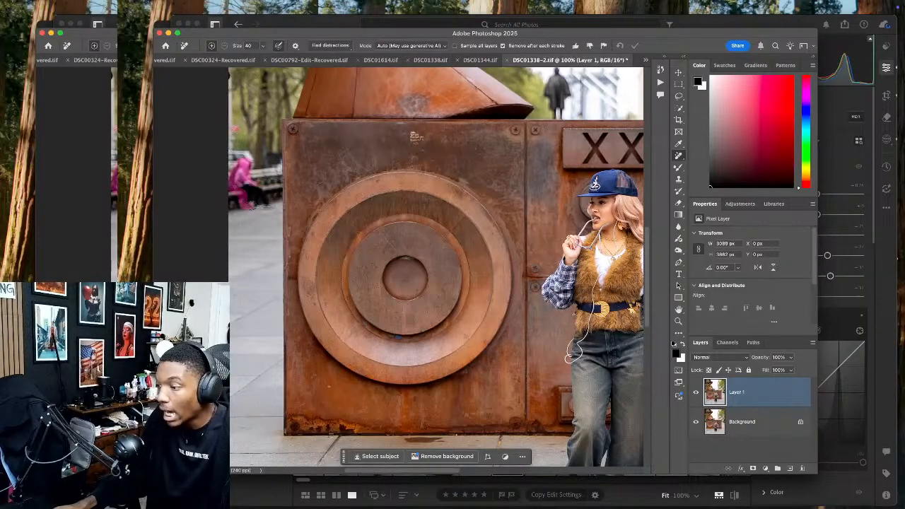
pyautogui.moveTo(266, 204)
pyautogui.mouseDown()
pyautogui.moveTo(242, 181)
pyautogui.moveTo(251, 201)
pyautogui.mouseUp()
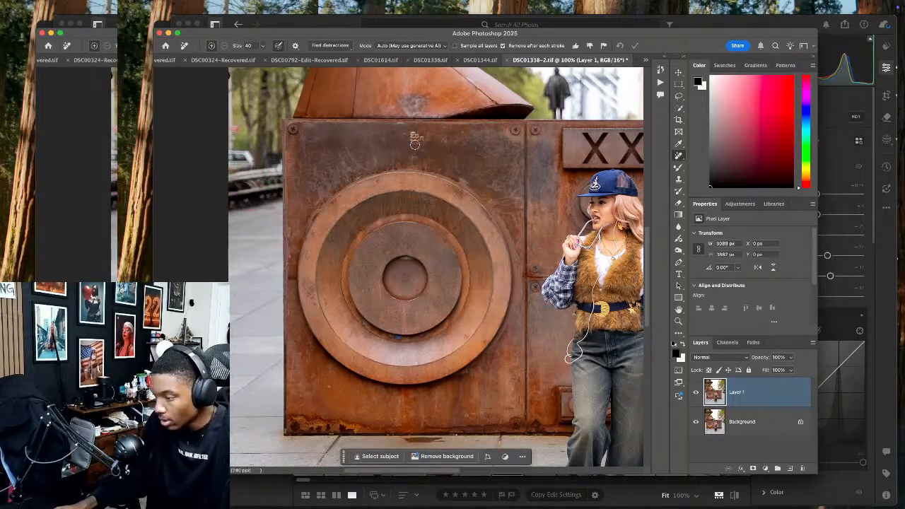
# Remove the fallen leaf, the dark stain by the sculpture's base and the orange debris from the pavement left of the woman
pyautogui.scroll(-5, 390, 318)
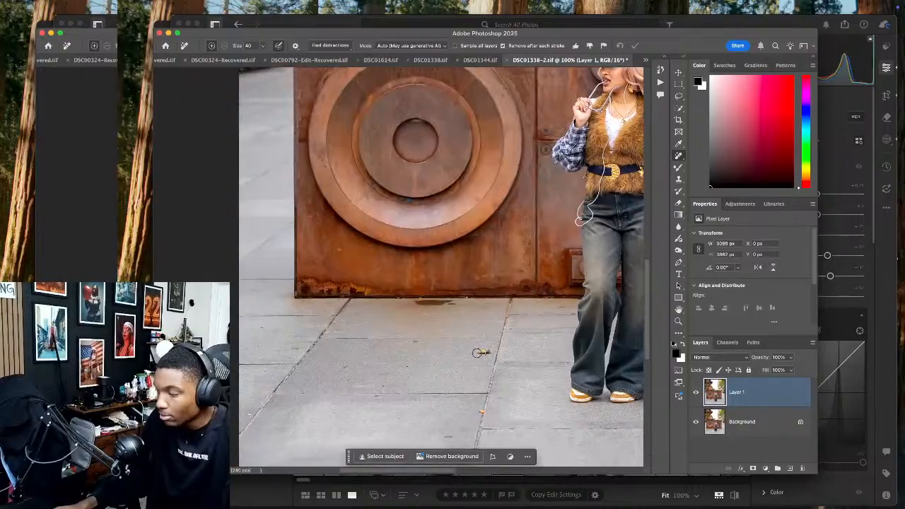
pyautogui.click(479, 352)
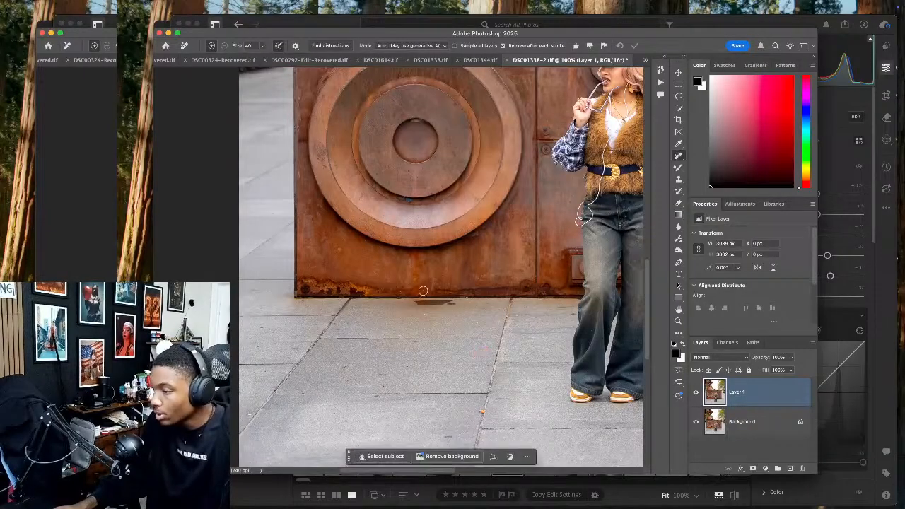
pyautogui.moveTo(418, 302); pyautogui.dragTo(451, 302)
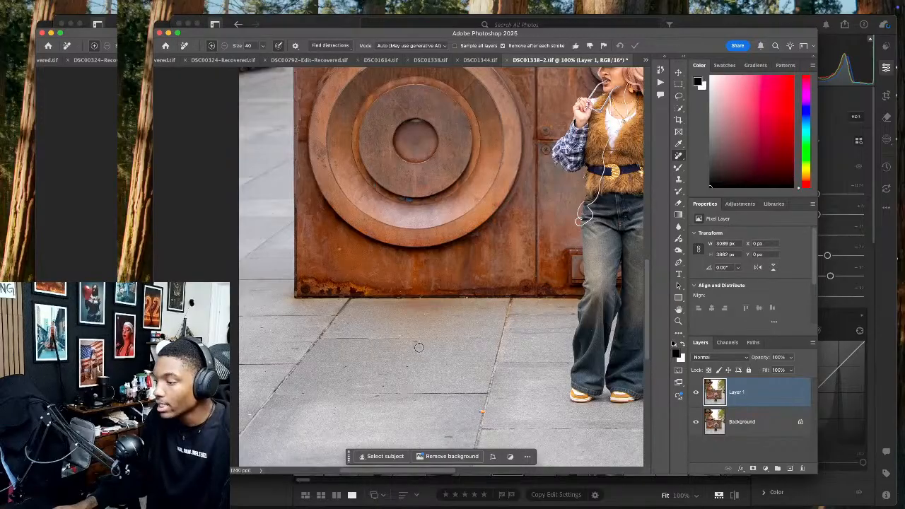
pyautogui.click(481, 413)
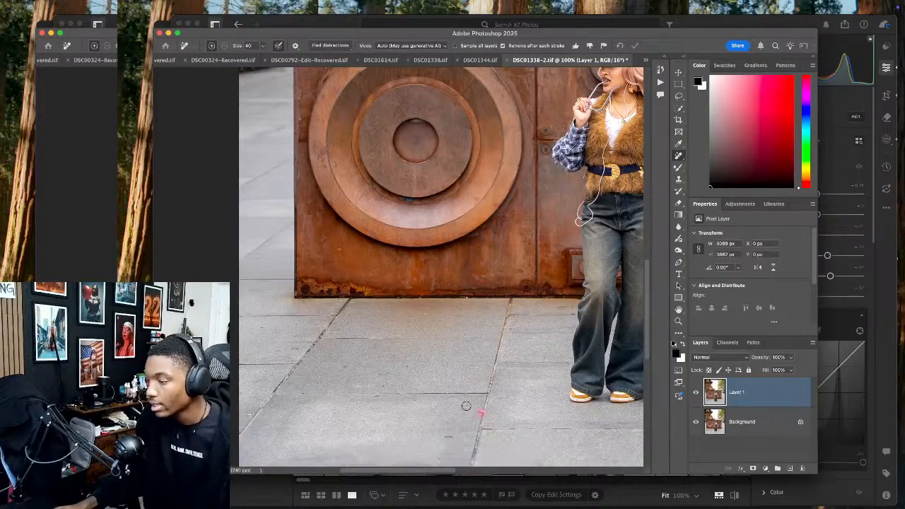
pyautogui.click(353, 288)
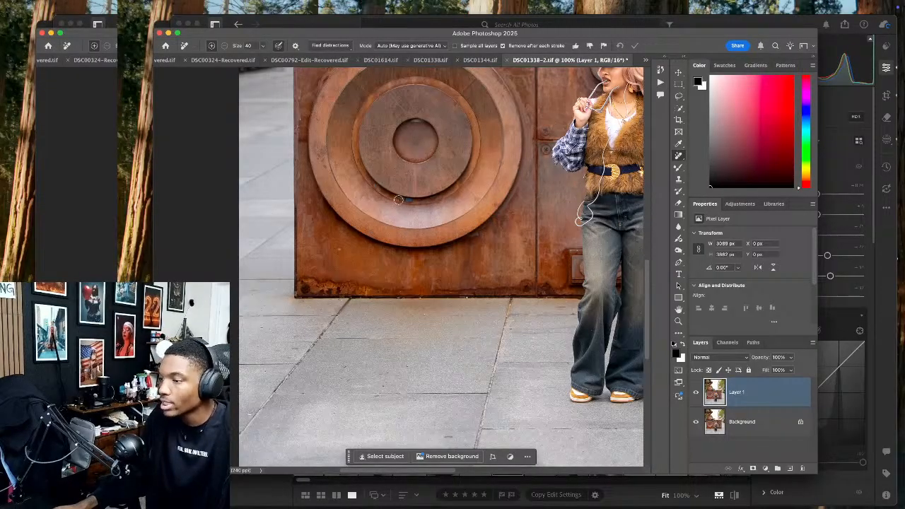
# Remove the blue mark on the speaker ring, and the pavement spot and leaf debris at the sculpture's base right of the woman
pyautogui.moveTo(404, 158); pyautogui.dragTo(333, 263)
pyautogui.moveTo(410, 196); pyautogui.dragTo(263, 282)
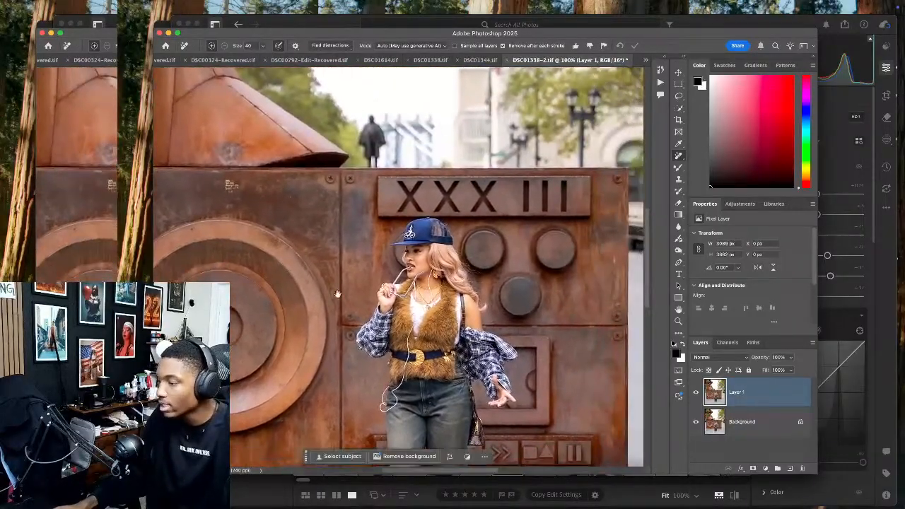
pyautogui.moveTo(369, 306); pyautogui.dragTo(249, 124)
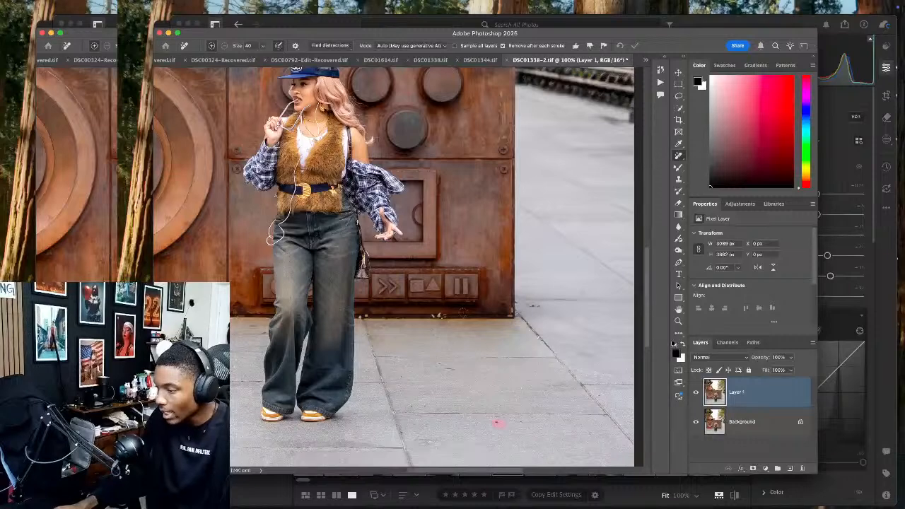
pyautogui.moveTo(431, 315); pyautogui.dragTo(447, 315)
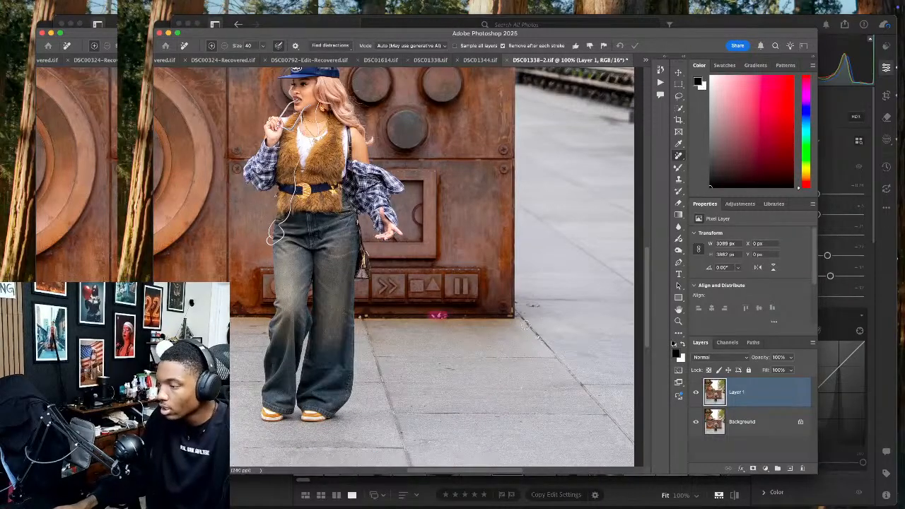
pyautogui.scroll(-5, 474, 354)
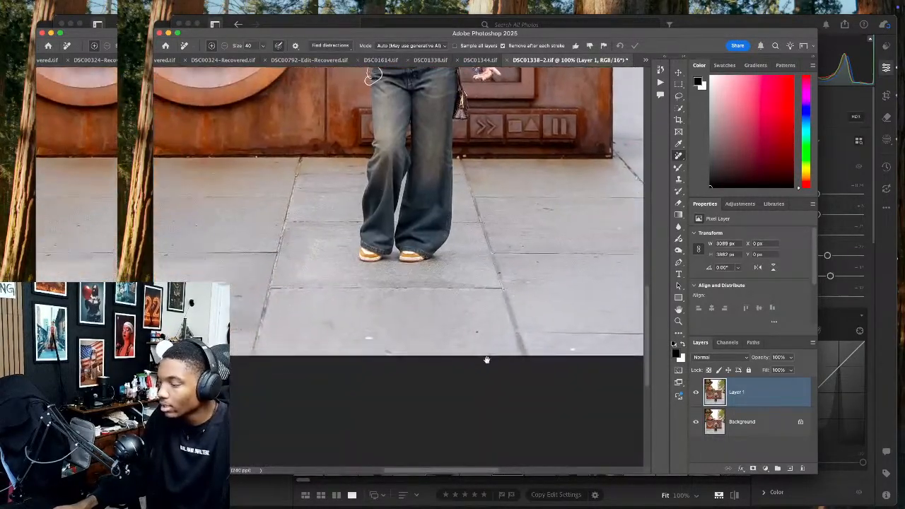
pyautogui.moveTo(487, 360); pyautogui.dragTo(494, 363)
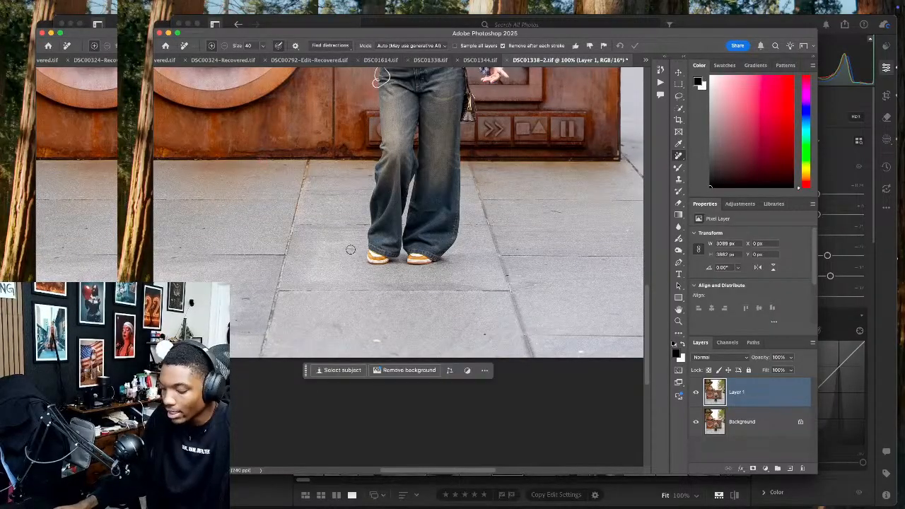
# Close the retouched photo DSC01338-2.tif and save its changes
pyautogui.press('super+0')
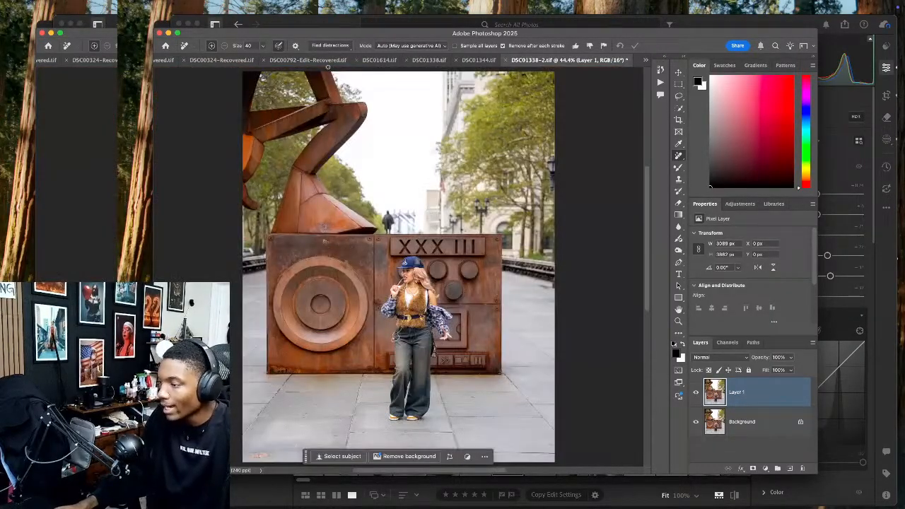
pyautogui.click(505, 61)
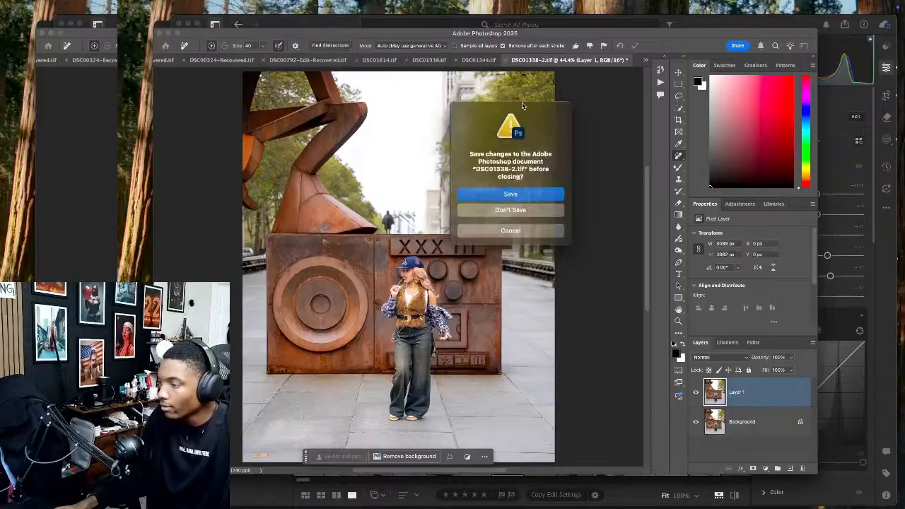
pyautogui.click(512, 194)
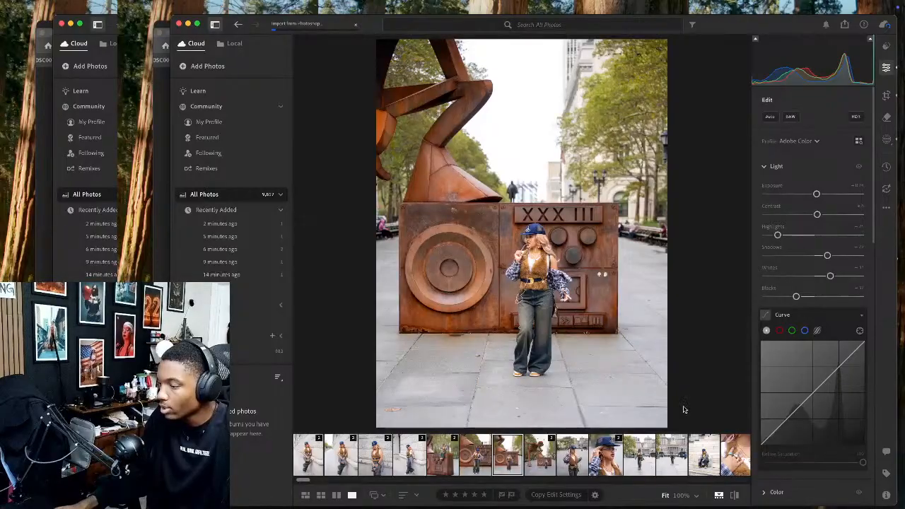
# Switch to Photoshop, duplicate the Background layer of DSC01344.tif and remove the white spots near the sculpture's right edge
pyautogui.press('super+Tab')
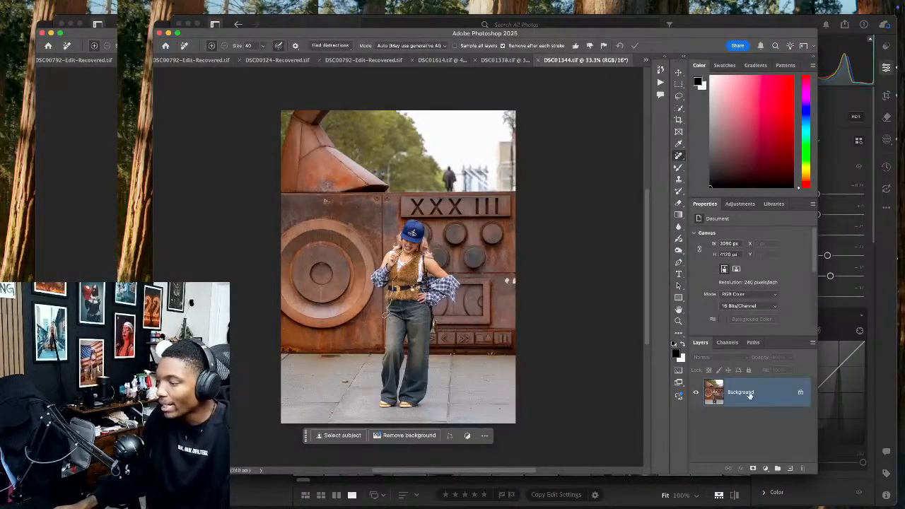
pyautogui.hotkey('ctrl', 'j')
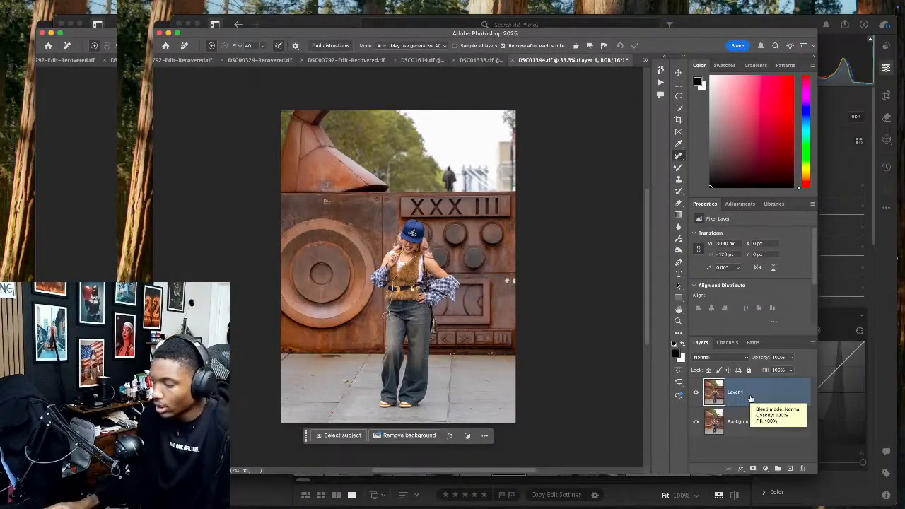
pyautogui.press('super+equal')
pyautogui.press('super+equal')
pyautogui.moveTo(590, 292); pyautogui.dragTo(517, 285)
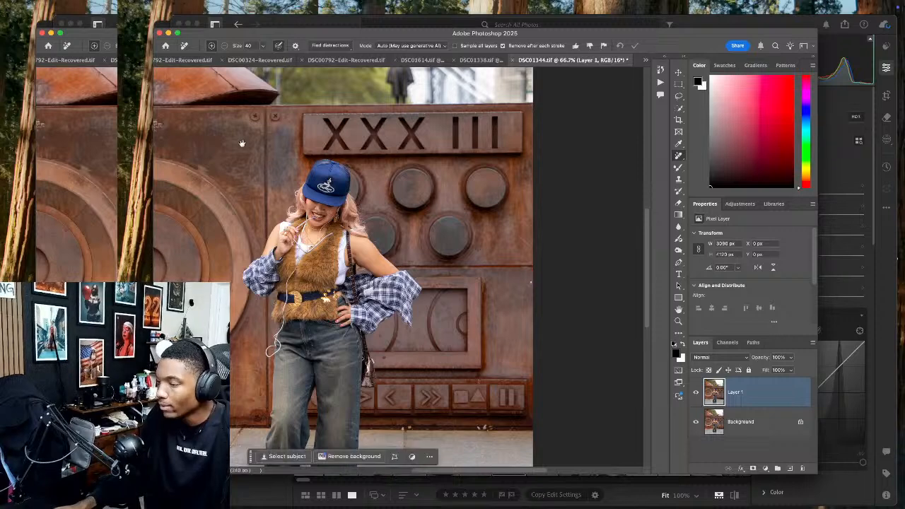
# Remove the leaf debris along the sculpture's base on both sides of the woman and the fallen leaf on the pavement left of her
pyautogui.moveTo(242, 144); pyautogui.dragTo(378, 129)
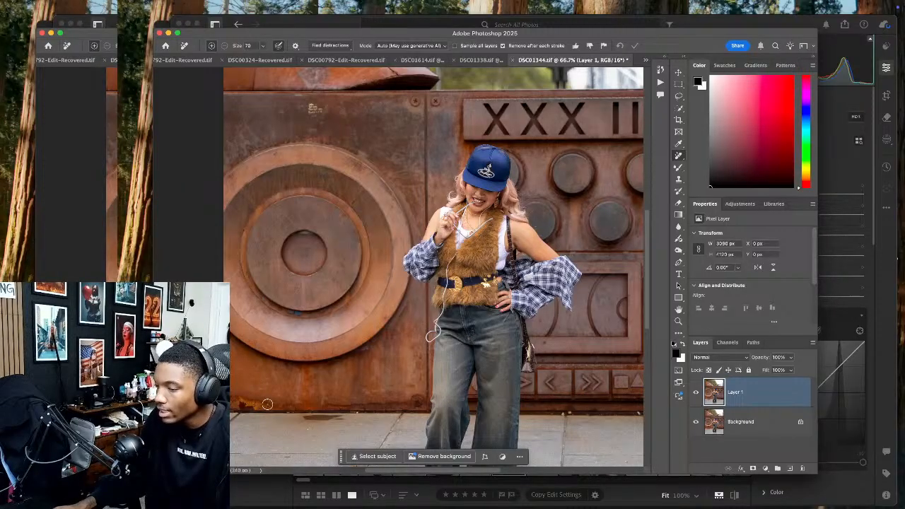
pyautogui.moveTo(258, 408); pyautogui.dragTo(338, 417)
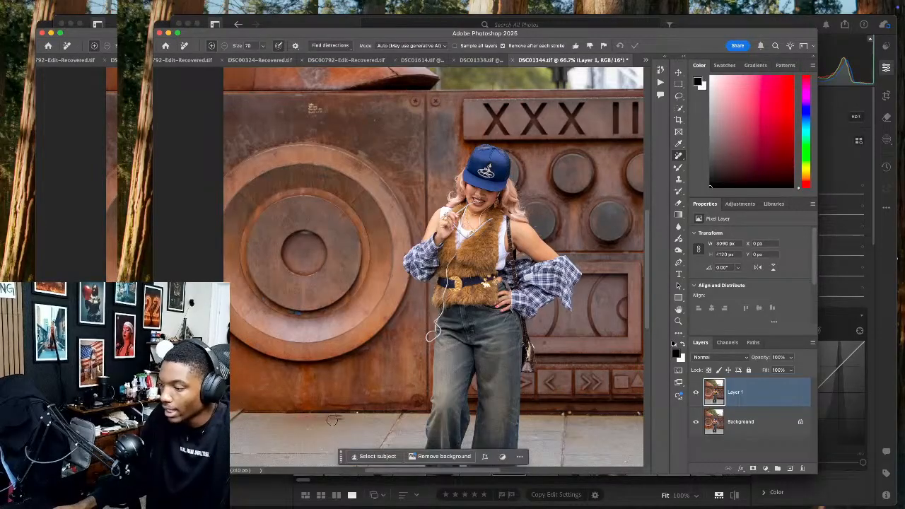
pyautogui.moveTo(455, 388); pyautogui.dragTo(221, 322)
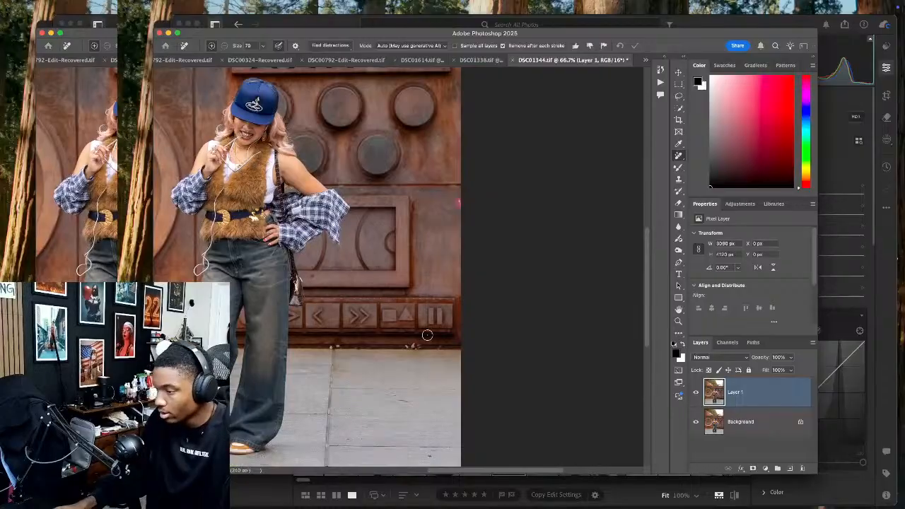
pyautogui.moveTo(330, 348); pyautogui.dragTo(338, 348)
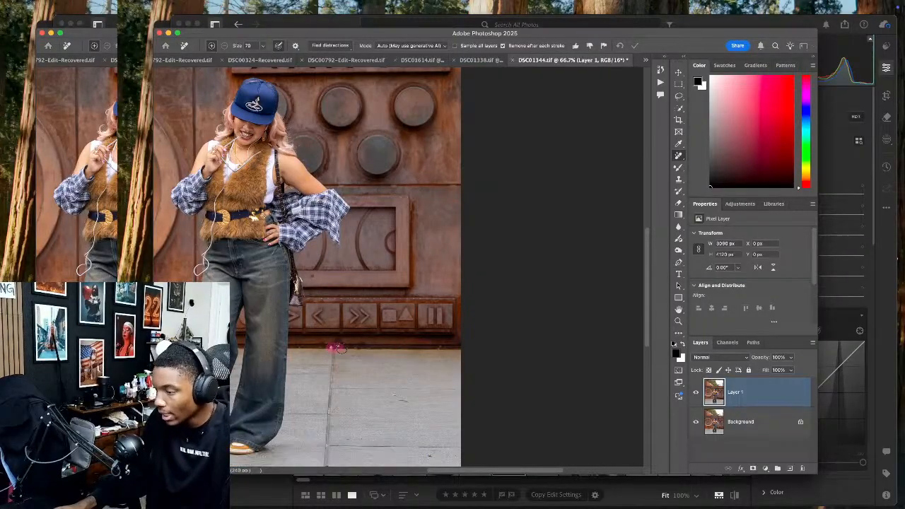
pyautogui.moveTo(369, 420); pyautogui.dragTo(511, 273)
pyautogui.moveTo(235, 267); pyautogui.dragTo(249, 265)
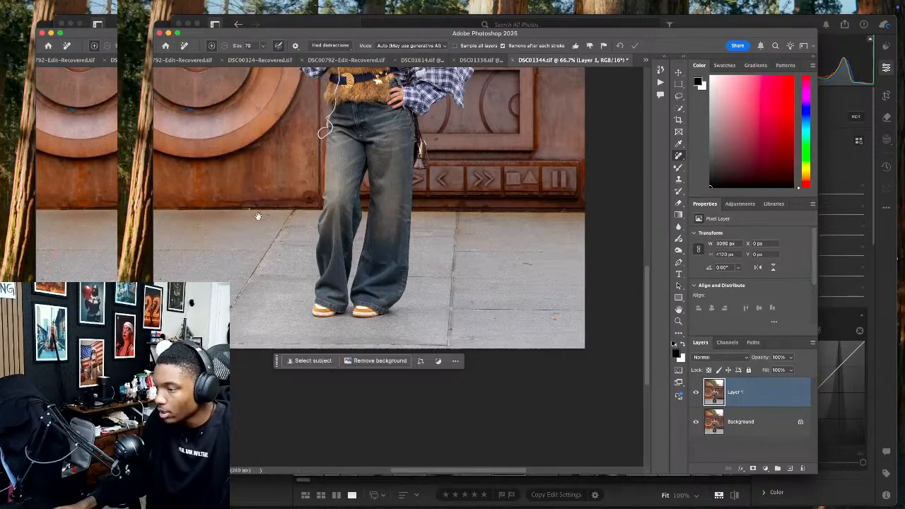
# Examine the upper part of the sculpture and the background behind the woman for remaining distractions
pyautogui.moveTo(258, 216); pyautogui.dragTo(246, 273)
pyautogui.scroll(2, 309, 267)
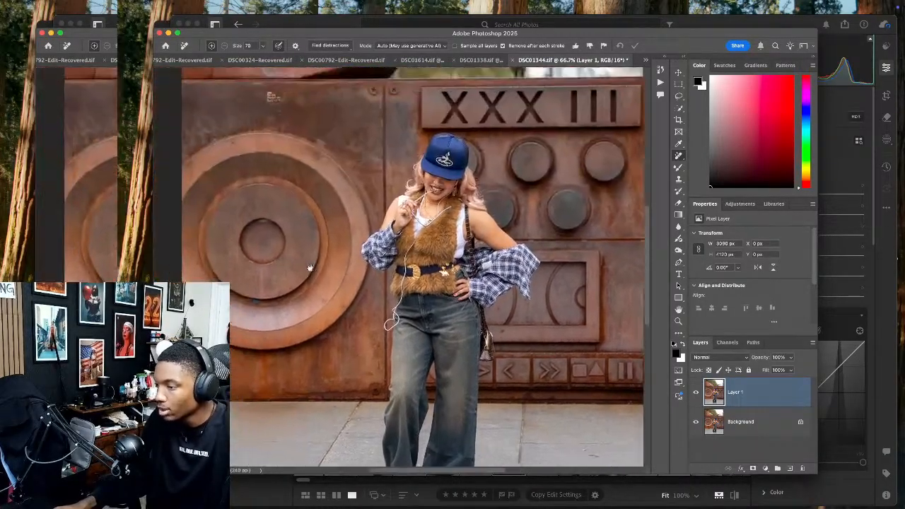
pyautogui.scroll(5, 309, 267)
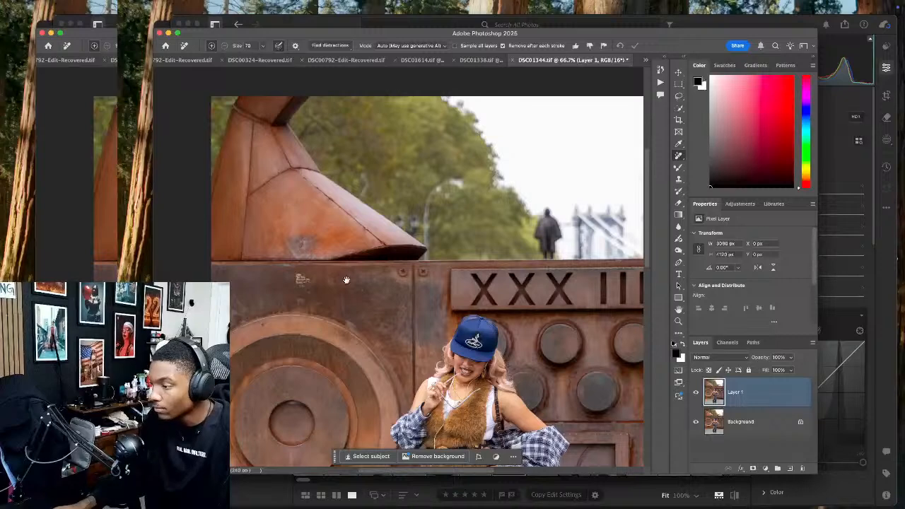
# Open Layer 1 in Liquify and push the outer edge of the plaid sleeve on the raised arm inward, reducing the brush size to 100
pyautogui.scroll(-4, 315, 252)
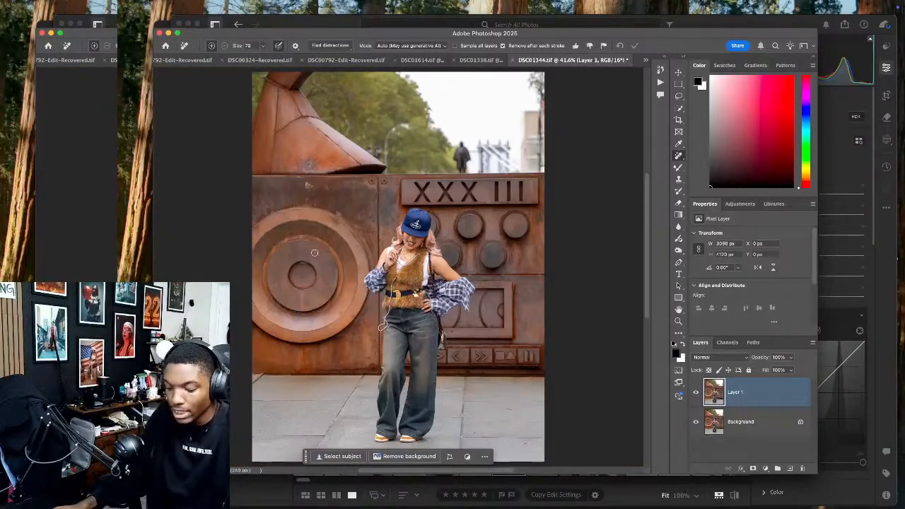
pyautogui.press('super+shift+x')
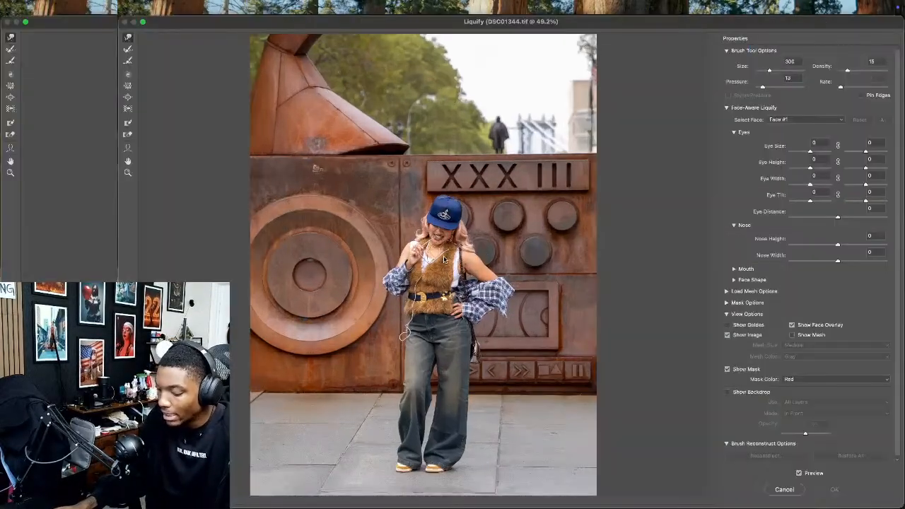
pyautogui.scroll(5, 446, 258)
pyautogui.hscroll(-2, 454, 253)
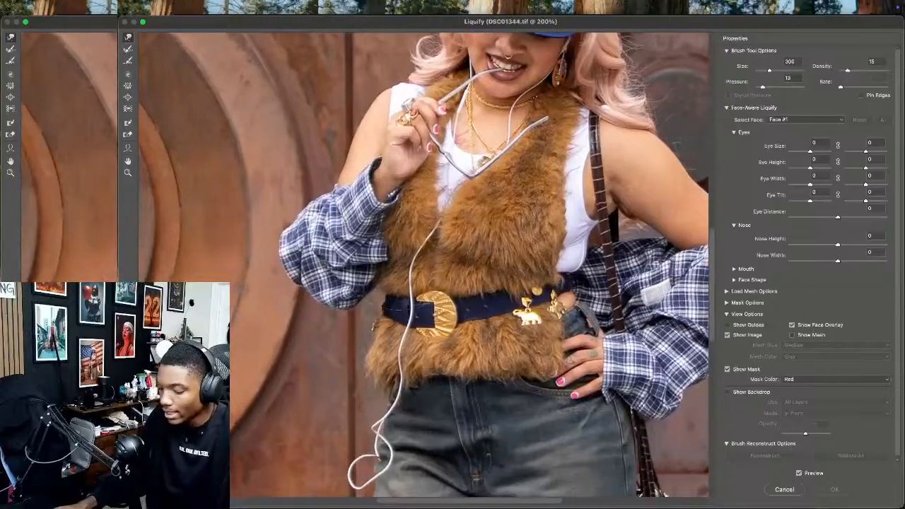
pyautogui.moveTo(299, 219); pyautogui.dragTo(286, 244)
pyautogui.press('[')
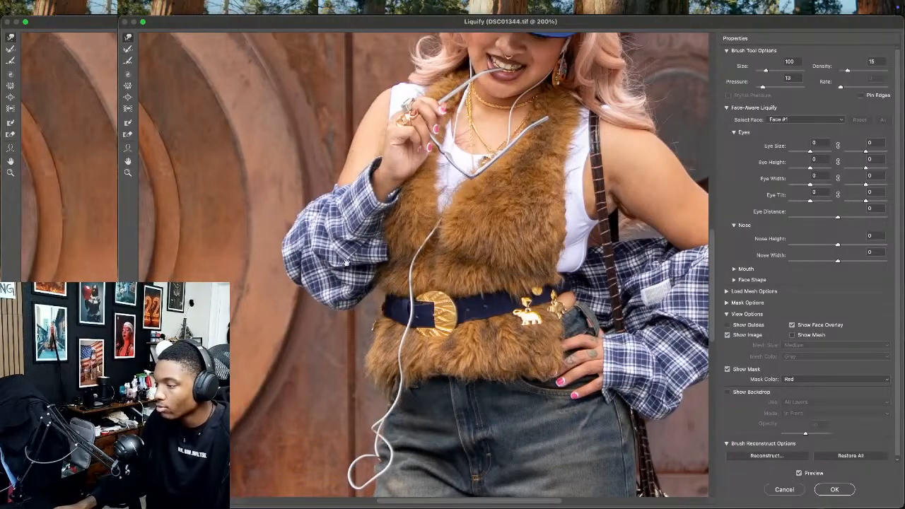
pyautogui.moveTo(273, 242); pyautogui.dragTo(286, 246)
# Warp the white top's side edge and the underarm beside the bag strap inward, using brush sizes of 125 to 150
pyautogui.moveTo(463, 274); pyautogui.dragTo(258, 253)
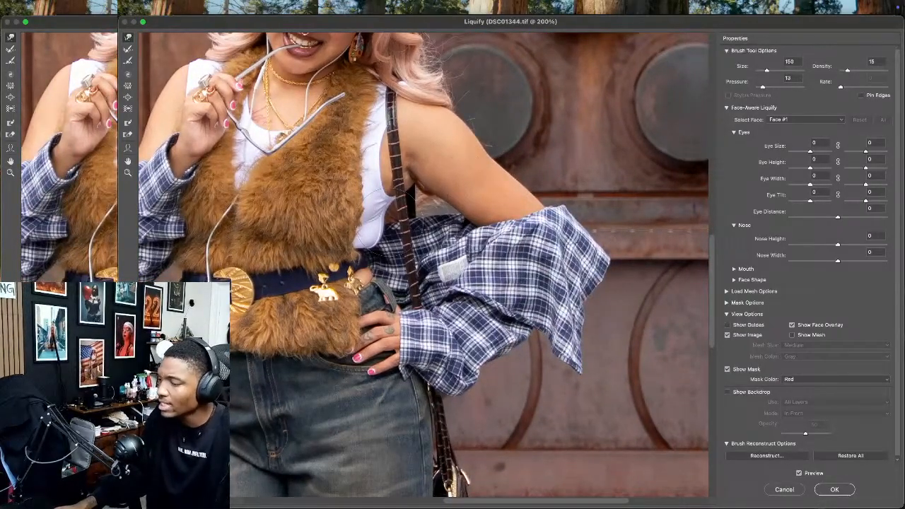
pyautogui.press('[')
pyautogui.press('[')
pyautogui.press('[')
pyautogui.press('[')
pyautogui.press('[')
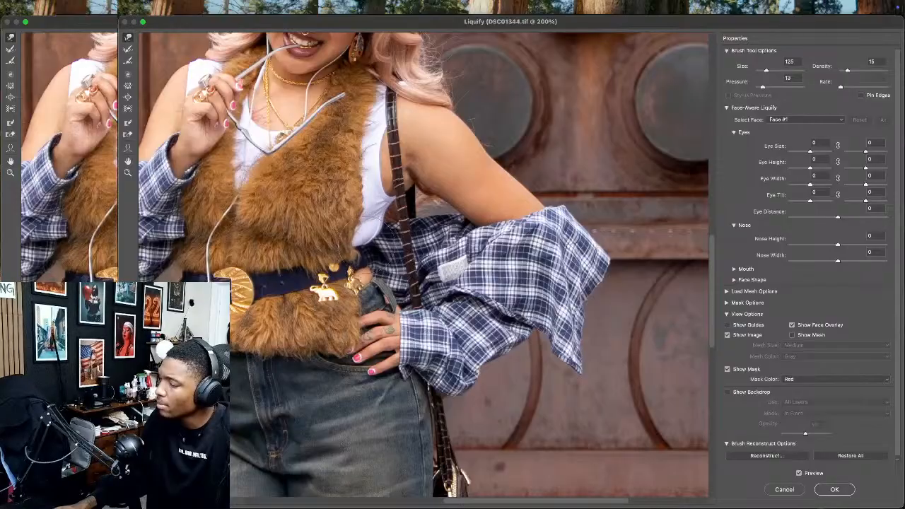
pyautogui.moveTo(390, 237); pyautogui.dragTo(380, 239)
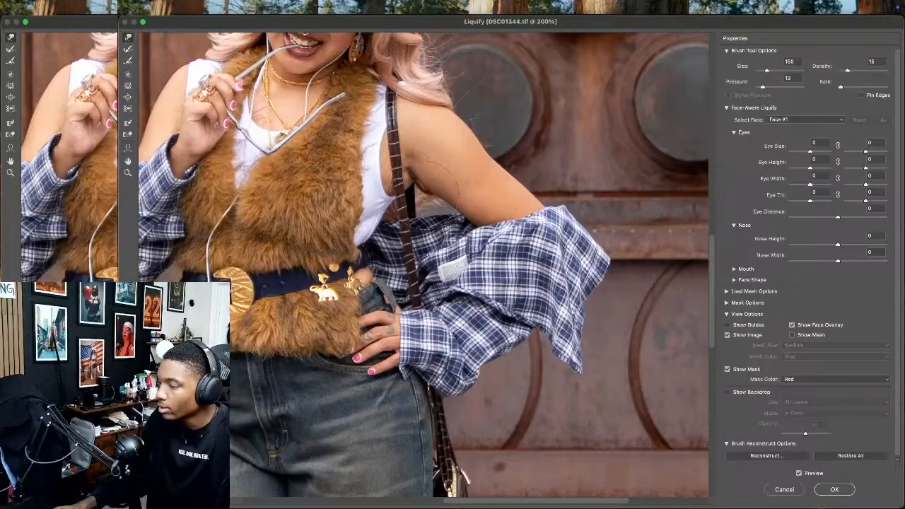
pyautogui.moveTo(418, 193); pyautogui.dragTo(413, 183)
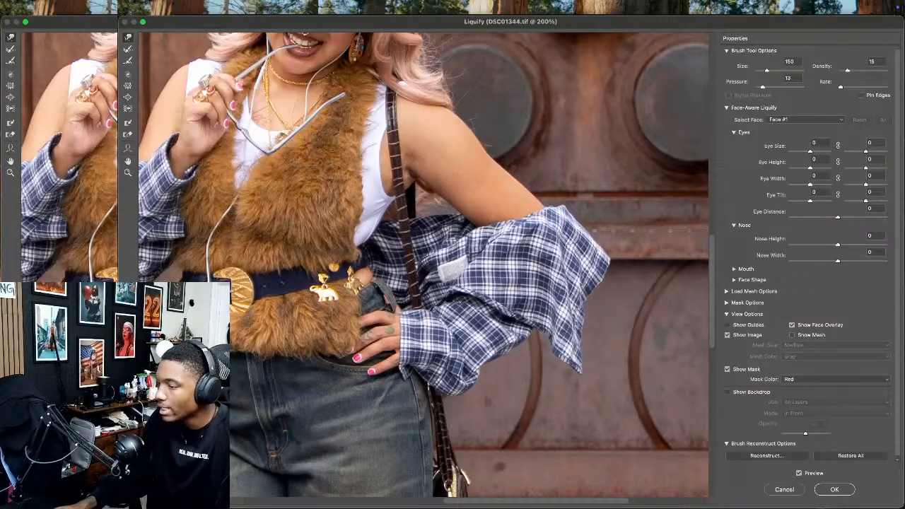
# Set the warp brush size to 90, check the figure from cap to jeans, and apply the Liquify edits
pyautogui.scroll(10, 314, 210)
pyautogui.press('[')
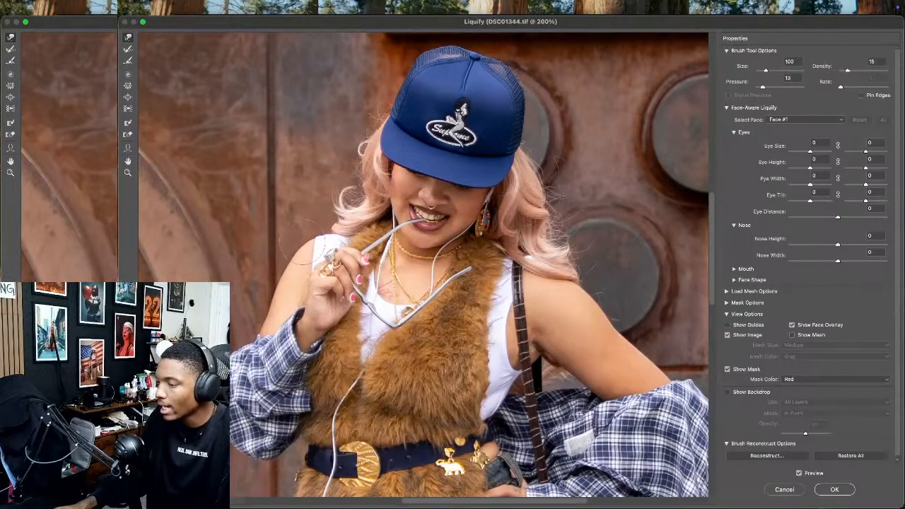
pyautogui.moveTo(372, 349)
pyautogui.mouseDown()
pyautogui.moveTo(362, 299)
pyautogui.moveTo(343, 273)
pyautogui.moveTo(365, 421)
pyautogui.mouseUp()
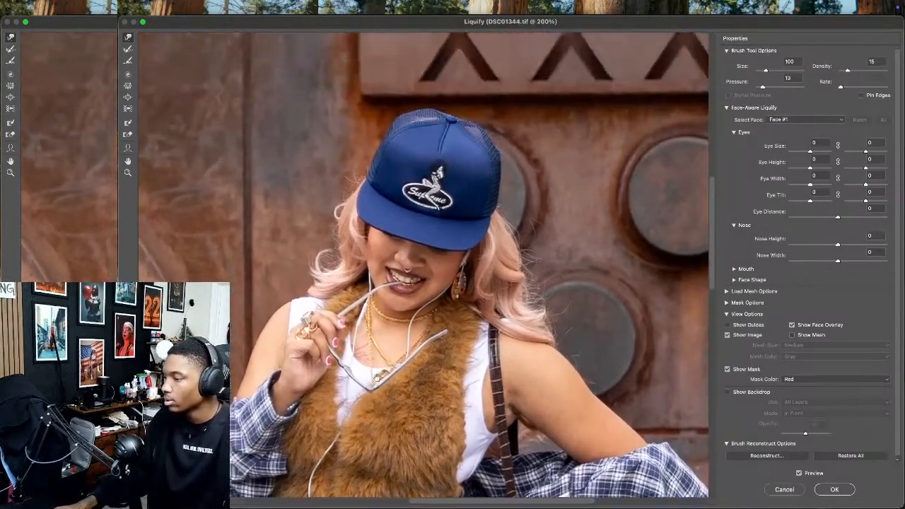
pyautogui.moveTo(399, 164); pyautogui.dragTo(396, 249)
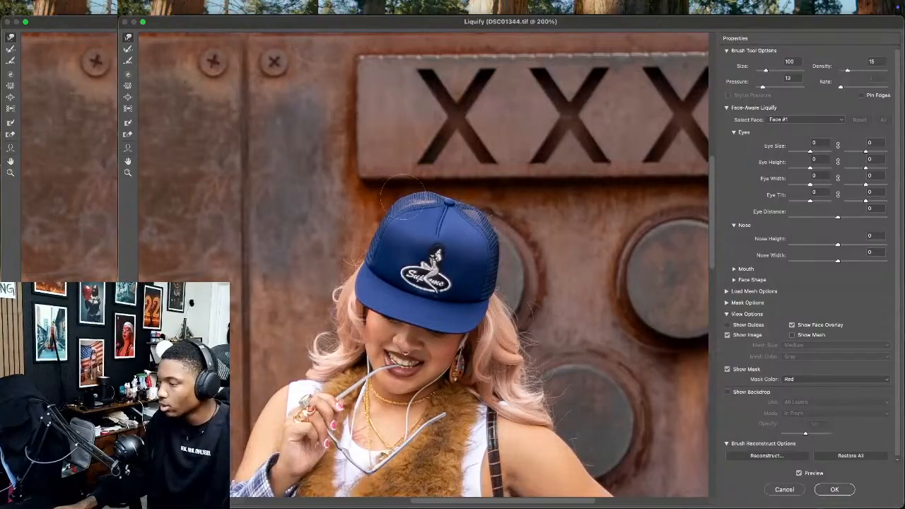
pyautogui.press('[')
pyautogui.press('[')
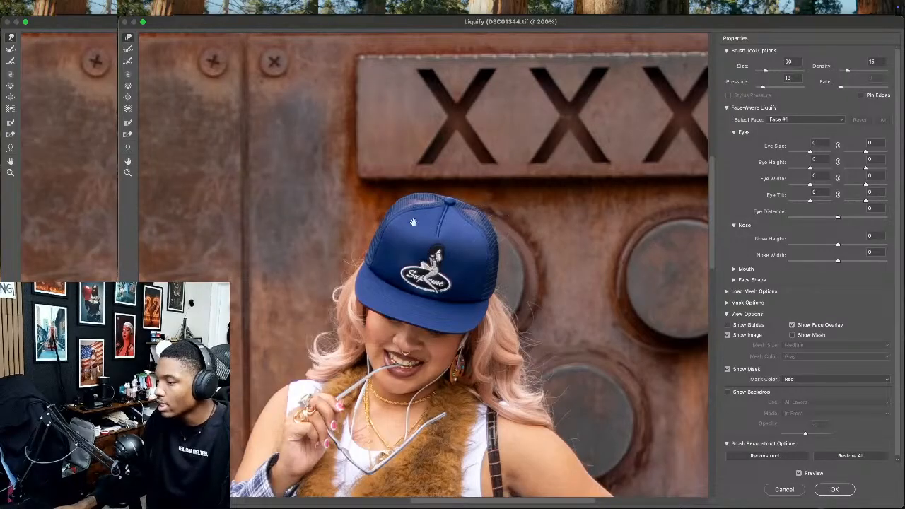
pyautogui.scroll(-10, 413, 222)
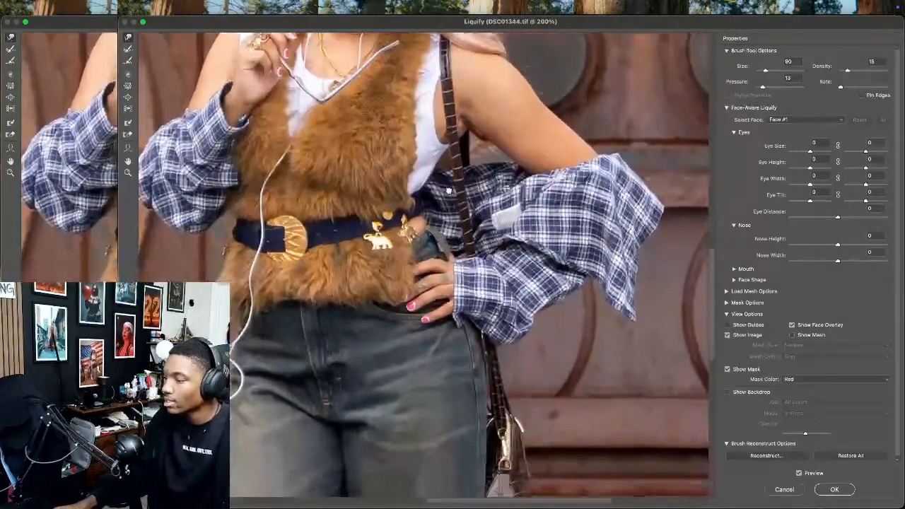
pyautogui.scroll(-5, 449, 191)
pyautogui.press('super+0')
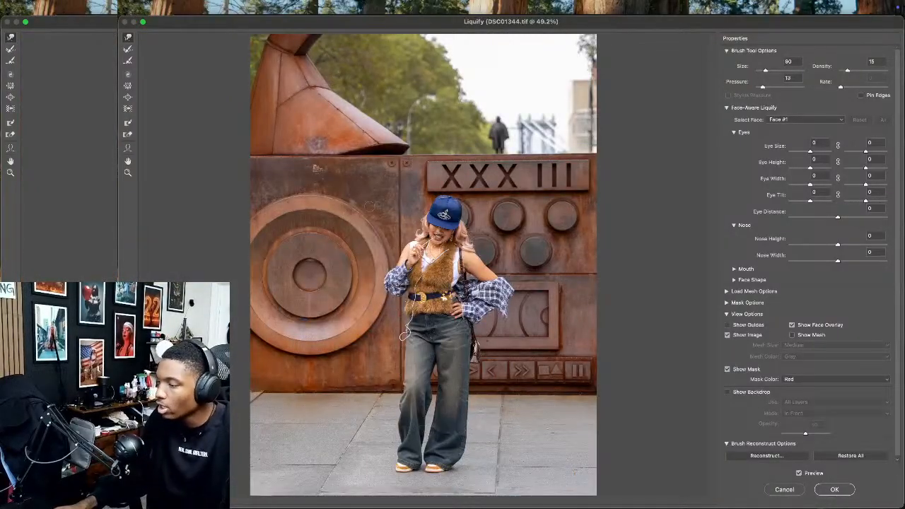
pyautogui.click(834, 489)
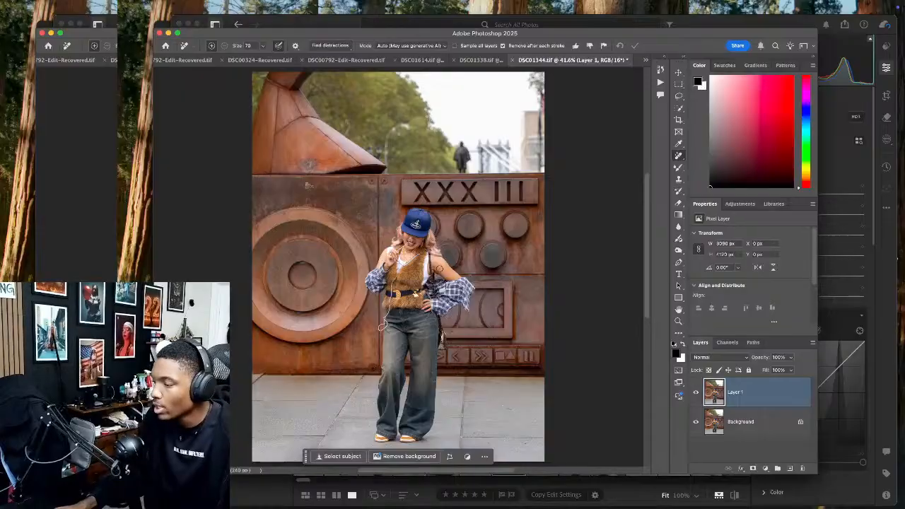
# Clone nearby skin with a small Clone Stamp brush over the dark underarm crease beside the bag strap
pyautogui.scroll(10, 436, 264)
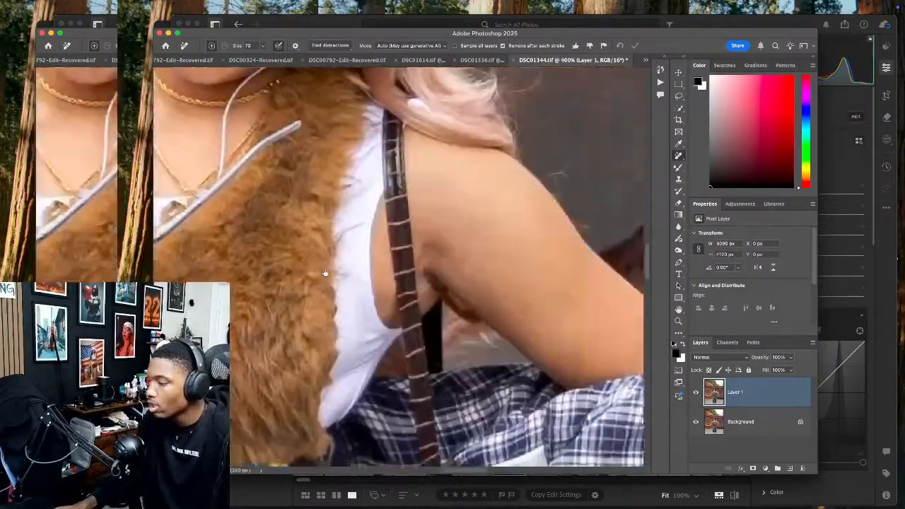
pyautogui.press('[')
pyautogui.press('[')
pyautogui.press('[')
pyautogui.press('[')
pyautogui.press('[')
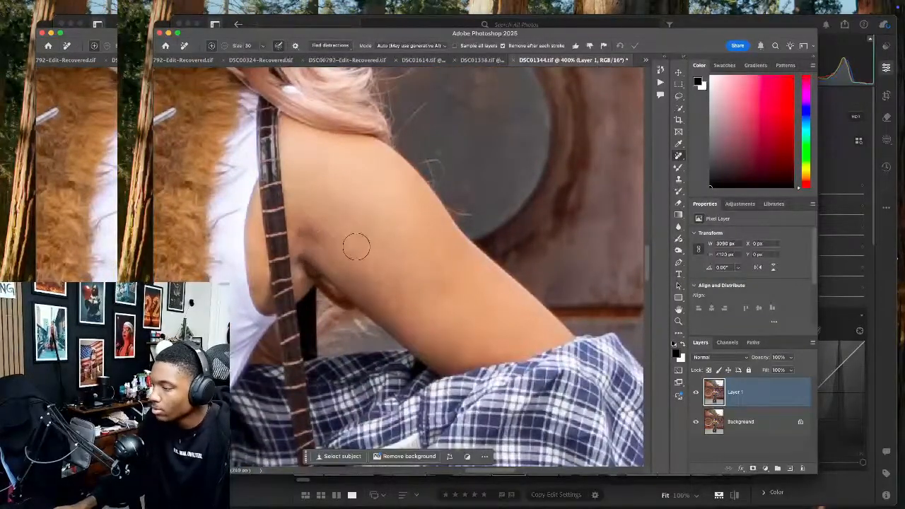
pyautogui.click(680, 181)
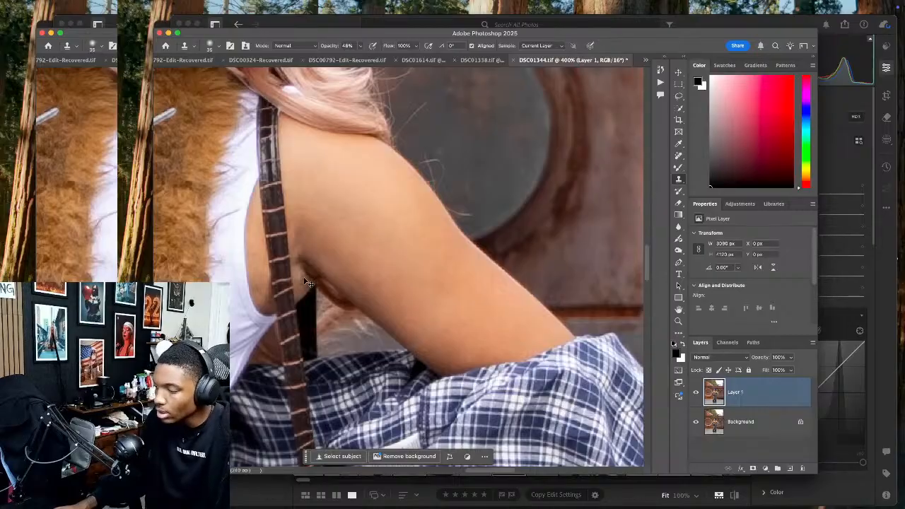
pyautogui.keyDown('alt'); pyautogui.scroll(3, 306, 283); pyautogui.keyUp('alt')
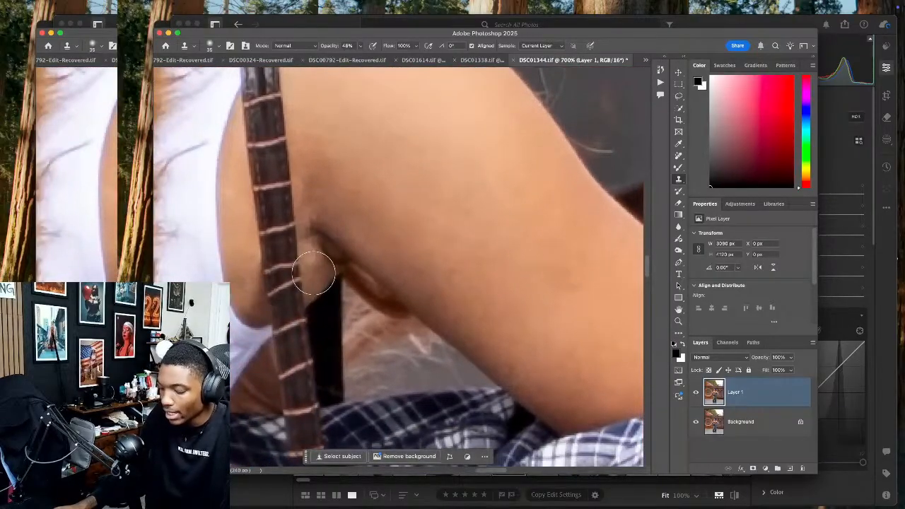
pyautogui.press('[')
pyautogui.press('[')
pyautogui.press('[')
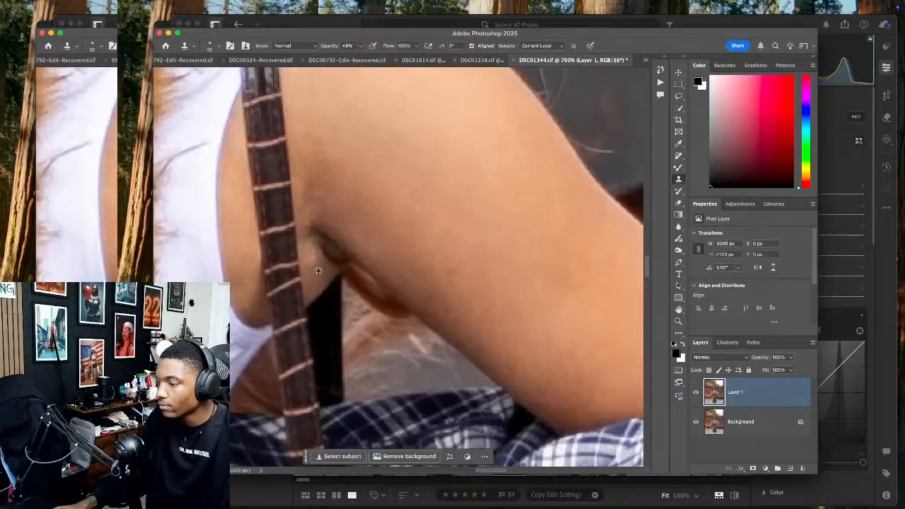
pyautogui.keyDown('alt'); pyautogui.click(321, 266); pyautogui.keyUp('alt')
pyautogui.moveTo(329, 259); pyautogui.dragTo(329, 273)
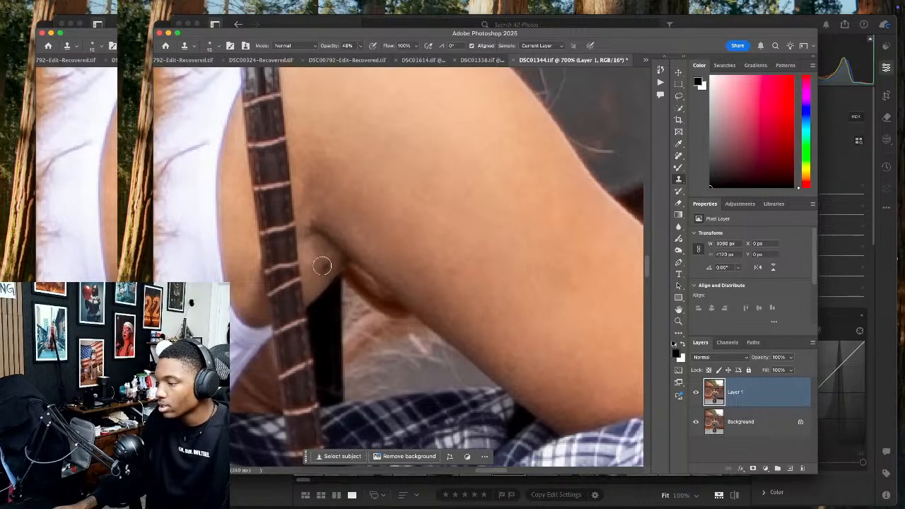
# Check the retouched photo as a whole, and close DSC01344.tif with its changes saved
pyautogui.press('super+0')
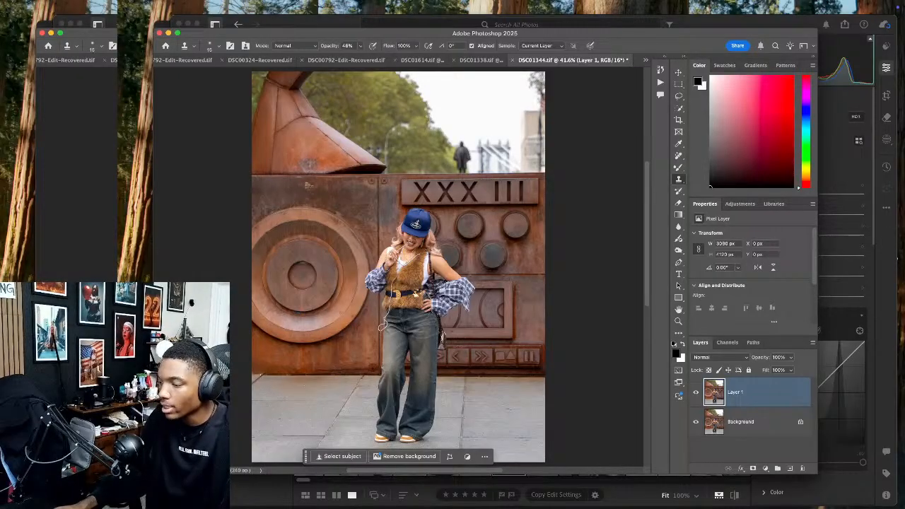
pyautogui.press('super+equal')
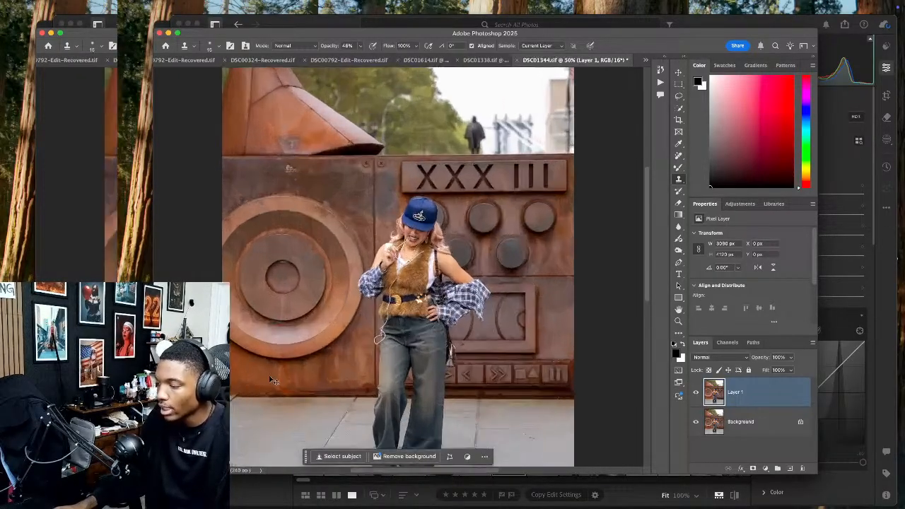
pyautogui.press('super+0')
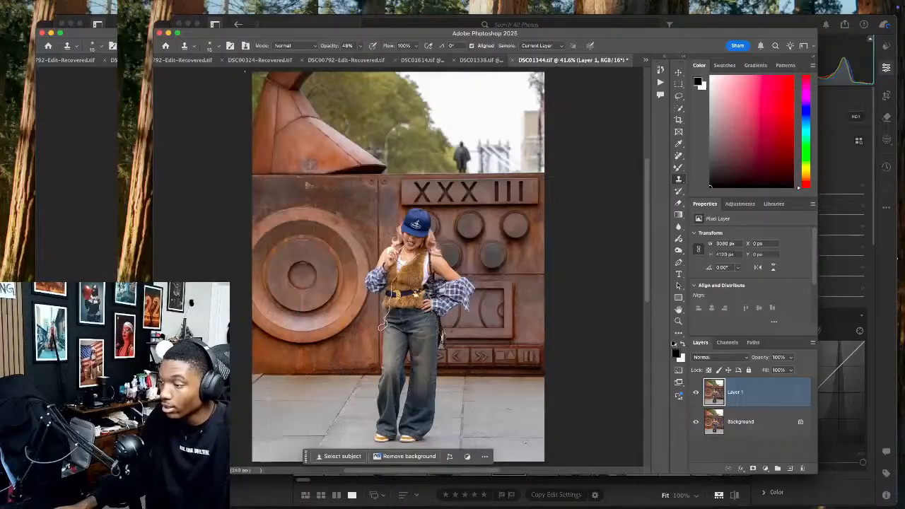
pyautogui.click(514, 63)
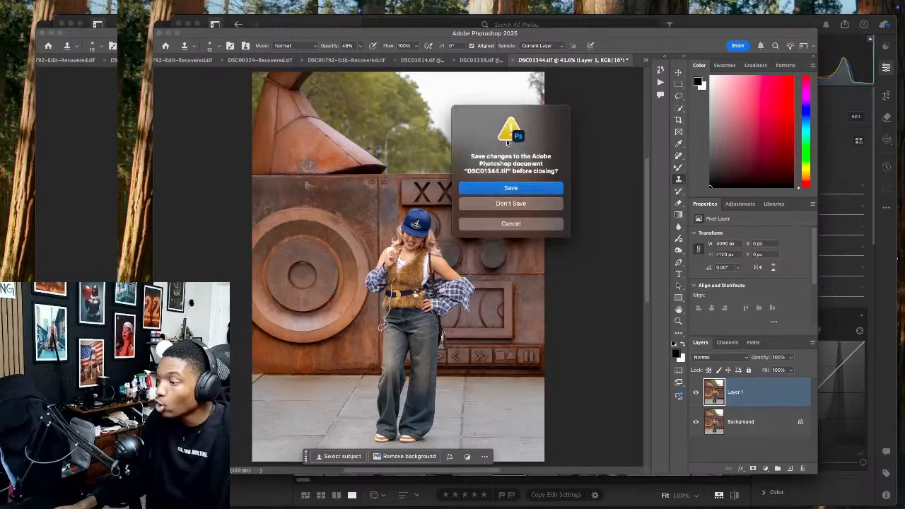
pyautogui.click(509, 189)
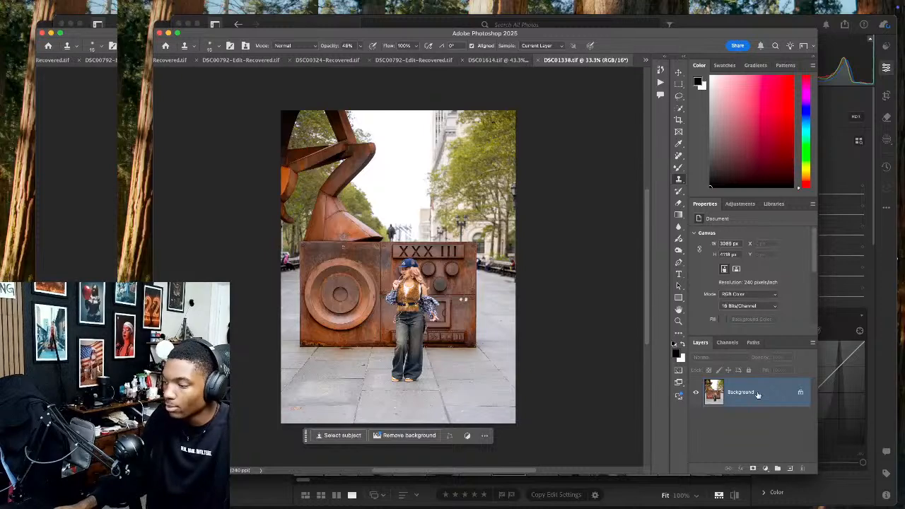
# Compare DSC01338.tif with its Lightroom version, crop it to 4:5 keeping the picture's top edge, and duplicate the Background layer
pyautogui.press('super+Tab')
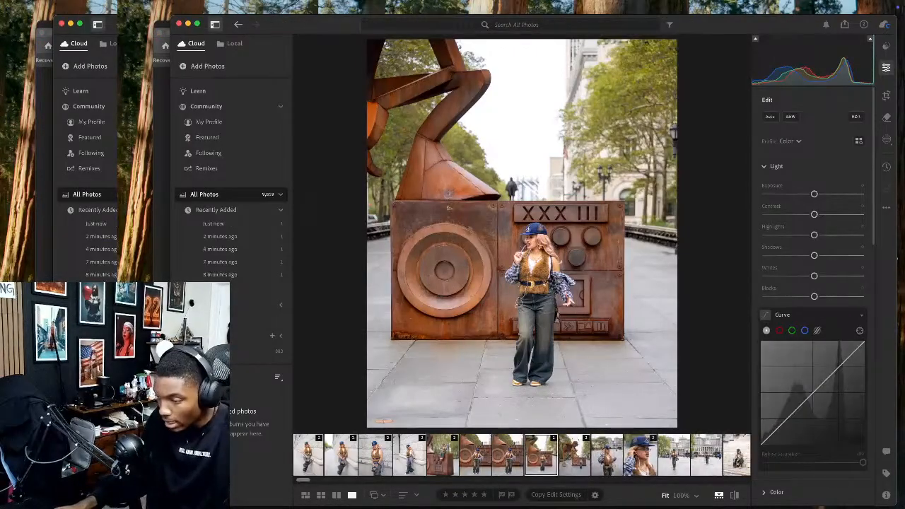
pyautogui.press('super+Tab')
pyautogui.press('c')
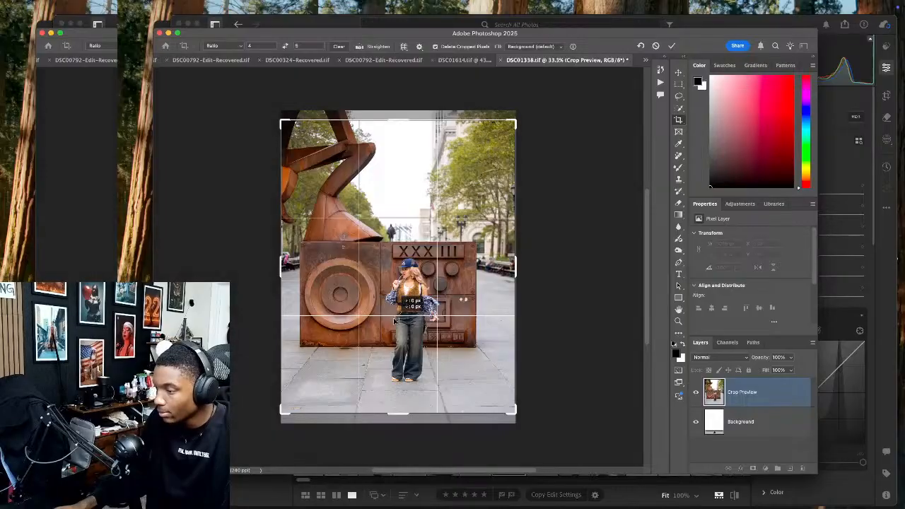
pyautogui.moveTo(395, 318); pyautogui.dragTo(395, 328)
pyautogui.press('Return')
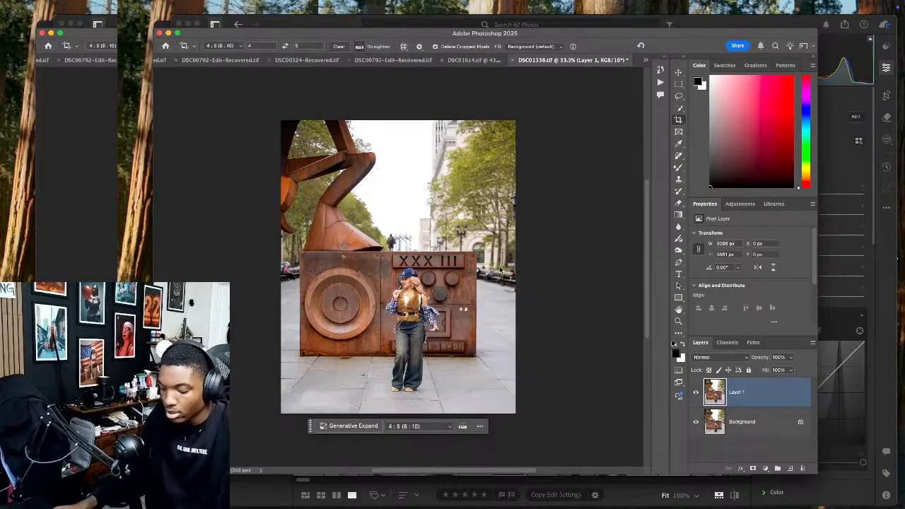
# Inspect the full figure and its surroundings at 100% in Liquify, and leave the filter without making edits
pyautogui.press('super+shift+x')
pyautogui.scroll(-10, 420, 290)
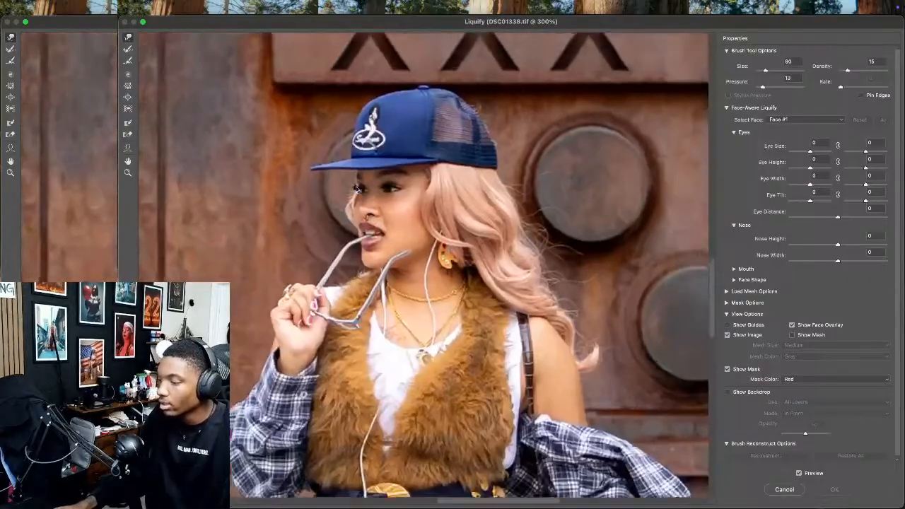
pyautogui.press('super+0')
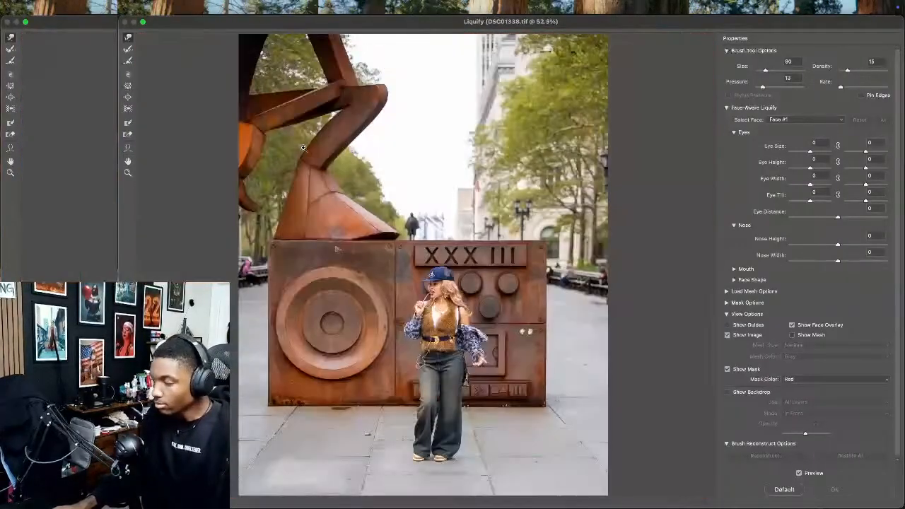
pyautogui.press('super+1')
pyautogui.scroll(-6, 453, 283)
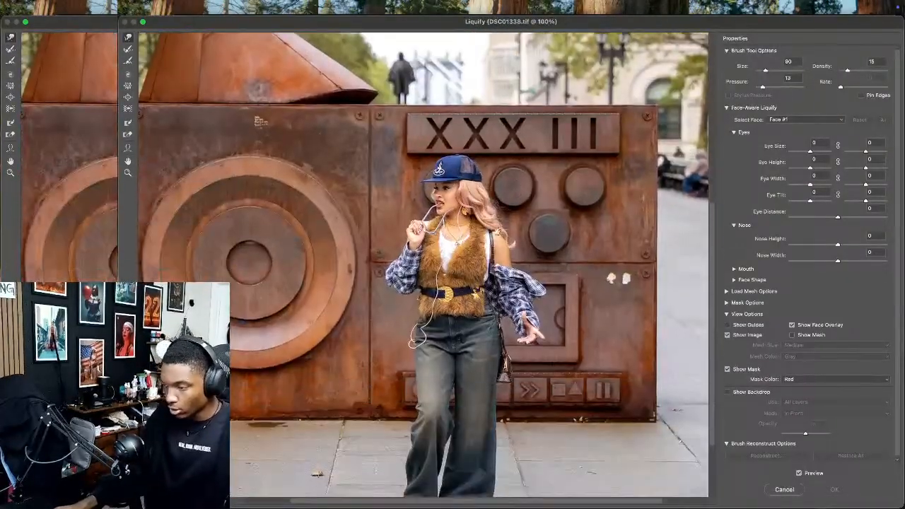
pyautogui.scroll(5, 399, 350)
pyautogui.hscroll(-2, 399, 350)
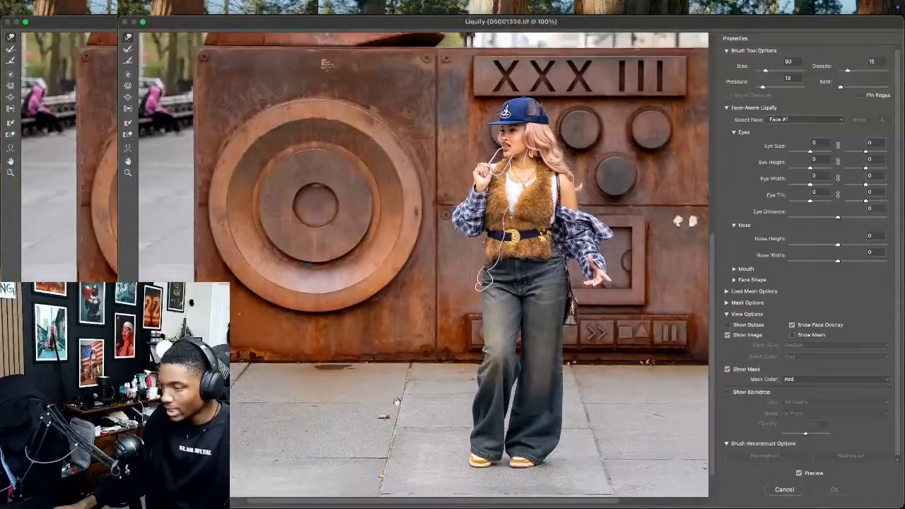
pyautogui.scroll(-4, 424, 264)
pyautogui.hscroll(3, 424, 264)
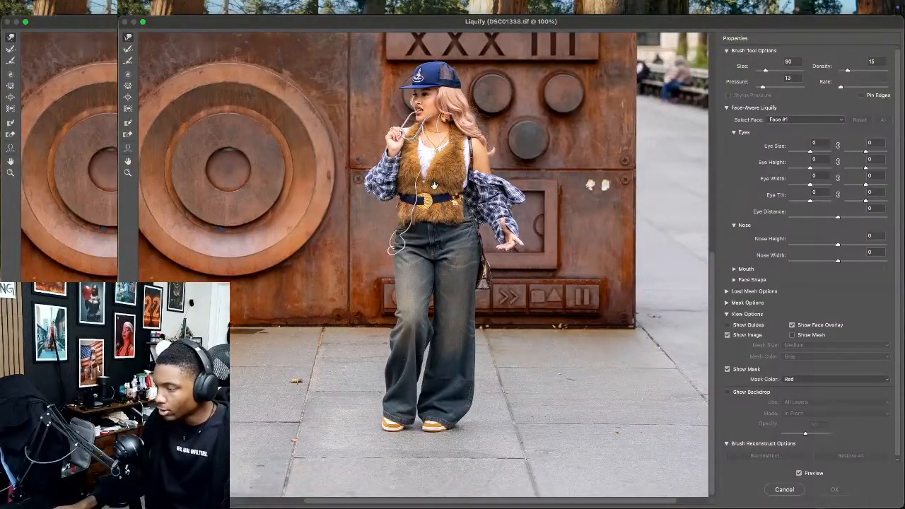
pyautogui.scroll(4, 434, 185)
pyautogui.hscroll(1, 434, 185)
pyautogui.scroll(5, 346, 115)
pyautogui.hscroll(-3, 347, 115)
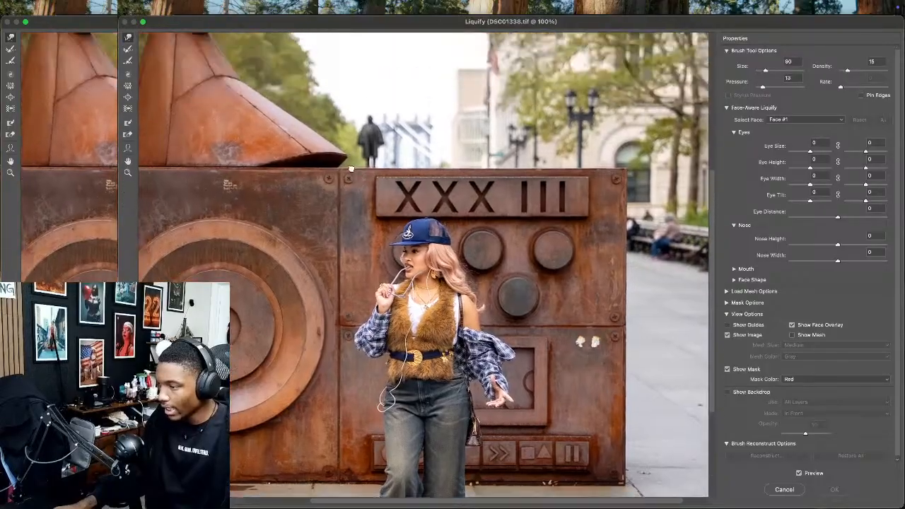
pyautogui.scroll(-5, 367, 229)
pyautogui.hscroll(2, 367, 228)
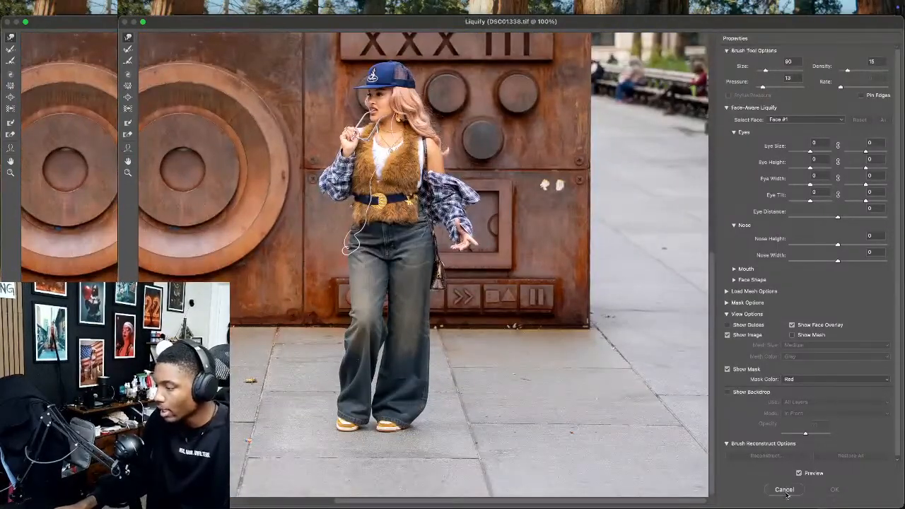
pyautogui.click(784, 490)
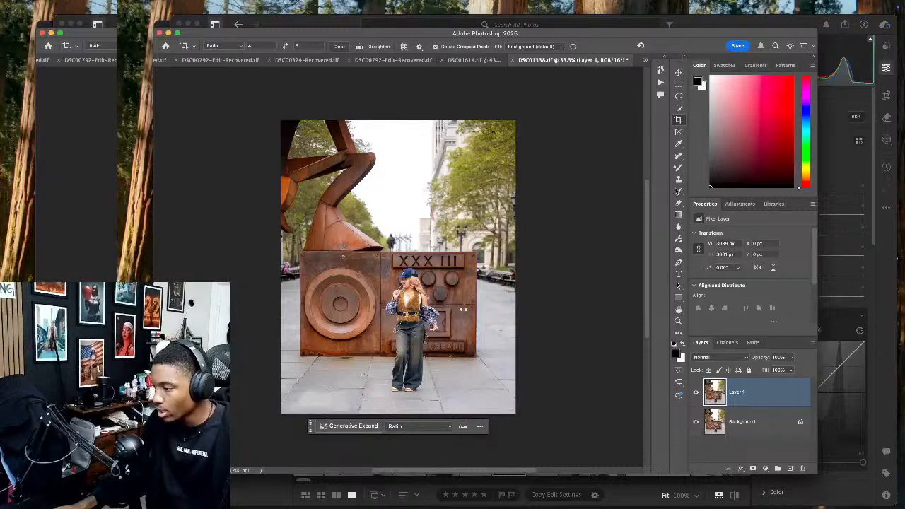
# Erase the two white sticker marks from the rusty panel beside the subject's outstretched hand with the Remove tool
pyautogui.click(678, 181)
pyautogui.click(679, 155)
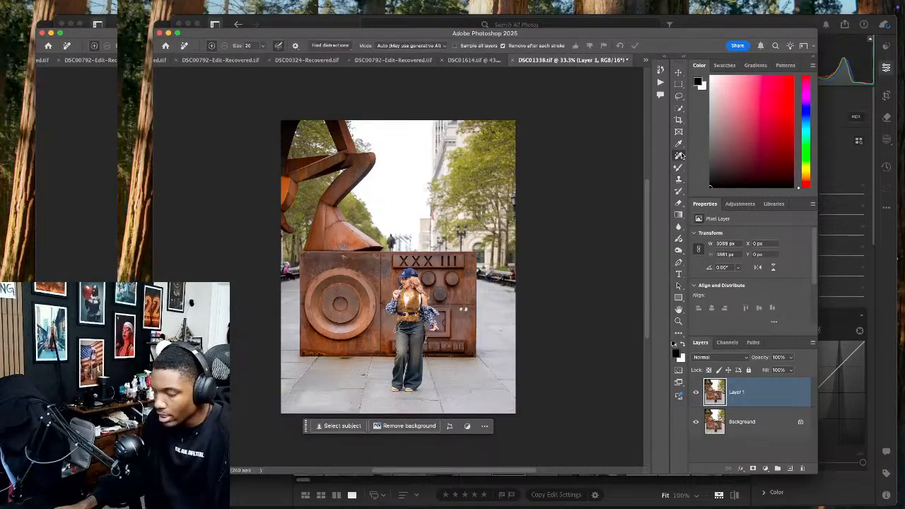
pyautogui.press('super+plus')
pyautogui.press('super+plus')
pyautogui.press('super+plus')
pyautogui.moveTo(559, 383); pyautogui.dragTo(433, 311)
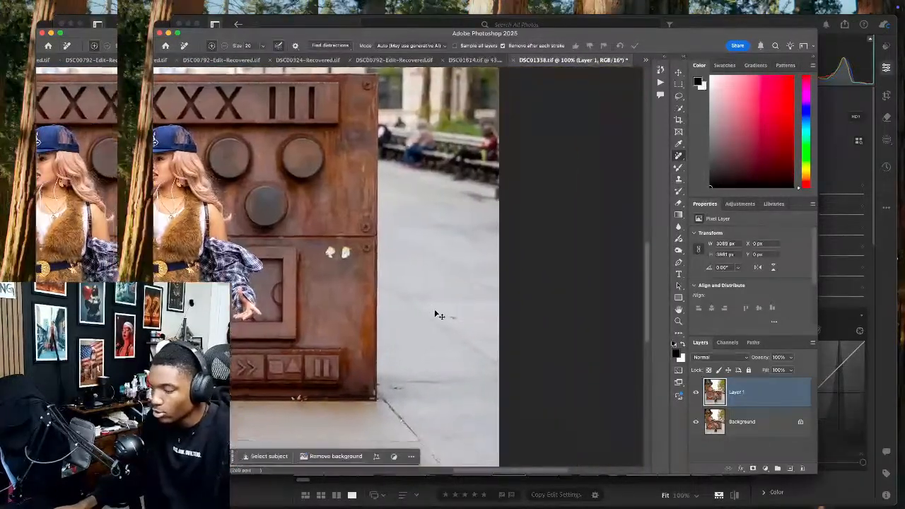
pyautogui.press('super+plus')
pyautogui.press('super+plus')
pyautogui.scroll(3, 384, 293)
pyautogui.hscroll(-5, 383, 292)
pyautogui.moveTo(314, 276)
pyautogui.mouseDown()
pyautogui.moveTo(359, 268)
pyautogui.moveTo(361, 292)
pyautogui.mouseUp()
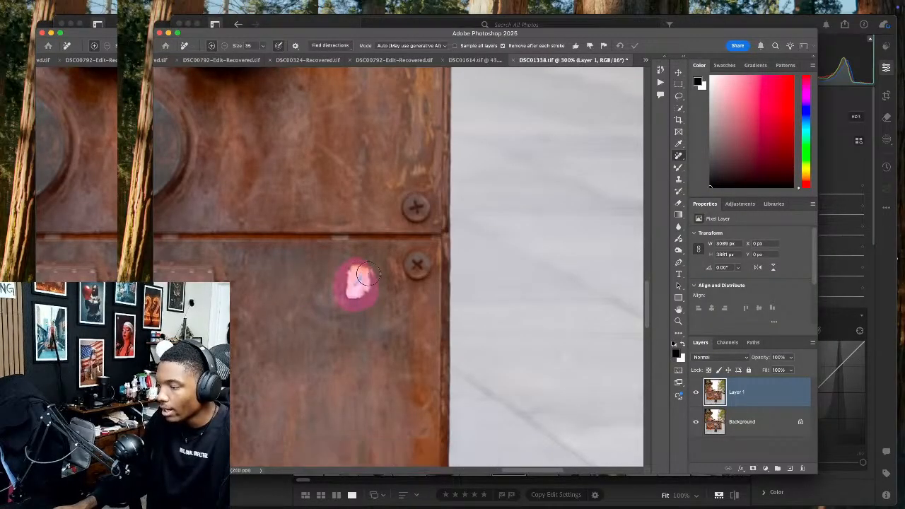
# Remove the person in the pink hoodie sitting on the bench beyond the sculpture's speaker side
pyautogui.scroll(-5, 375, 271)
pyautogui.hscroll(-5, 375, 271)
pyautogui.scroll(-3, 347, 271)
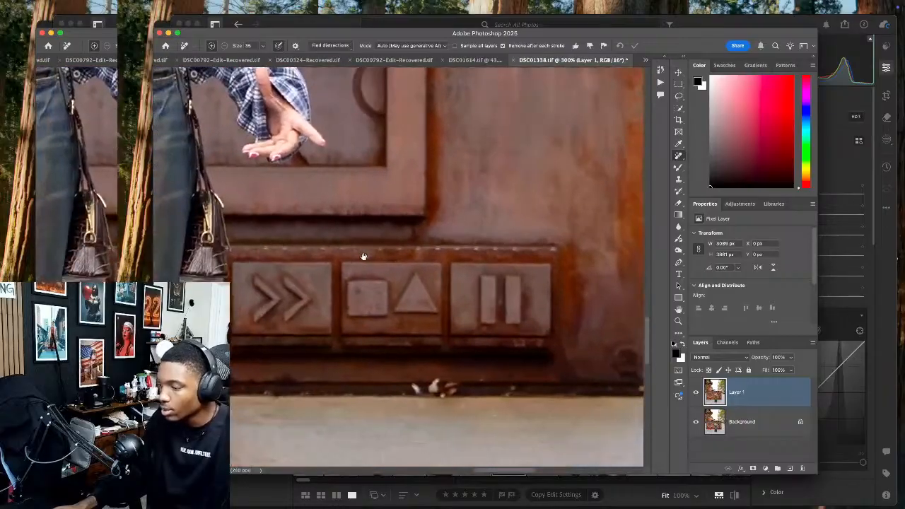
pyautogui.scroll(-3, 430, 411)
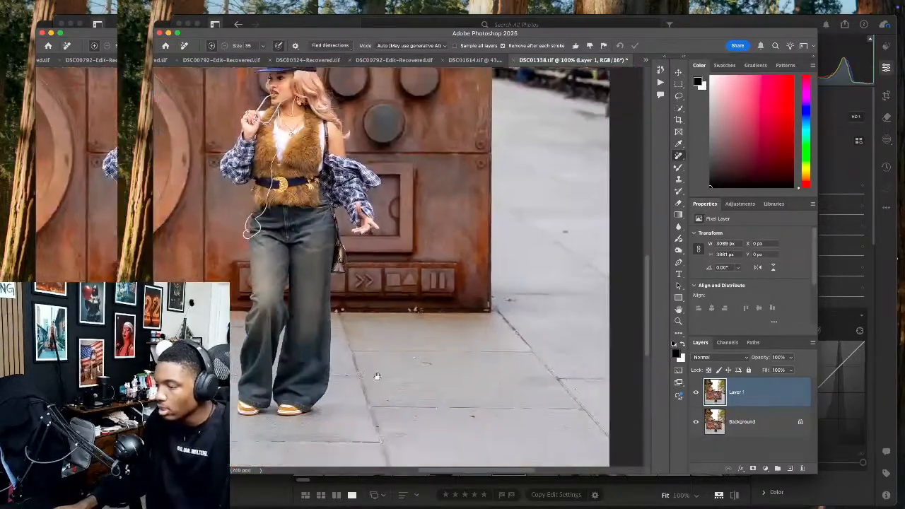
pyautogui.hscroll(10, 382, 353)
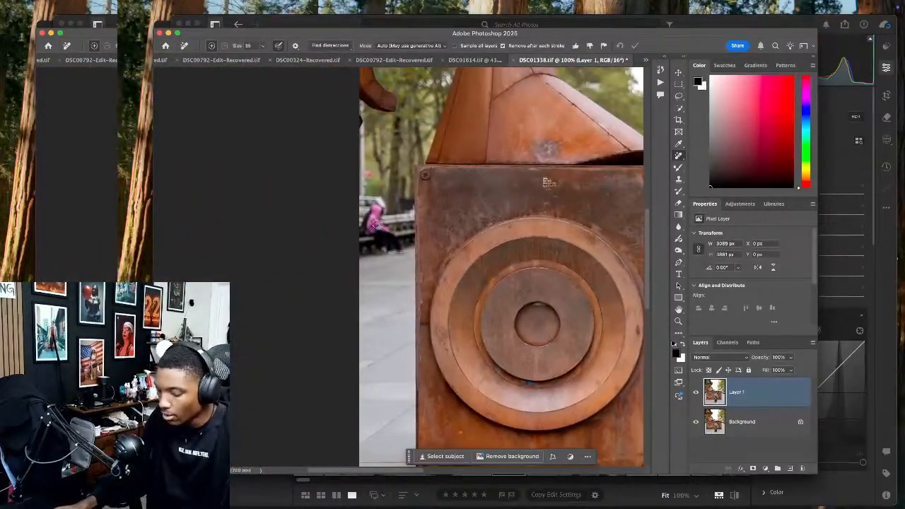
pyautogui.scroll(3, 377, 225)
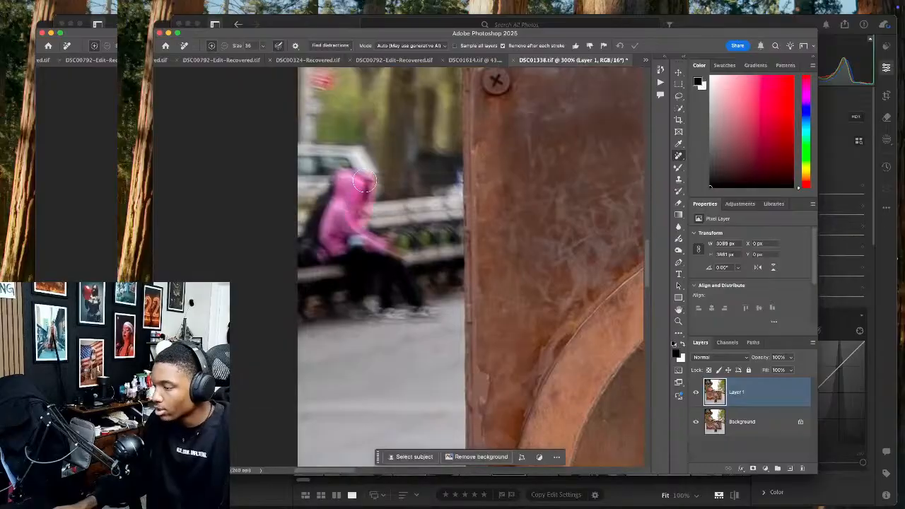
pyautogui.moveTo(324, 177)
pyautogui.mouseDown()
pyautogui.moveTo(301, 254)
pyautogui.moveTo(351, 274)
pyautogui.moveTo(354, 312)
pyautogui.moveTo(431, 315)
pyautogui.moveTo(345, 221)
pyautogui.moveTo(396, 297)
pyautogui.moveTo(356, 278)
pyautogui.moveTo(375, 292)
pyautogui.moveTo(364, 309)
pyautogui.moveTo(374, 267)
pyautogui.moveTo(335, 266)
pyautogui.moveTo(342, 198)
pyautogui.moveTo(345, 220)
pyautogui.mouseUp()
pyautogui.moveTo(370, 253)
pyautogui.mouseDown()
pyautogui.moveTo(400, 273)
pyautogui.moveTo(386, 312)
pyautogui.mouseUp()
pyautogui.moveTo(380, 273); pyautogui.dragTo(382, 274)
# Remove the seated person in blue jeans, the figure against the sculpture's edge and the head behind the benches
pyautogui.hscroll(10, 460, 279)
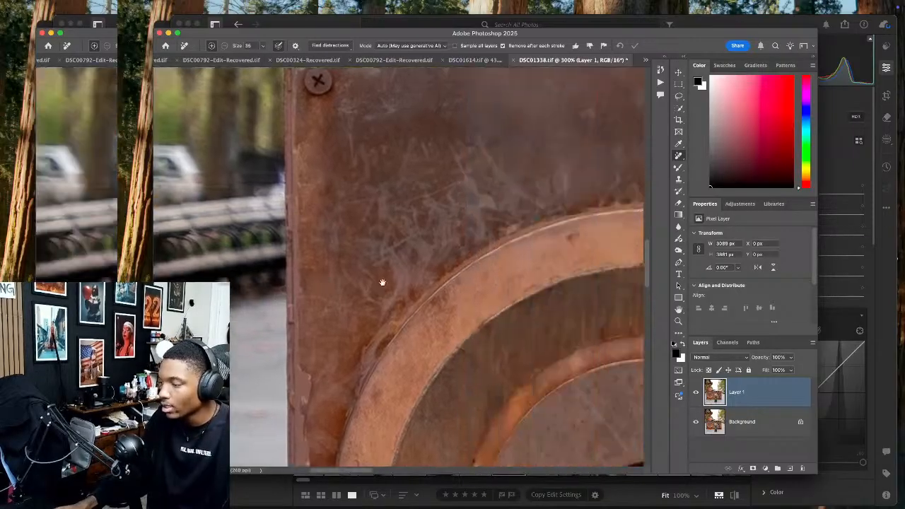
pyautogui.hscroll(10, 393, 298)
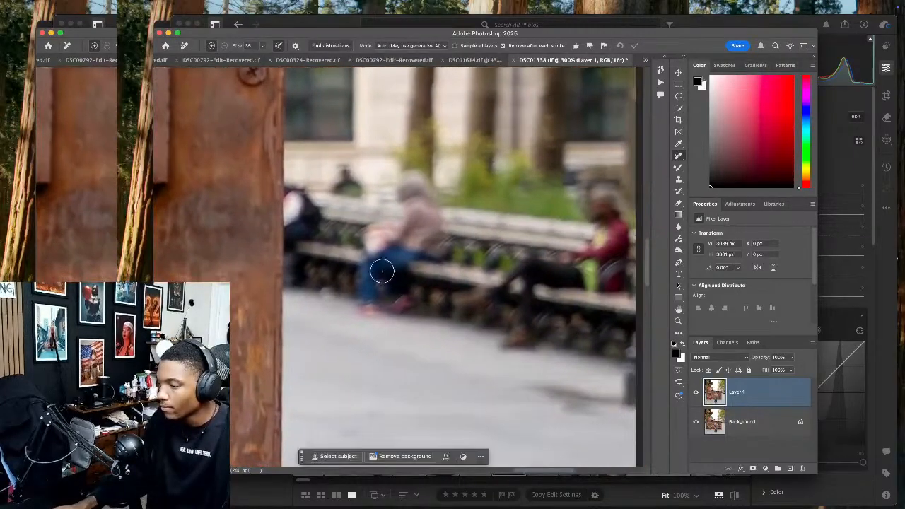
pyautogui.moveTo(360, 276)
pyautogui.mouseDown()
pyautogui.moveTo(375, 317)
pyautogui.moveTo(403, 311)
pyautogui.moveTo(406, 267)
pyautogui.moveTo(440, 248)
pyautogui.moveTo(421, 178)
pyautogui.moveTo(398, 181)
pyautogui.moveTo(403, 214)
pyautogui.moveTo(374, 232)
pyautogui.moveTo(355, 264)
pyautogui.moveTo(387, 286)
pyautogui.moveTo(379, 288)
pyautogui.moveTo(385, 255)
pyautogui.moveTo(377, 298)
pyautogui.moveTo(407, 258)
pyautogui.moveTo(408, 226)
pyautogui.moveTo(419, 216)
pyautogui.moveTo(385, 248)
pyautogui.mouseUp()
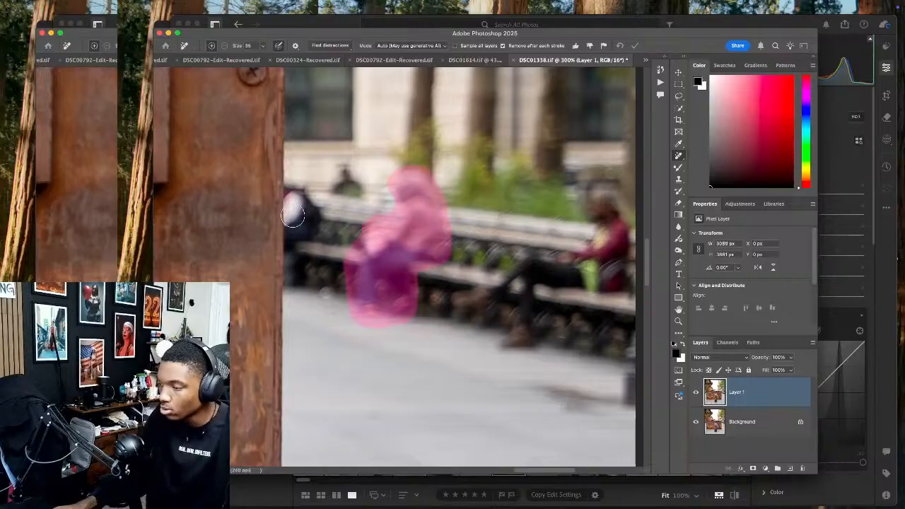
pyautogui.moveTo(284, 190)
pyautogui.mouseDown()
pyautogui.moveTo(316, 204)
pyautogui.moveTo(323, 222)
pyautogui.moveTo(291, 246)
pyautogui.moveTo(290, 266)
pyautogui.moveTo(284, 231)
pyautogui.moveTo(305, 207)
pyautogui.moveTo(284, 219)
pyautogui.moveTo(290, 273)
pyautogui.moveTo(297, 238)
pyautogui.moveTo(338, 182)
pyautogui.mouseUp()
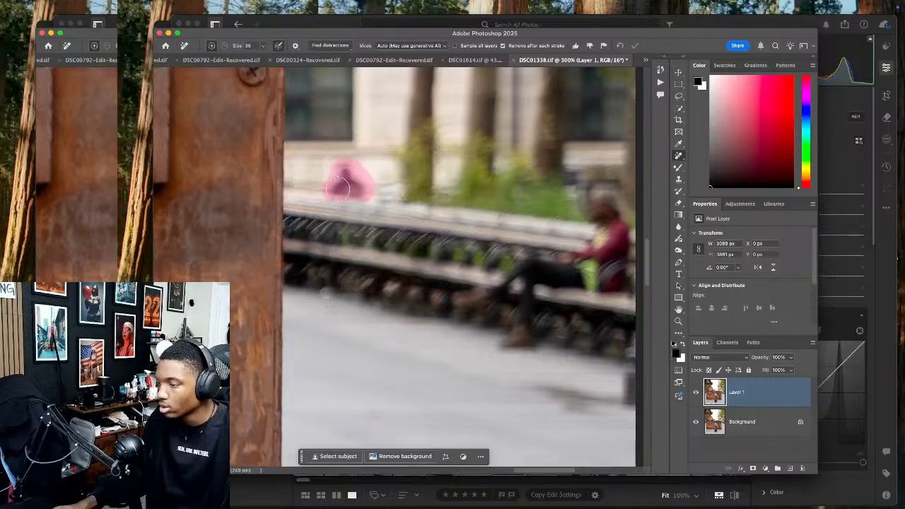
# Remove the person in the red top sitting with outstretched legs on the bench near the photo's edge
pyautogui.moveTo(558, 242)
pyautogui.mouseDown()
pyautogui.moveTo(431, 239)
pyautogui.moveTo(468, 190)
pyautogui.moveTo(464, 225)
pyautogui.moveTo(445, 250)
pyautogui.moveTo(338, 290)
pyautogui.moveTo(353, 302)
pyautogui.moveTo(401, 277)
pyautogui.moveTo(382, 335)
pyautogui.moveTo(391, 341)
pyautogui.moveTo(419, 274)
pyautogui.moveTo(477, 277)
pyautogui.moveTo(495, 267)
pyautogui.moveTo(483, 207)
pyautogui.moveTo(479, 252)
pyautogui.moveTo(454, 257)
pyautogui.mouseUp()
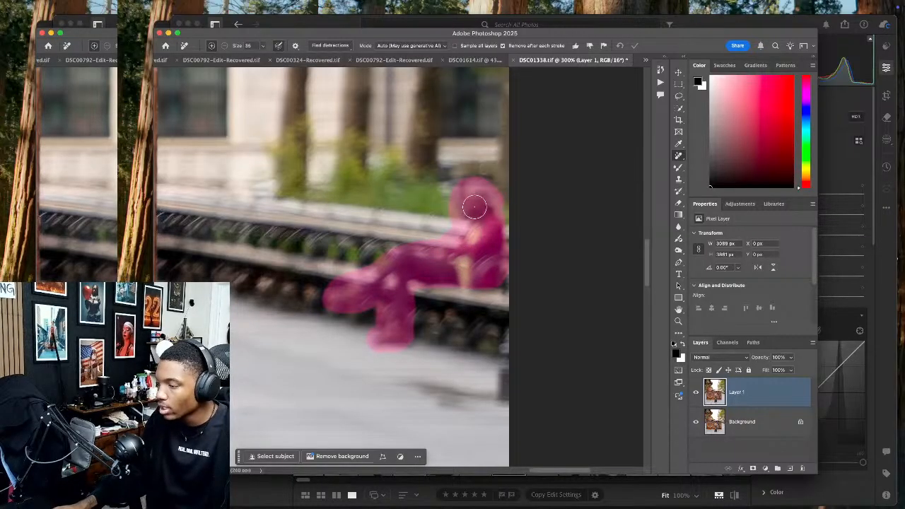
pyautogui.moveTo(475, 206)
pyautogui.mouseDown()
pyautogui.moveTo(495, 282)
pyautogui.moveTo(503, 281)
pyautogui.moveTo(493, 236)
pyautogui.moveTo(488, 282)
pyautogui.moveTo(419, 285)
pyautogui.moveTo(488, 236)
pyautogui.mouseUp()
pyautogui.moveTo(480, 203); pyautogui.dragTo(503, 265)
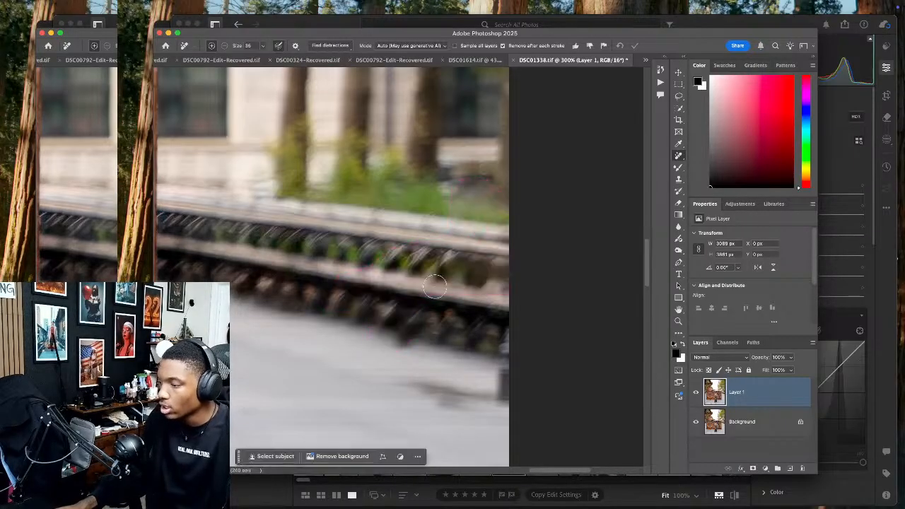
# Remove the dark stain, the fallen leaf and small dark specks from the pavement in front of the speaker
pyautogui.press('super+0')
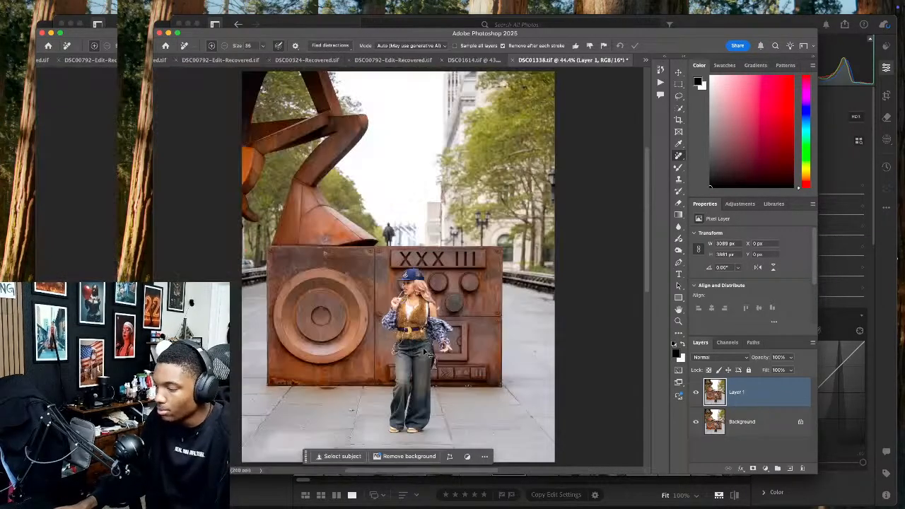
pyautogui.scroll(10, 286, 366)
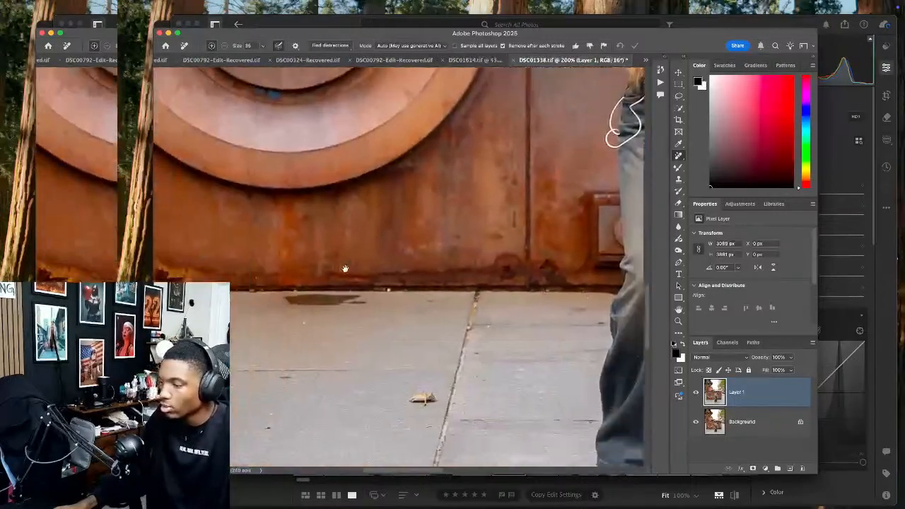
pyautogui.moveTo(346, 268); pyautogui.dragTo(349, 252)
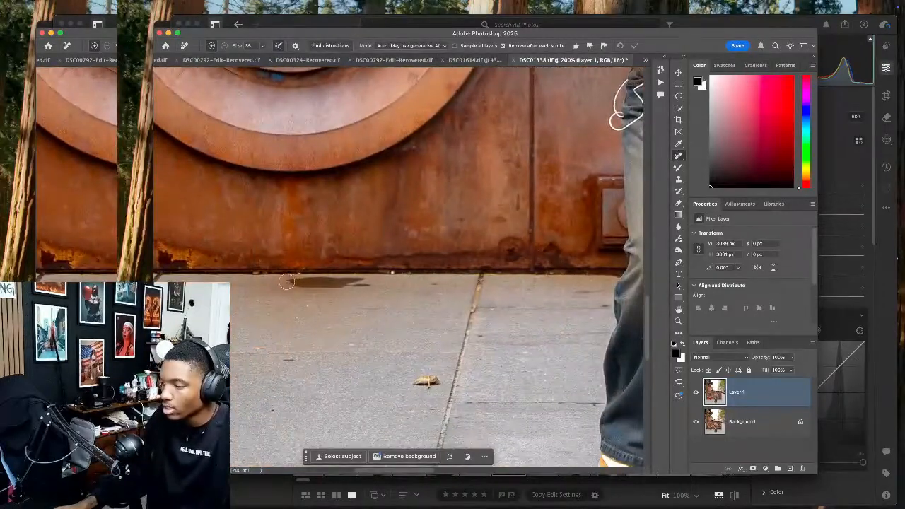
pyautogui.moveTo(295, 284); pyautogui.dragTo(370, 285)
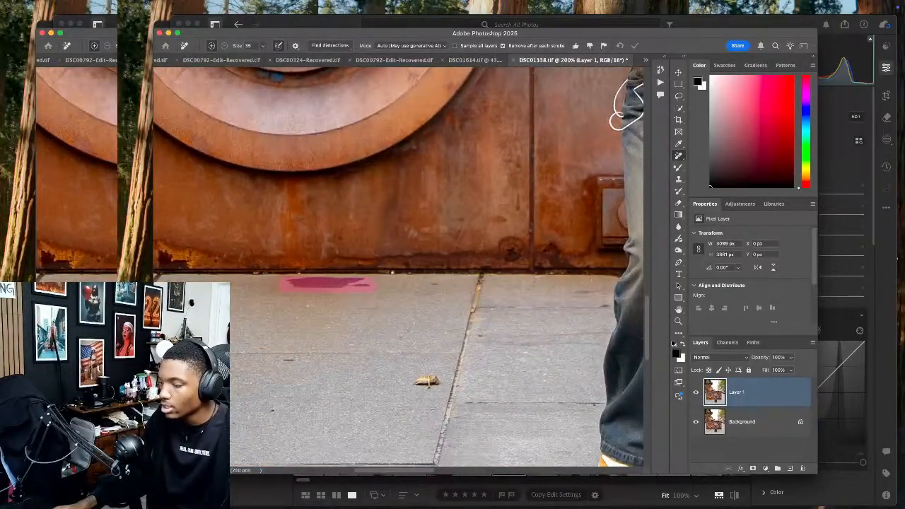
pyautogui.moveTo(422, 382); pyautogui.dragTo(435, 383)
pyautogui.moveTo(358, 380)
pyautogui.mouseDown()
pyautogui.moveTo(367, 346)
pyautogui.moveTo(449, 299)
pyautogui.moveTo(502, 291)
pyautogui.mouseUp()
pyautogui.moveTo(423, 342); pyautogui.dragTo(435, 342)
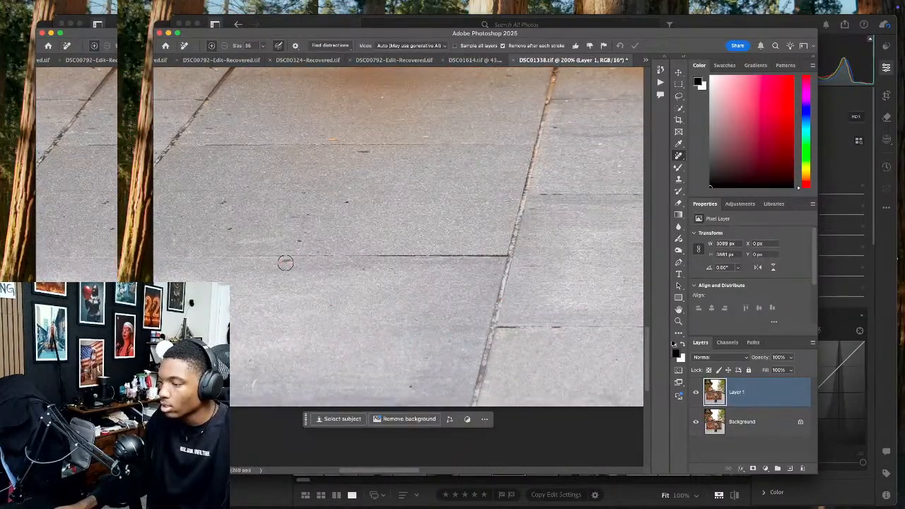
pyautogui.moveTo(297, 237); pyautogui.dragTo(303, 238)
pyautogui.moveTo(359, 152); pyautogui.dragTo(368, 152)
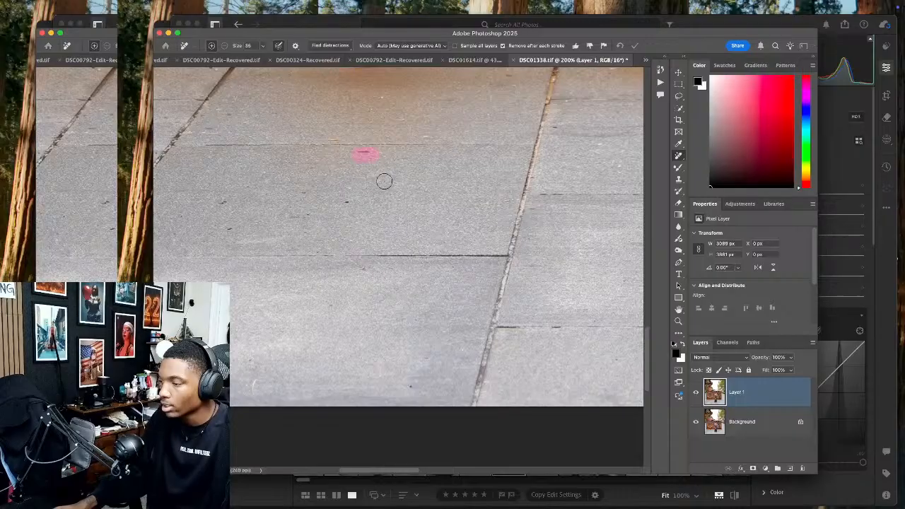
# Remove the small debris along the sculpture's base below the fast-forward, stop and pause symbols
pyautogui.scroll(10, 496, 180)
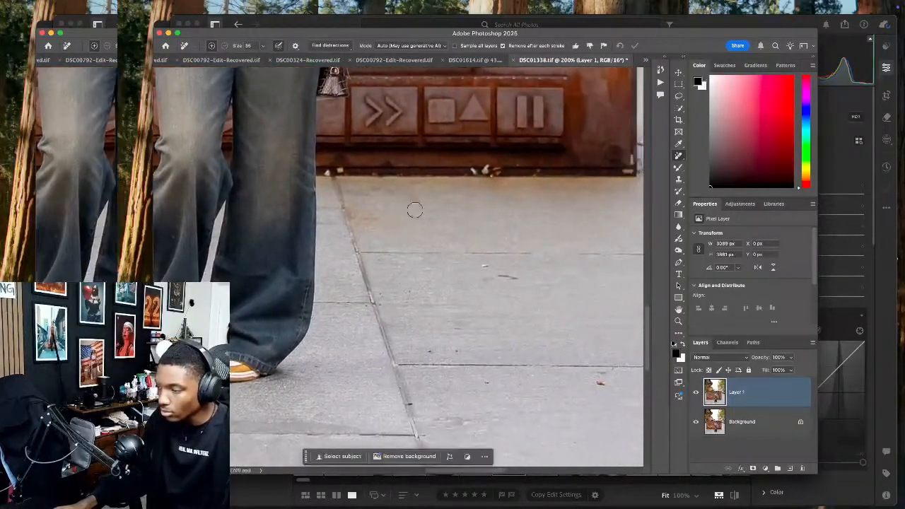
pyautogui.click(341, 170)
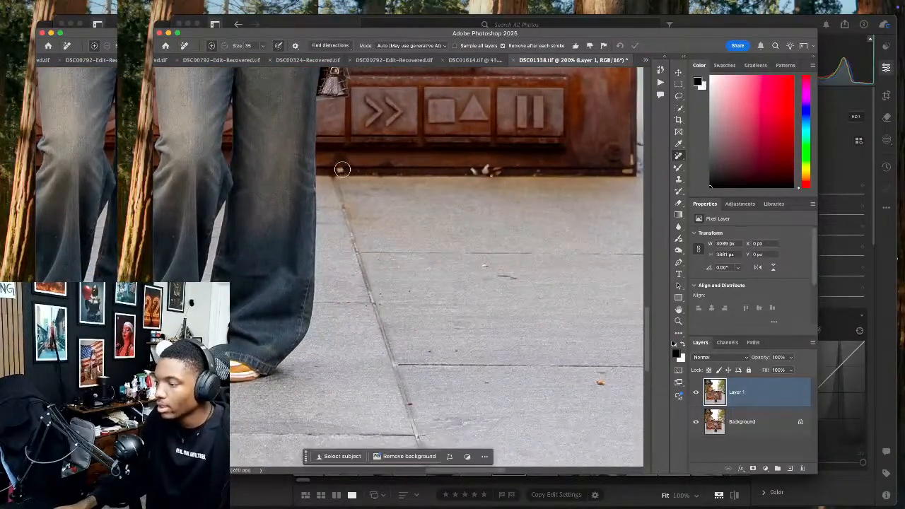
pyautogui.moveTo(479, 171); pyautogui.dragTo(501, 171)
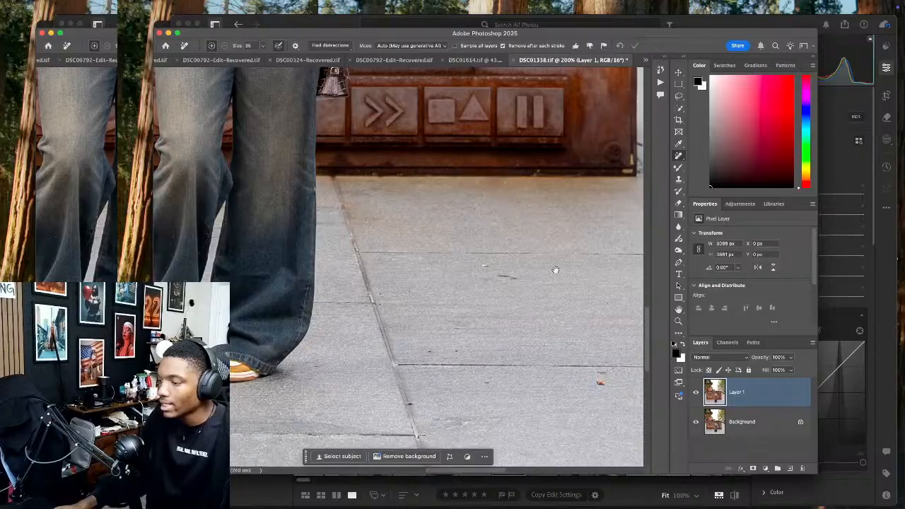
# Check the cleaned-up photo as a whole, and close DSC01338.tif with its changes saved
pyautogui.press('super+0')
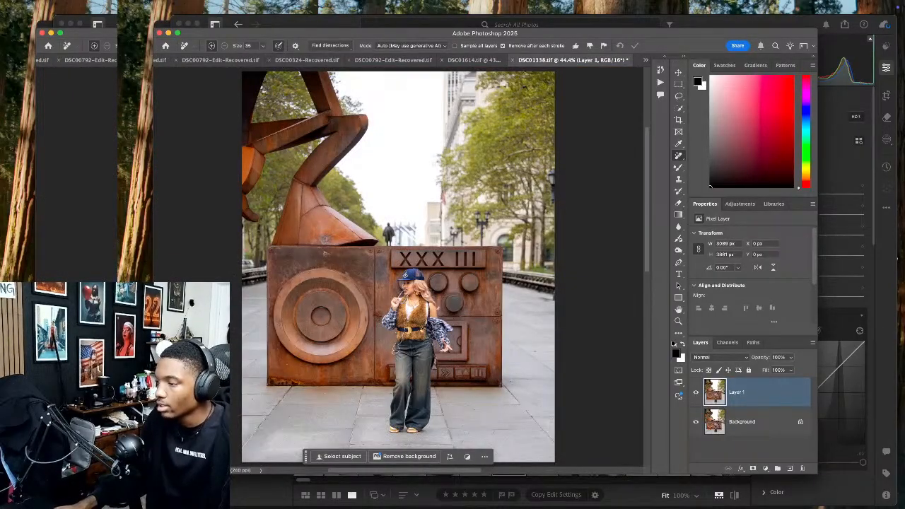
pyautogui.click(513, 60)
pyautogui.press('Return')
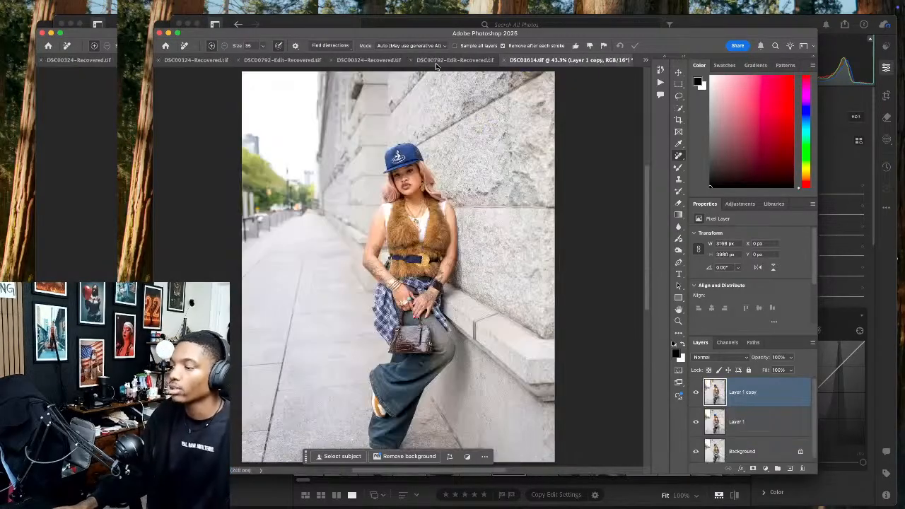
# Check the saved photo in Lightroom, return to Photoshop and bring up DSC00792-Edit-Recovered.tif
pyautogui.press('super+Tab')
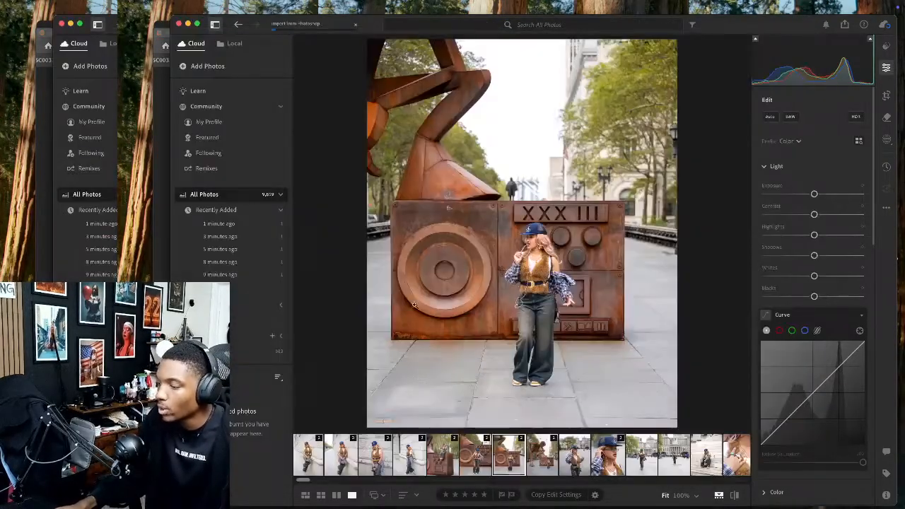
pyautogui.press('super+Tab')
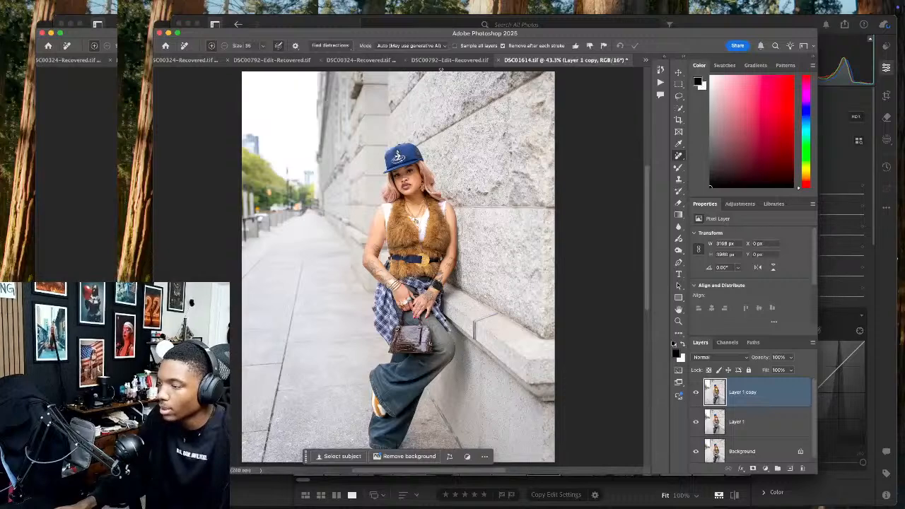
pyautogui.click(447, 61)
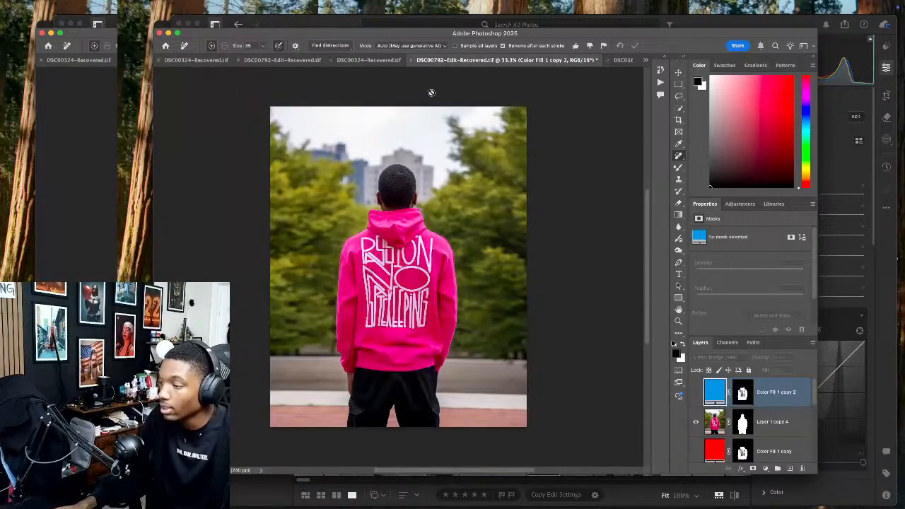
# Bring up DSC01614.tif and close it with its changes saved
pyautogui.click(623, 60)
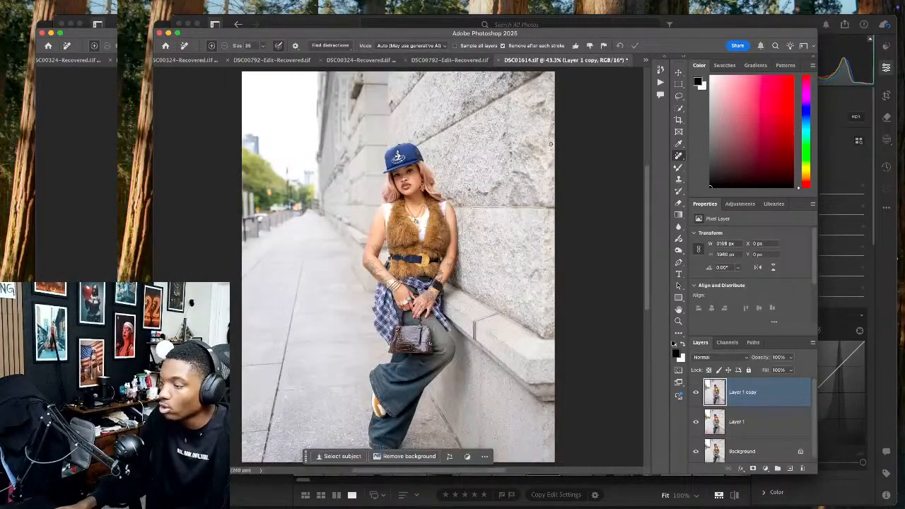
pyautogui.click(499, 60)
pyautogui.click(529, 190)
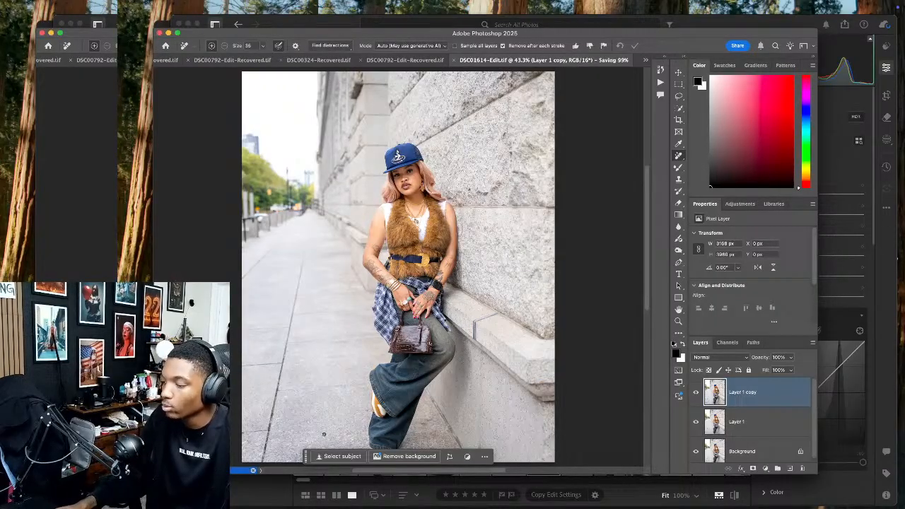
# Switch to Lightroom, select the photo of the woman walking across the plaza and open it for editing in Photoshop
pyautogui.click(320, 484)
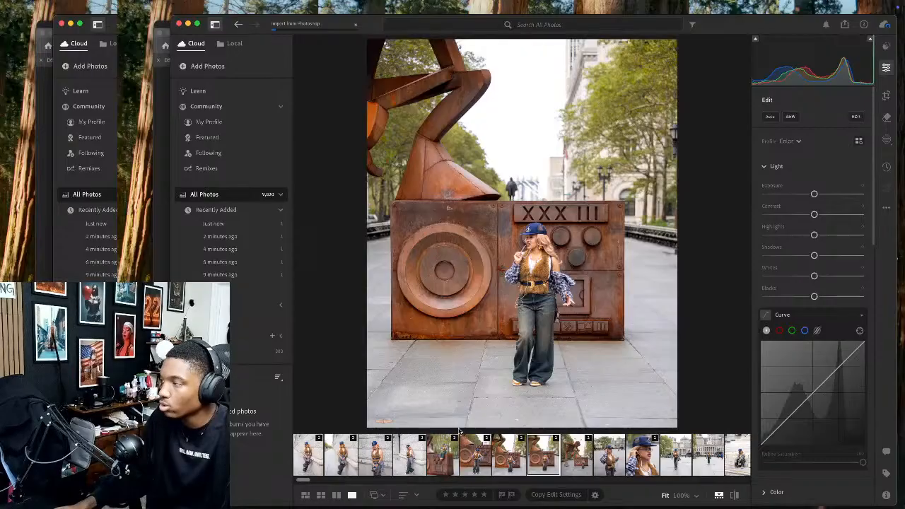
pyautogui.hscroll(3, 525, 462)
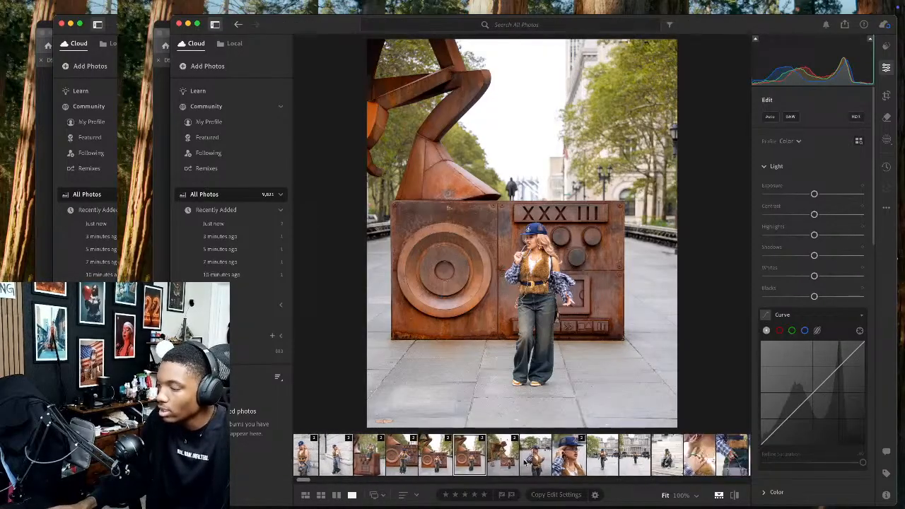
pyautogui.click(523, 457)
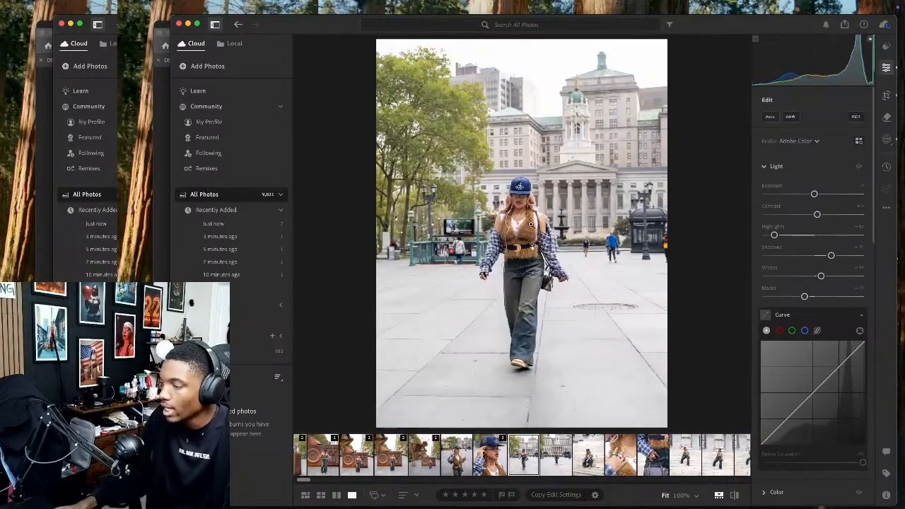
pyautogui.rightClick(524, 205)
pyautogui.moveTo(580, 268)
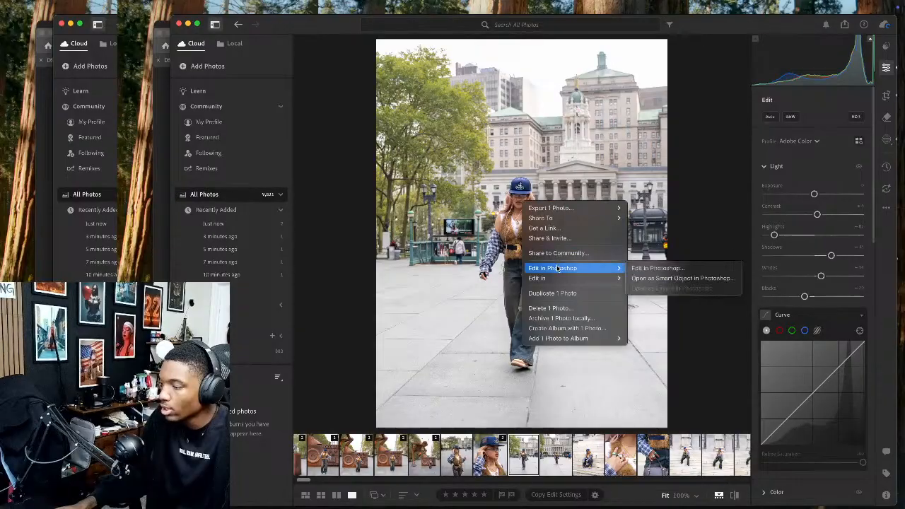
pyautogui.click(640, 269)
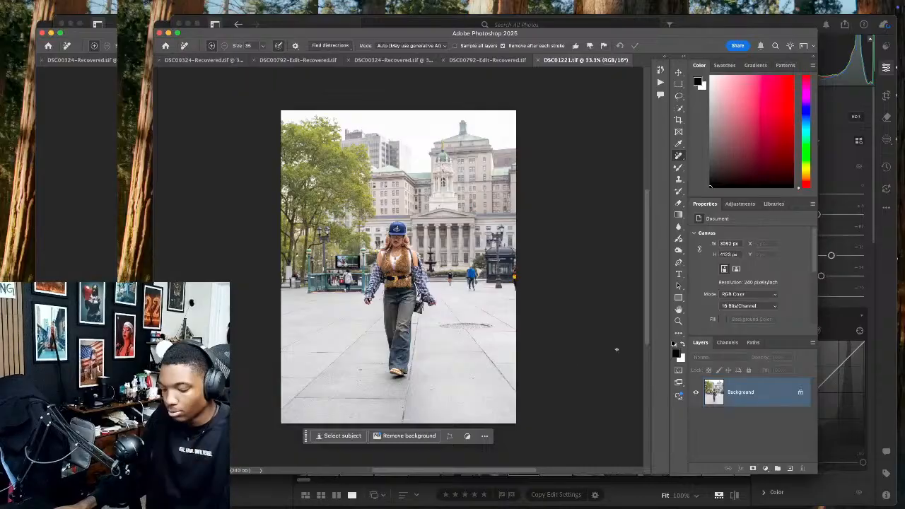
# Crop the plaza photo to a 4:5 ratio, tightening the frame around the walking woman and the building behind her
pyautogui.press('c')
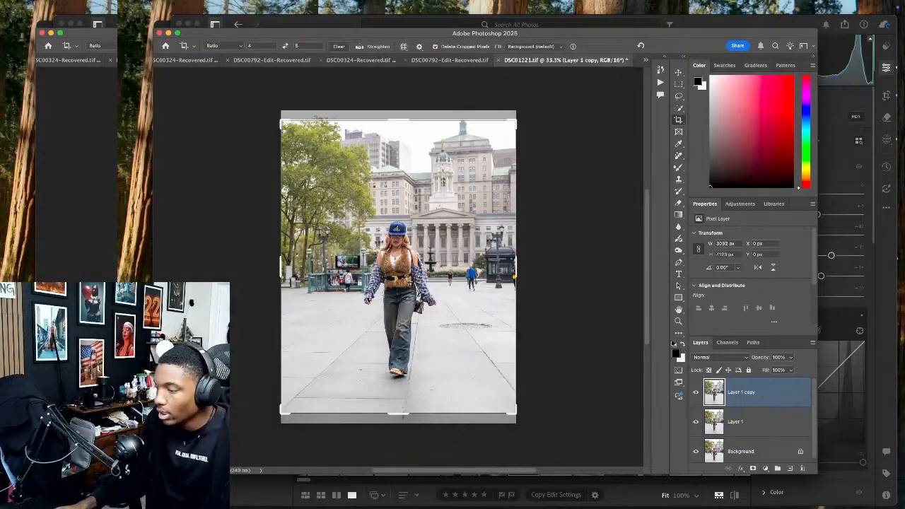
pyautogui.press('Escape')
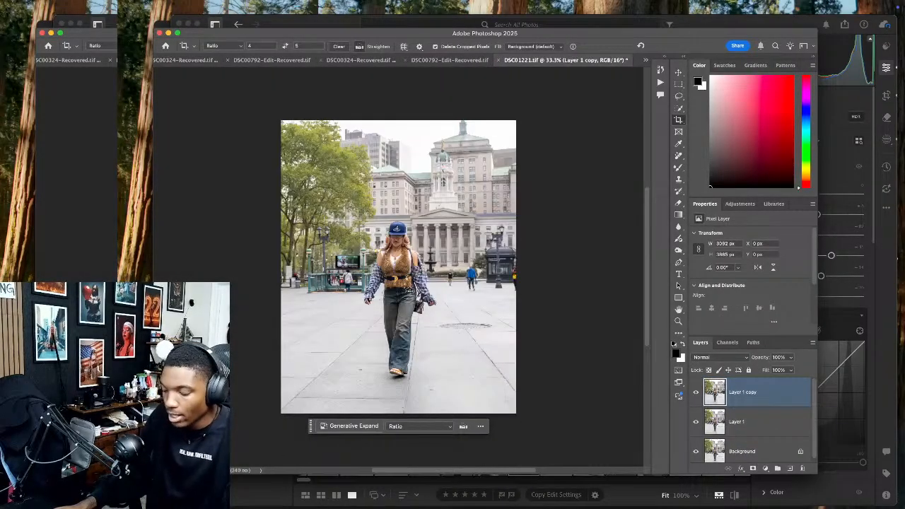
pyautogui.click(409, 289)
pyautogui.moveTo(447, 251); pyautogui.dragTo(446, 256)
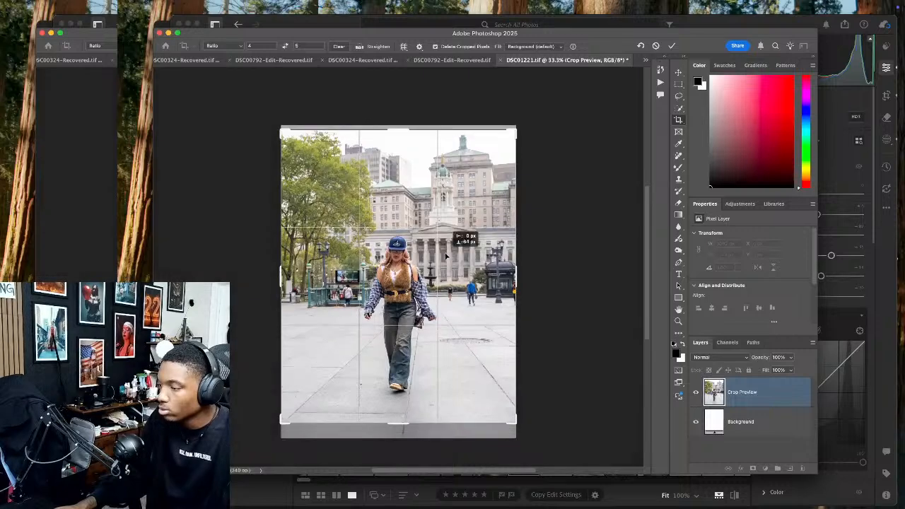
pyautogui.moveTo(524, 232); pyautogui.dragTo(526, 229)
pyautogui.press('Return')
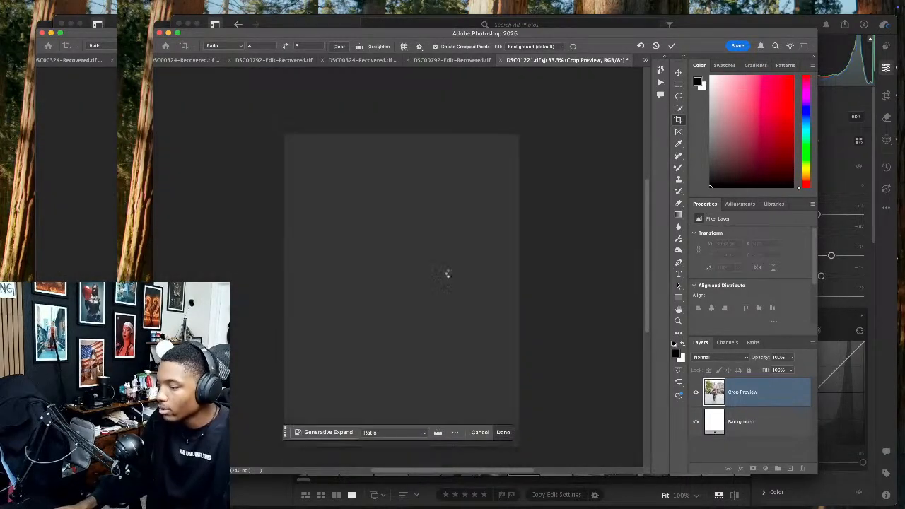
# Remove the round manhole cover from the pavement beside the woman, using the Remove tool at brush size 80
pyautogui.click(680, 157)
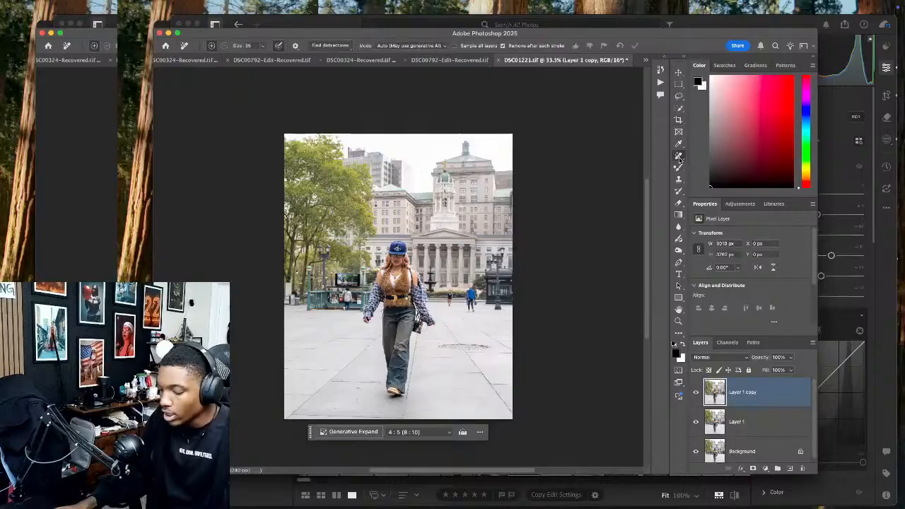
pyautogui.press('super+equal')
pyautogui.hscroll(5, 578, 302)
pyautogui.scroll(-3, 579, 302)
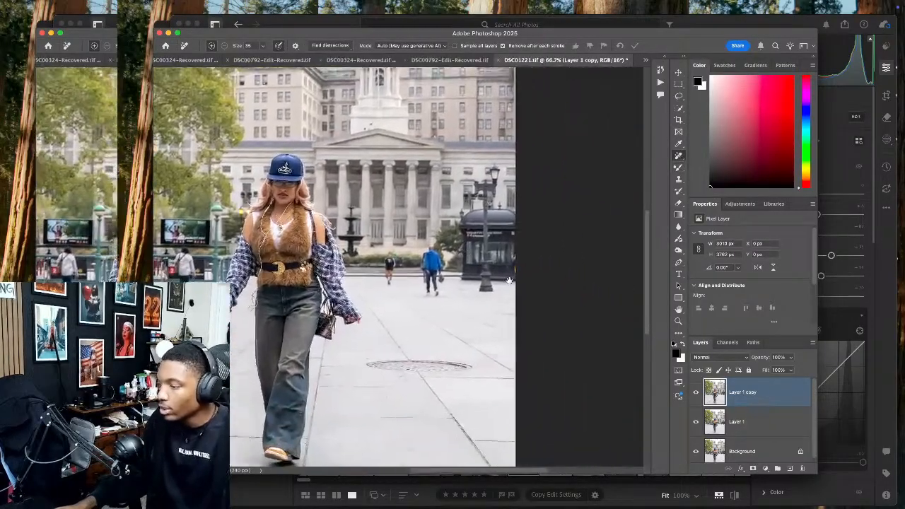
pyautogui.press(']')
pyautogui.press(']')
pyautogui.press(']')
pyautogui.press(']')
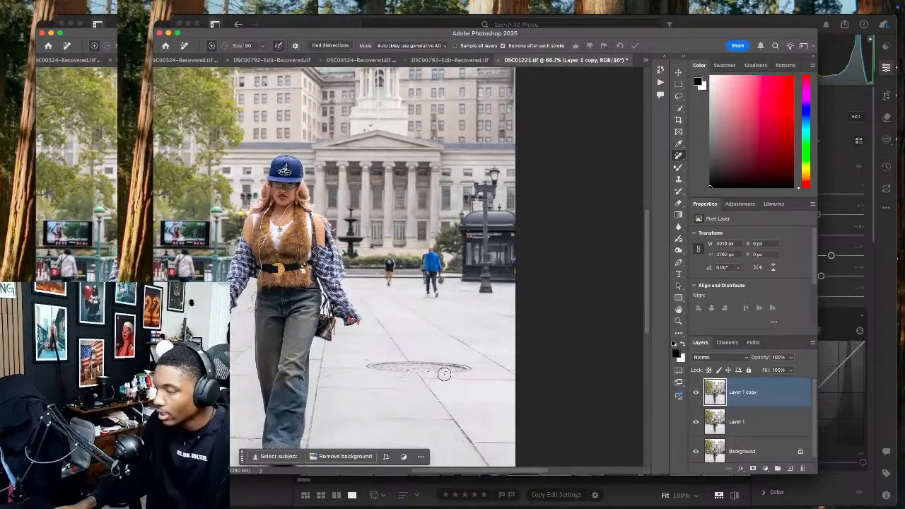
pyautogui.moveTo(466, 368)
pyautogui.mouseDown()
pyautogui.moveTo(372, 367)
pyautogui.moveTo(461, 369)
pyautogui.moveTo(397, 363)
pyautogui.moveTo(388, 375)
pyautogui.moveTo(410, 364)
pyautogui.mouseUp()
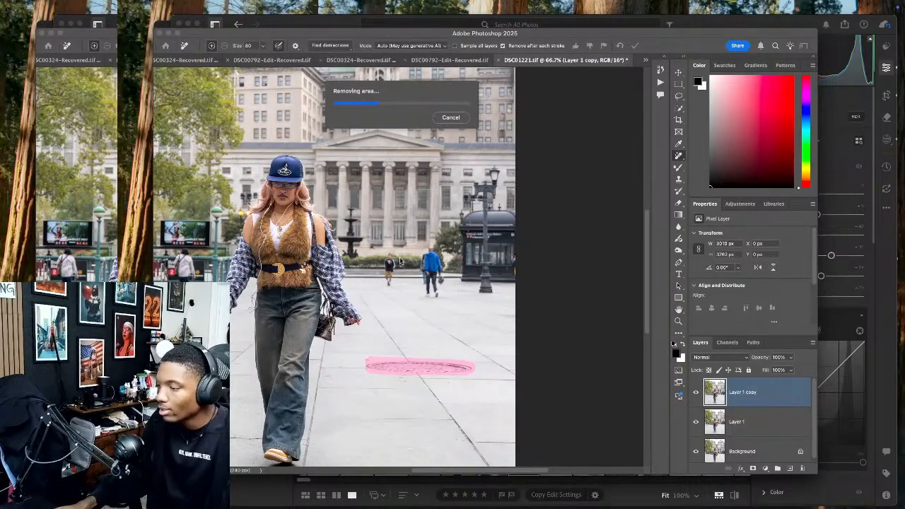
# Remove the two distant pedestrians near the fountain and kiosk, and the person standing by the green subway entrance
pyautogui.moveTo(389, 254); pyautogui.dragTo(386, 283)
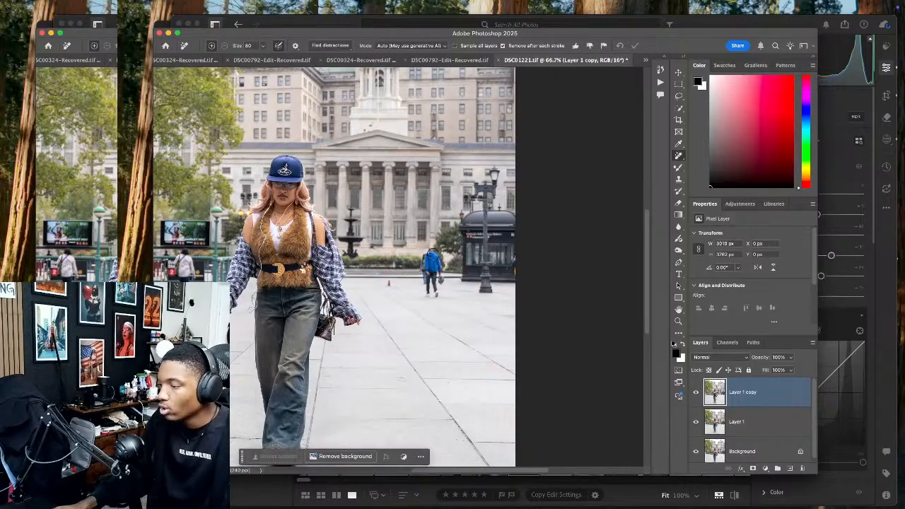
pyautogui.moveTo(426, 250)
pyautogui.mouseDown()
pyautogui.moveTo(427, 293)
pyautogui.moveTo(440, 281)
pyautogui.moveTo(431, 266)
pyautogui.mouseUp()
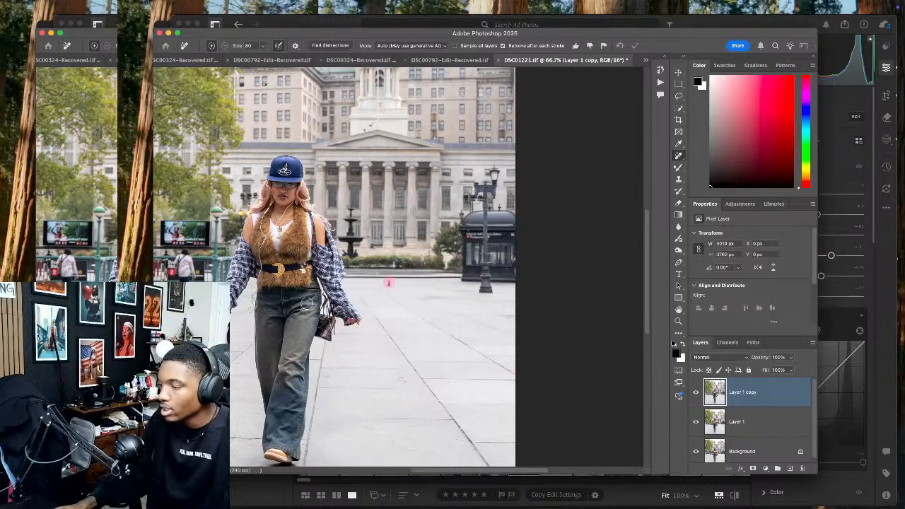
pyautogui.hscroll(-5, 388, 283)
pyautogui.hscroll(-1, 442, 268)
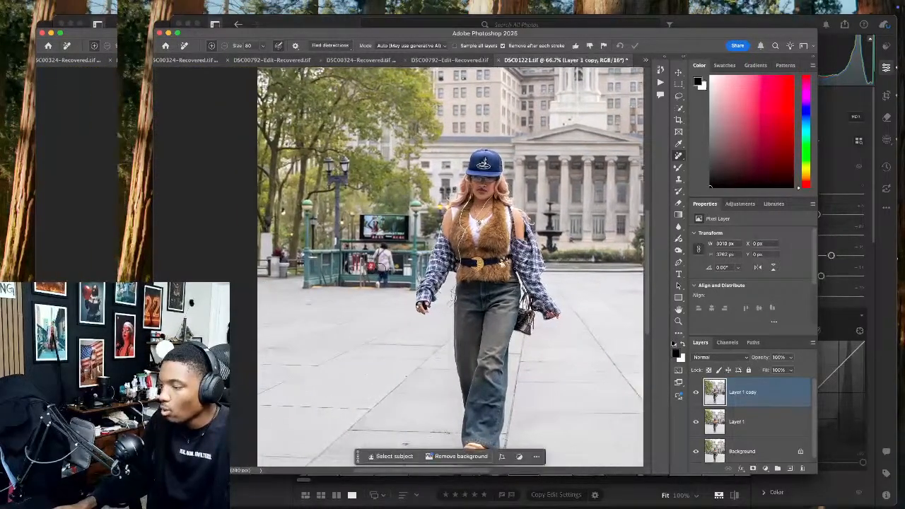
pyautogui.moveTo(377, 285); pyautogui.dragTo(377, 259)
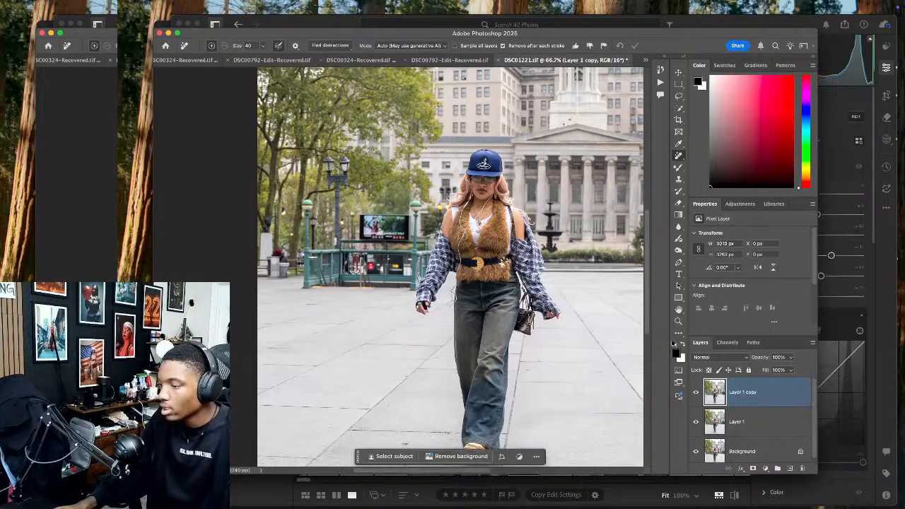
# Remove the dark marks and small specks from the pavement around the woman's feet
pyautogui.scroll(-3, 460, 313)
pyautogui.hscroll(3, 460, 314)
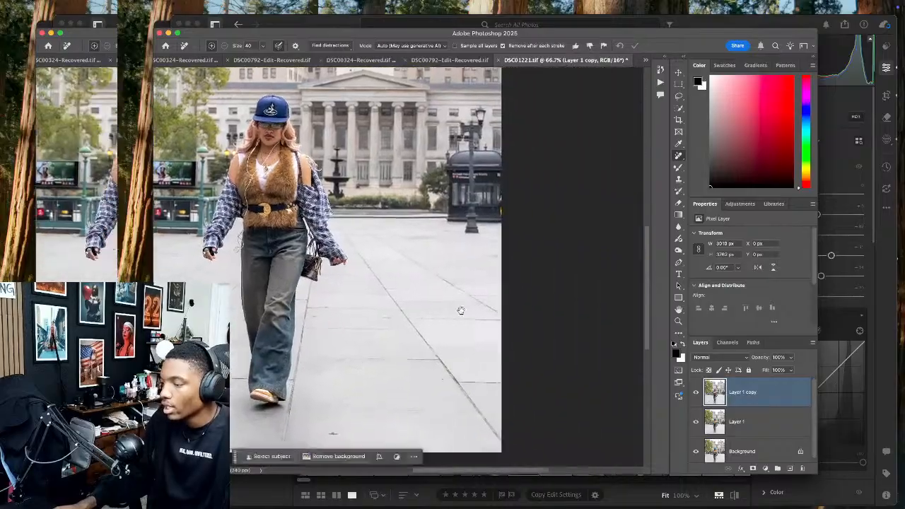
pyautogui.scroll(-1, 480, 305)
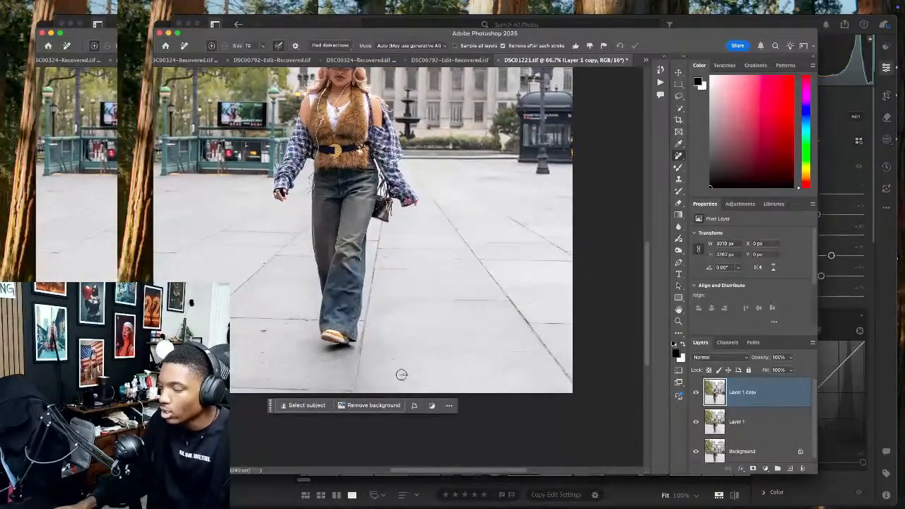
pyautogui.press(']')
pyautogui.moveTo(396, 376); pyautogui.dragTo(411, 374)
pyautogui.click(263, 330)
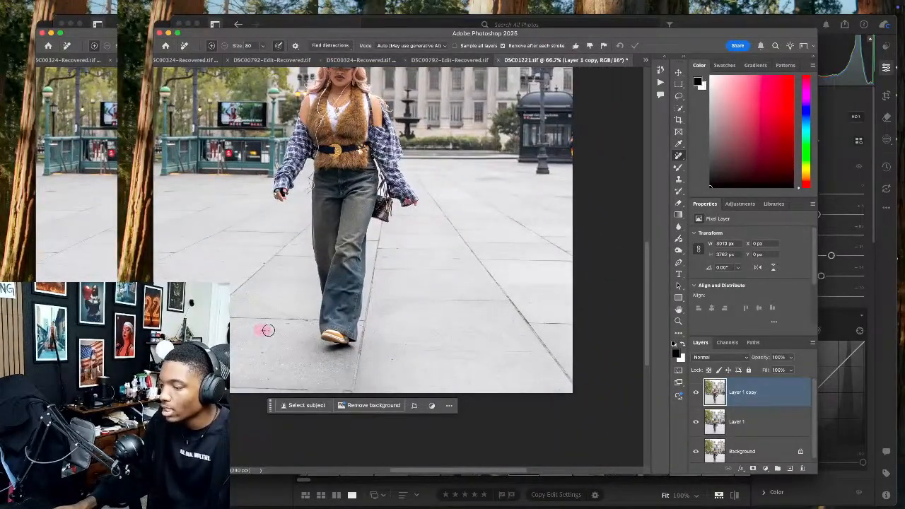
pyautogui.click(235, 368)
pyautogui.moveTo(260, 352); pyautogui.dragTo(273, 384)
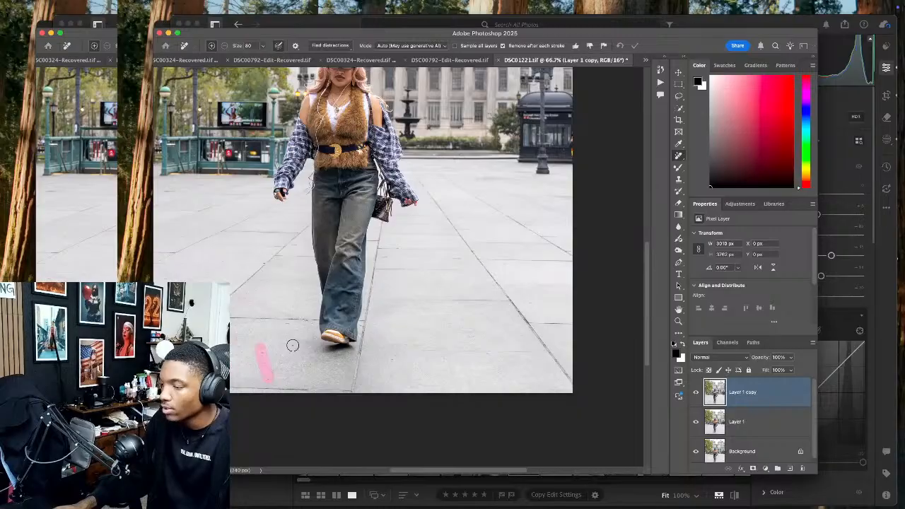
# Check the cleaned-up plaza photo as a whole, and close DSC01221.tif with its changes saved
pyautogui.scroll(-5, 457, 229)
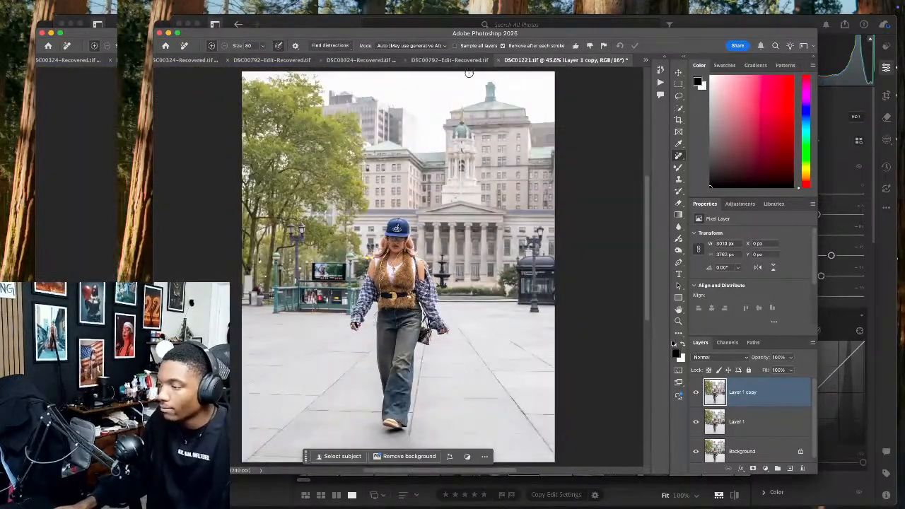
pyautogui.click(501, 62)
pyautogui.press('Return')
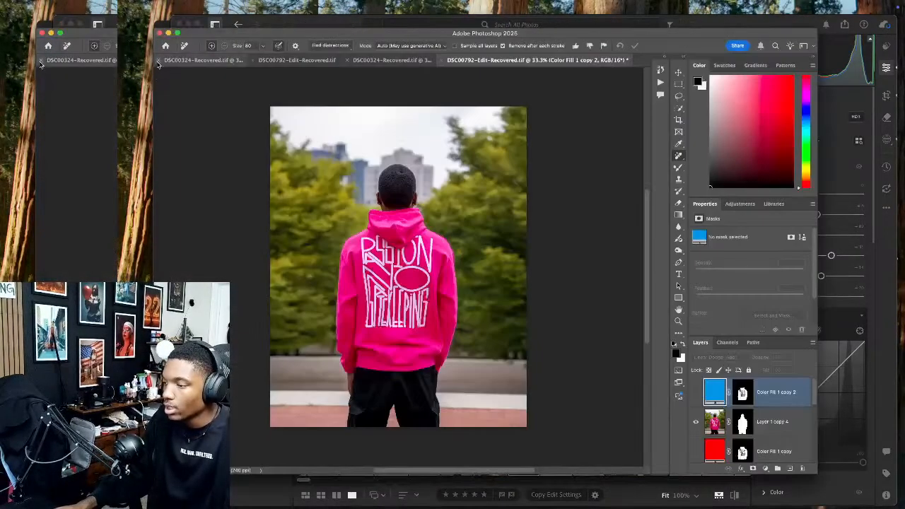
# Close both DSC00324-Recovered.tif documents and one of the DSC00792-Edit-Recovered.tif documents without saving their changes
pyautogui.click(159, 61)
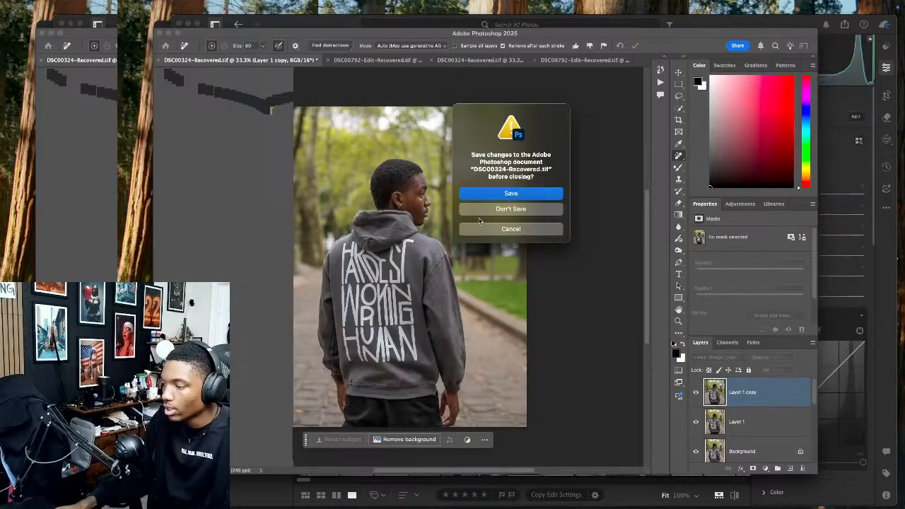
pyautogui.click(510, 210)
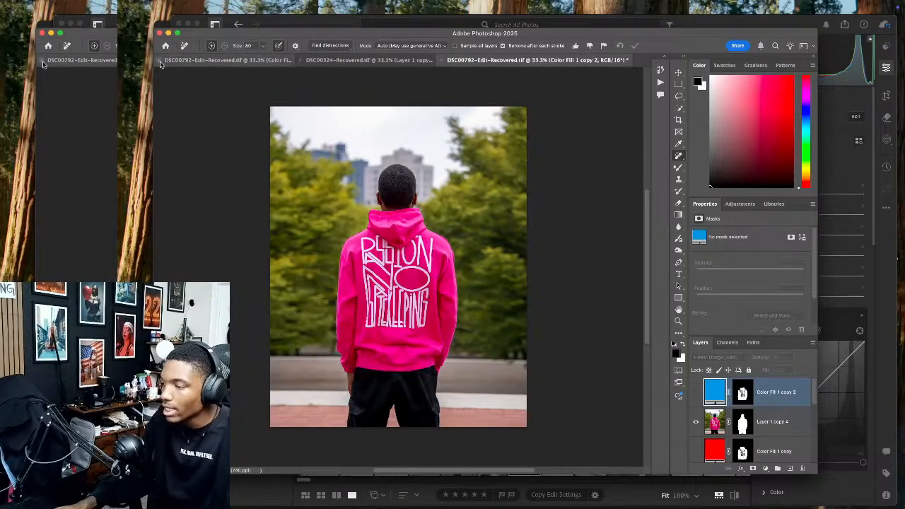
pyautogui.click(510, 210)
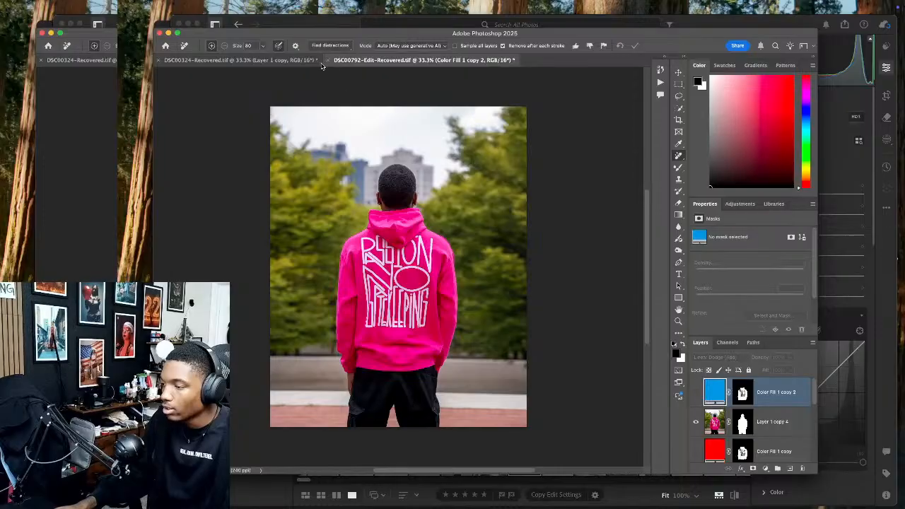
pyautogui.click(297, 61)
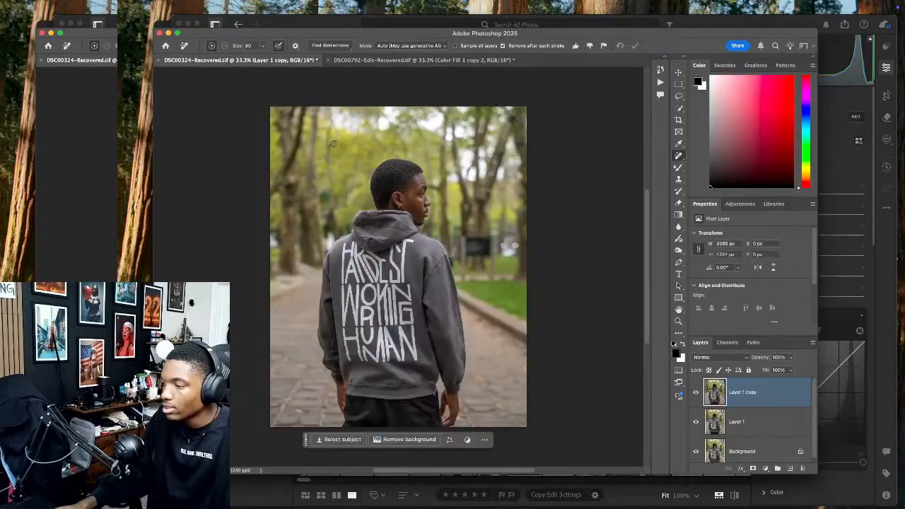
pyautogui.click(157, 61)
pyautogui.click(495, 212)
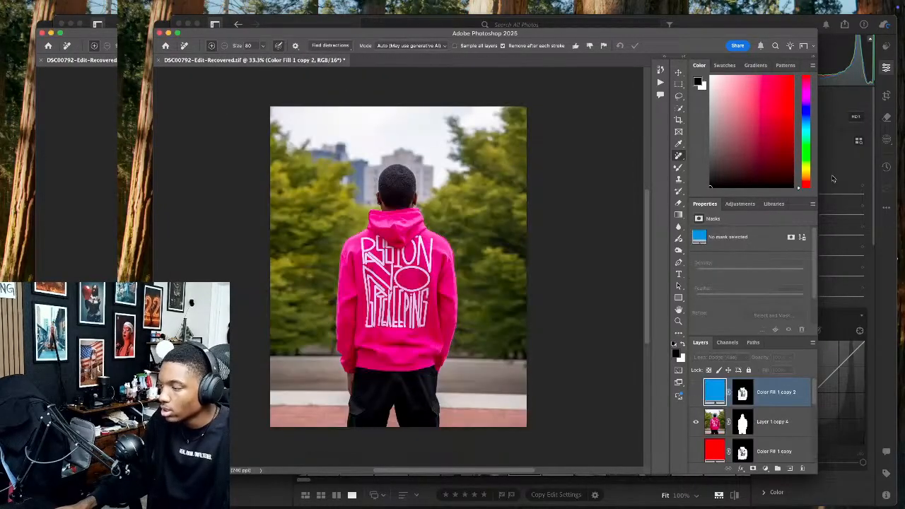
# Return to Lightroom and select the photo of the woman posing on the stone steps in front of the column
pyautogui.click(835, 177)
pyautogui.hscroll(5, 598, 456)
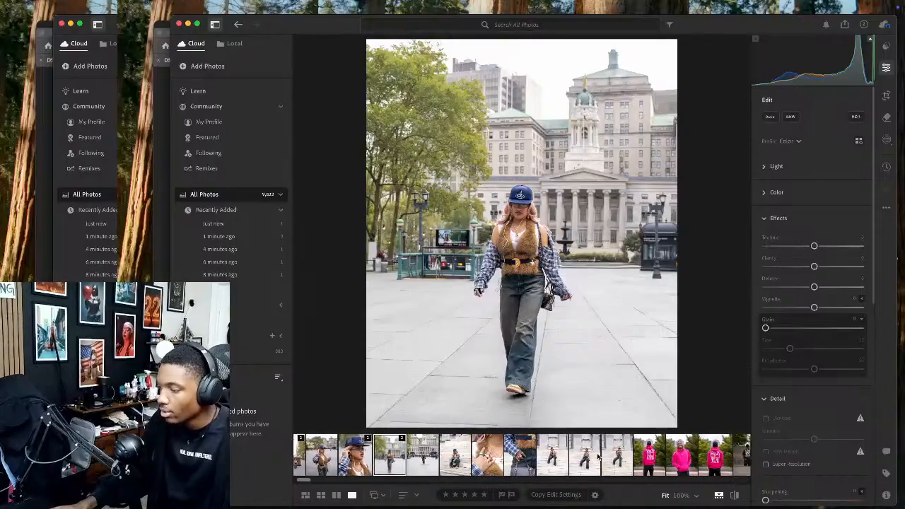
pyautogui.hscroll(3, 598, 457)
pyautogui.click(554, 454)
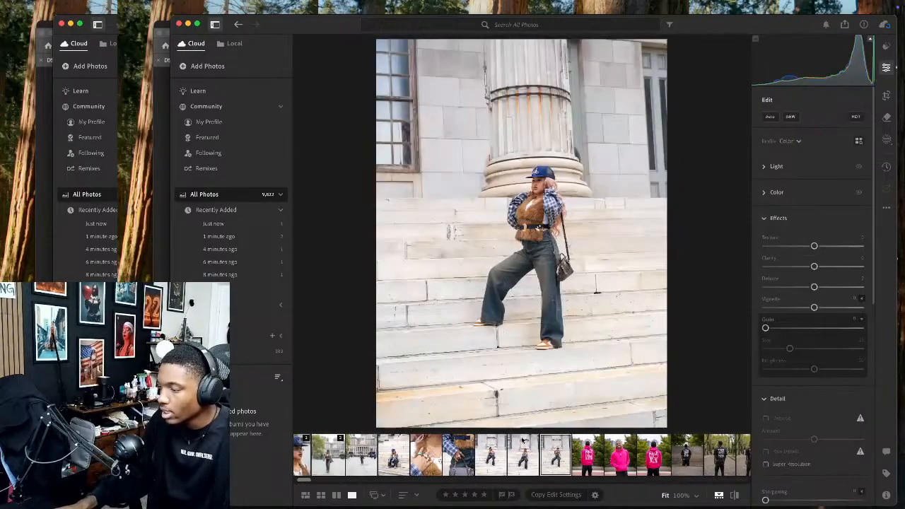
# Straighten the stone-steps photo by rotating it slightly within its 3 x 4 crop
pyautogui.press('c')
pyautogui.moveTo(657, 155); pyautogui.dragTo(656, 121)
pyautogui.press('c')
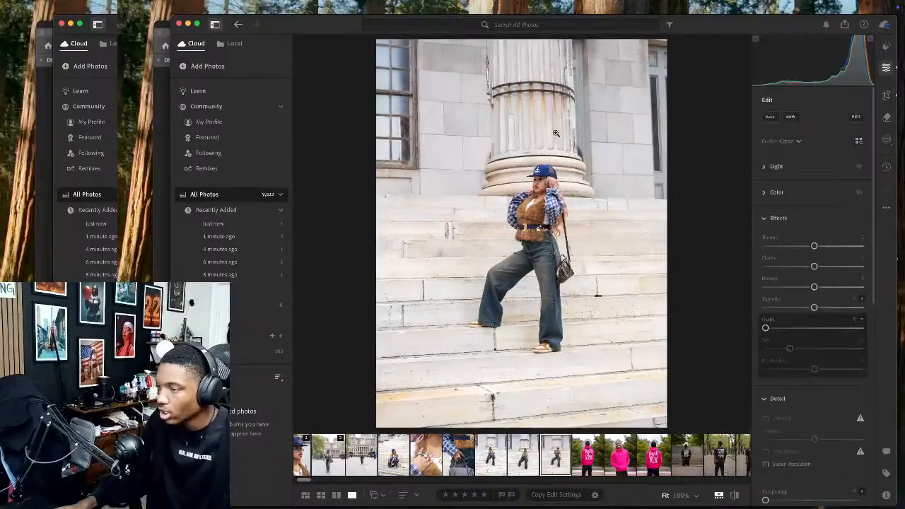
pyautogui.press('c')
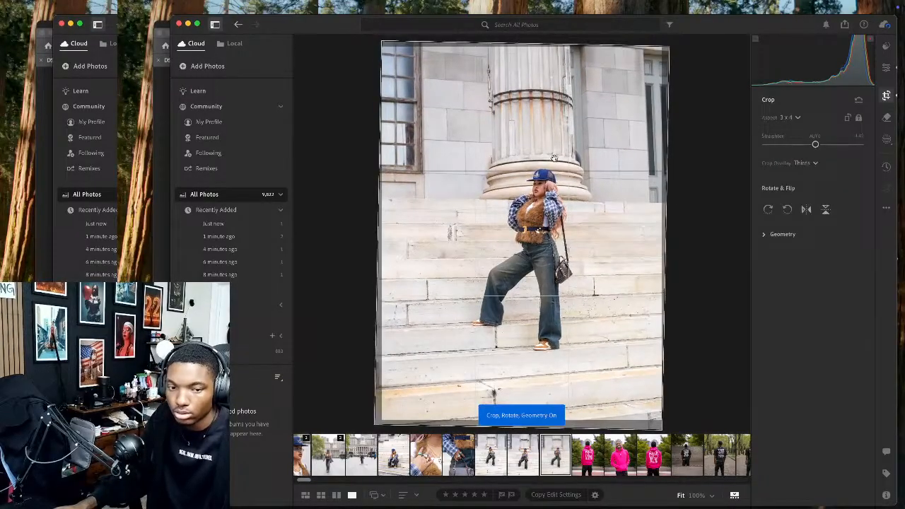
pyautogui.press('c')
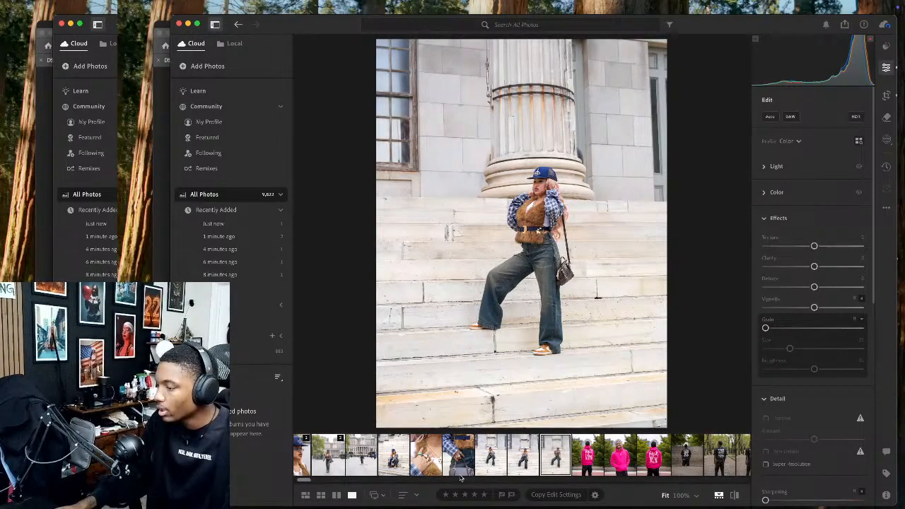
# Select the neighbouring stone-steps photo with the woman's hand on her raised leg and raise its Highlights to a milder negative setting
pyautogui.click(524, 455)
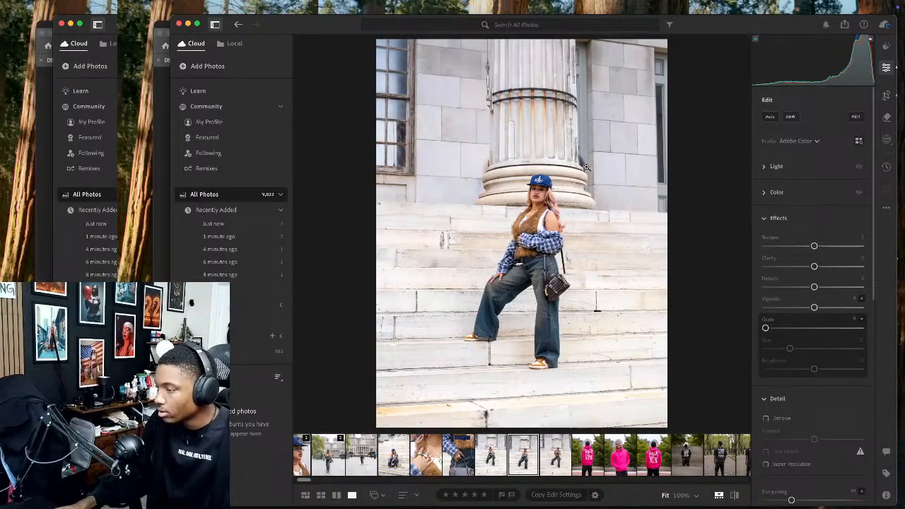
pyautogui.moveTo(586, 167)
pyautogui.mouseDown()
pyautogui.moveTo(602, 168)
pyautogui.moveTo(583, 172)
pyautogui.mouseUp()
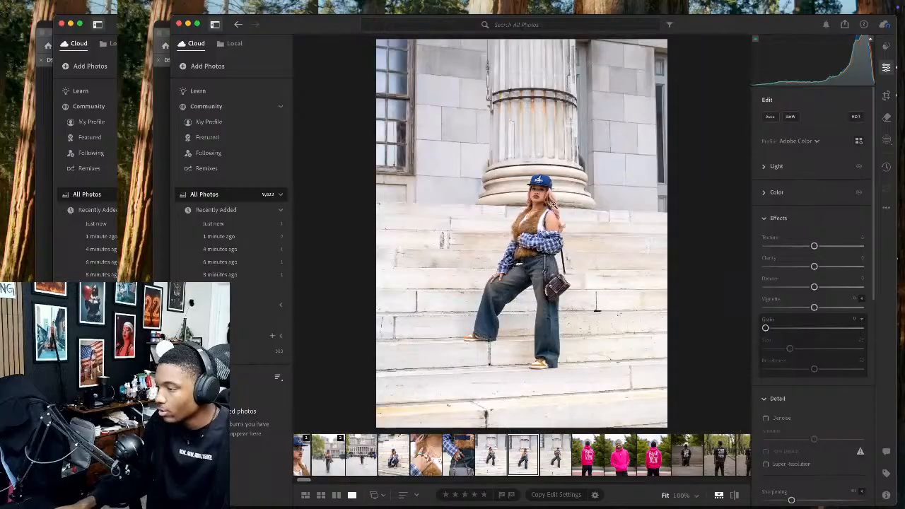
pyautogui.rightClick(571, 236)
pyautogui.click(714, 228)
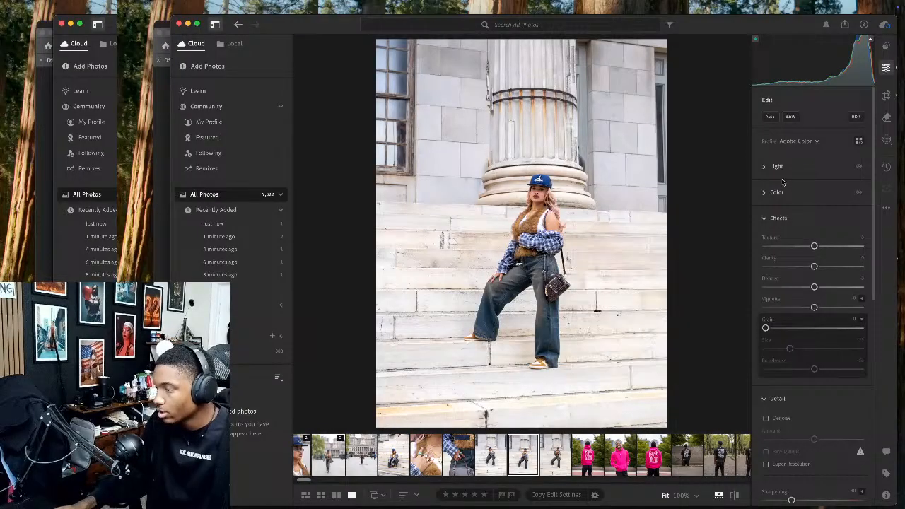
pyautogui.click(765, 167)
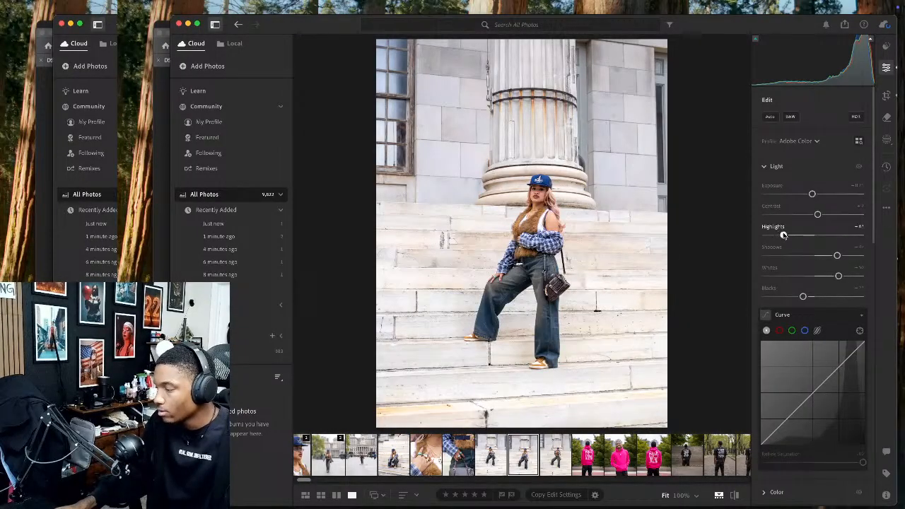
pyautogui.moveTo(784, 236); pyautogui.dragTo(807, 236)
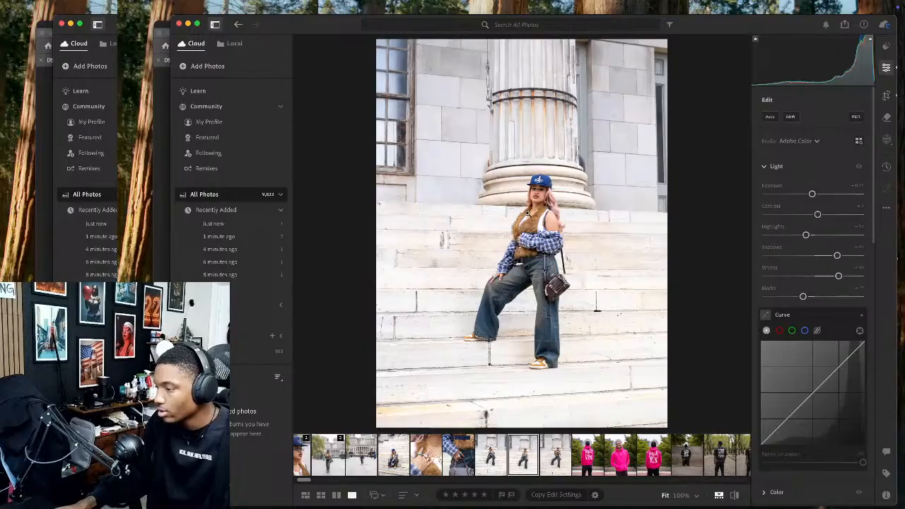
# Open this stone-steps photo in Photoshop as DSC01102.tif and duplicate its background layer
pyautogui.rightClick(527, 212)
pyautogui.moveTo(594, 280)
pyautogui.click(672, 279)
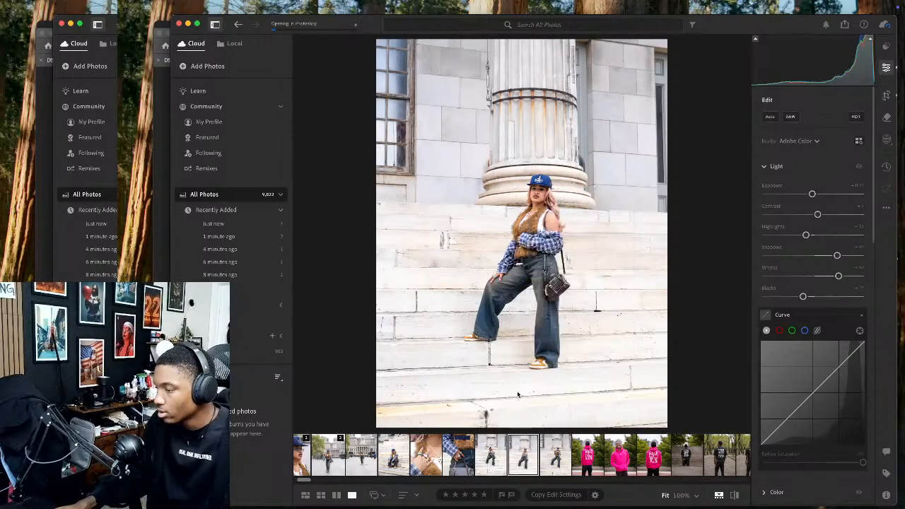
pyautogui.click(494, 454)
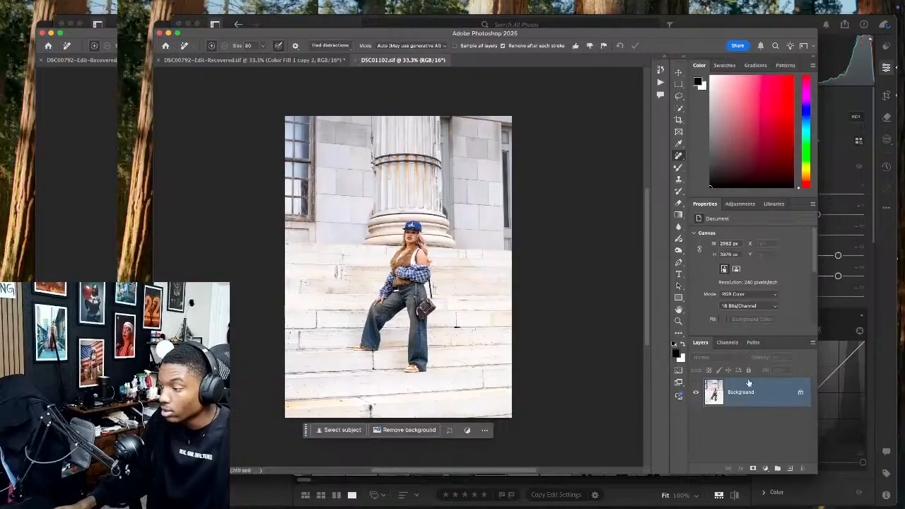
pyautogui.press('super+j')
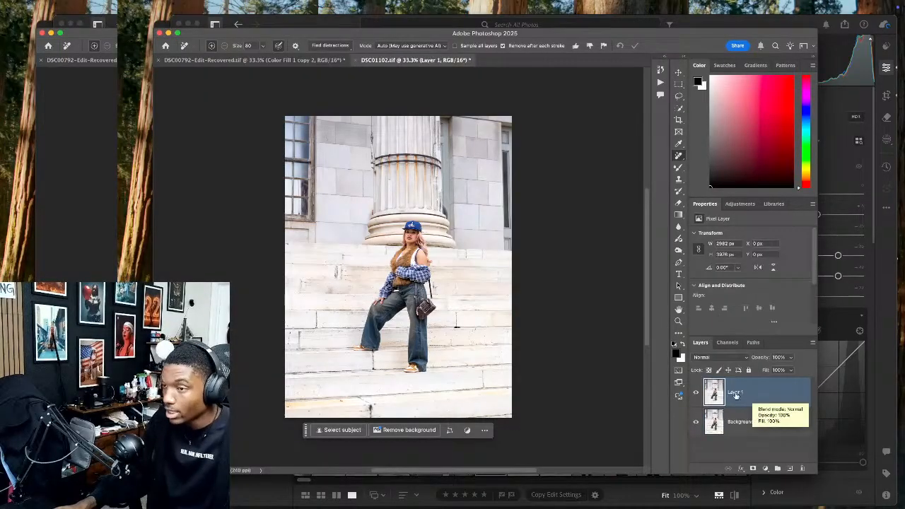
# Crop DSC01102.tif to a 4:5 ratio, including more of the column above the woman, and rotate it slightly to straighten it
pyautogui.press('c')
pyautogui.moveTo(446, 216); pyautogui.dragTo(437, 228)
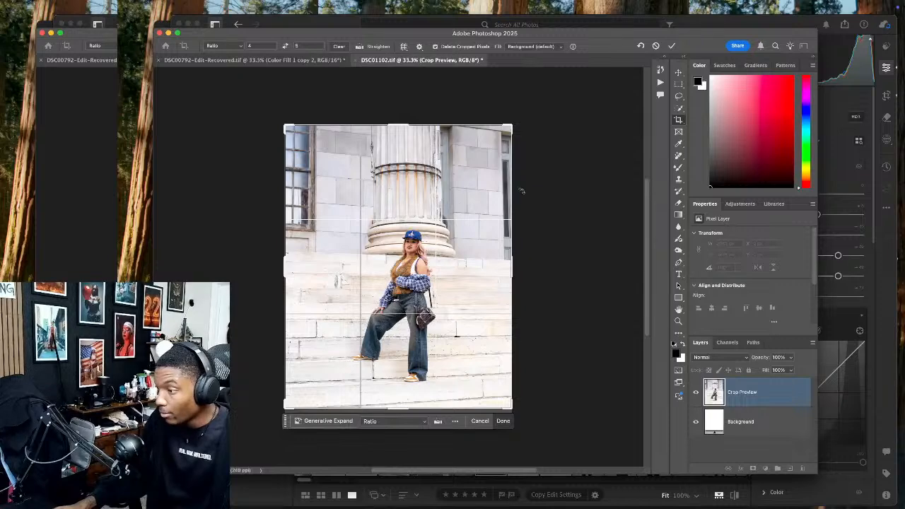
pyautogui.moveTo(522, 191); pyautogui.dragTo(522, 194)
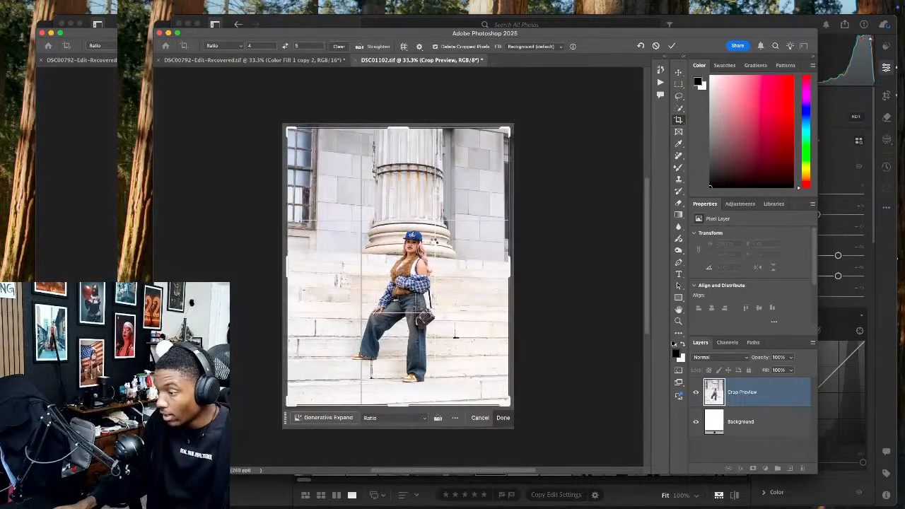
pyautogui.press('Return')
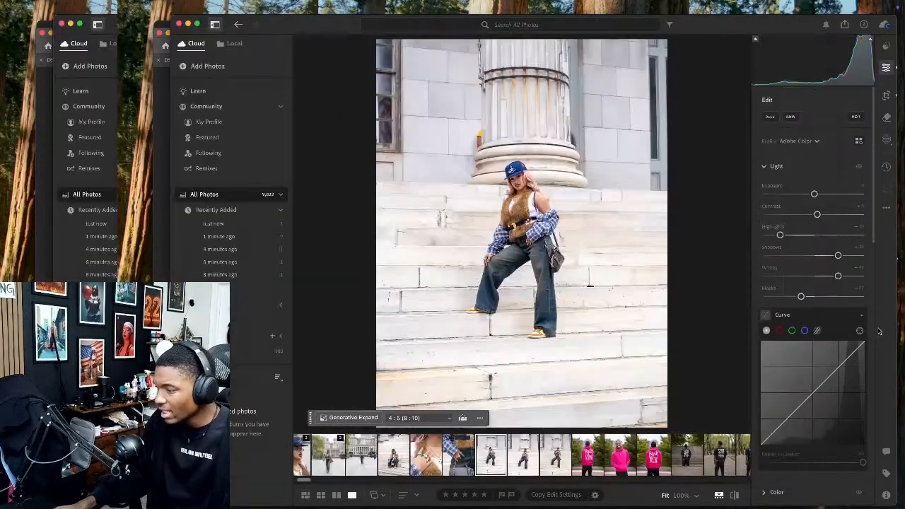
# Return to Lightroom, mask the subject in the handbag close-up, and raise the mask's Highlights and its Shadows, the latter to about +51
pyautogui.click(877, 333)
pyautogui.click(460, 455)
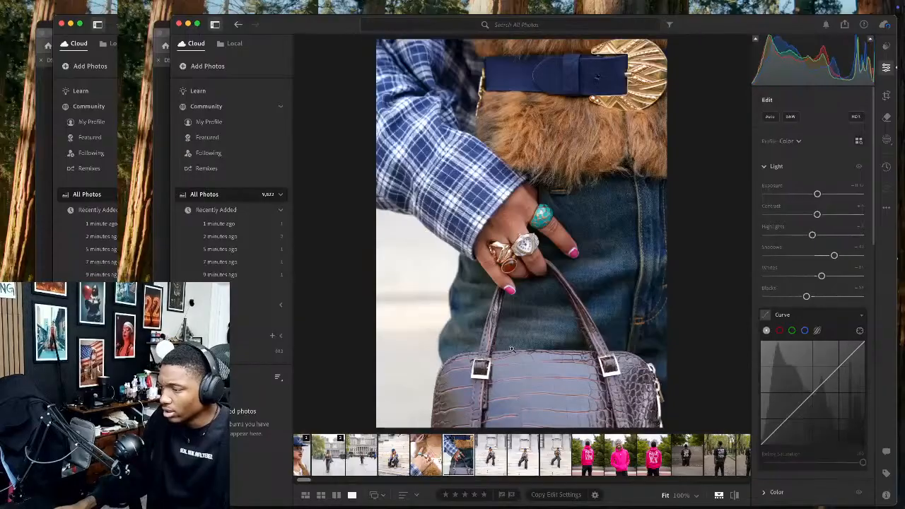
pyautogui.click(889, 142)
pyautogui.click(775, 130)
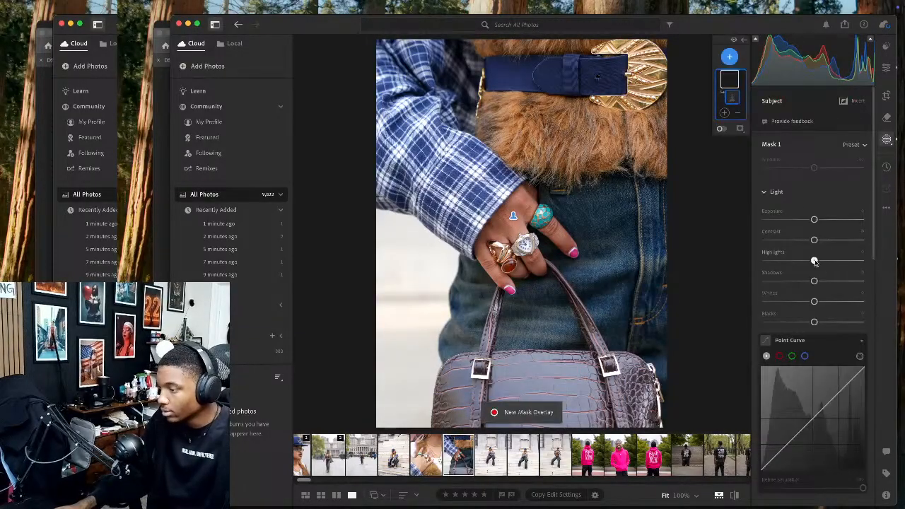
pyautogui.moveTo(814, 262); pyautogui.dragTo(843, 280)
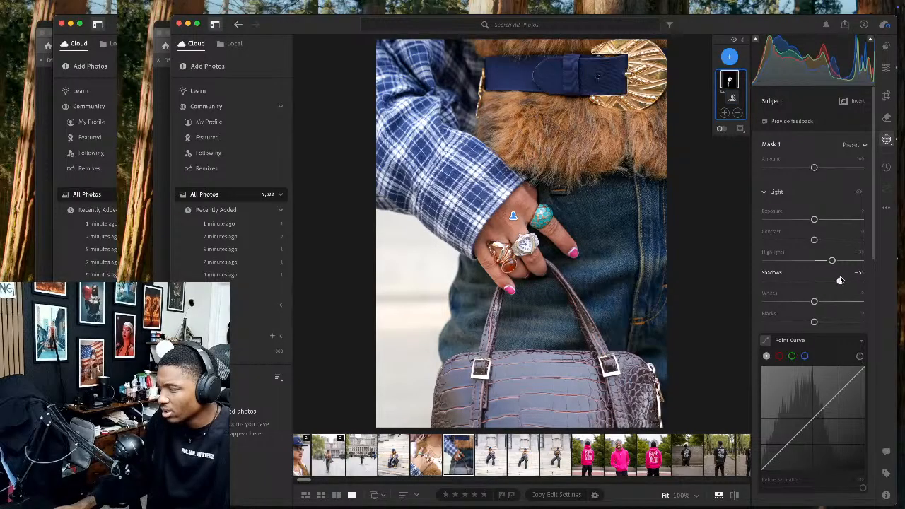
# Open the masked handbag close-up in Photoshop for editing
pyautogui.rightClick(503, 204)
pyautogui.moveTo(547, 275)
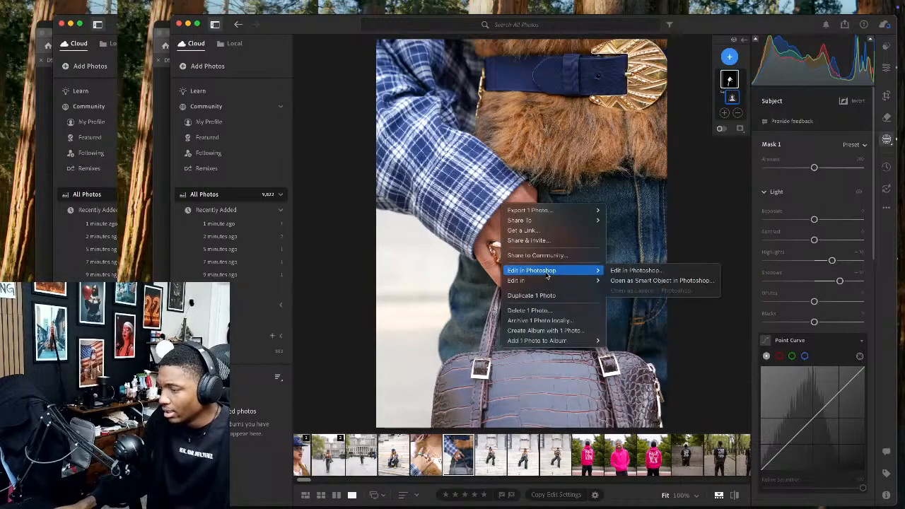
pyautogui.click(635, 270)
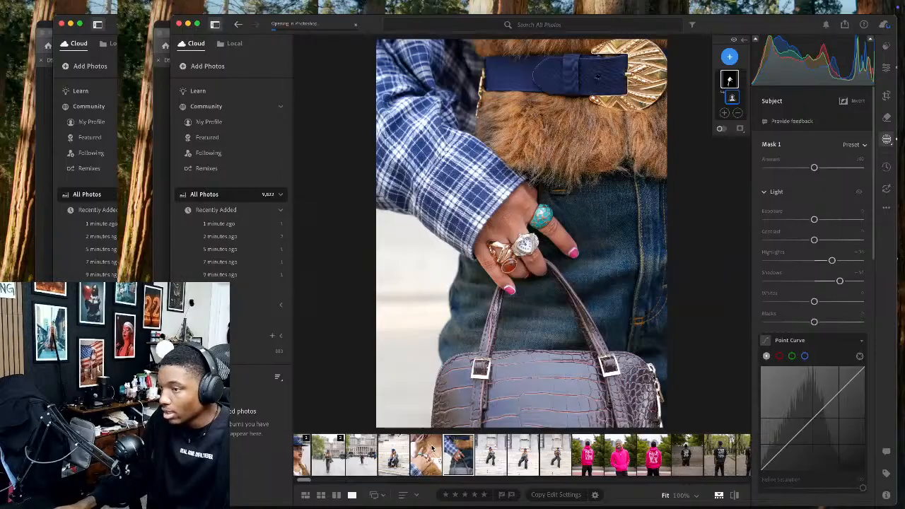
# In Lightroom, select the close-up of the ringed hand on the fur vest and create a subject mask
pyautogui.press('Left')
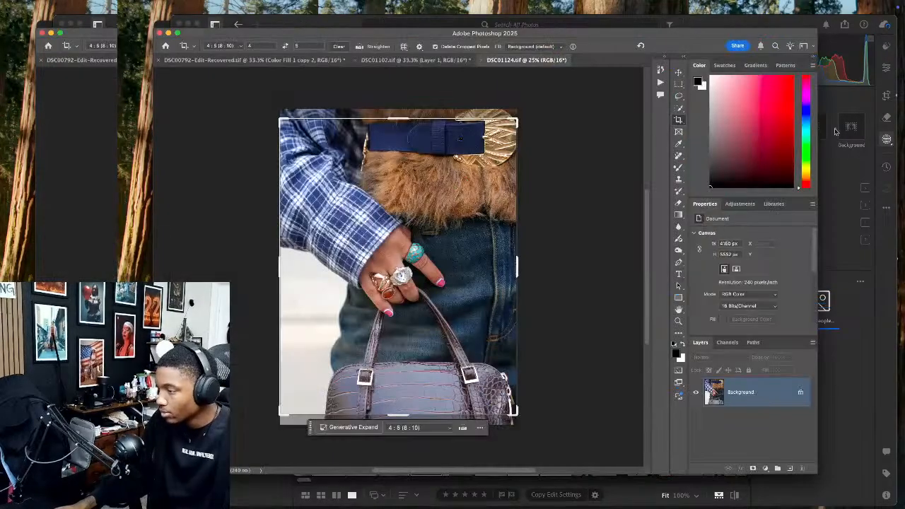
pyautogui.click(839, 161)
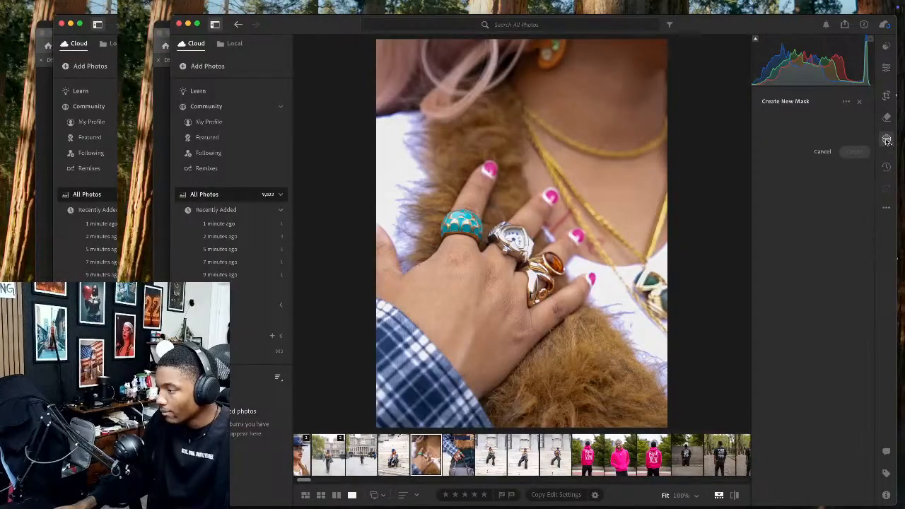
pyautogui.click(887, 141)
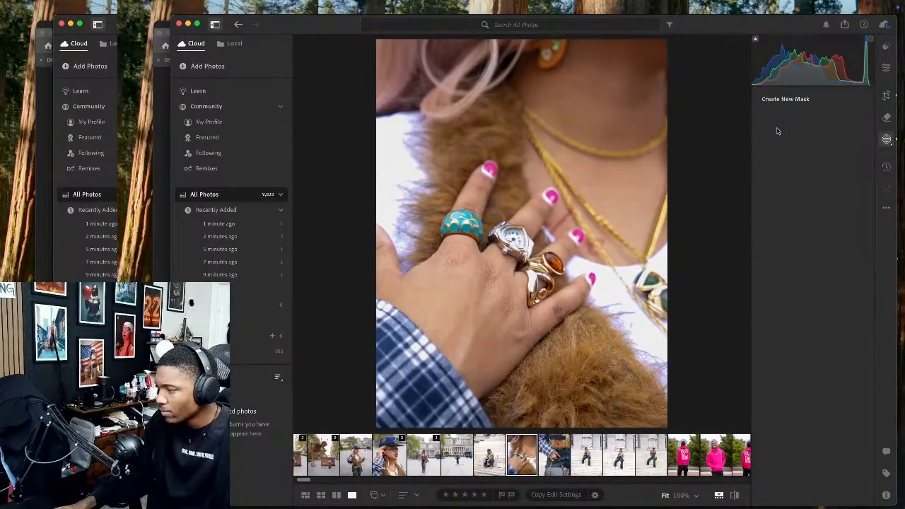
pyautogui.click(777, 131)
pyautogui.moveTo(814, 261); pyautogui.dragTo(825, 280)
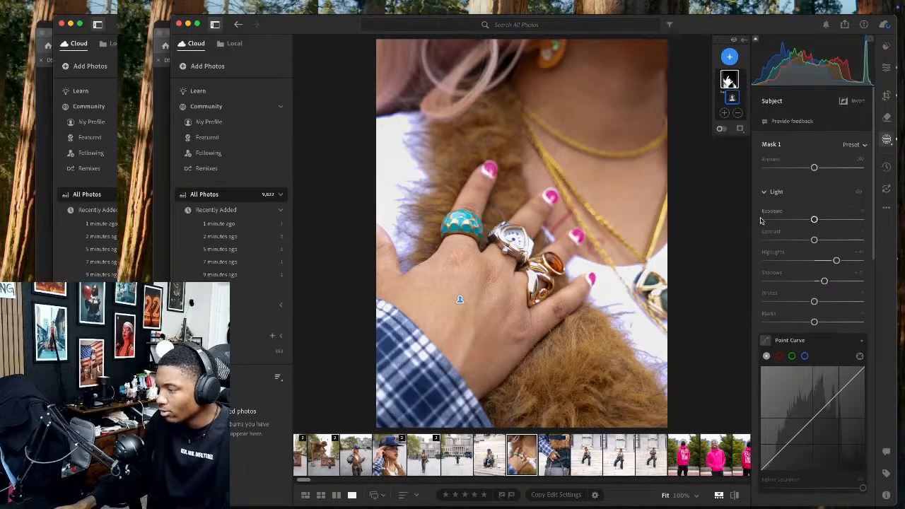
pyautogui.doubleClick(837, 260)
pyautogui.doubleClick(825, 281)
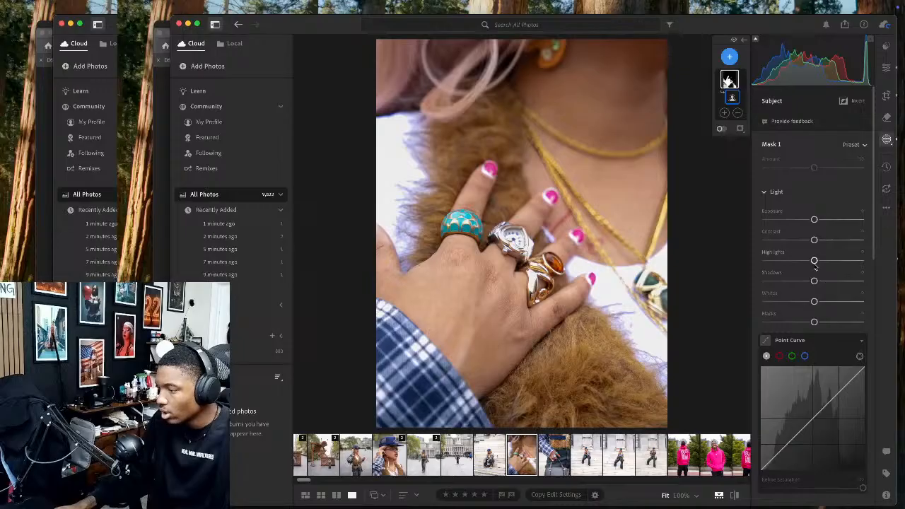
# Raise the subject mask's Highlights to about +12 and open the ringed-hand close-up in Photoshop
pyautogui.moveTo(815, 261)
pyautogui.mouseDown()
pyautogui.moveTo(785, 261)
pyautogui.moveTo(819, 262)
pyautogui.mouseUp()
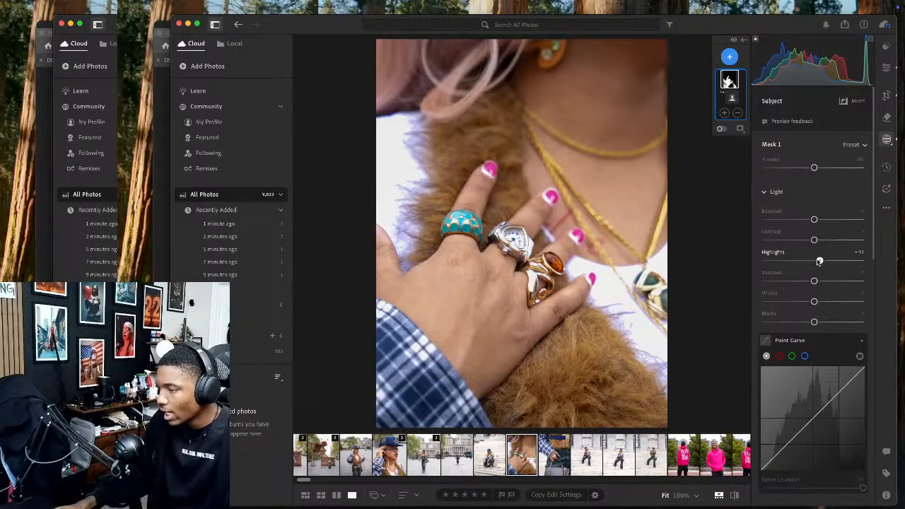
pyautogui.rightClick(529, 207)
pyautogui.moveTo(583, 273)
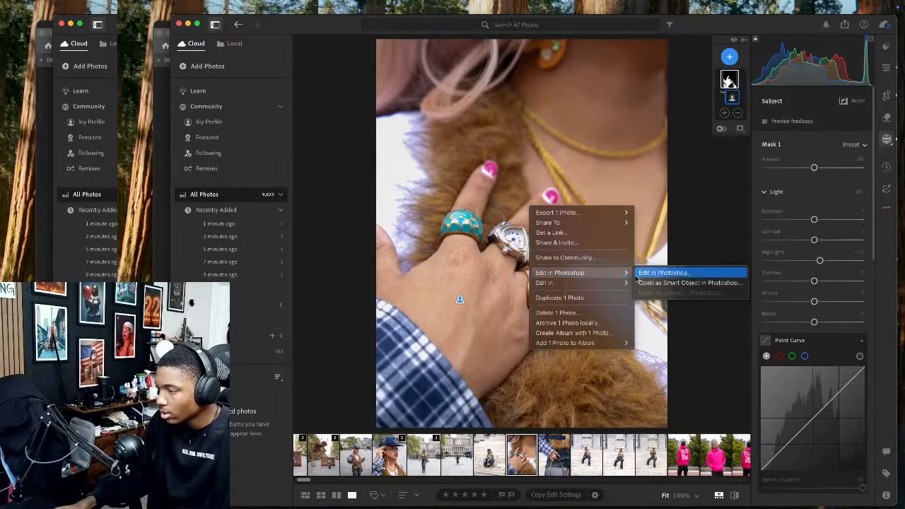
pyautogui.click(664, 273)
pyautogui.click(497, 460)
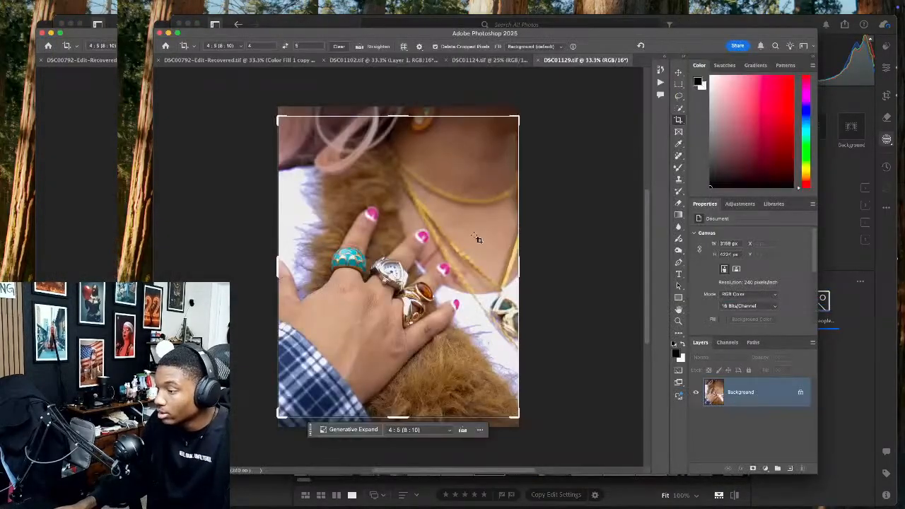
# Crop DSC01129.tif to 4:5, keeping more of the area above the hand, and close it with its changes saved
pyautogui.moveTo(478, 239); pyautogui.dragTo(471, 266)
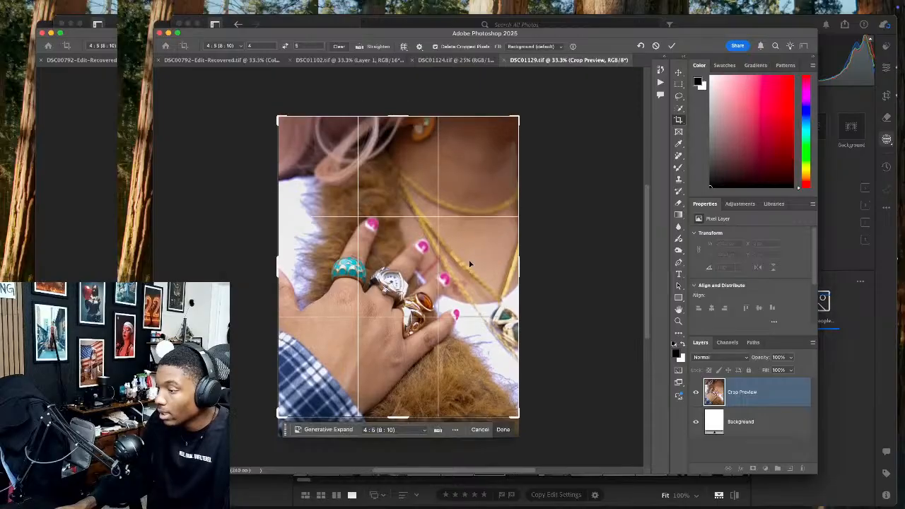
pyautogui.press('Return')
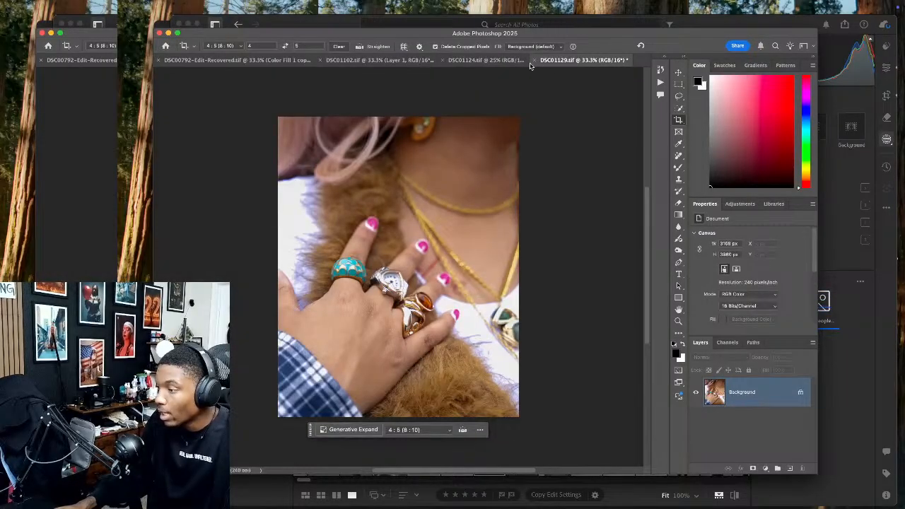
pyautogui.click(535, 60)
pyautogui.click(512, 189)
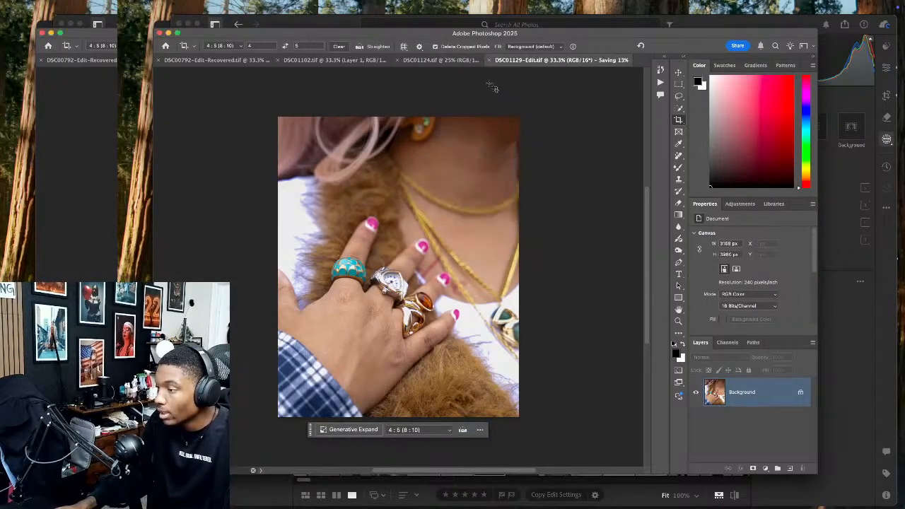
# Crop the handbag close-up DSC01124.tif to 4:5 around the belt, hand and bag, and close it with its changes saved
pyautogui.click(458, 61)
pyautogui.click(465, 266)
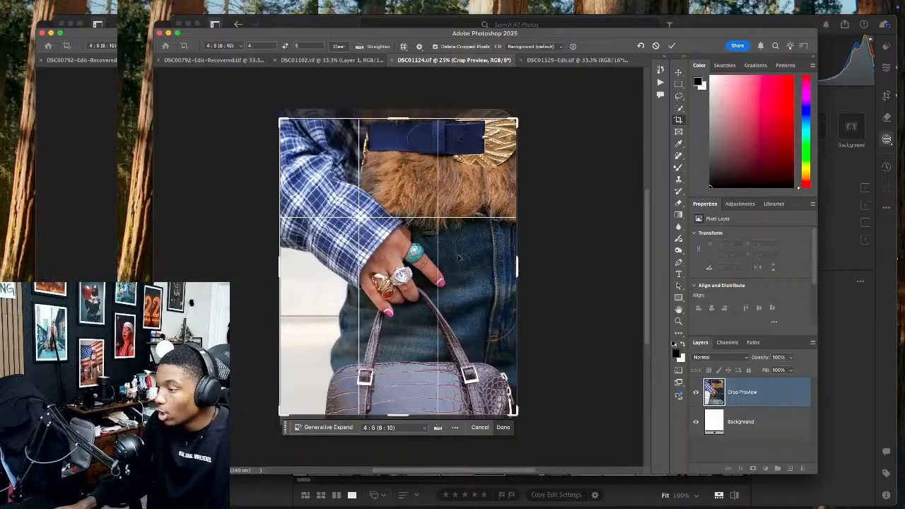
pyautogui.moveTo(458, 258); pyautogui.dragTo(458, 264)
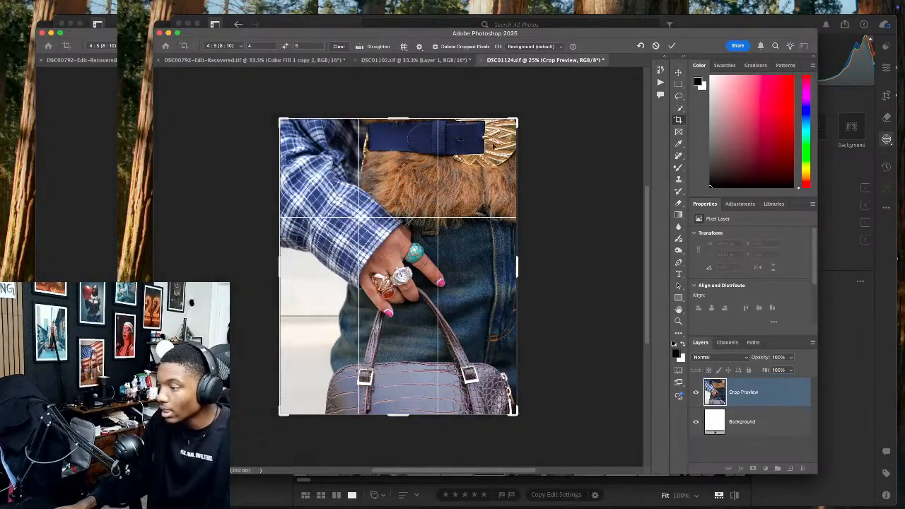
pyautogui.press('Return')
pyautogui.click(484, 60)
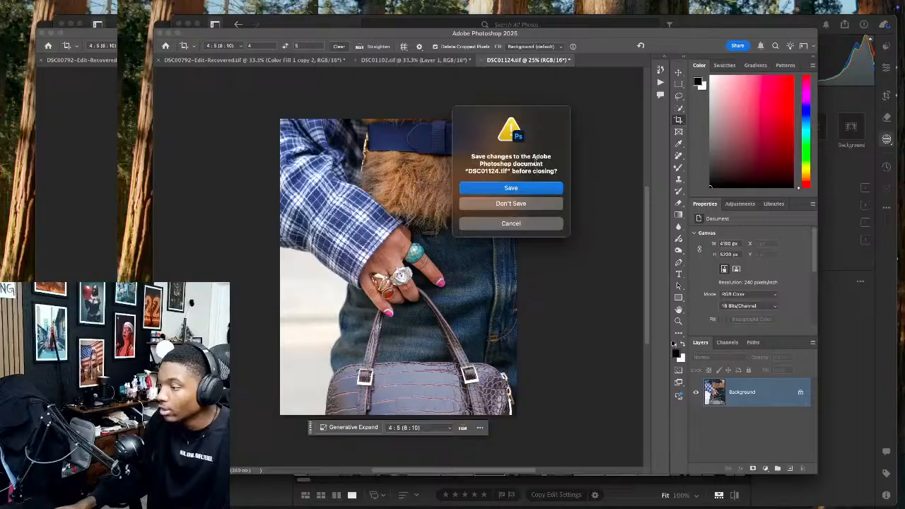
pyautogui.click(535, 187)
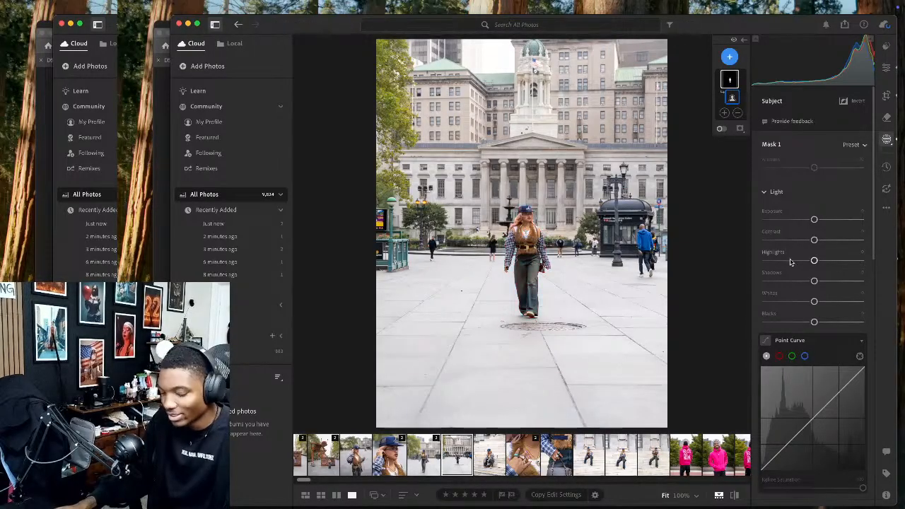
# Raise Highlights and Shadows on the walking woman's subject mask in the plaza photo, and straighten the photo slightly within its 3 x 4 crop
pyautogui.moveTo(753, 98)
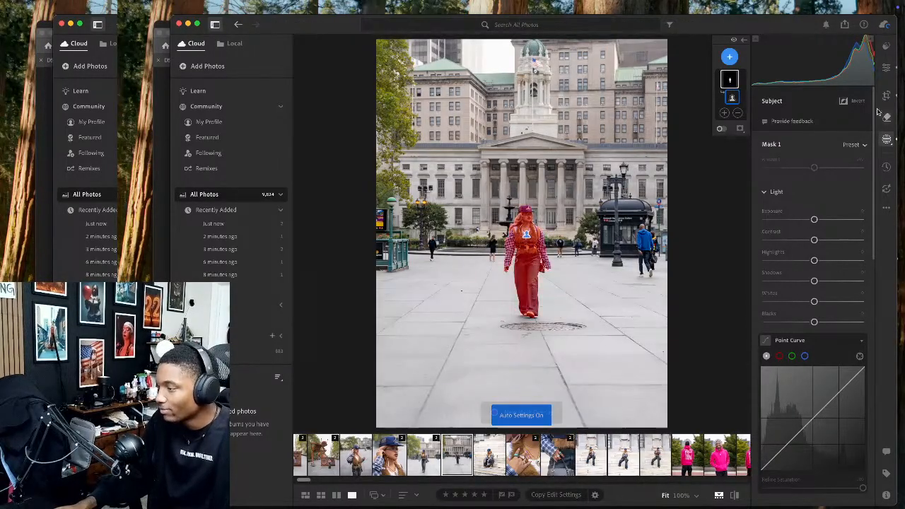
pyautogui.moveTo(814, 261); pyautogui.dragTo(827, 281)
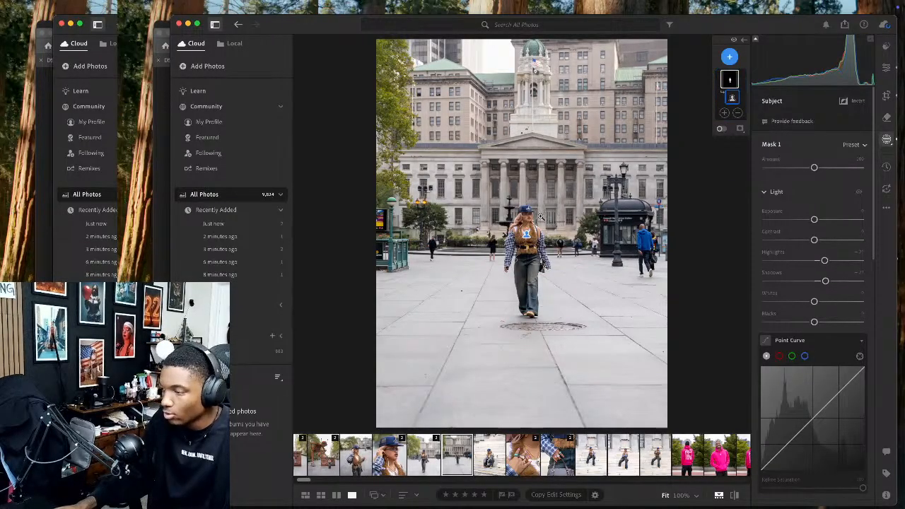
pyautogui.press('c')
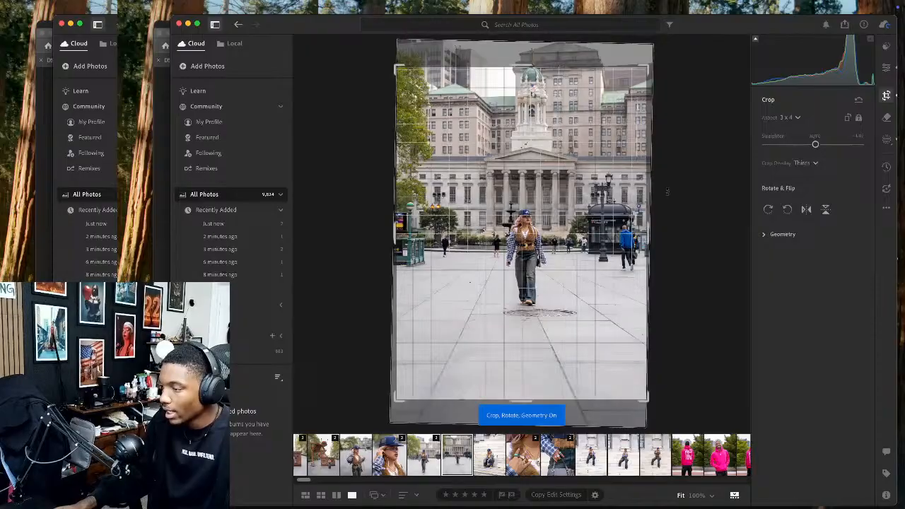
pyautogui.press('Return')
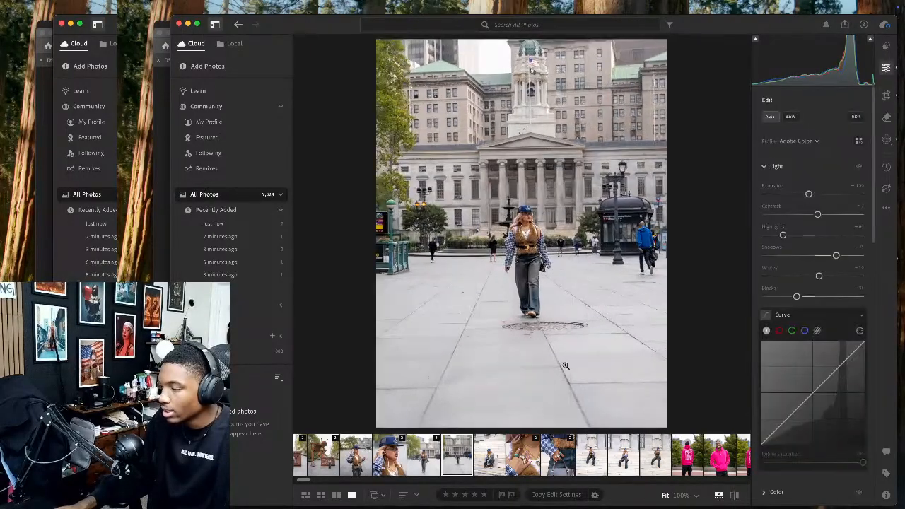
# Reframe the photo of the woman seated on the steps within its 3 x 4 crop and straighten it slightly
pyautogui.press('Right')
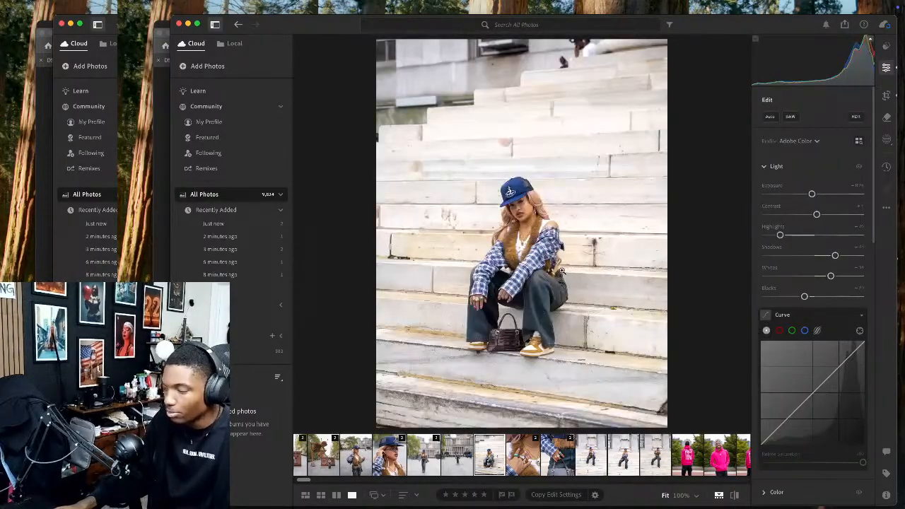
pyautogui.press('c')
pyautogui.moveTo(529, 234); pyautogui.dragTo(525, 209)
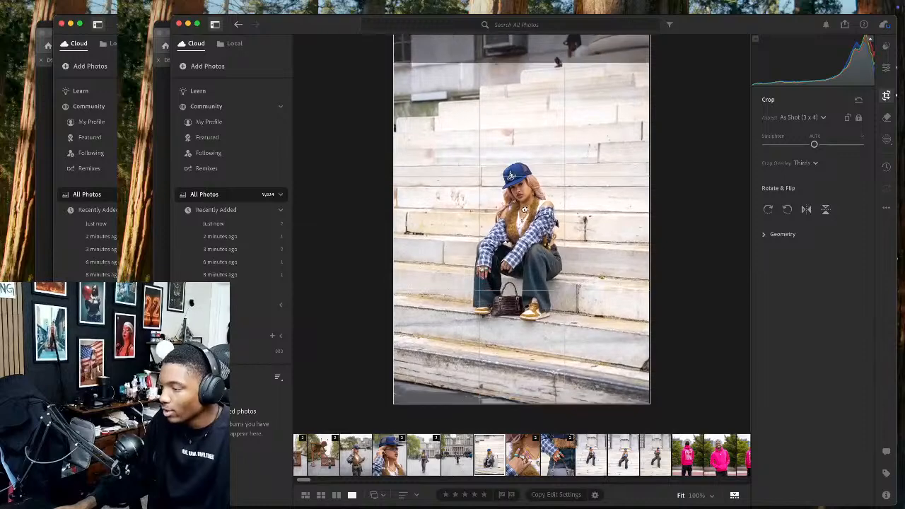
pyautogui.press('Return')
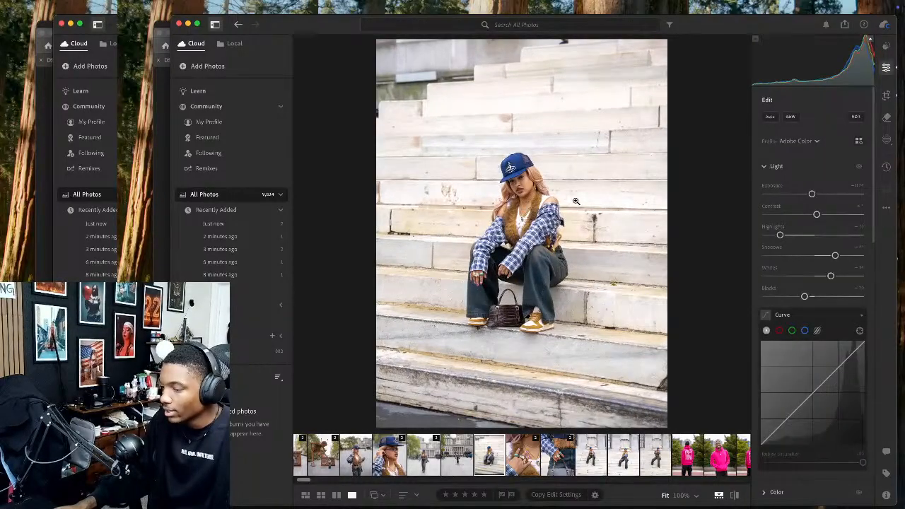
pyautogui.press('c')
pyautogui.moveTo(594, 170); pyautogui.dragTo(584, 160)
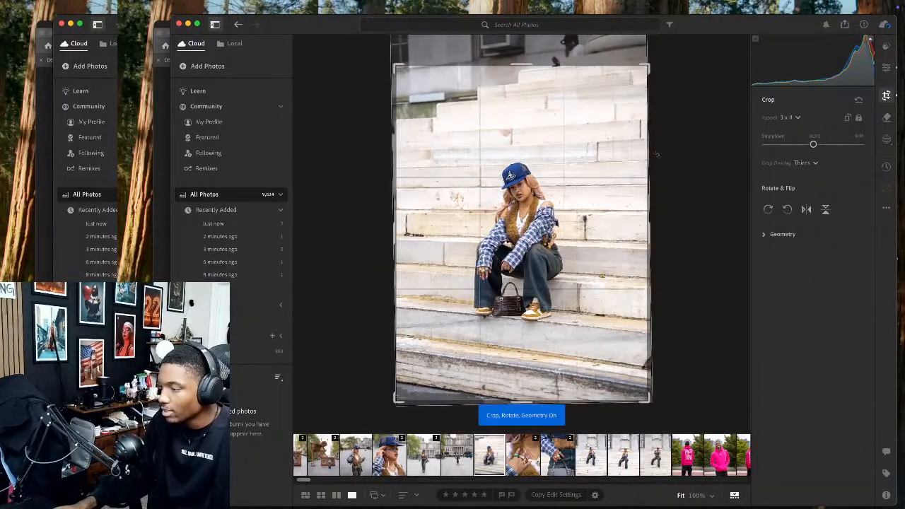
pyautogui.press('Return')
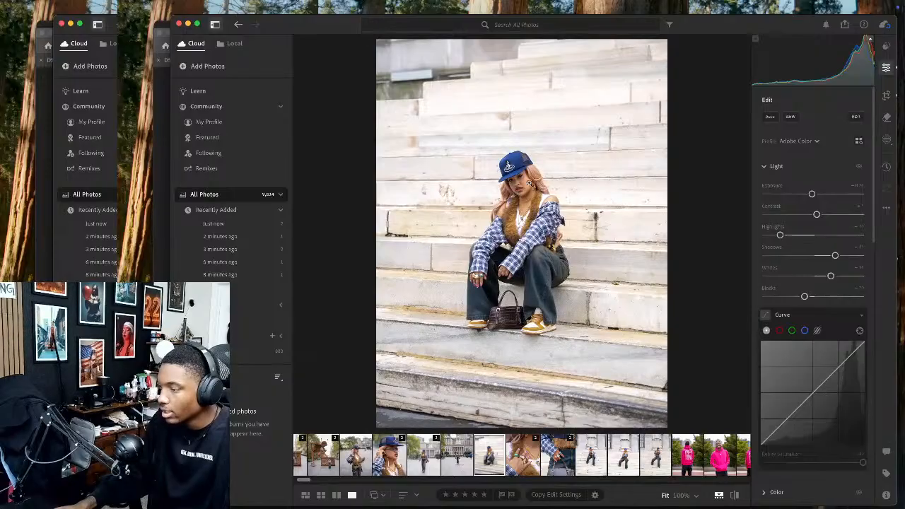
# Check the seated woman's face up close, mask her as the subject, and slightly raise the mask's Highlights and Shadows
pyautogui.click(522, 191)
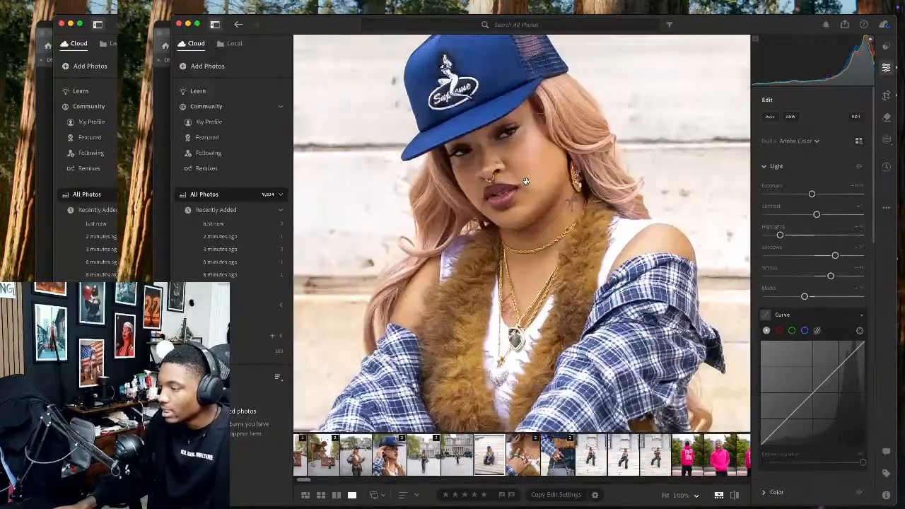
pyautogui.click(683, 192)
pyautogui.click(887, 140)
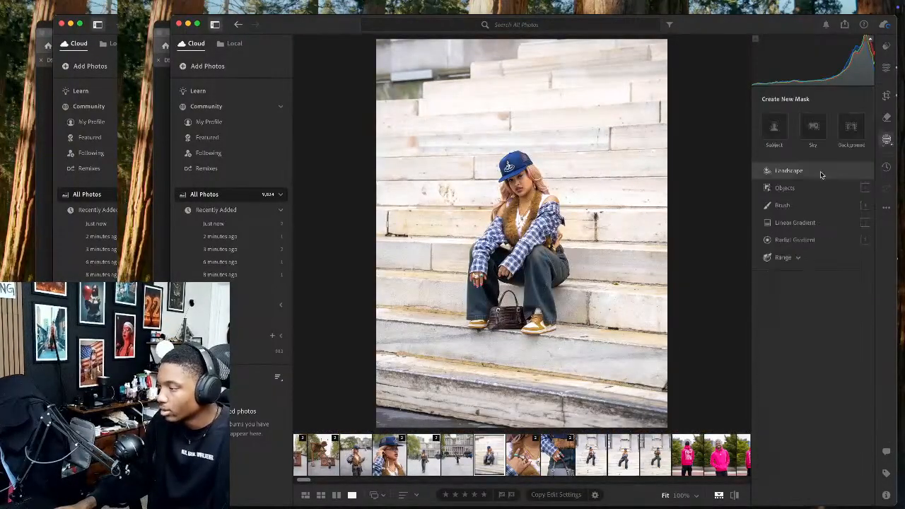
pyautogui.click(773, 126)
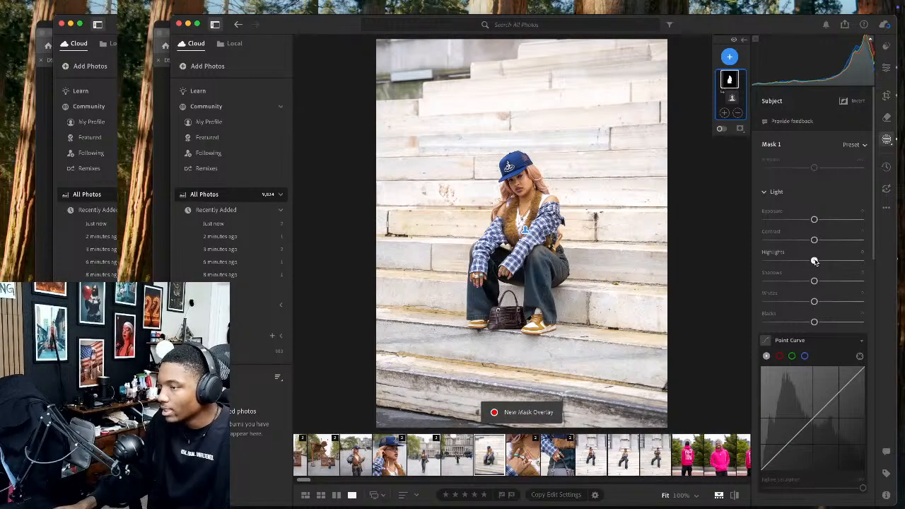
pyautogui.moveTo(815, 261); pyautogui.dragTo(820, 281)
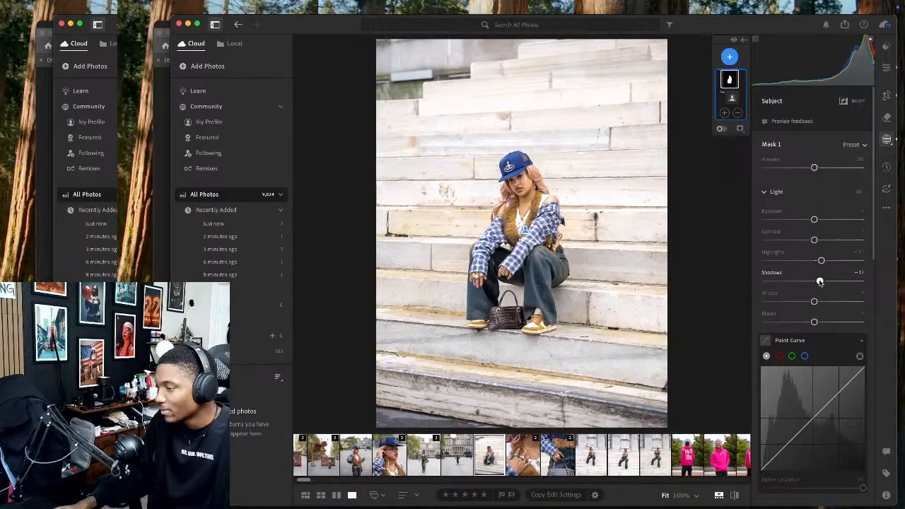
# Straighten the column photo in which the woman holds both hands near her head
pyautogui.hscroll(3, 558, 457)
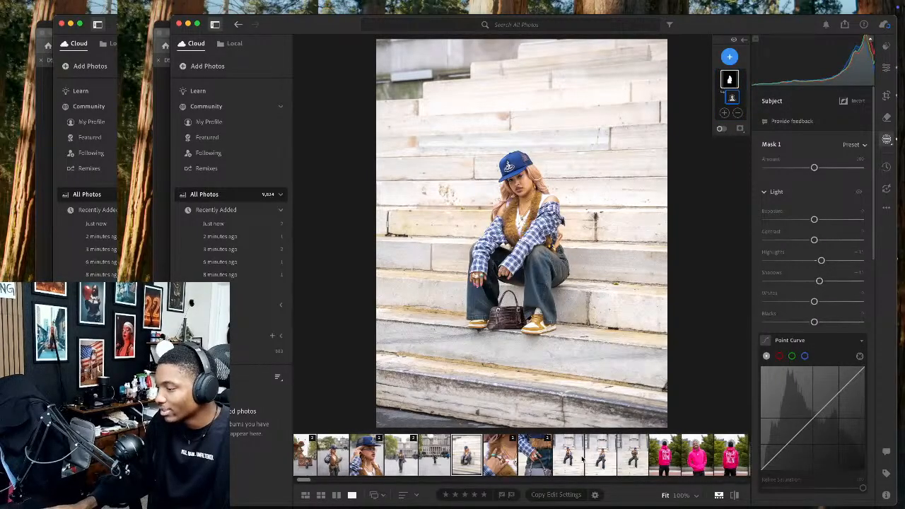
pyautogui.click(584, 456)
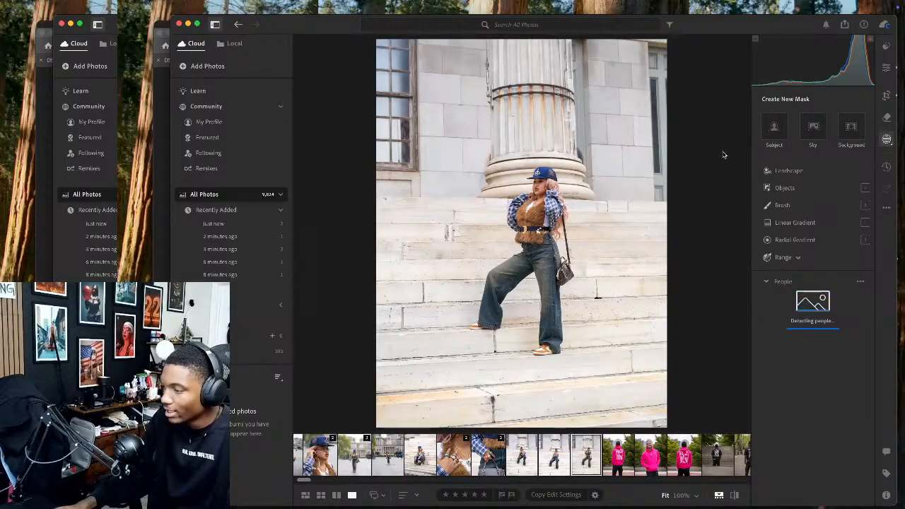
pyautogui.press('c')
pyautogui.moveTo(714, 155); pyautogui.dragTo(693, 157)
pyautogui.press('e')
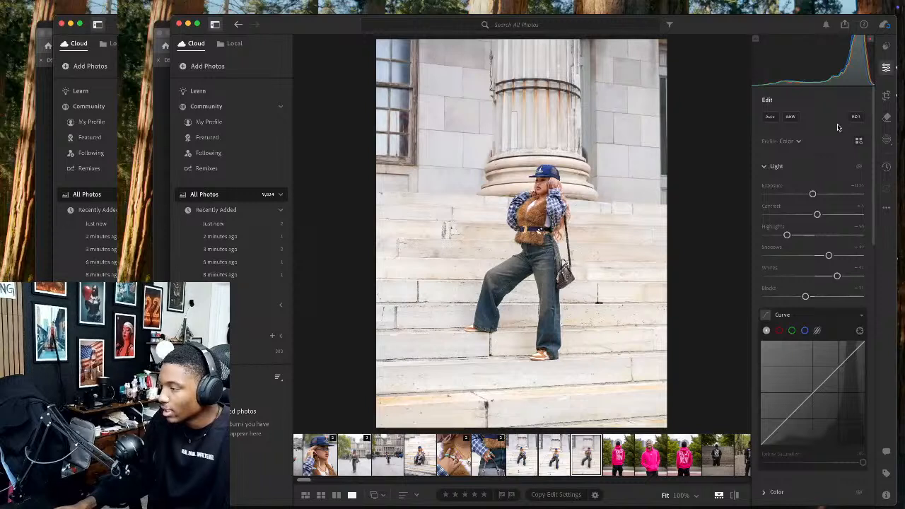
# Mask the woman as the subject, raise Highlights to about +11 and Shadows to about +7, and open the photo in Photoshop
pyautogui.click(887, 139)
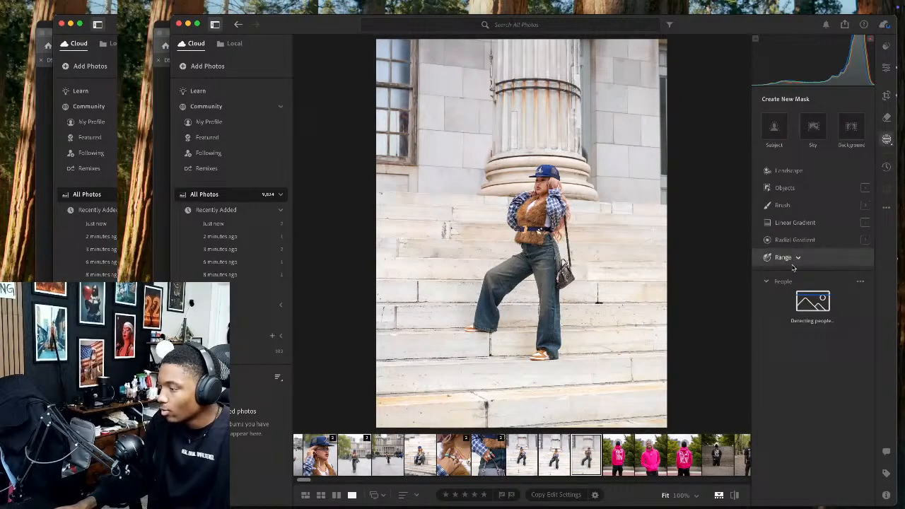
pyautogui.click(767, 119)
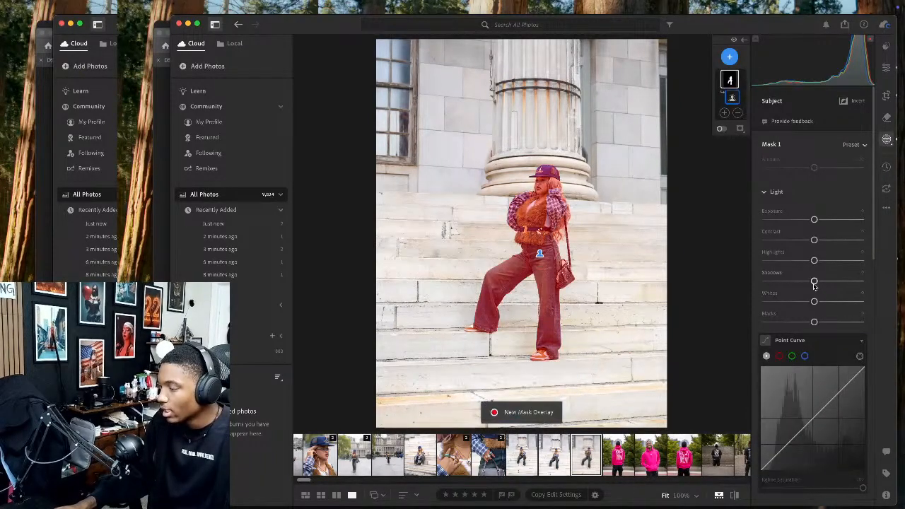
pyautogui.moveTo(814, 260); pyautogui.dragTo(818, 281)
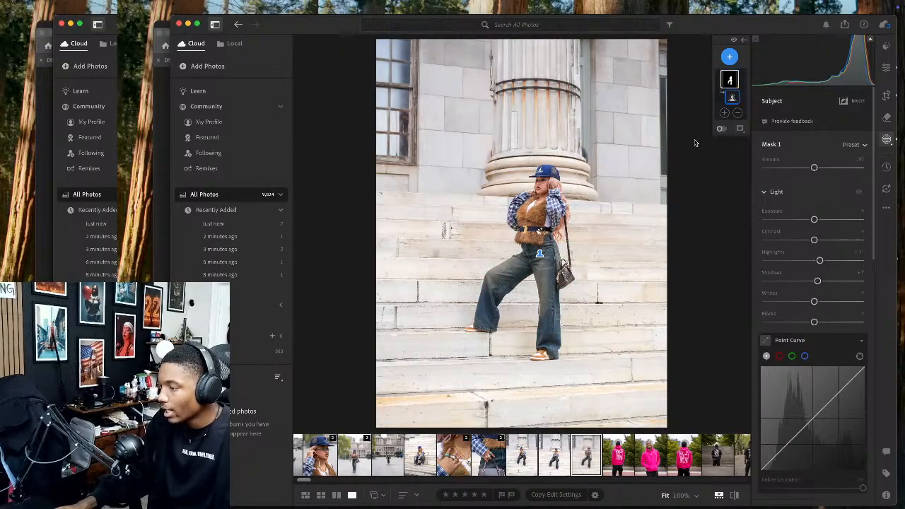
pyautogui.rightClick(536, 186)
pyautogui.moveTo(637, 249)
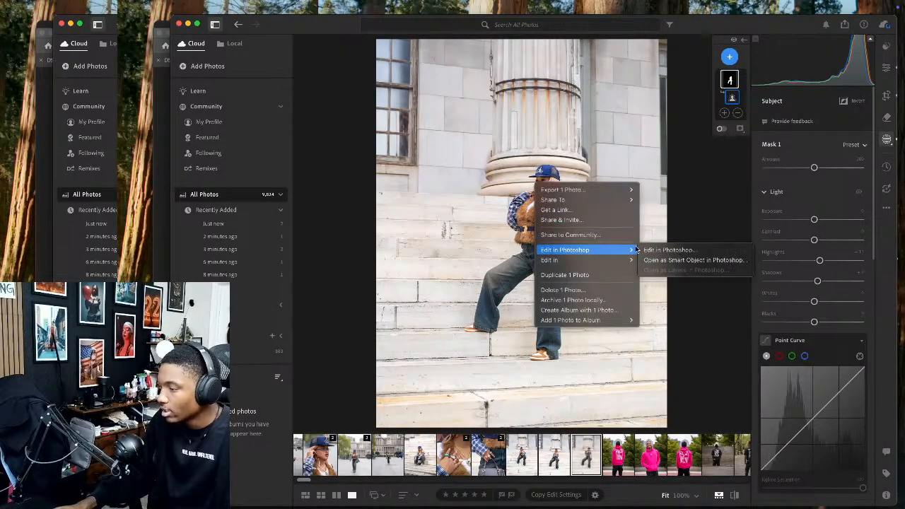
pyautogui.click(668, 250)
# Add a subject mask to the preceding column photo, with one arm across her waist, and open that photo in Photoshop
pyautogui.press('Left')
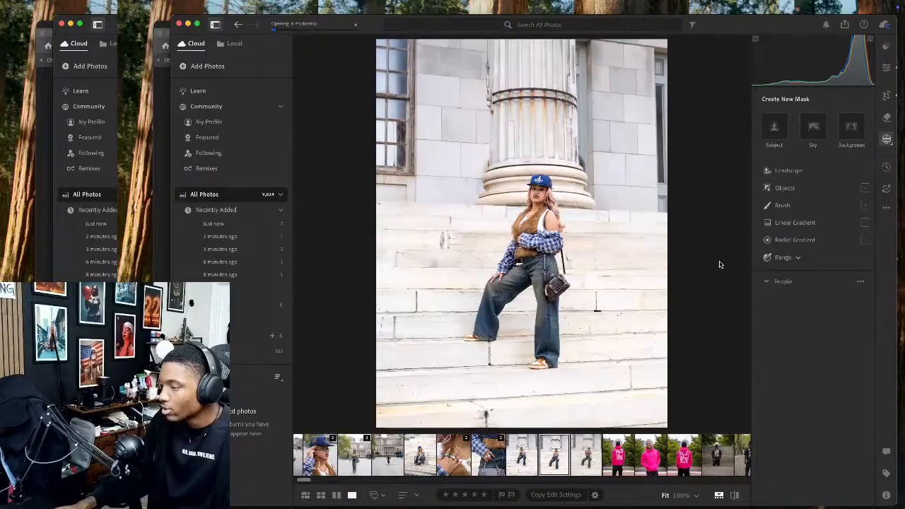
pyautogui.click(888, 67)
pyautogui.click(887, 140)
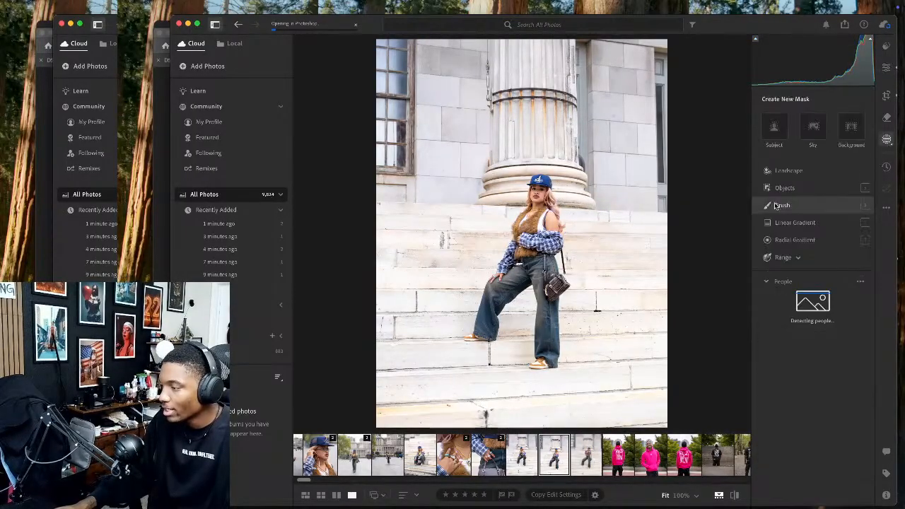
pyautogui.click(774, 123)
pyautogui.moveTo(814, 261); pyautogui.dragTo(816, 260)
pyautogui.rightClick(551, 232)
pyautogui.moveTo(656, 297)
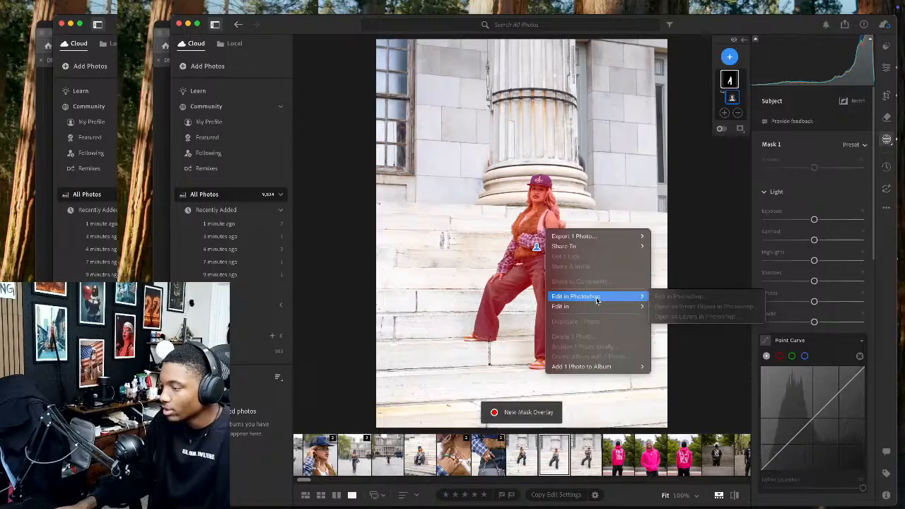
pyautogui.rightClick(580, 277)
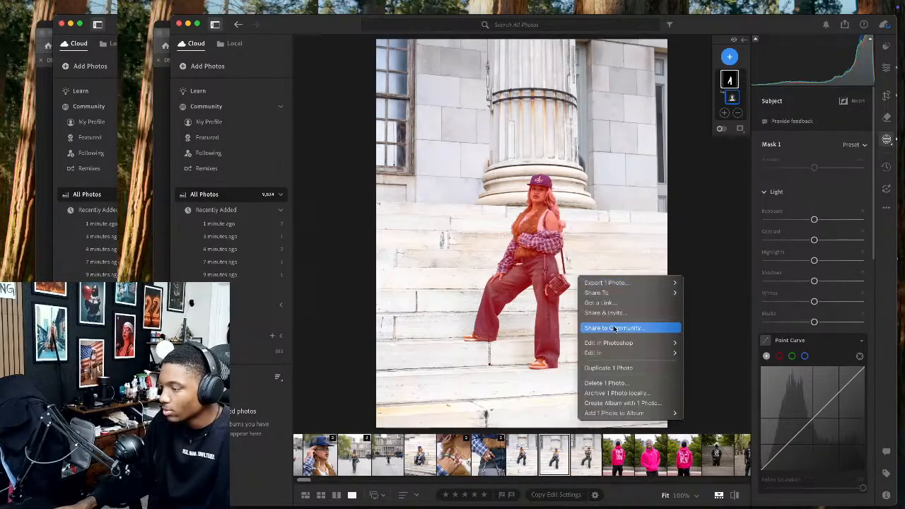
pyautogui.moveTo(613, 343)
pyautogui.click(713, 343)
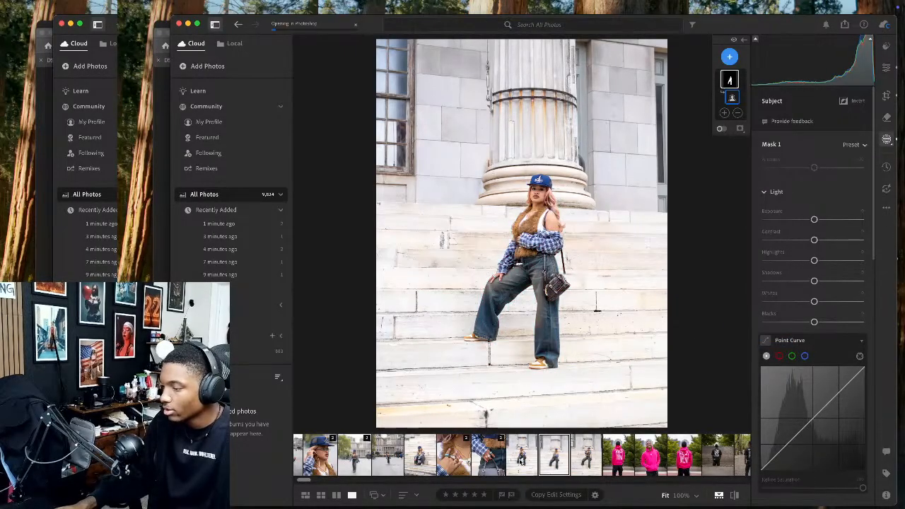
# Mask the subject in the first column photo, slightly raise the mask's Highlights and Shadows, and open the photo in Photoshop
pyautogui.press('Left')
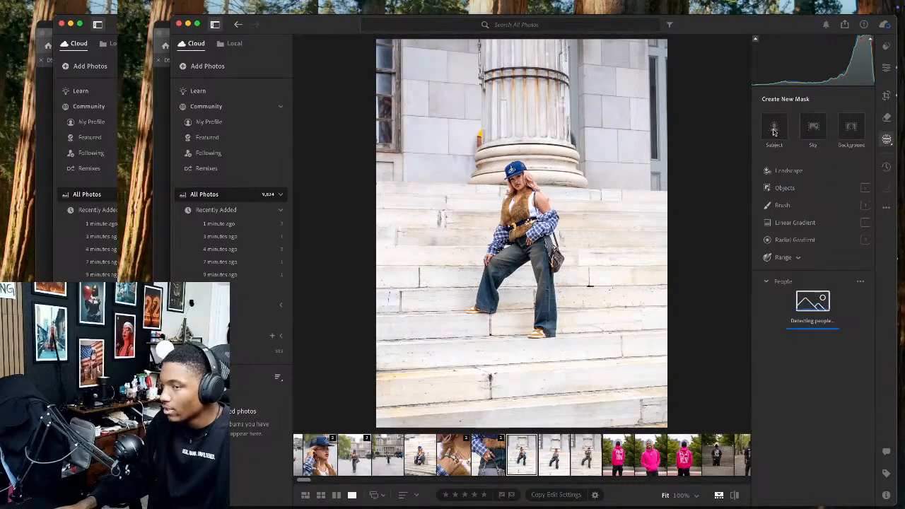
pyautogui.click(774, 131)
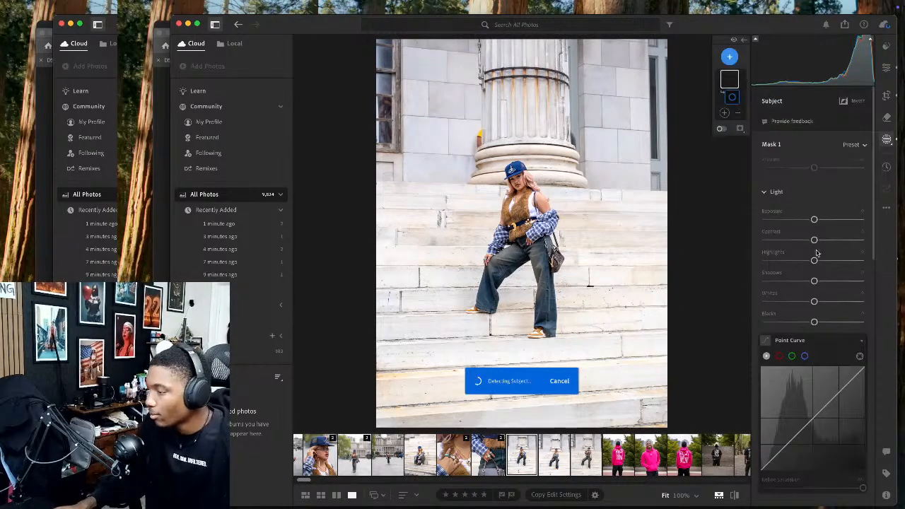
pyautogui.moveTo(815, 262); pyautogui.dragTo(822, 263)
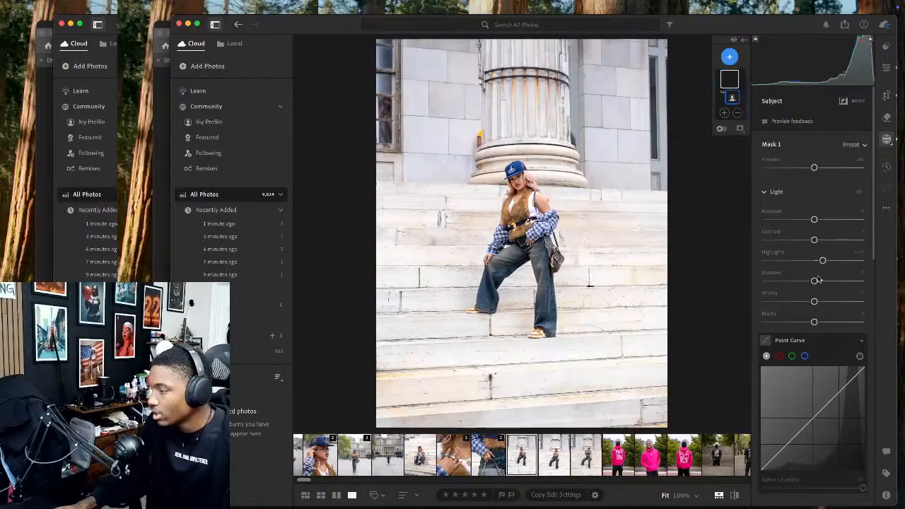
pyautogui.rightClick(497, 239)
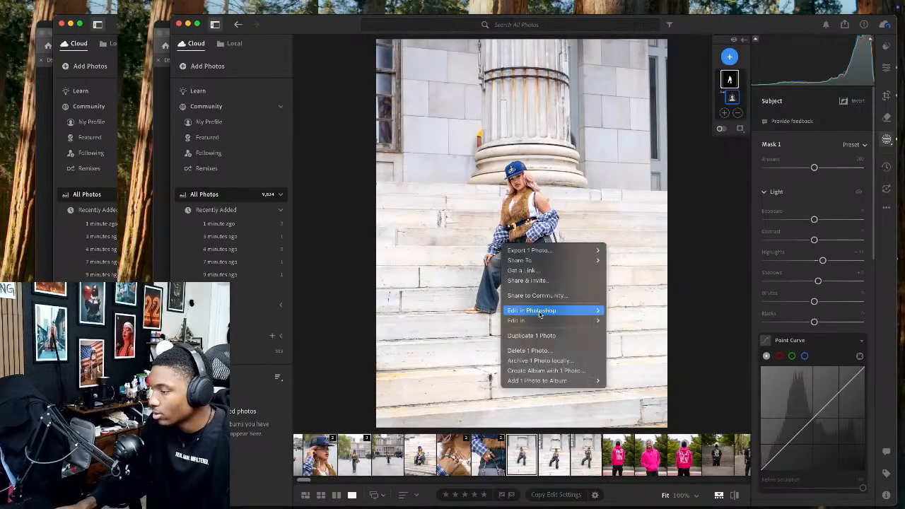
pyautogui.click(621, 312)
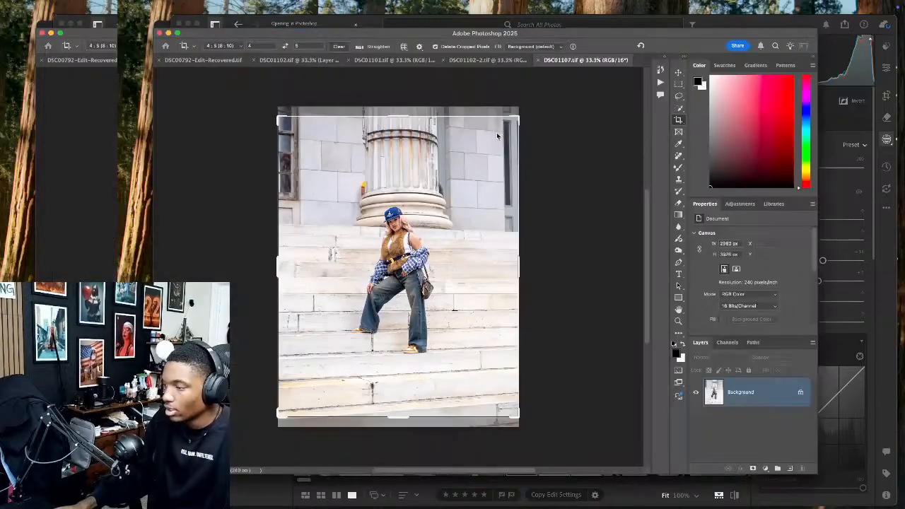
# Crop DSC01107.tif to 4:5, keeping more of the column above the woman
pyautogui.click(496, 232)
pyautogui.moveTo(497, 231); pyautogui.dragTo(494, 241)
pyautogui.press('Return')
# Duplicate the background layer and remove the yellow object and the dark shape beside the column base with the Remove tool
pyautogui.click(679, 156)
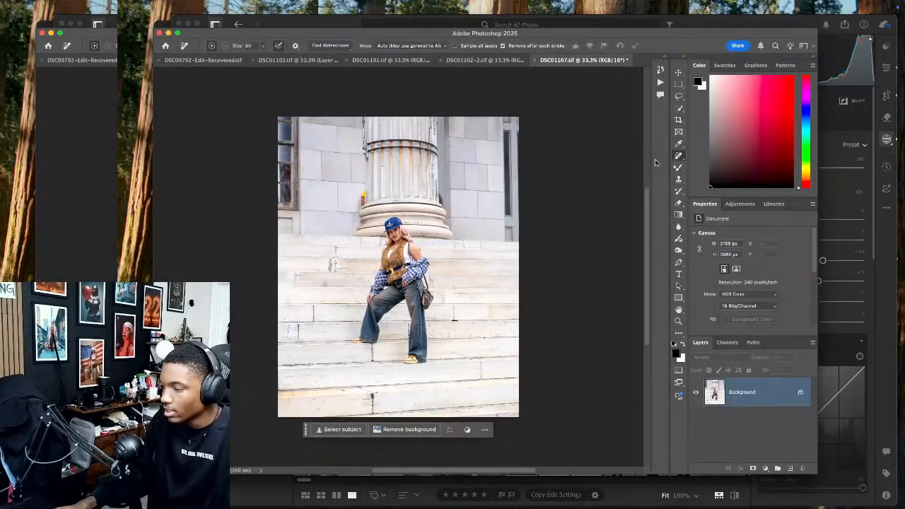
pyautogui.press('super+equal')
pyautogui.press('super+equal')
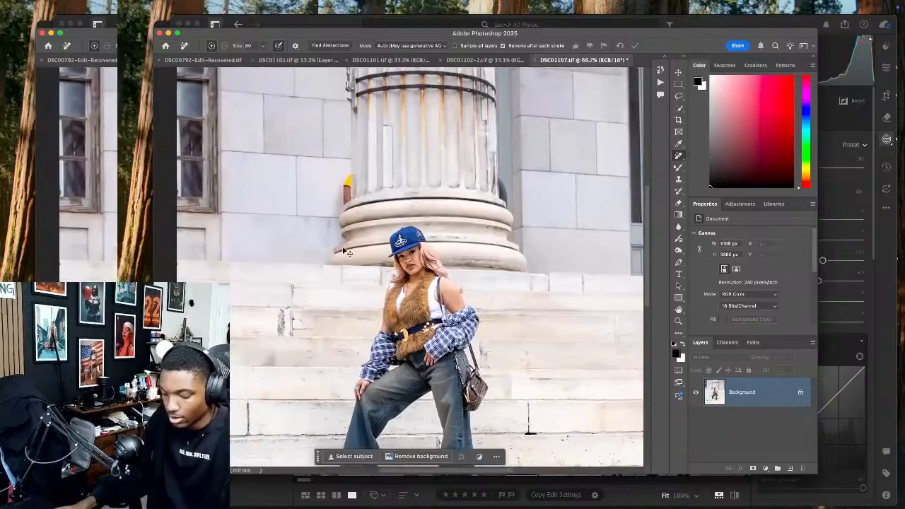
pyautogui.press('super+j')
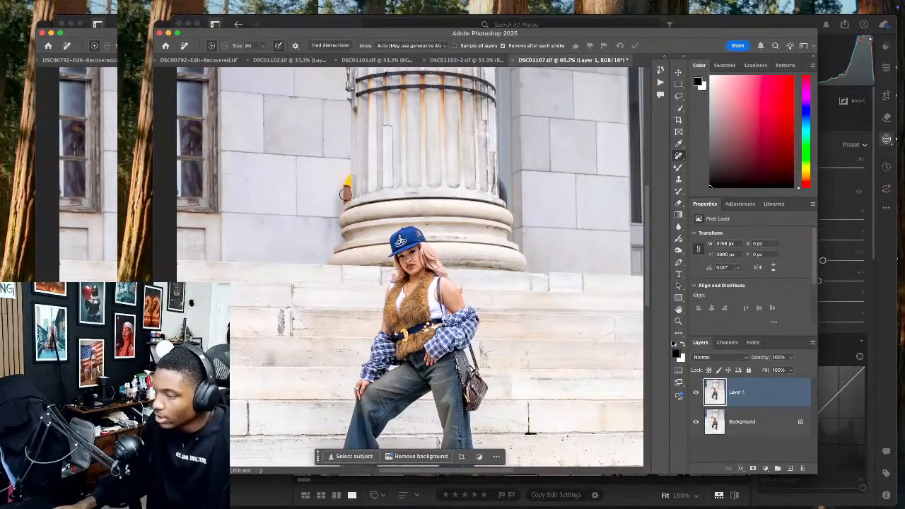
pyautogui.moveTo(345, 194); pyautogui.dragTo(344, 208)
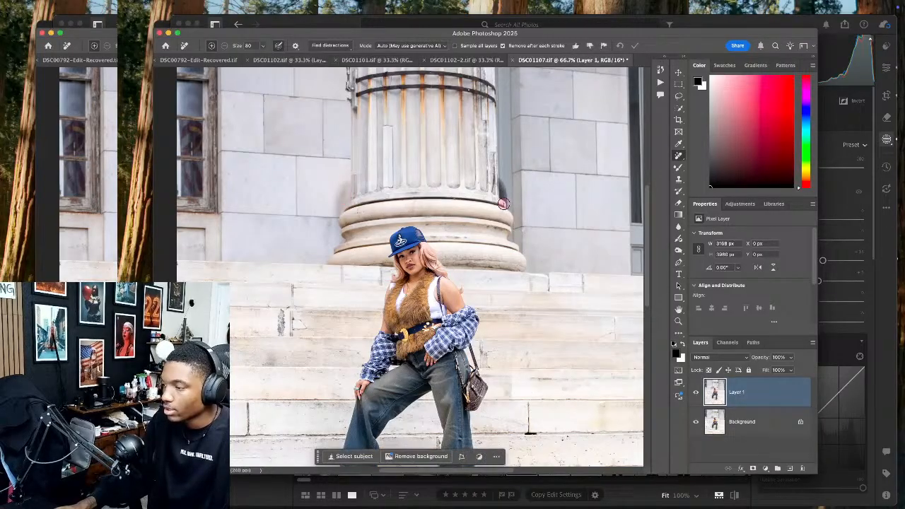
pyautogui.moveTo(502, 204); pyautogui.dragTo(501, 185)
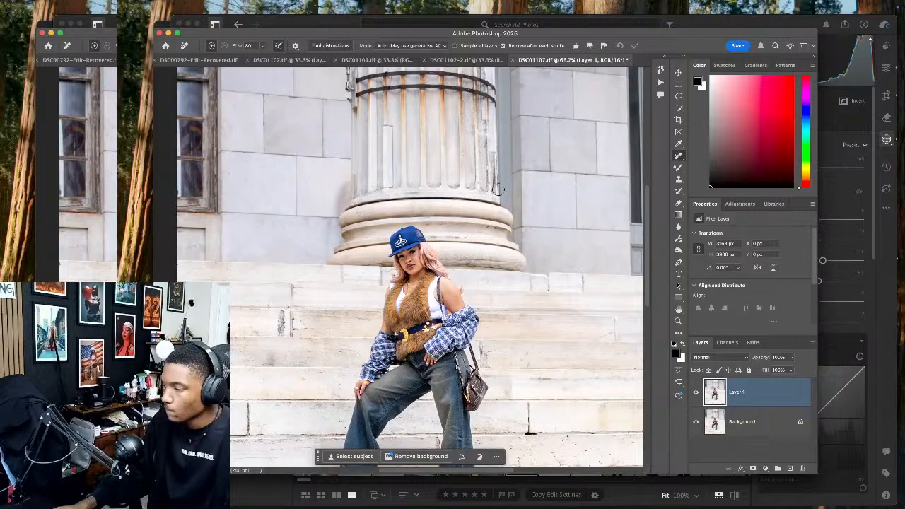
pyautogui.moveTo(361, 230); pyautogui.dragTo(439, 213)
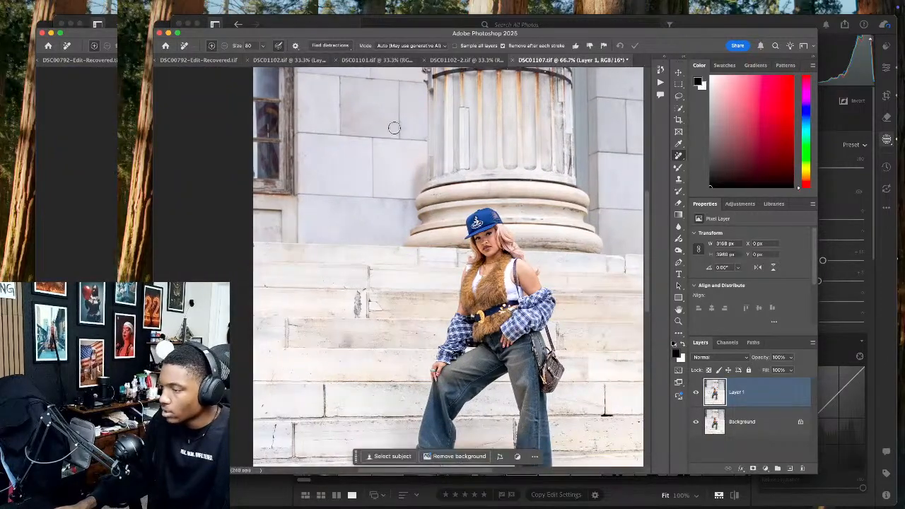
# In DSC01102-2.tif, remove the small brown object and the dark round shape on either side of the column base with the Remove tool
pyautogui.click(467, 61)
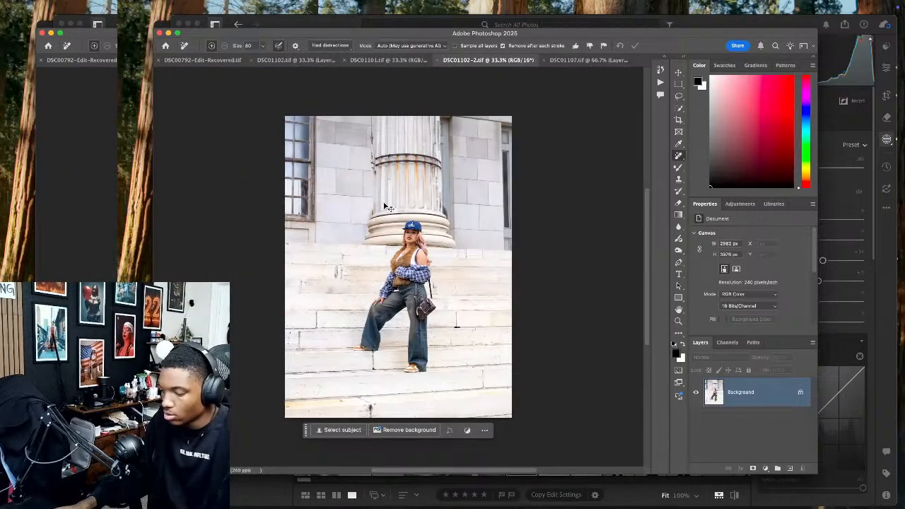
pyautogui.scroll(3, 384, 205)
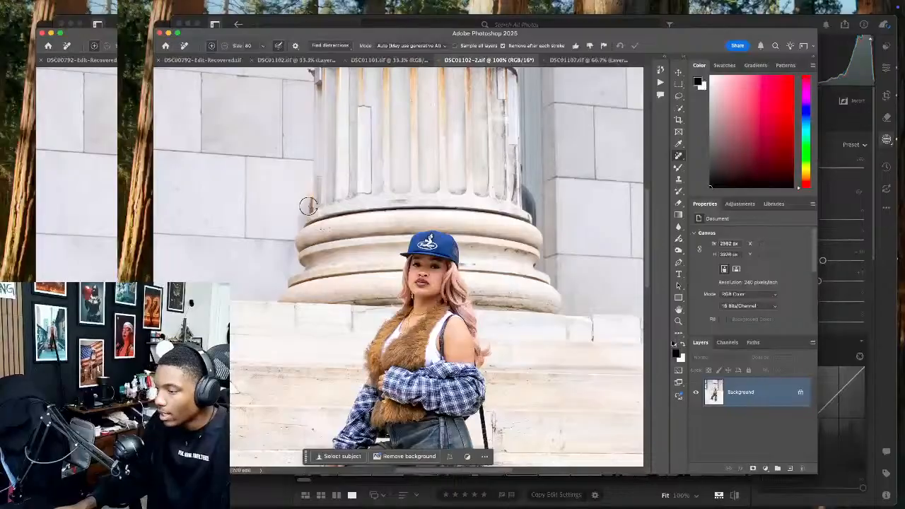
pyautogui.press('[')
pyautogui.press('[')
pyautogui.press('[')
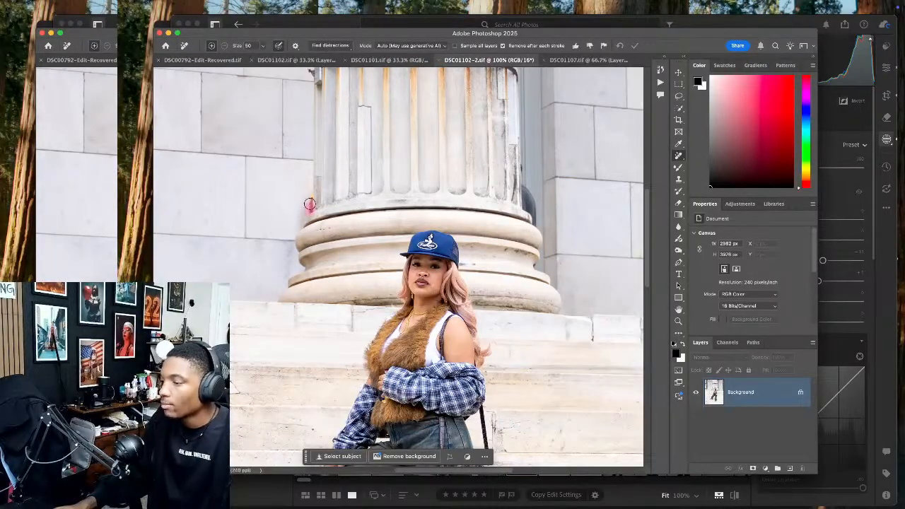
pyautogui.moveTo(310, 212); pyautogui.dragTo(308, 192)
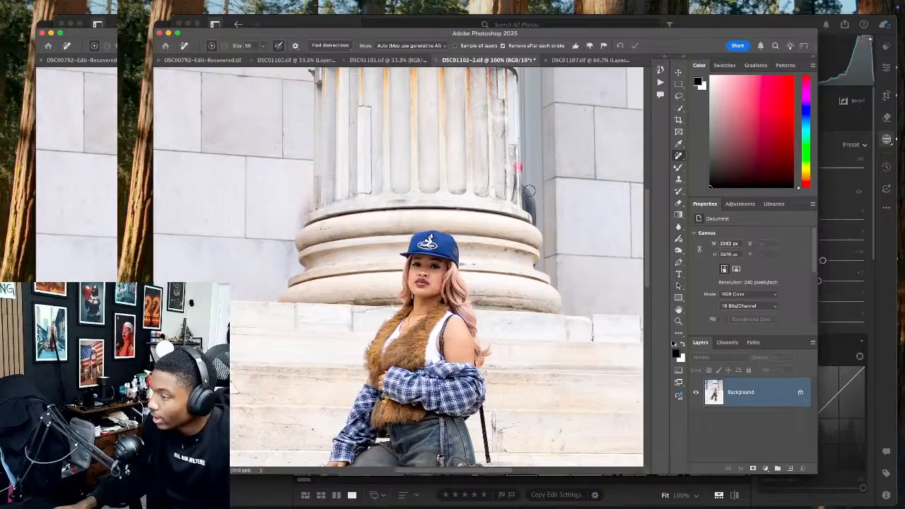
pyautogui.moveTo(523, 192)
pyautogui.mouseDown()
pyautogui.moveTo(525, 210)
pyautogui.moveTo(538, 205)
pyautogui.mouseUp()
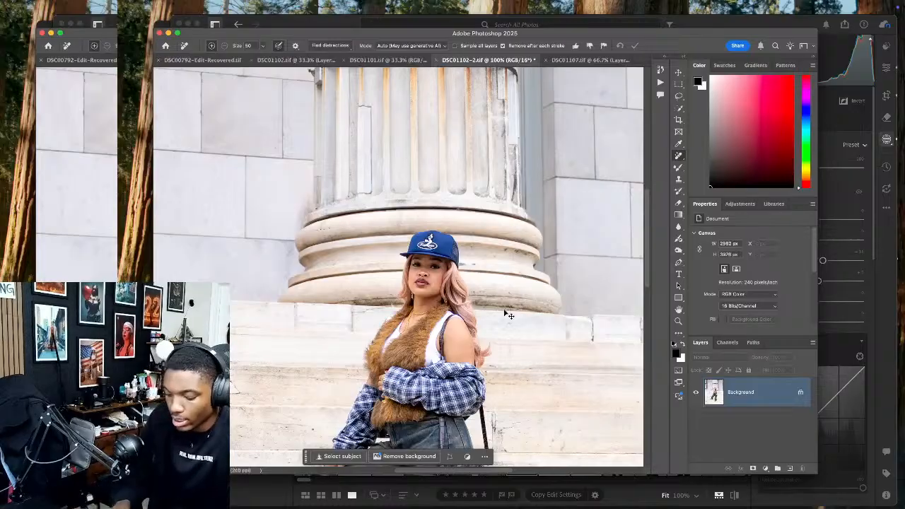
# Duplicate the background layer and use Liquify to smooth the folds at the front of the woman's jeans
pyautogui.hotkey('ctrl', 'j')
pyautogui.press('c')
pyautogui.scroll(-3, 431, 287)
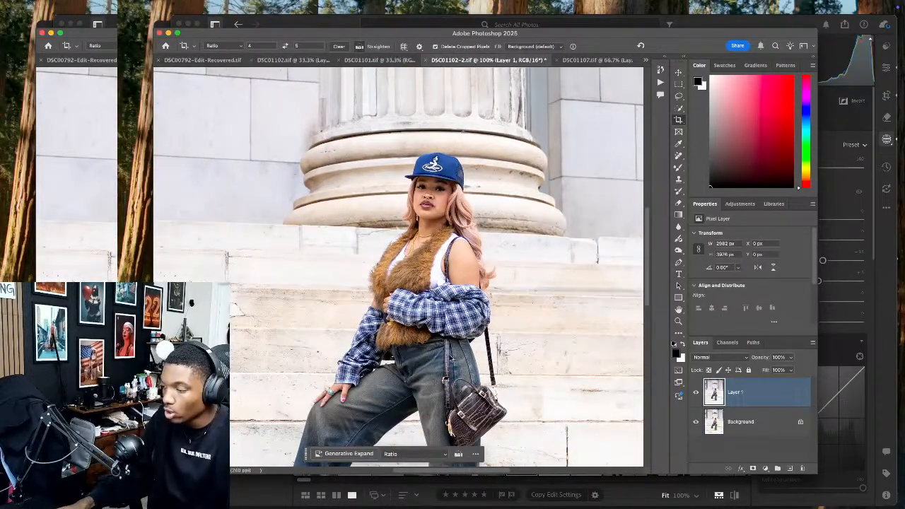
pyautogui.press('super+shift+x')
pyautogui.press('super+equal')
pyautogui.press('super+equal')
pyautogui.press('super+equal')
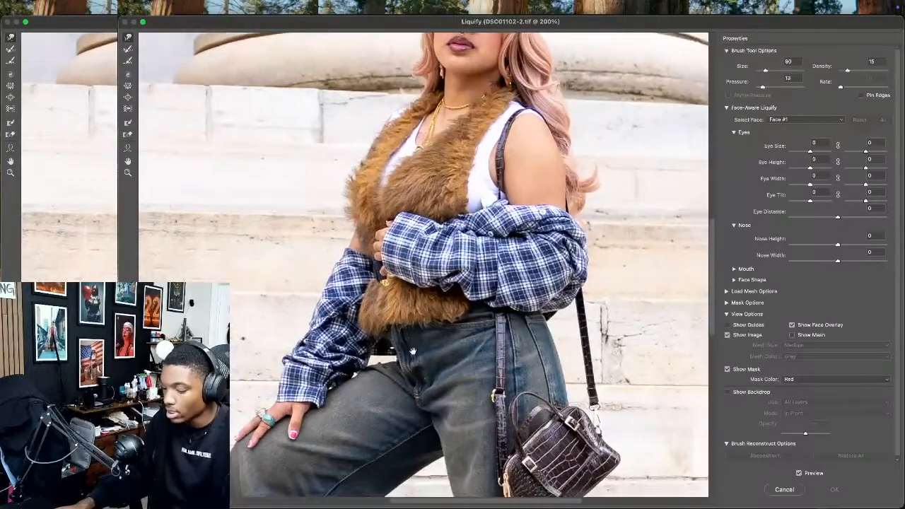
pyautogui.press(']')
pyautogui.press(']')
pyautogui.press(']')
pyautogui.moveTo(419, 341); pyautogui.dragTo(413, 333)
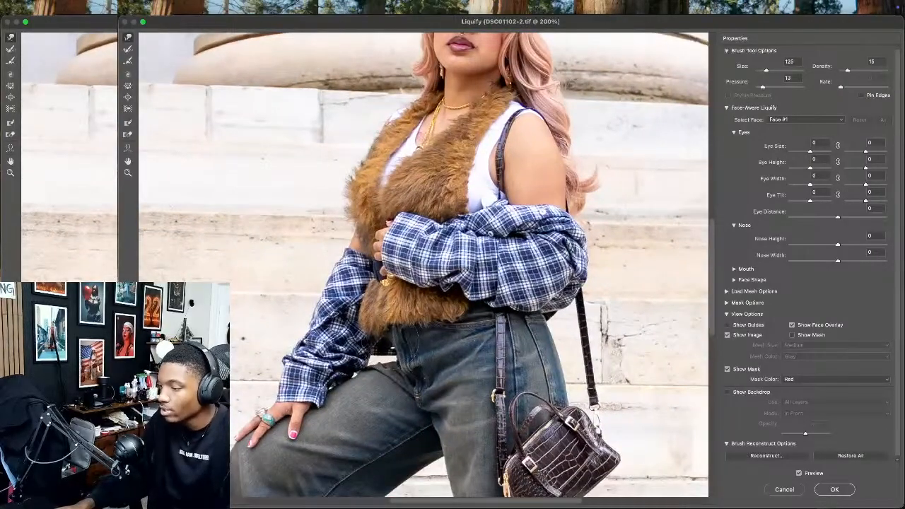
# Subtly refine the outline of the woman's bare upper arm in Liquify, check her jeans and bag, and apply the filter
pyautogui.press(']')
pyautogui.press(']')
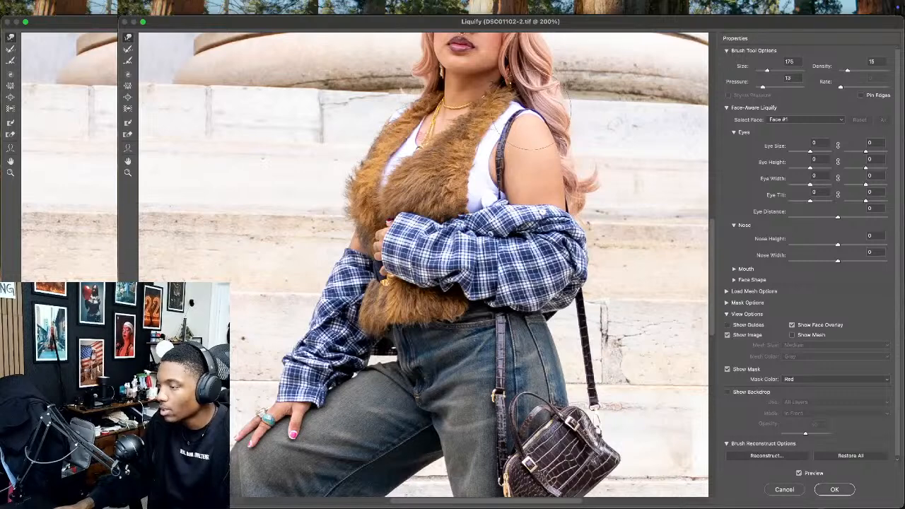
pyautogui.press('[')
pyautogui.press('[')
pyautogui.press('[')
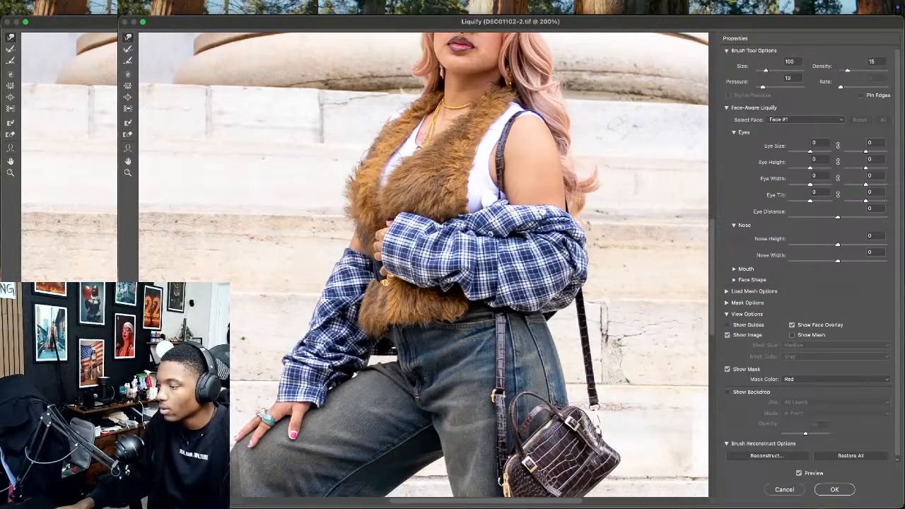
pyautogui.moveTo(365, 152); pyautogui.dragTo(301, 53)
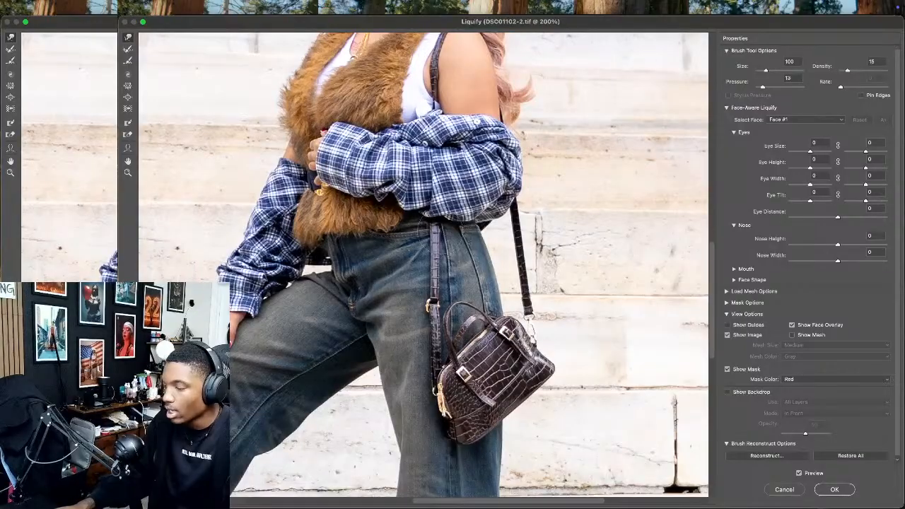
pyautogui.press(']')
pyautogui.press(']')
pyautogui.press(']')
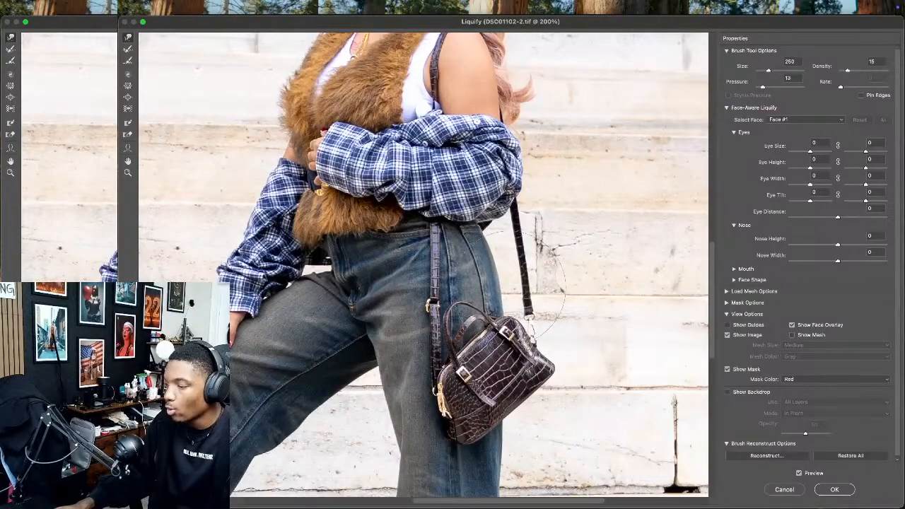
pyautogui.press('super+0')
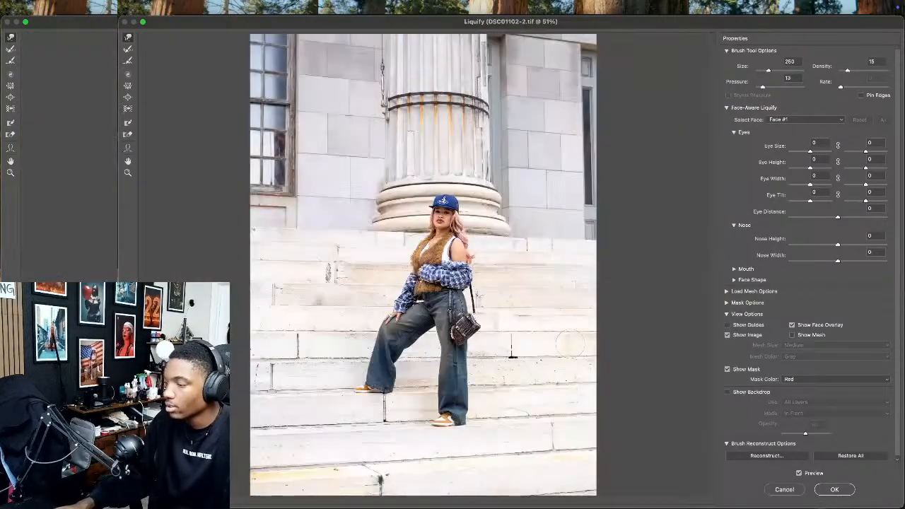
pyautogui.click(833, 489)
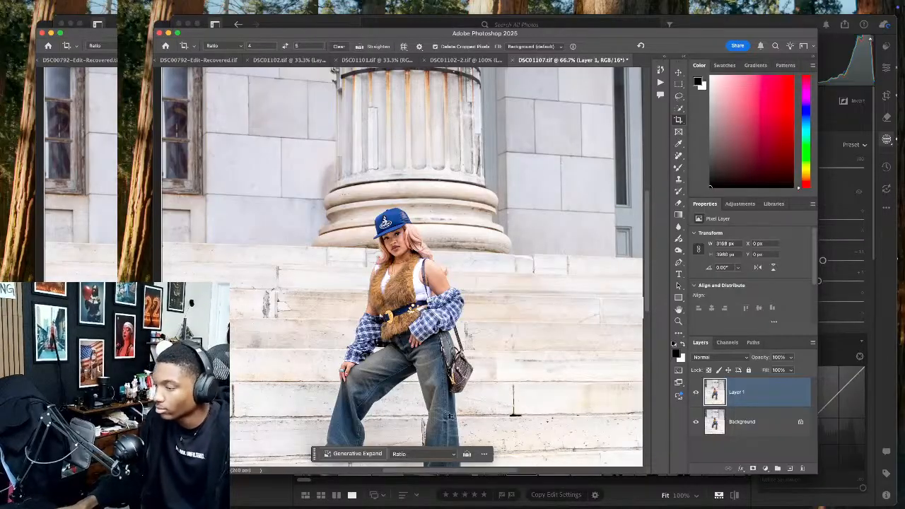
# On Layer 1 of DSC01102-2.tif, remove the black mark in the step joint and the worn patch on the upper steps
pyautogui.click(513, 62)
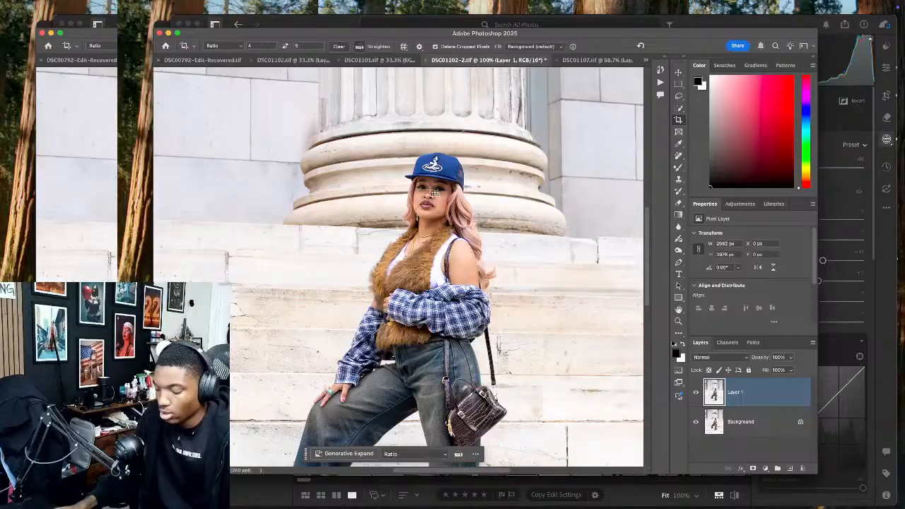
pyautogui.press('super+0')
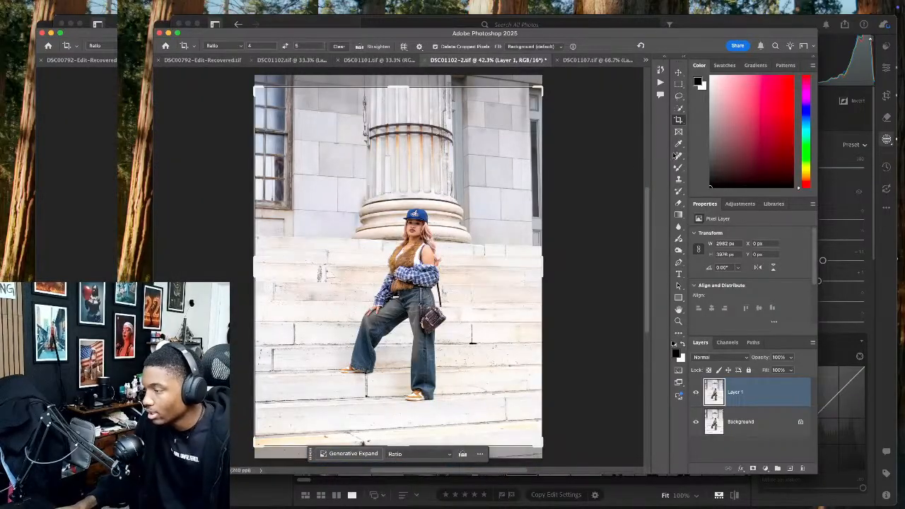
pyautogui.click(678, 155)
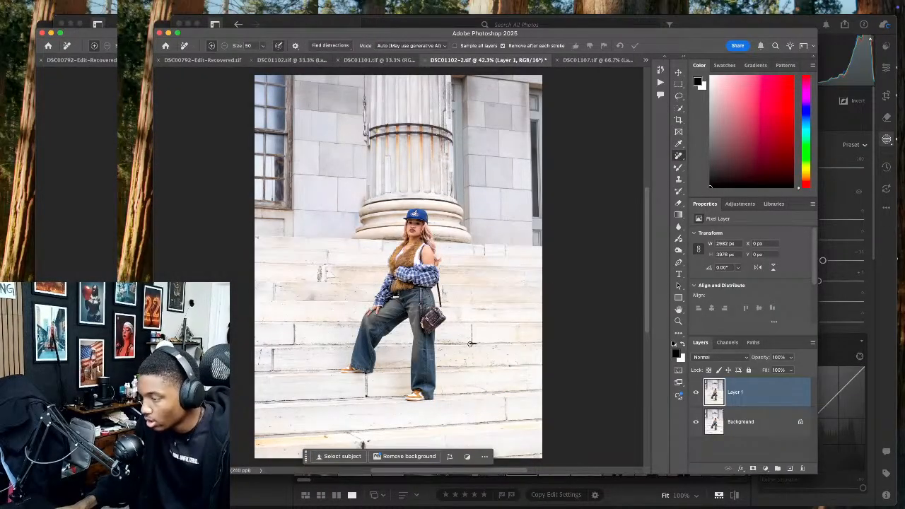
pyautogui.moveTo(471, 344); pyautogui.dragTo(476, 345)
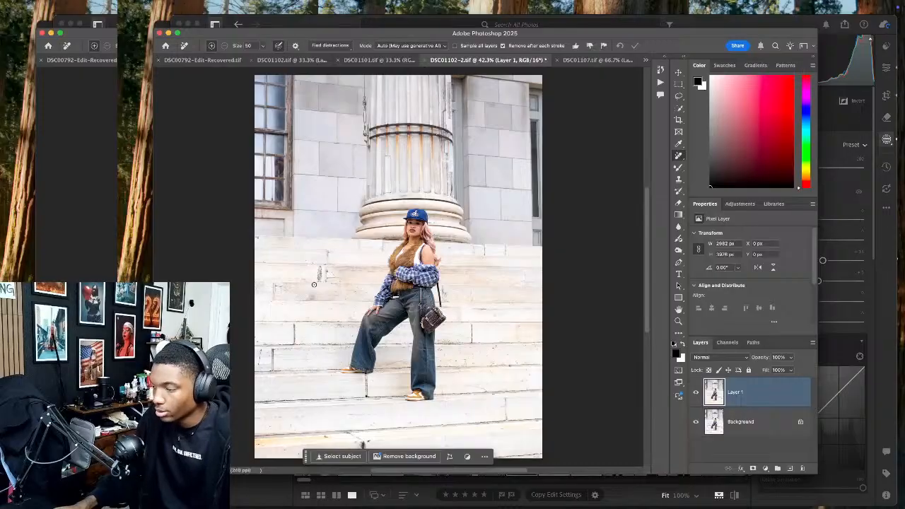
pyautogui.moveTo(322, 275); pyautogui.dragTo(321, 271)
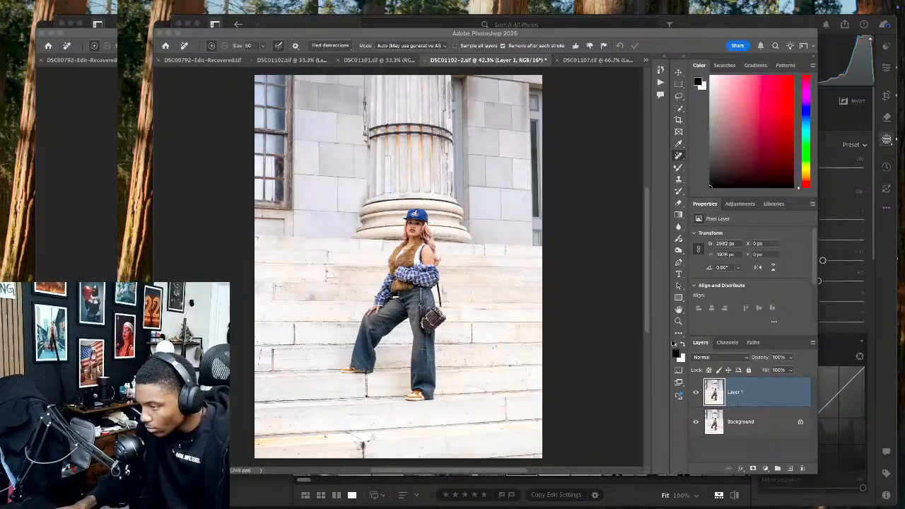
pyautogui.click(311, 169)
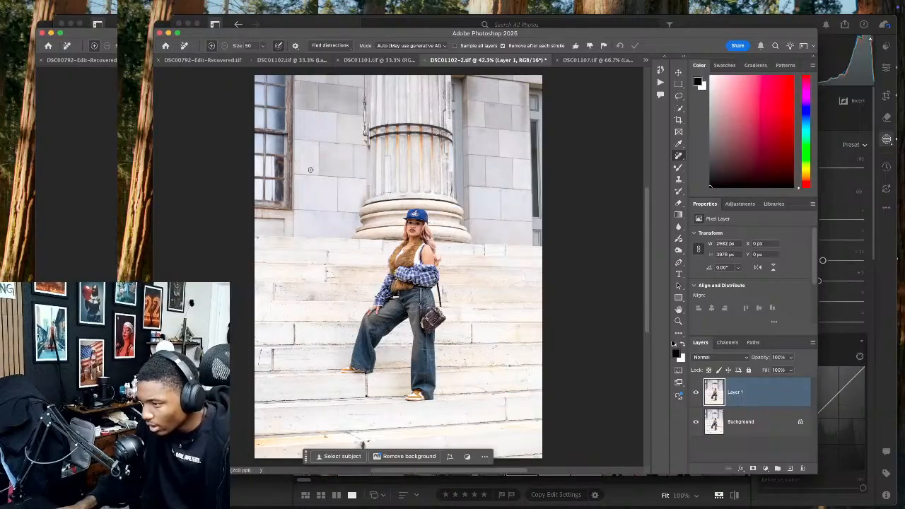
# Switch to DSC01101.tif, duplicate its background layer twice, and compare the photo with DSC01102-2.tif
pyautogui.click(396, 60)
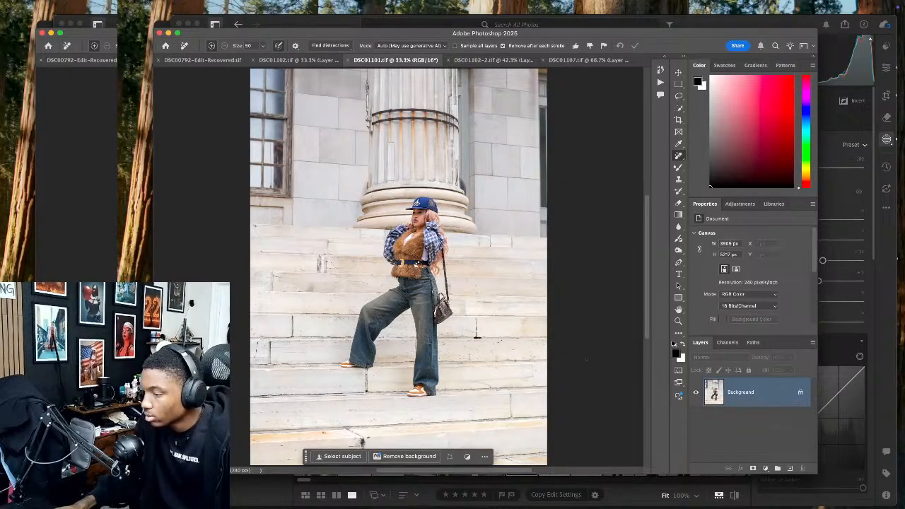
pyautogui.press('super+j')
pyautogui.press('super+j')
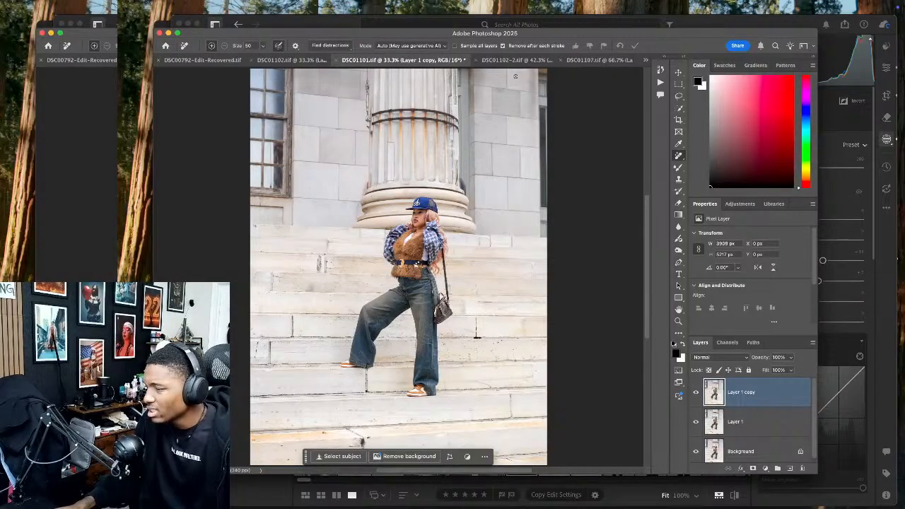
pyautogui.press('super+shift+a')
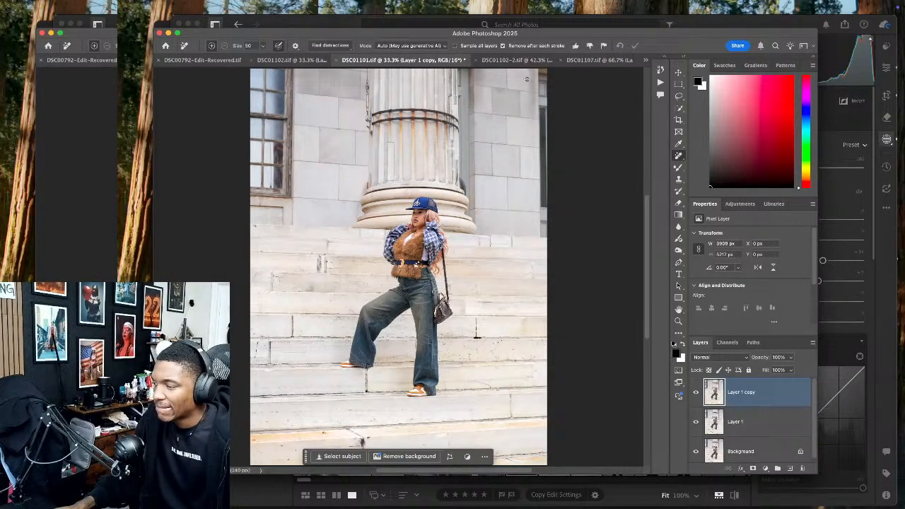
pyautogui.click(511, 59)
pyautogui.click(408, 59)
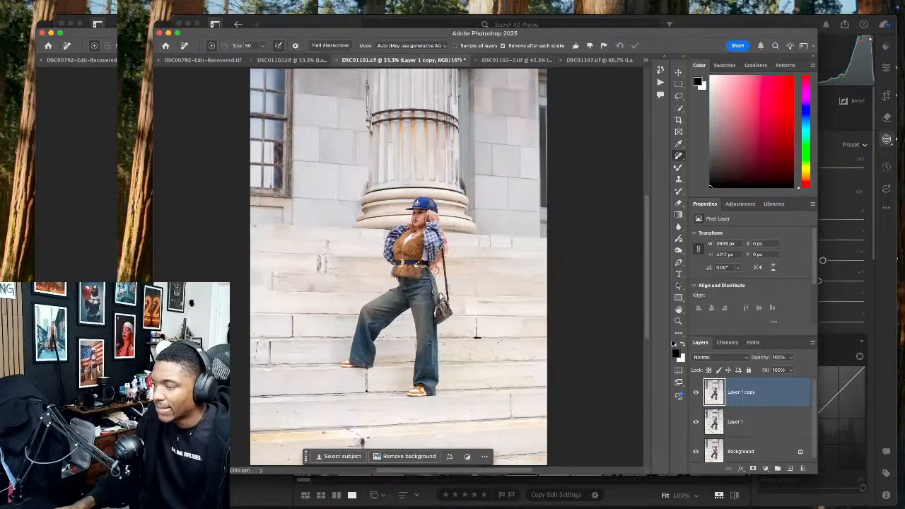
# Remove the small object and the dark round shape beside the column base in DSC01101.tif with the Remove tool
pyautogui.press('super+1')
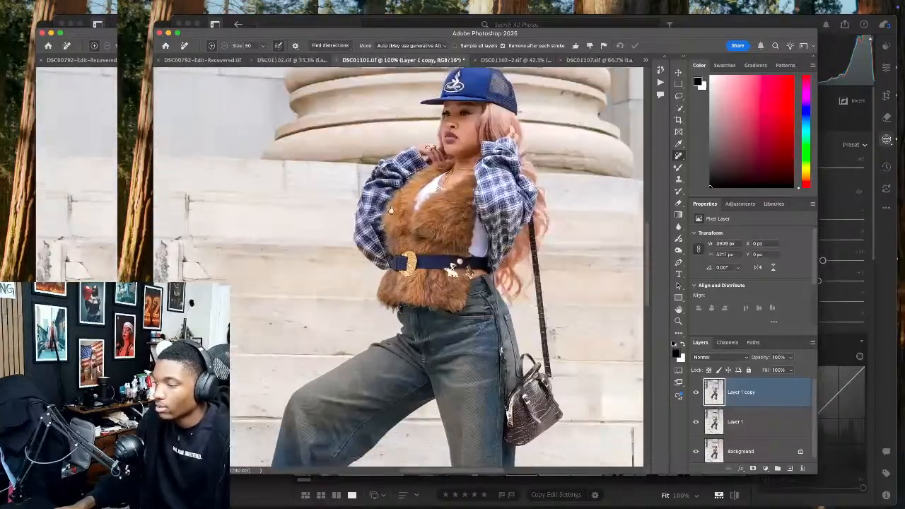
pyautogui.scroll(5, 391, 210)
pyautogui.moveTo(311, 224); pyautogui.dragTo(312, 241)
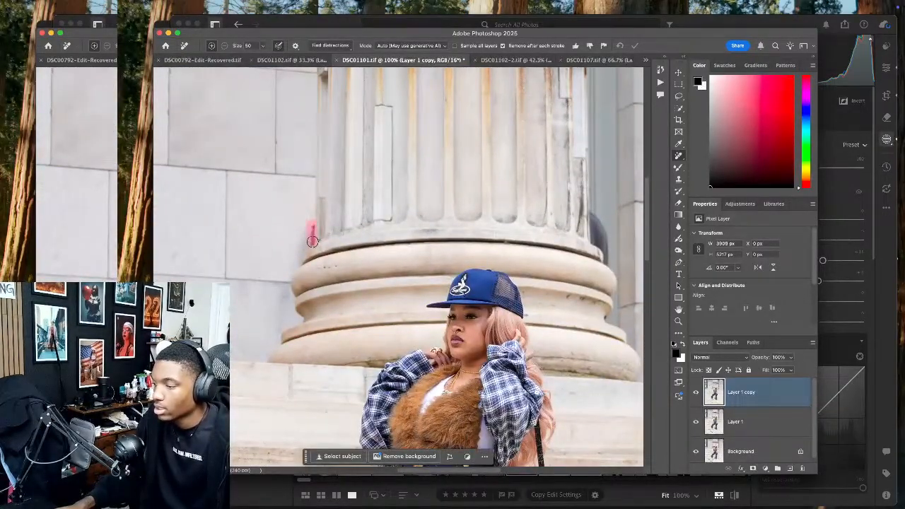
pyautogui.moveTo(587, 211)
pyautogui.mouseDown()
pyautogui.moveTo(607, 235)
pyautogui.moveTo(606, 260)
pyautogui.moveTo(592, 227)
pyautogui.moveTo(602, 244)
pyautogui.mouseUp()
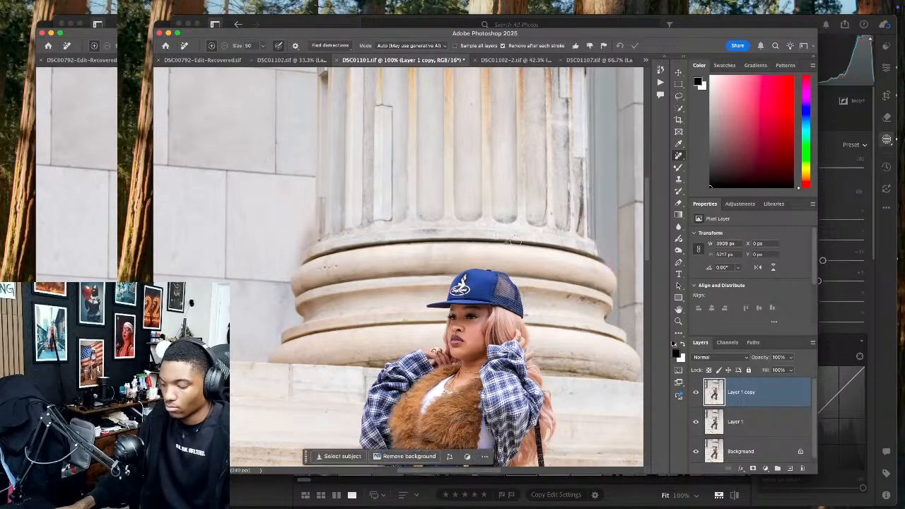
pyautogui.press('super+0')
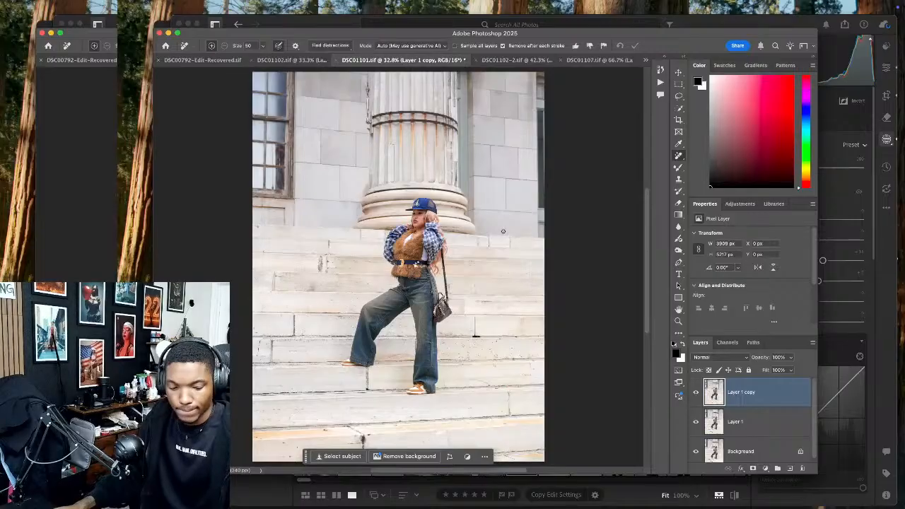
# Remove the black mark in the step joint, the worn patch on the upper steps, and small spots on the lower steps
pyautogui.scroll(-3, 468, 293)
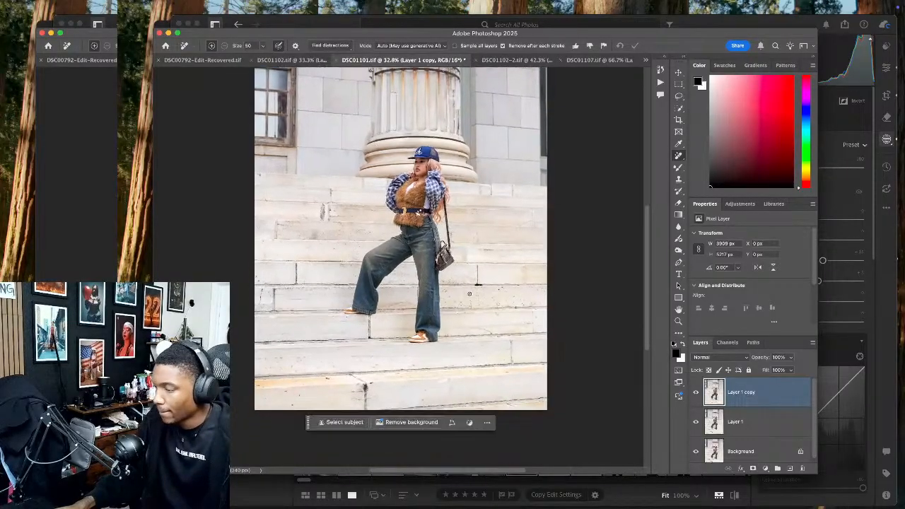
pyautogui.click(477, 285)
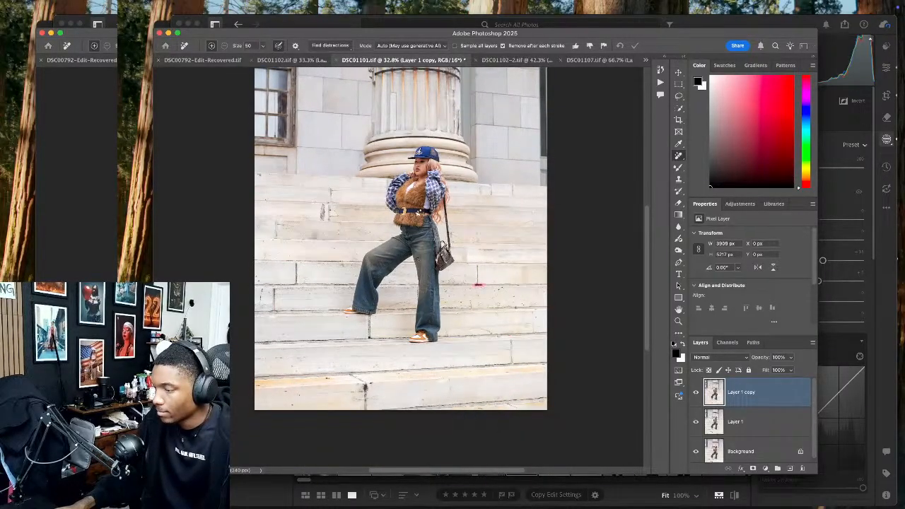
pyautogui.press(']')
pyautogui.press(']')
pyautogui.press(']')
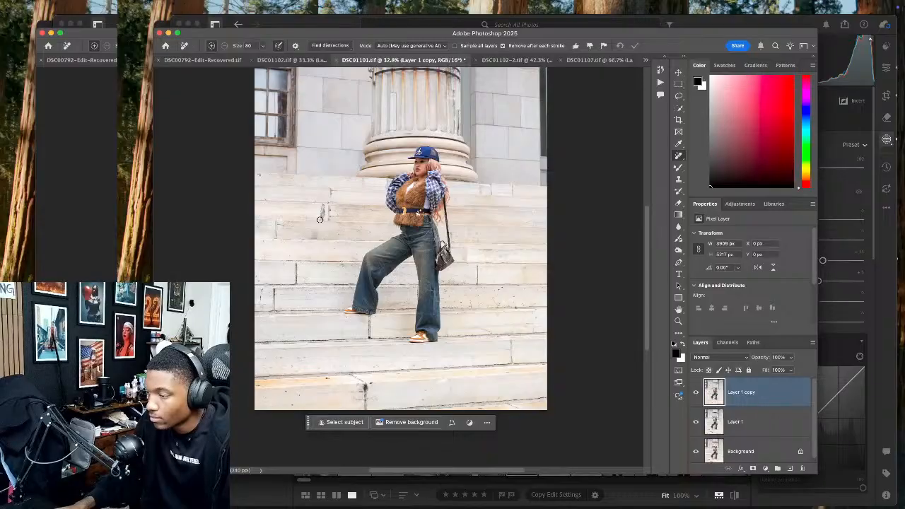
pyautogui.moveTo(323, 218); pyautogui.dragTo(322, 205)
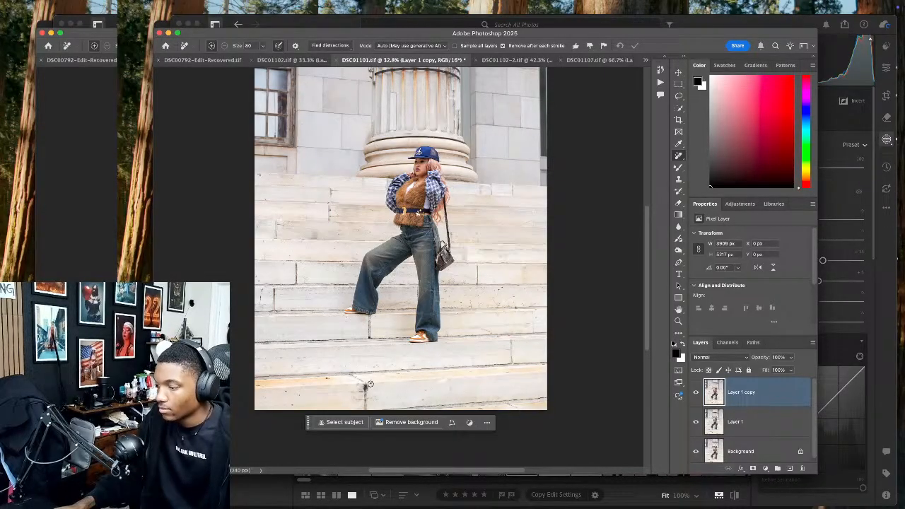
pyautogui.moveTo(338, 383); pyautogui.dragTo(329, 379)
pyautogui.click(369, 339)
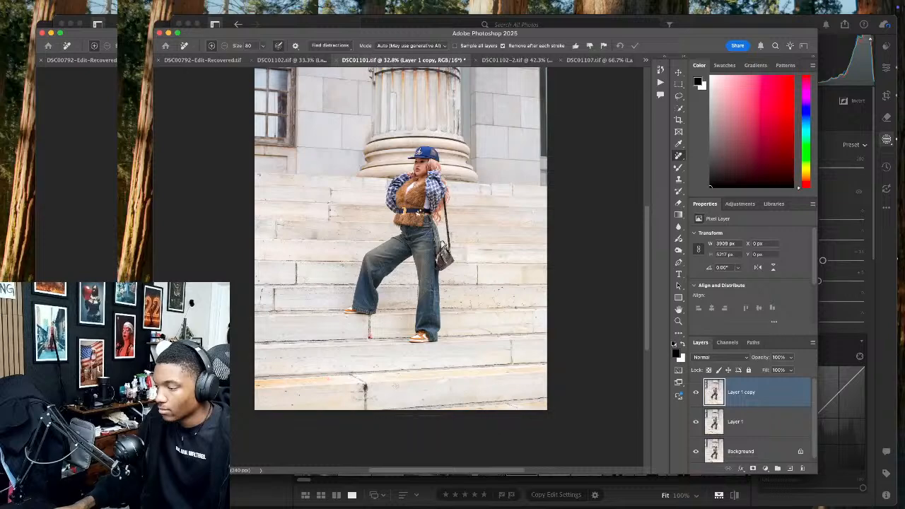
# Toggle the visibility of the topmost layer to compare the cleaned-up steps and column with the original
pyautogui.scroll(2, 400, 379)
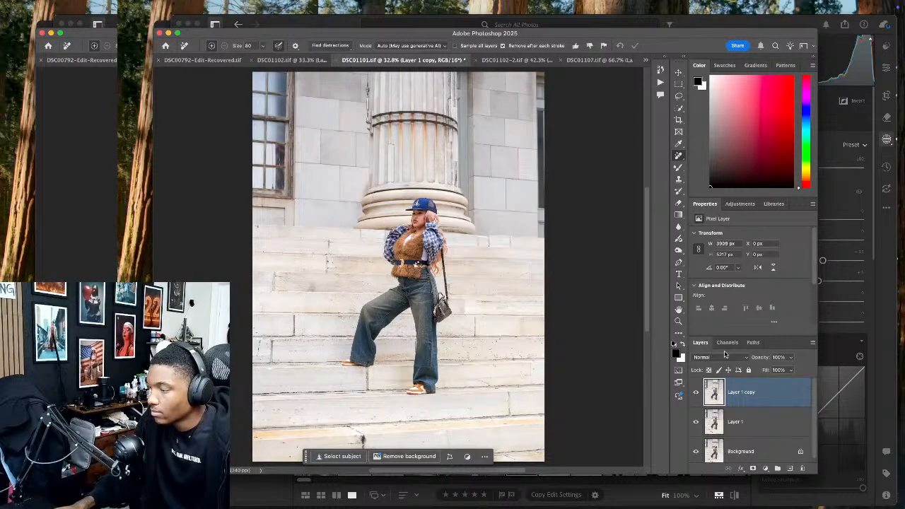
pyautogui.click(697, 393)
pyautogui.click(696, 393)
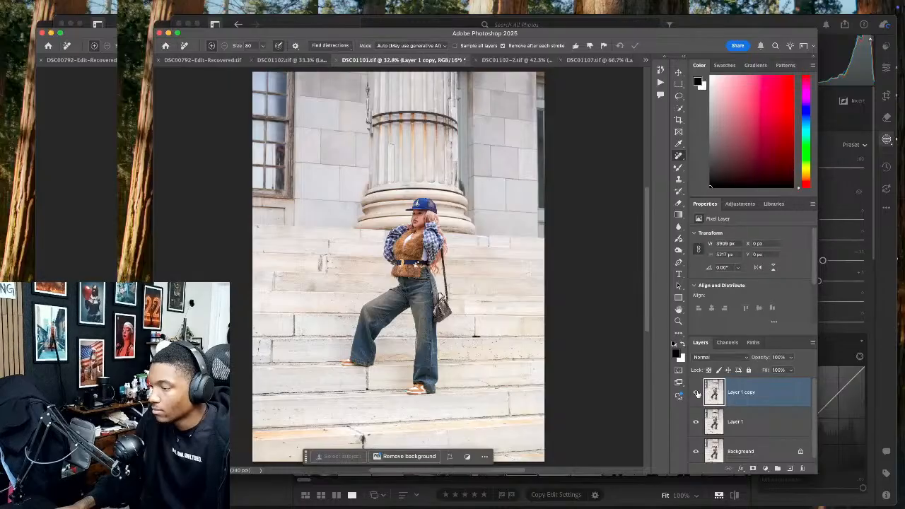
# Save and close DSC01101.tif, and check the import in Lightroom before returning to Photoshop
pyautogui.click(336, 61)
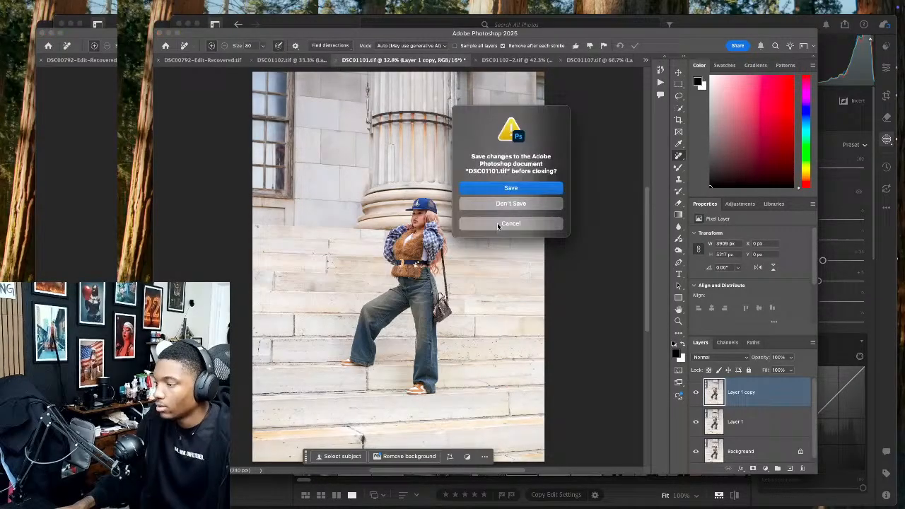
pyautogui.click(514, 189)
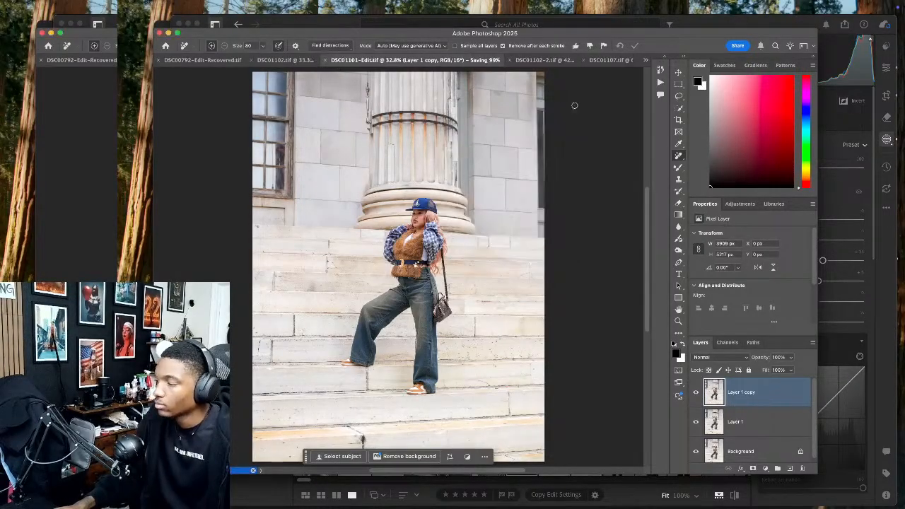
pyautogui.click(536, 63)
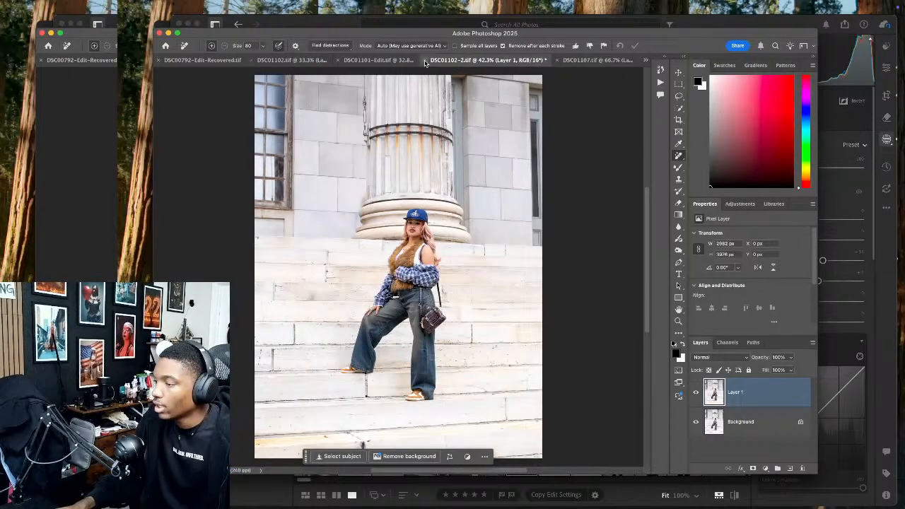
pyautogui.press('super+Tab')
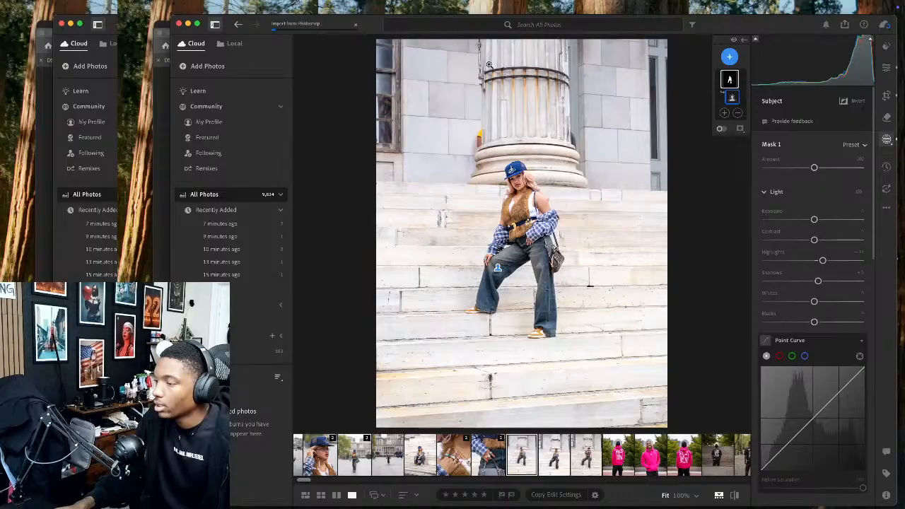
pyautogui.press('super+Tab')
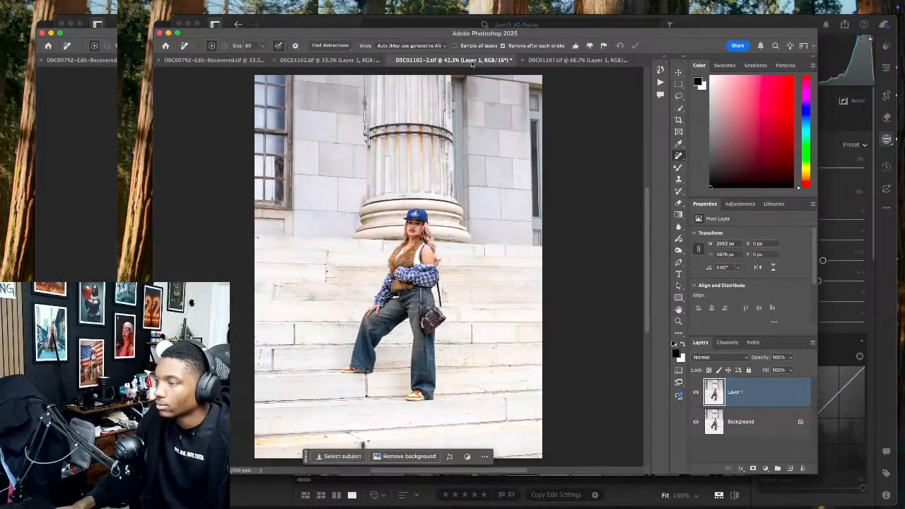
# In DSC01107.tif, remove the black mark in the step joint, the dark spot on the lowest joint and the worn patch on the upper steps
pyautogui.click(558, 60)
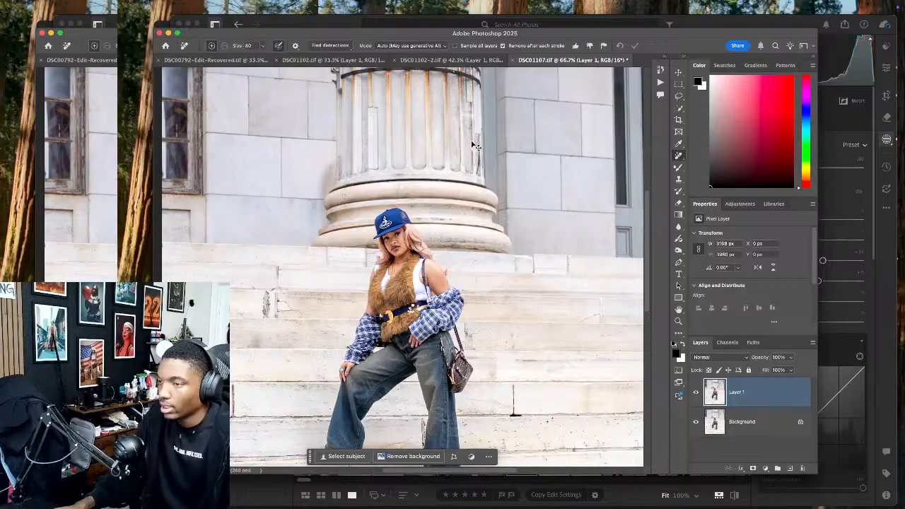
pyautogui.press('super+0')
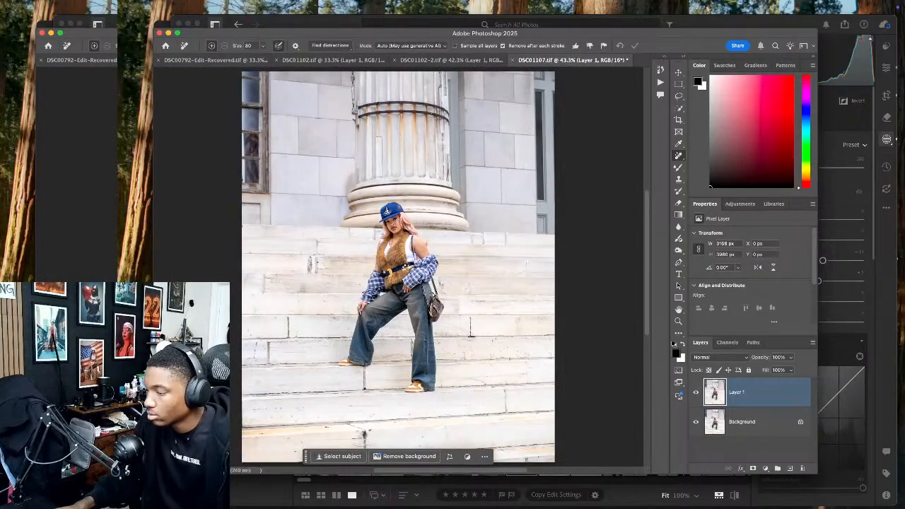
pyautogui.moveTo(480, 338); pyautogui.dragTo(470, 338)
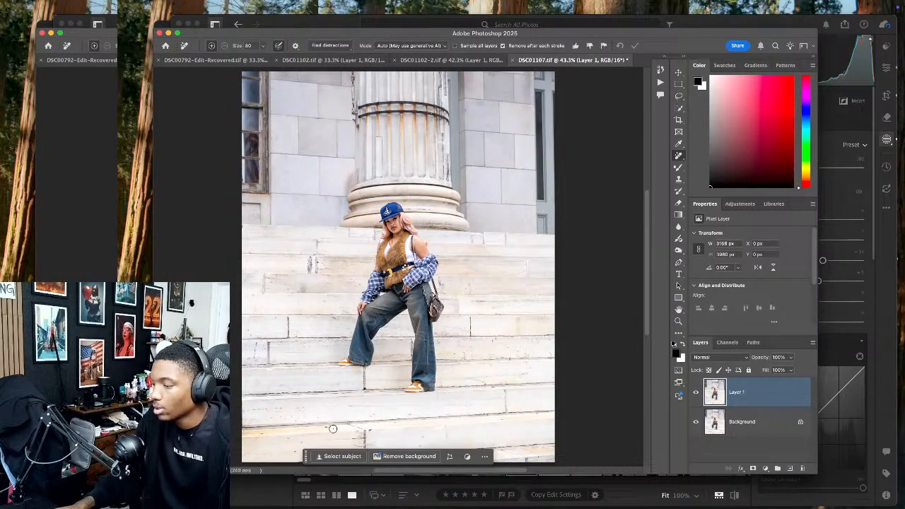
pyautogui.click(369, 430)
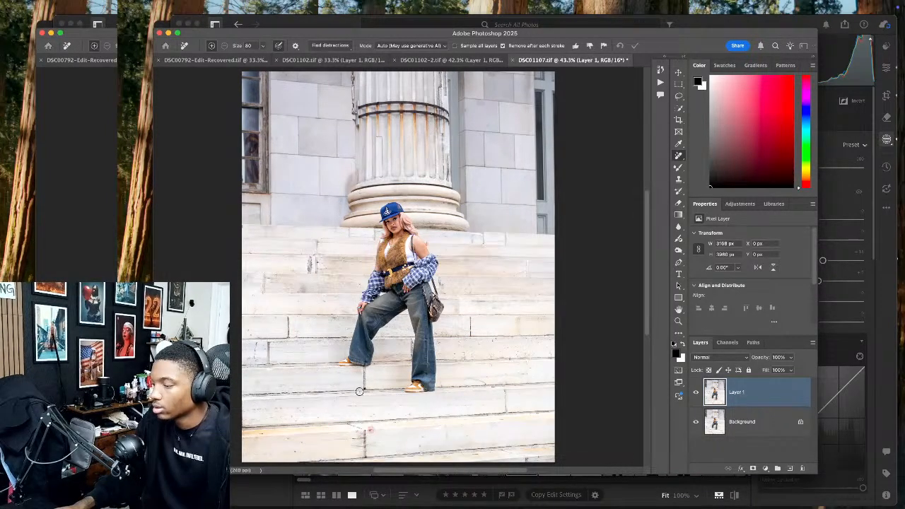
pyautogui.click(309, 266)
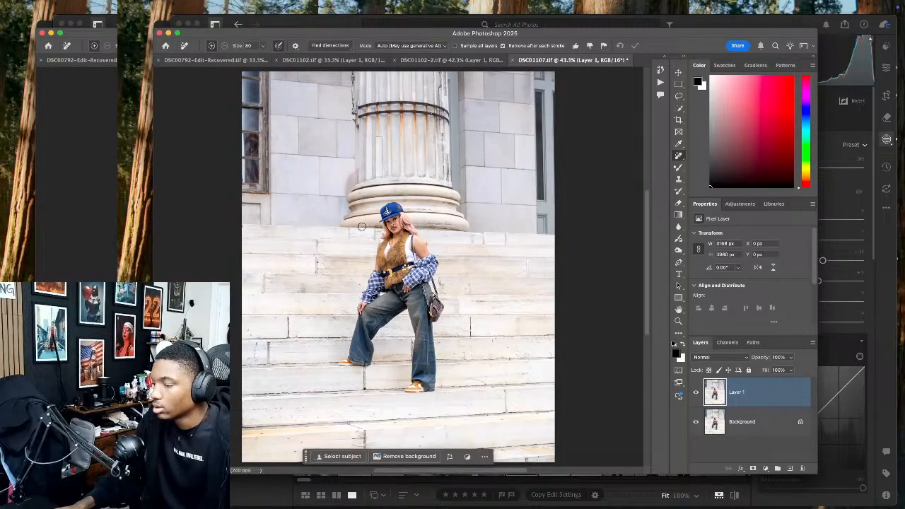
# Save and close DSC01107.tif, check the import in Lightroom, and bring up DSC01102.tif in Photoshop
pyautogui.click(514, 60)
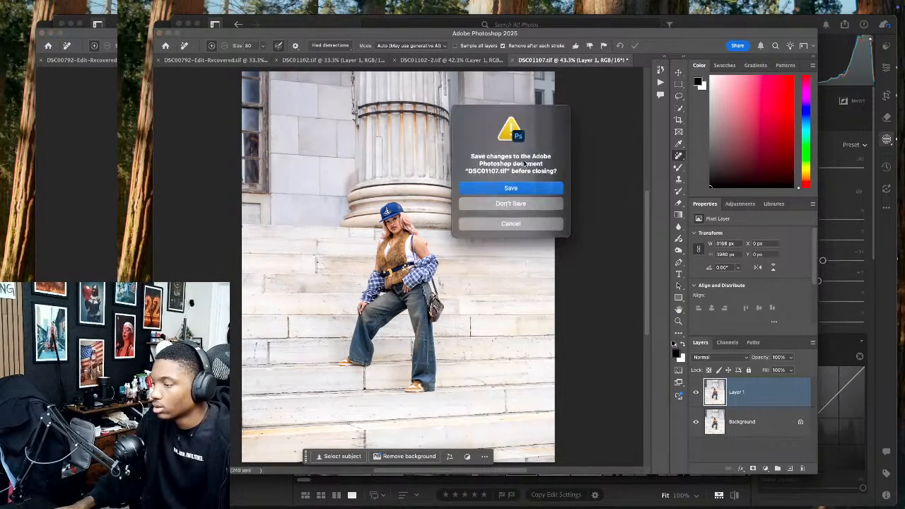
pyautogui.click(518, 188)
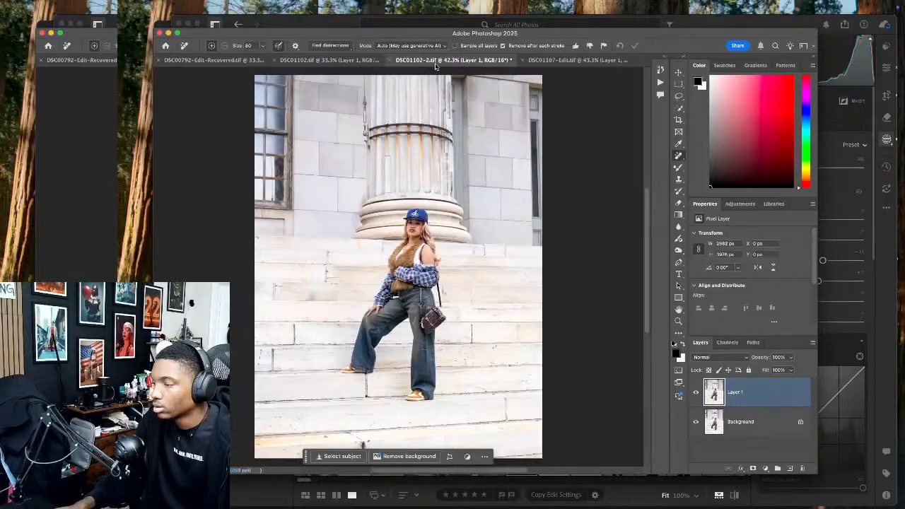
pyautogui.click(377, 60)
pyautogui.press('super+Tab')
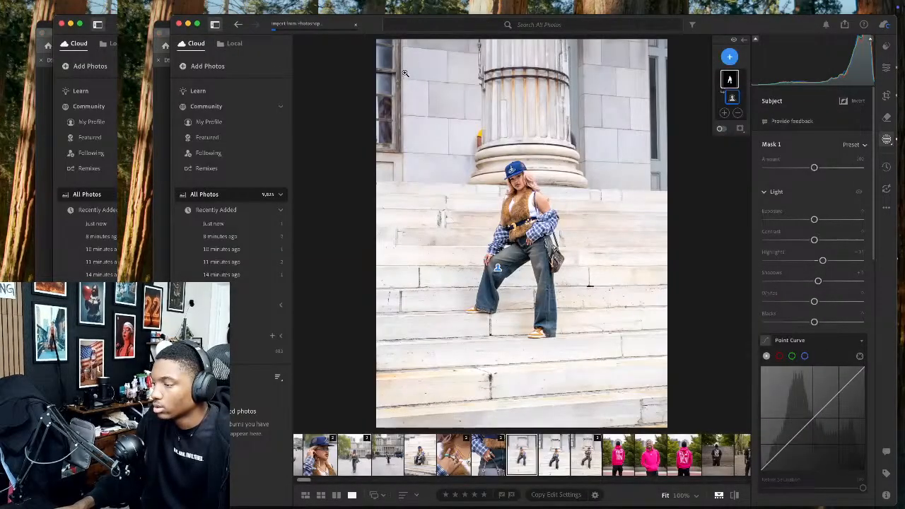
pyautogui.press('super+Tab')
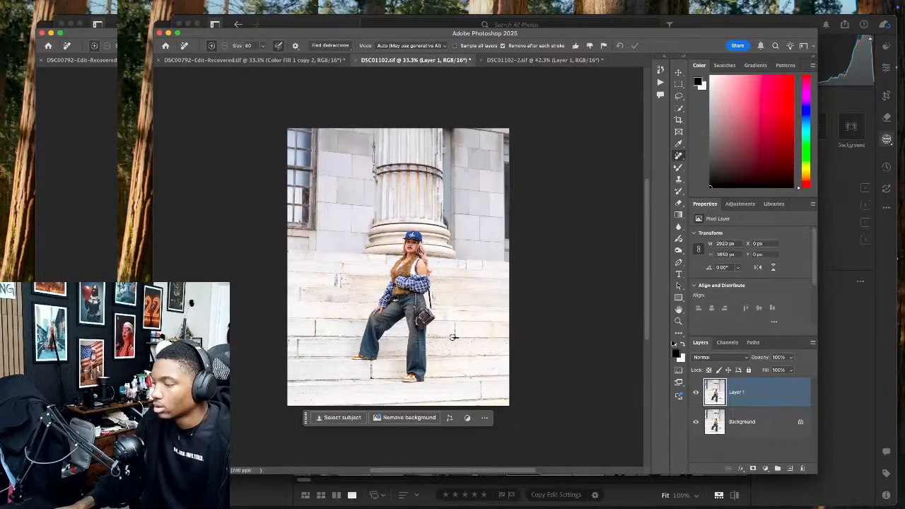
# In DSC01102.tif, remove the black mark in the step joint and the dark and orange shapes on either side of the column base
pyautogui.moveTo(452, 338); pyautogui.dragTo(460, 336)
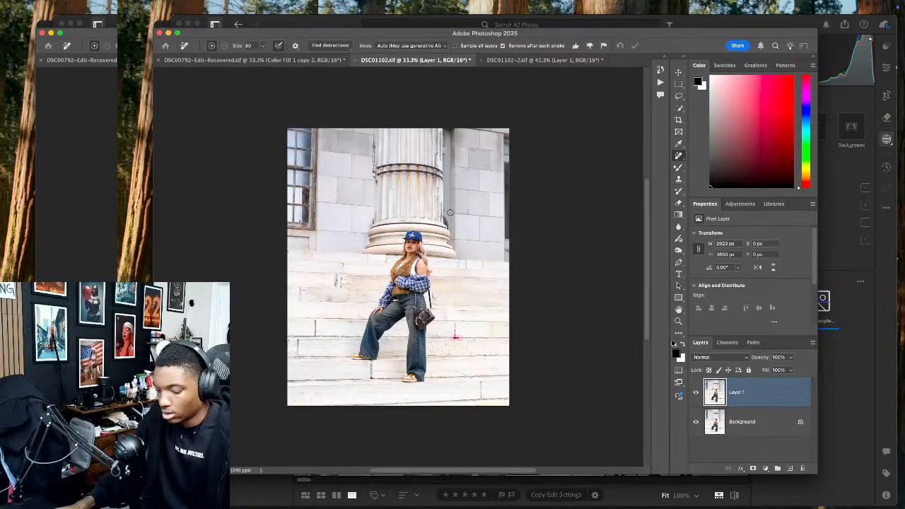
pyautogui.press('super+equal')
pyautogui.press('super+equal')
pyautogui.press('super+equal')
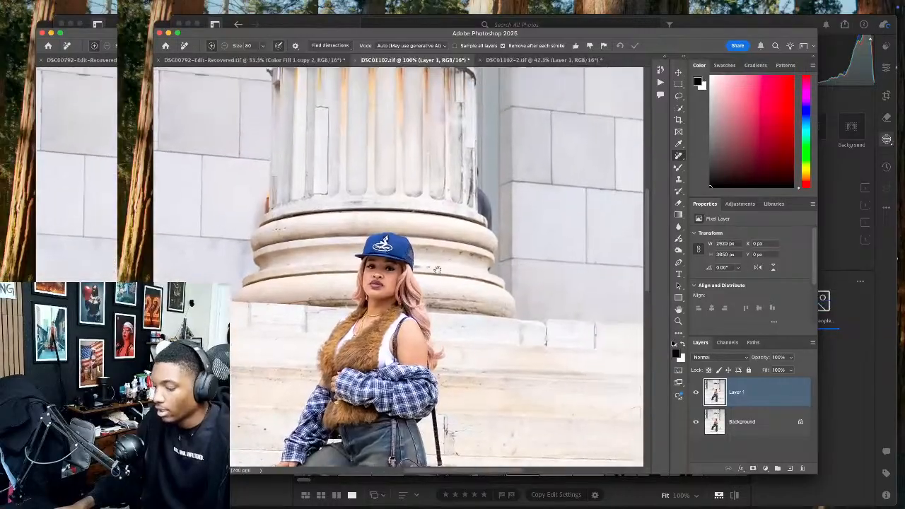
pyautogui.press('[')
pyautogui.moveTo(477, 191)
pyautogui.mouseDown()
pyautogui.moveTo(496, 226)
pyautogui.moveTo(481, 196)
pyautogui.mouseUp()
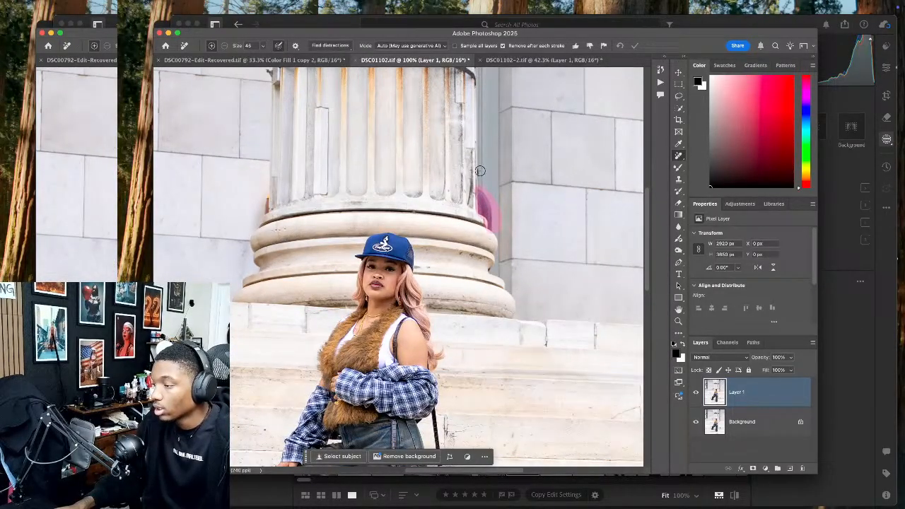
pyautogui.moveTo(269, 209); pyautogui.dragTo(265, 198)
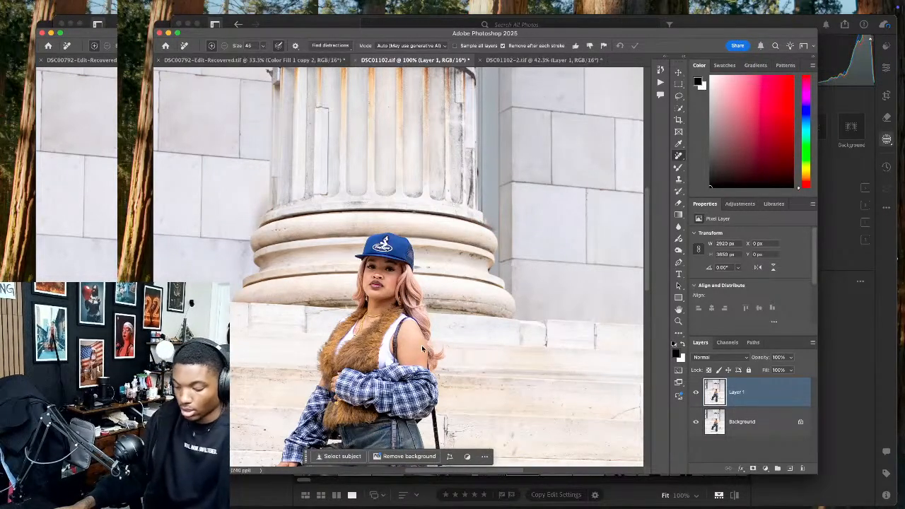
# Use Liquify on DSC01102.tif to nudge the hair ends beside the woman's bare arm slightly inward, reduce the brush size to 90, and apply
pyautogui.press('super+shift+x')
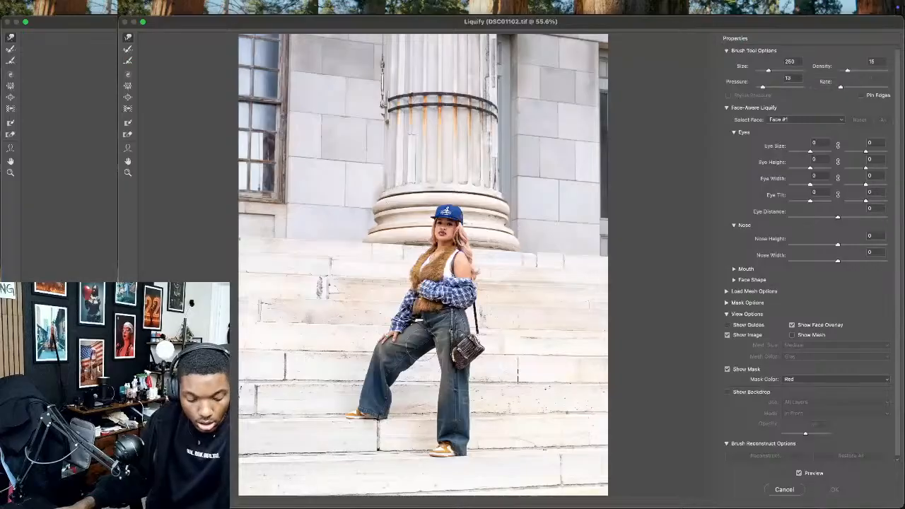
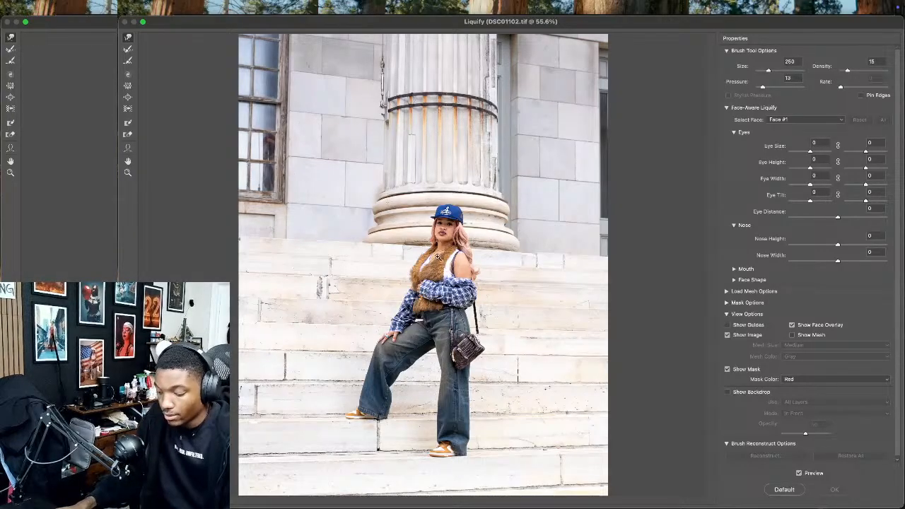
pyautogui.scroll(3, 453, 262)
pyautogui.scroll(3, 424, 320)
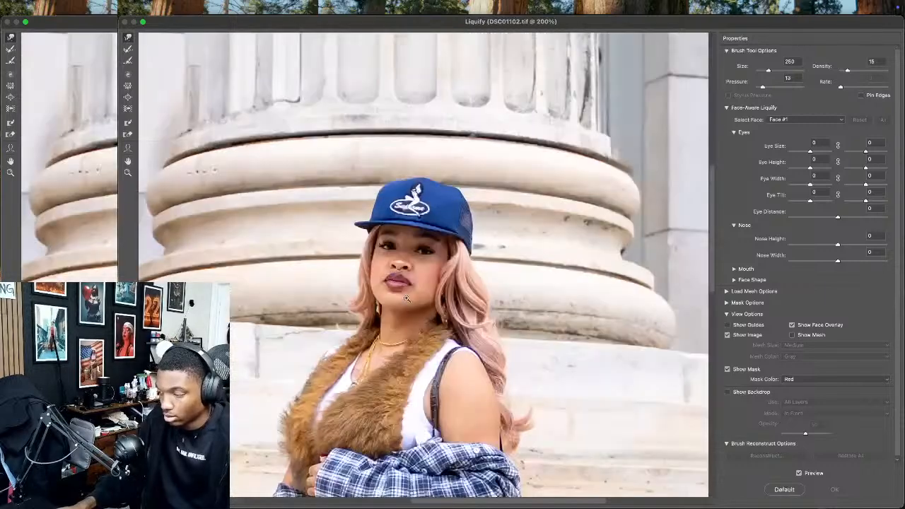
pyautogui.press('[')
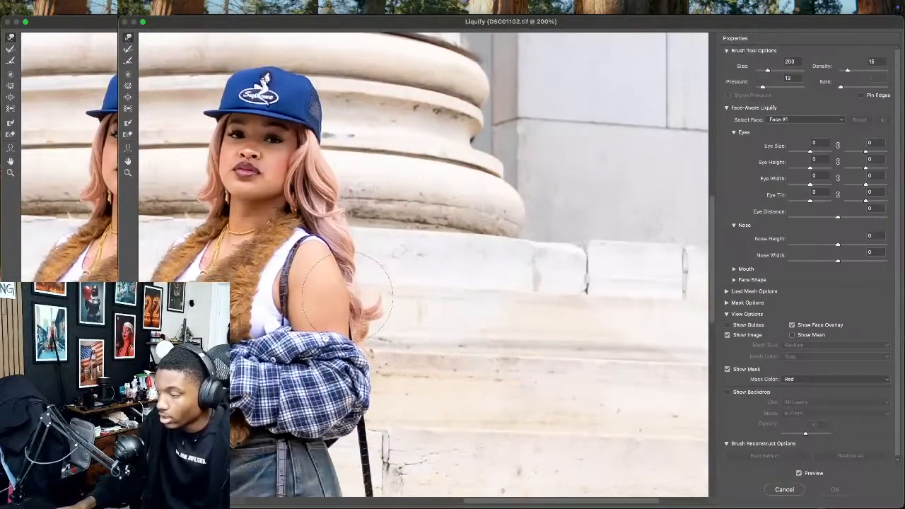
pyautogui.moveTo(386, 305); pyautogui.dragTo(372, 303)
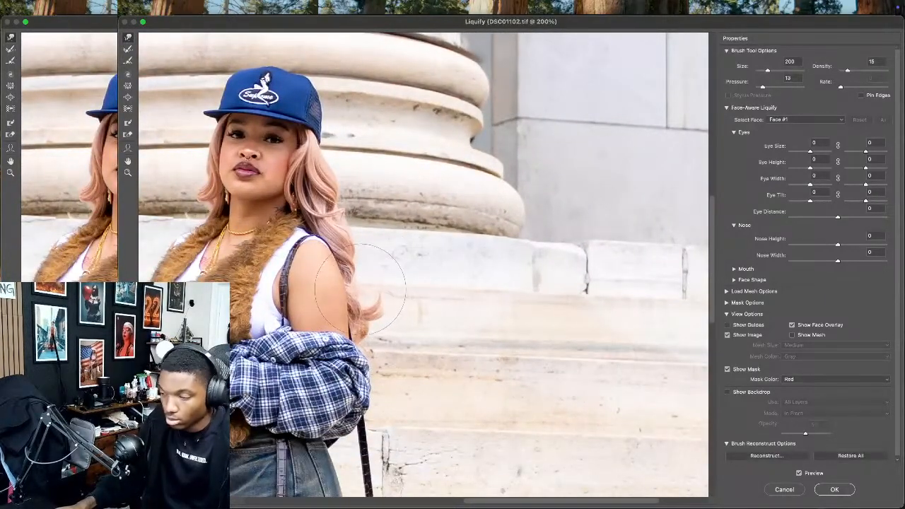
pyautogui.press('[')
pyautogui.press('[')
pyautogui.press('[')
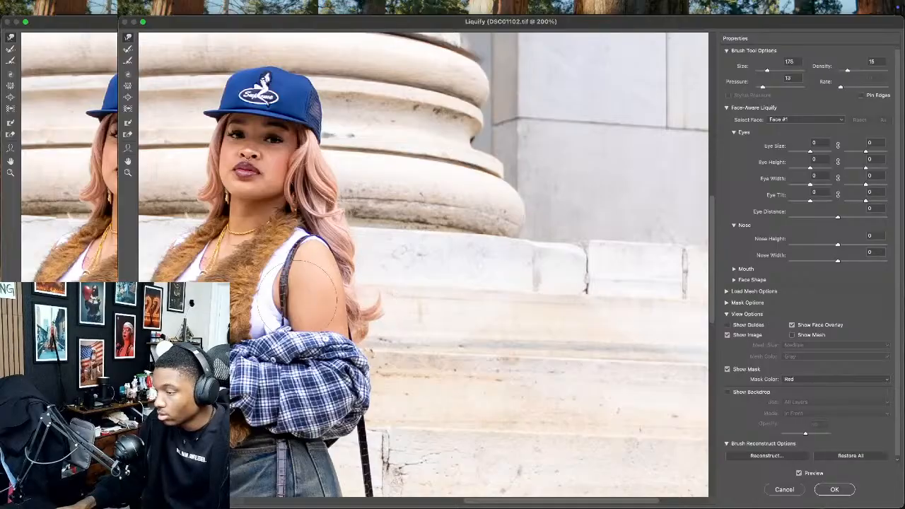
pyautogui.hscroll(-5, 287, 313)
pyautogui.scroll(2, 287, 313)
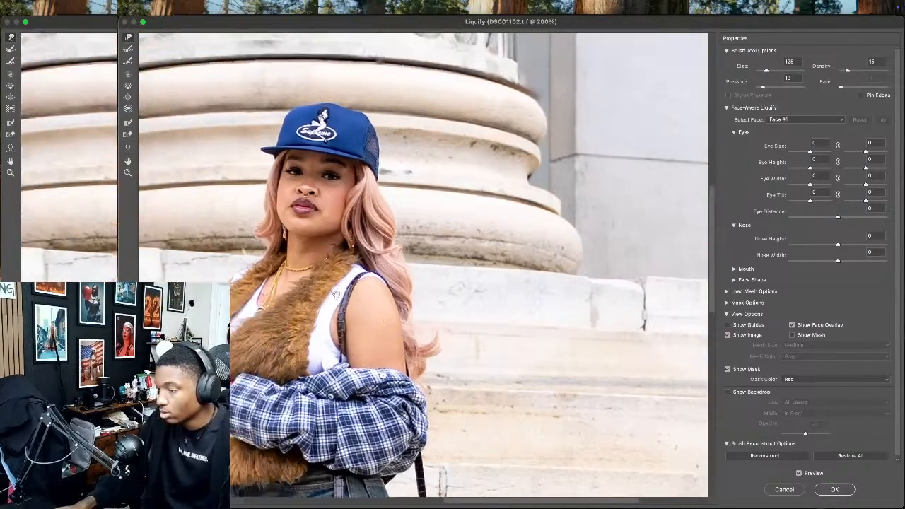
pyautogui.press('[')
pyautogui.press('[')
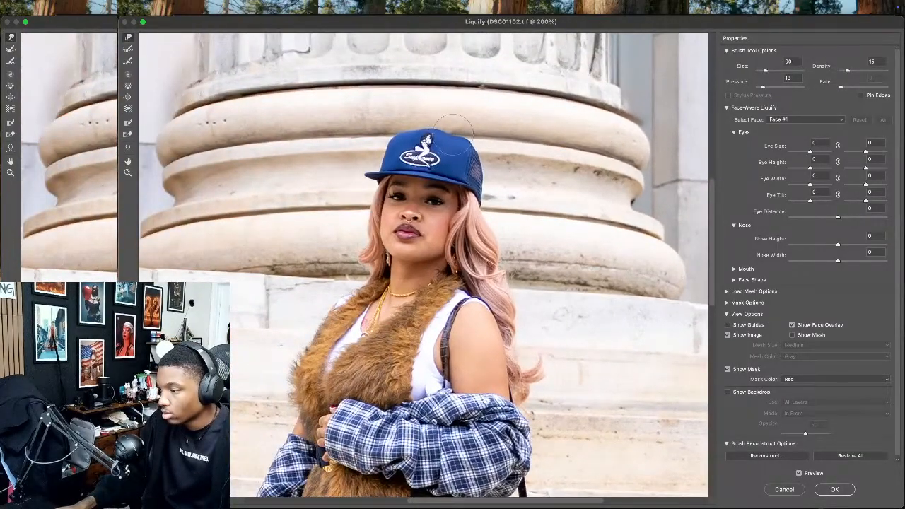
pyautogui.press('super+0')
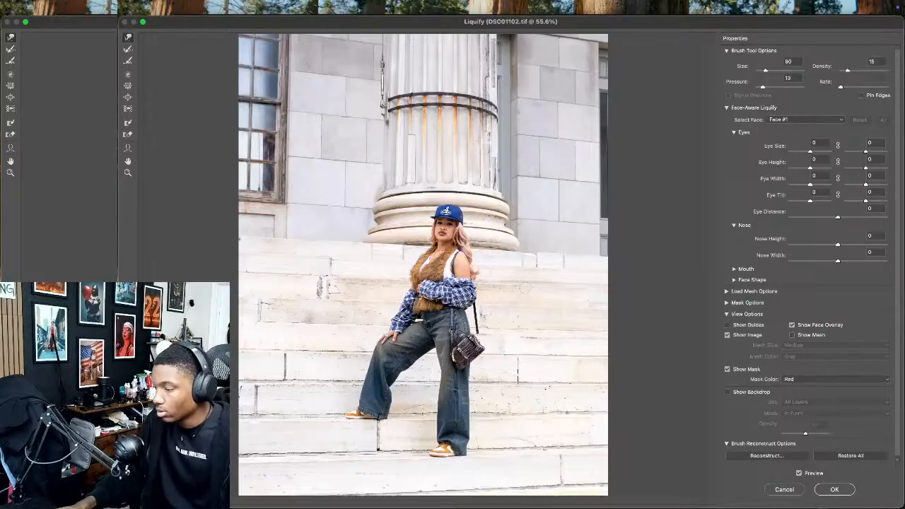
pyautogui.click(839, 491)
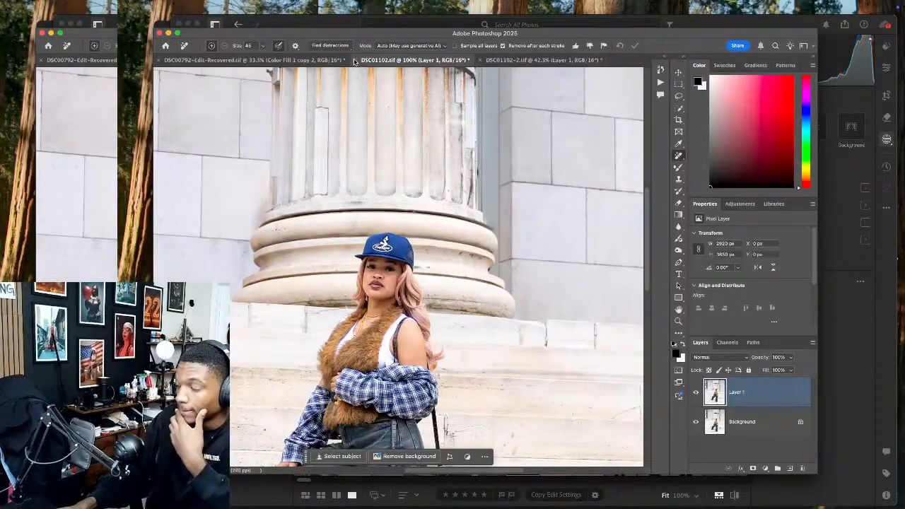
# Save and close DSC01102.tif and DSC01102-2.tif, checking the import in Lightroom in between
pyautogui.press('super+w')
pyautogui.click(495, 188)
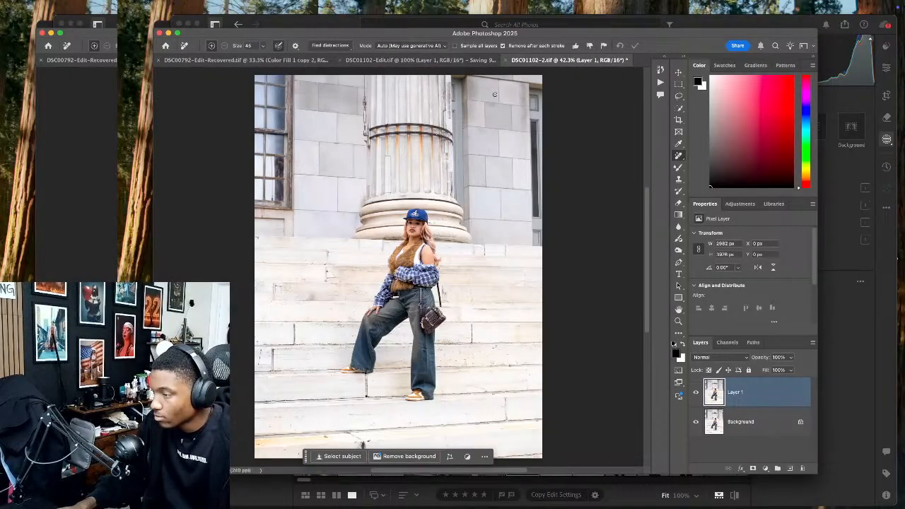
pyautogui.press('super+Tab')
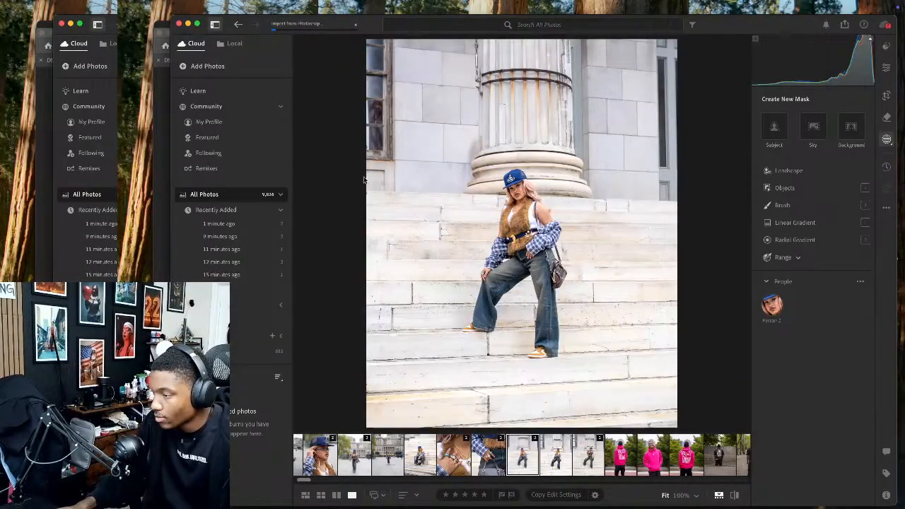
pyautogui.press('super+Tab')
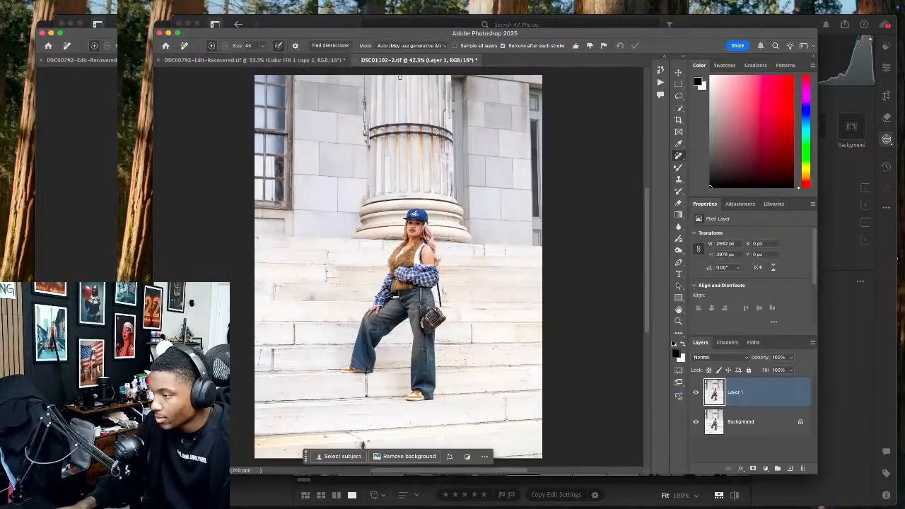
pyautogui.click(358, 60)
pyautogui.click(521, 196)
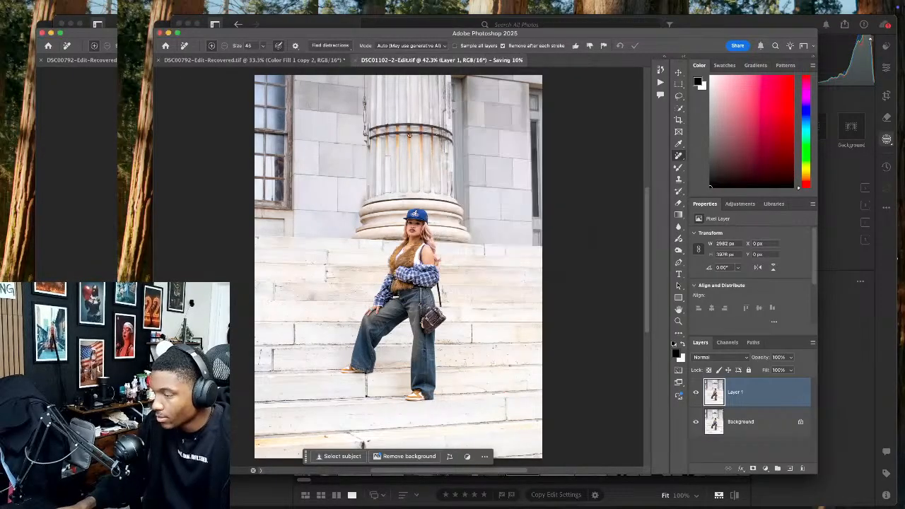
pyautogui.click(311, 60)
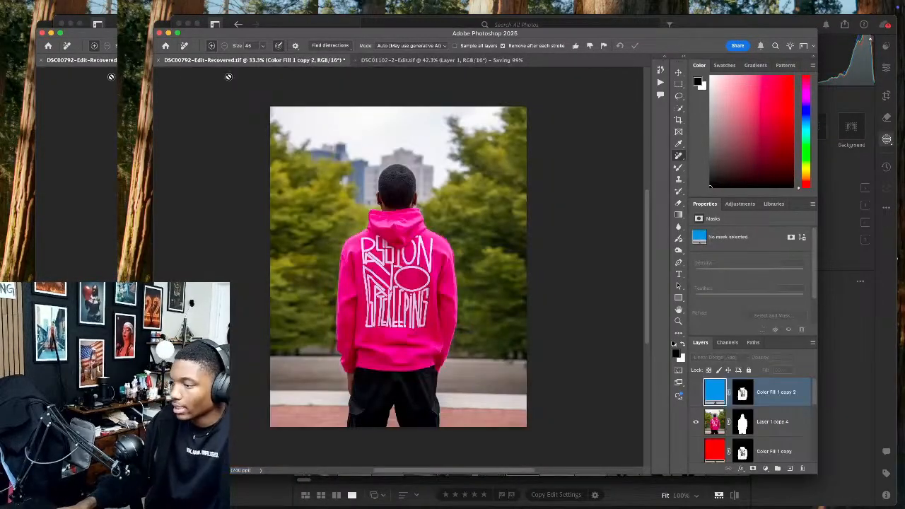
pyautogui.click(160, 60)
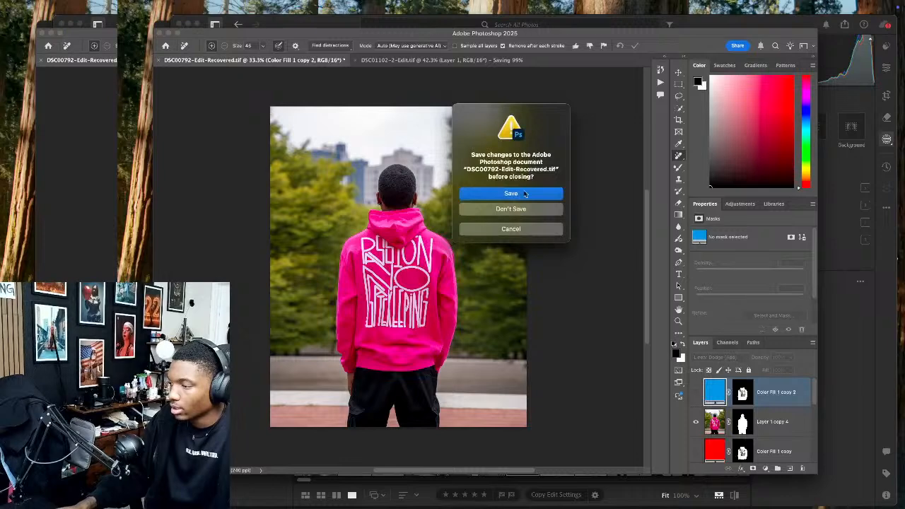
pyautogui.click(486, 195)
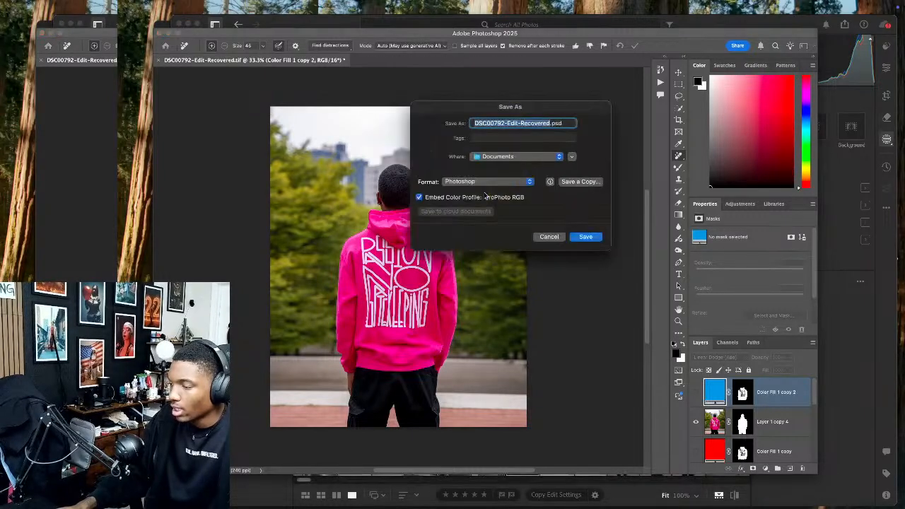
pyautogui.press('Return')
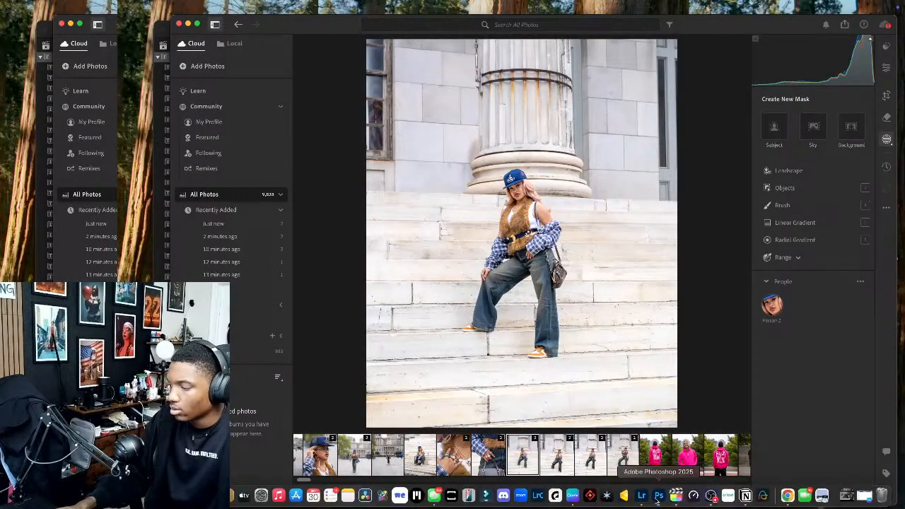
pyautogui.click(609, 495)
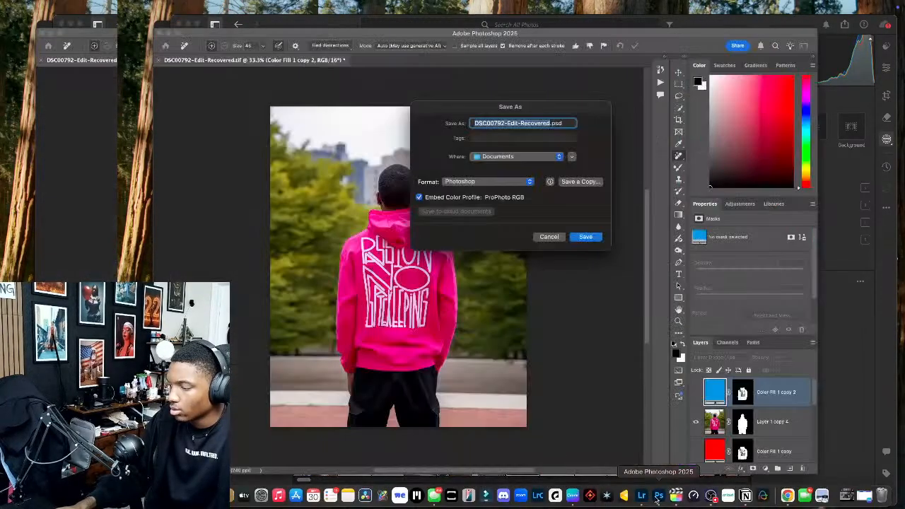
pyautogui.click(550, 237)
pyautogui.press('super+w')
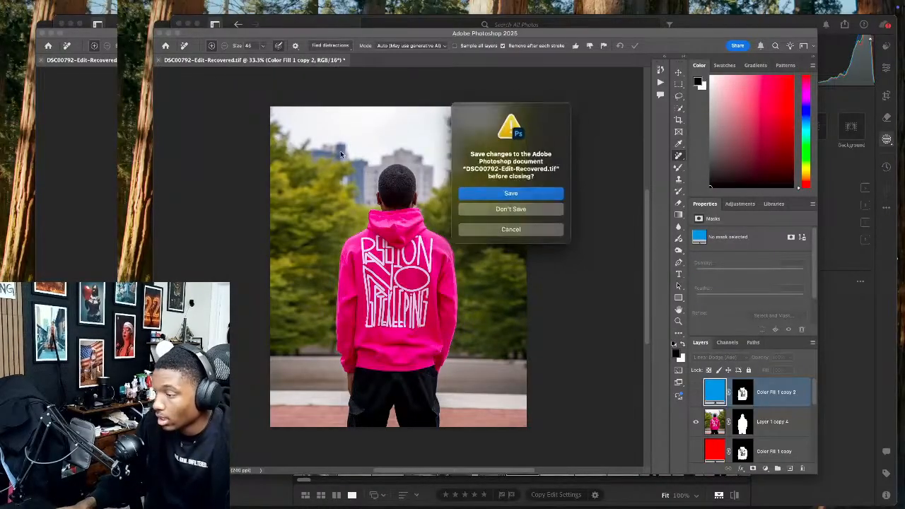
pyautogui.click(510, 193)
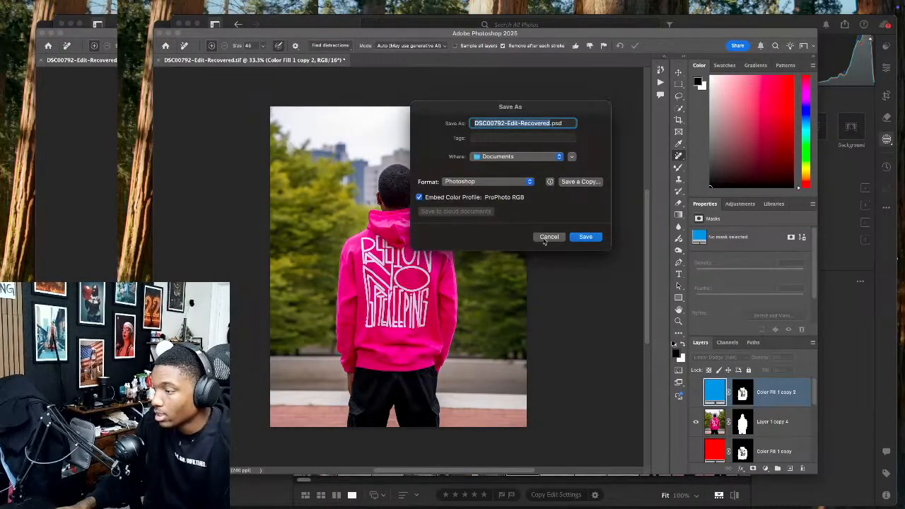
pyautogui.click(548, 237)
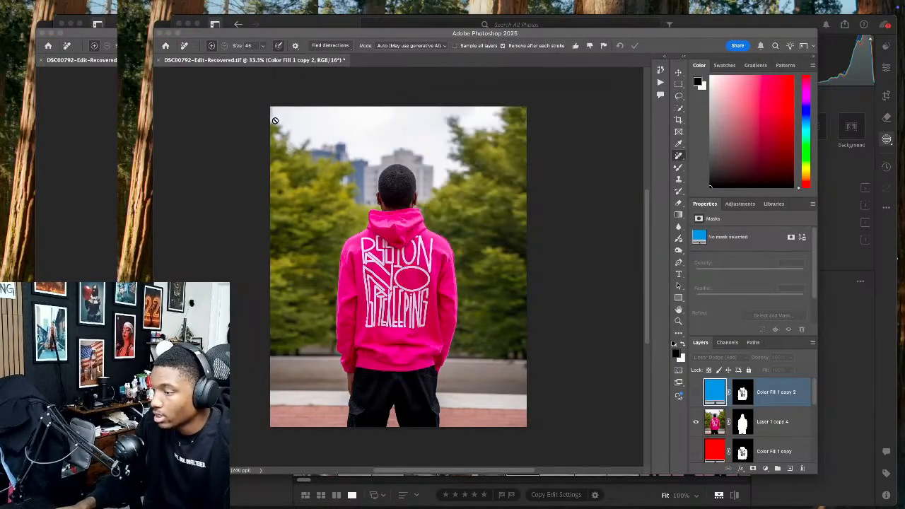
# Close DSC00792-Edit-Recovered.tif without saving its changes and return to Lightroom
pyautogui.click(159, 61)
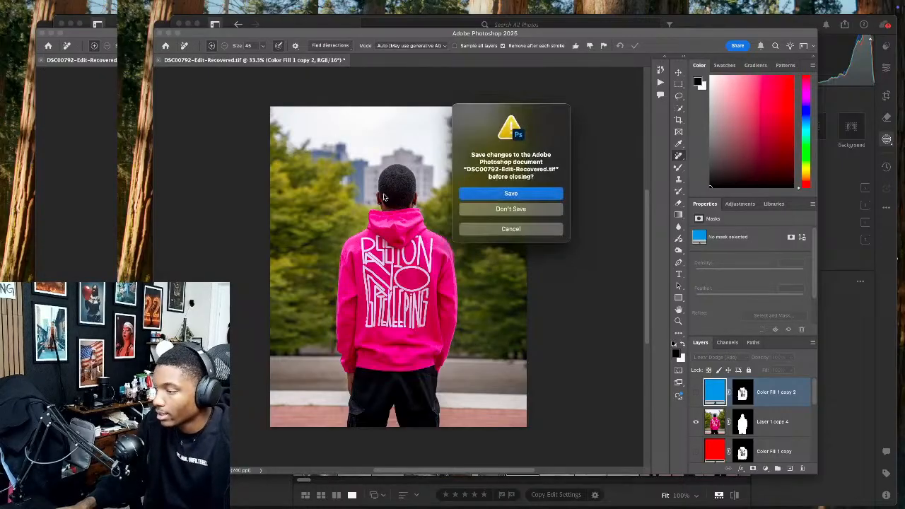
pyautogui.click(511, 208)
pyautogui.click(865, 460)
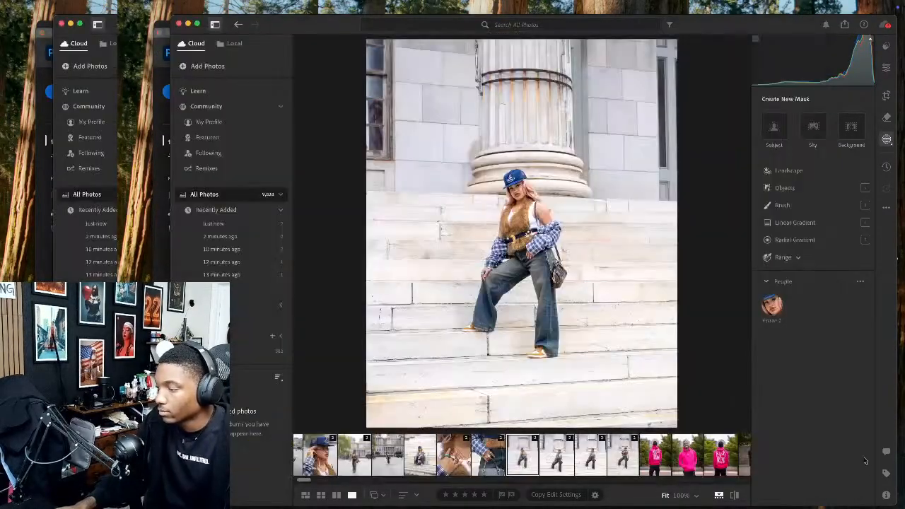
# Select the photo of the woman sitting on the marble steps in Lightroom and send it to Photoshop for editing
pyautogui.scroll(3, 495, 457)
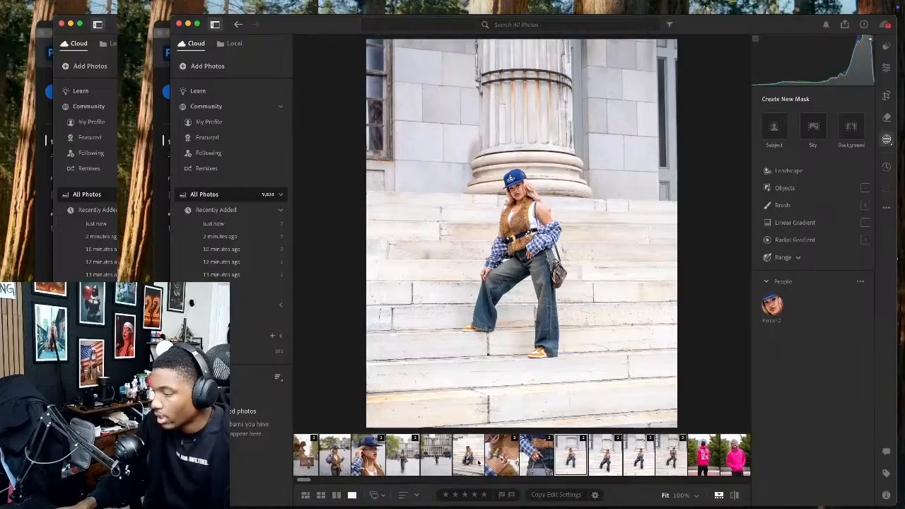
pyautogui.click(468, 455)
pyautogui.rightClick(563, 129)
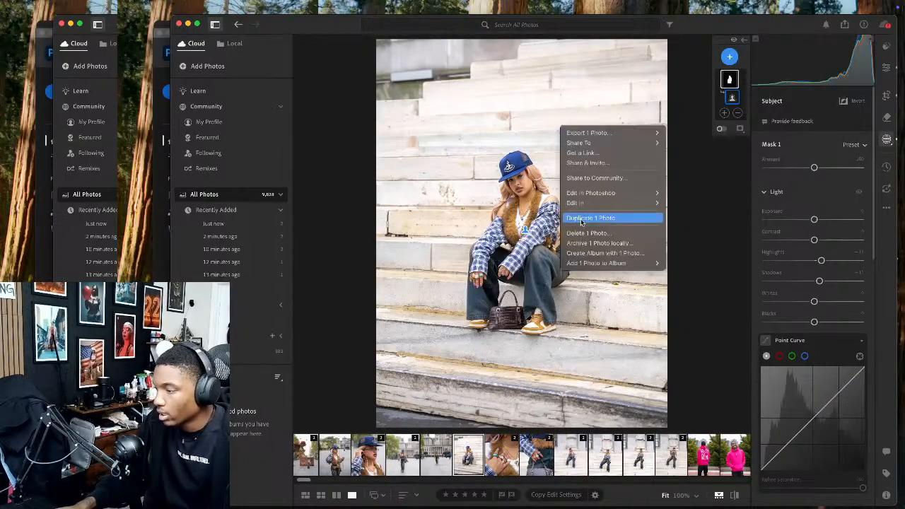
pyautogui.moveTo(587, 193)
pyautogui.click(689, 193)
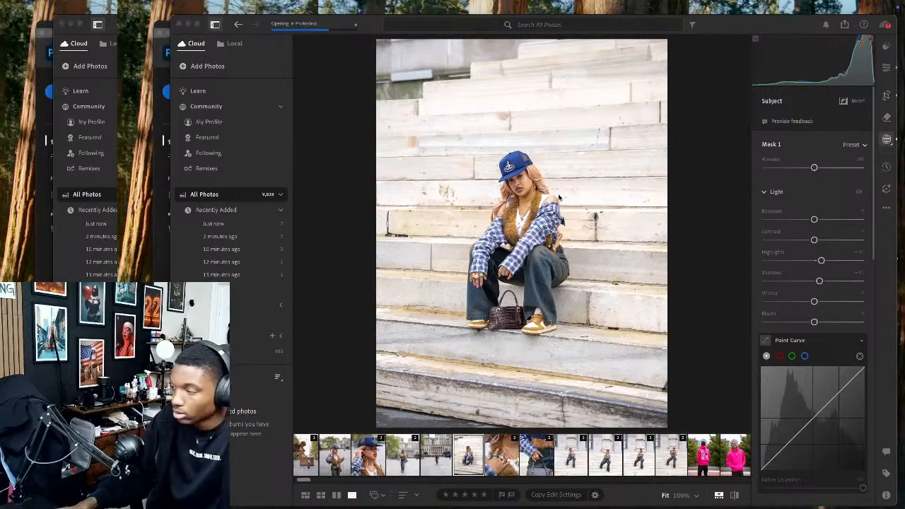
# Crop DSC01177.tif to a 4:5 ratio around the seated woman and duplicate the image layer twice
pyautogui.press('c')
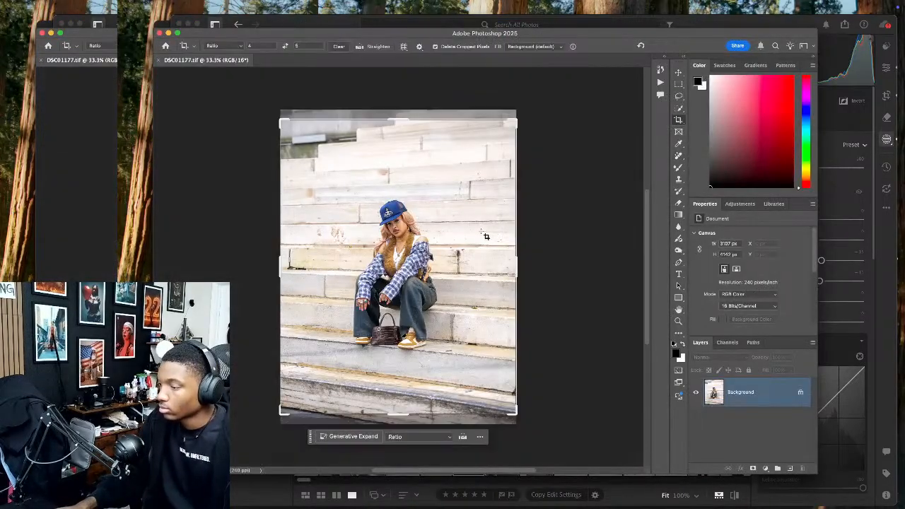
pyautogui.moveTo(451, 239); pyautogui.dragTo(458, 265)
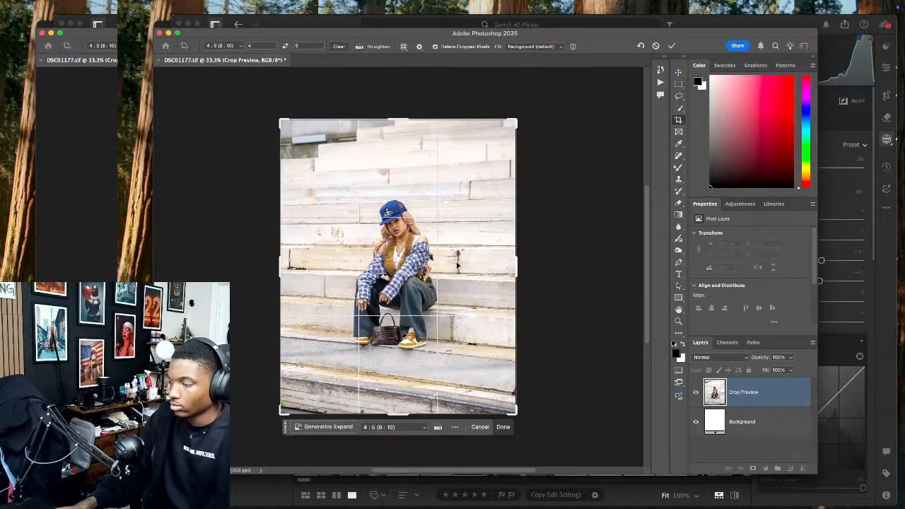
pyautogui.click(680, 72)
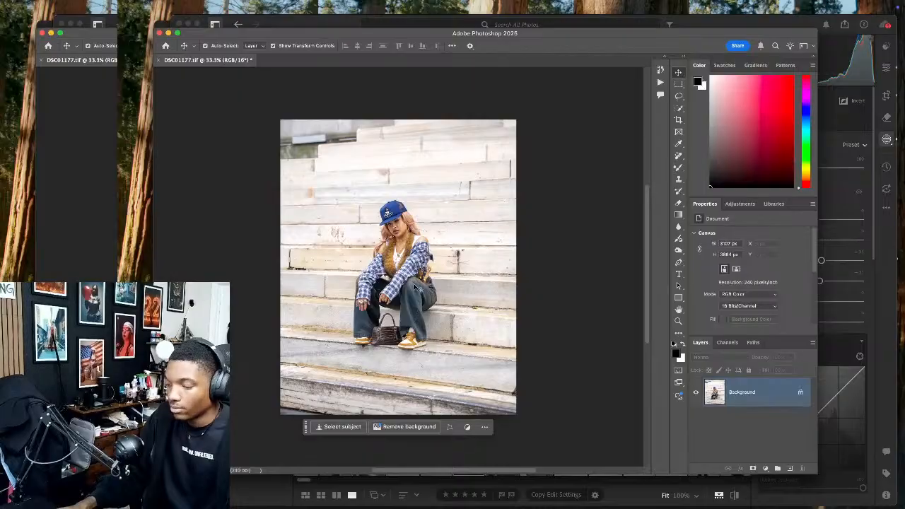
pyautogui.press('super+j')
pyautogui.press('super+j')
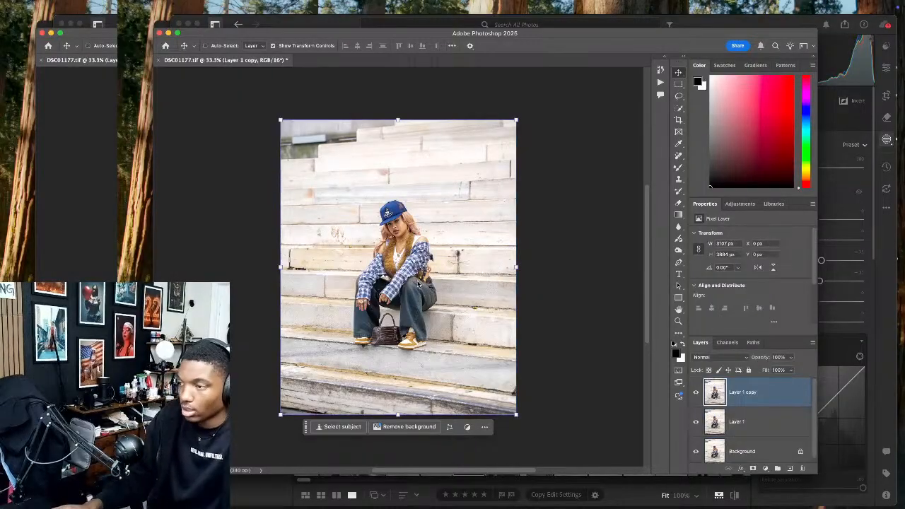
# Use Liquify on the top layer copy to push the seat edge of the woman's jeans slightly inward
pyautogui.press('super+shift+x')
pyautogui.scroll(5, 427, 320)
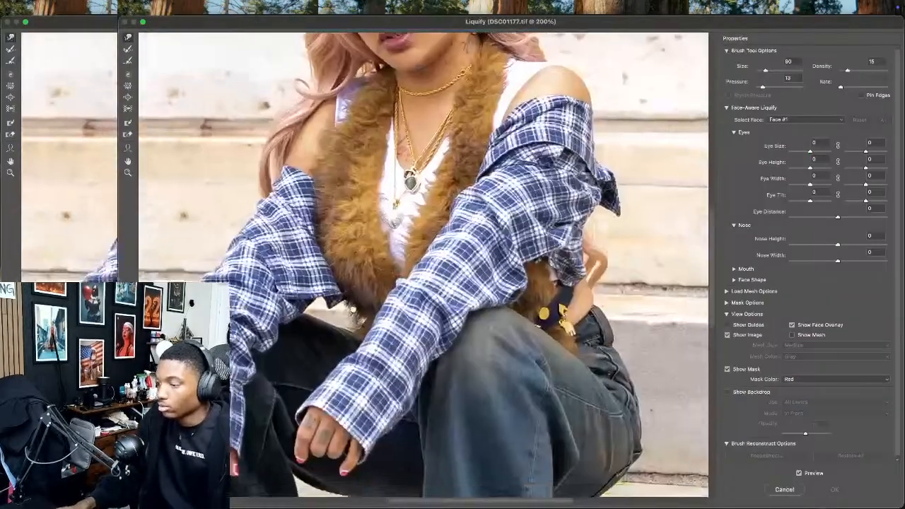
pyautogui.moveTo(427, 320); pyautogui.dragTo(433, 300)
pyautogui.press(']')
pyautogui.press(']')
pyautogui.press(']')
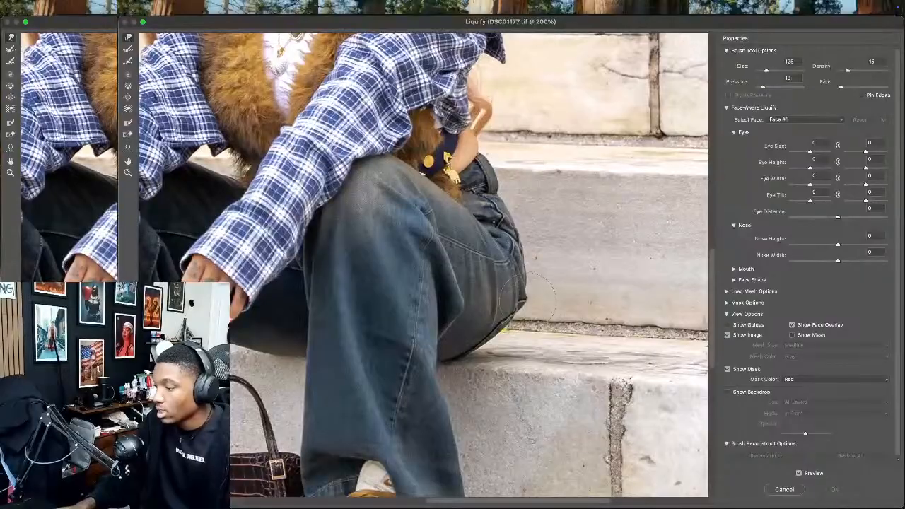
pyautogui.moveTo(534, 303); pyautogui.dragTo(520, 300)
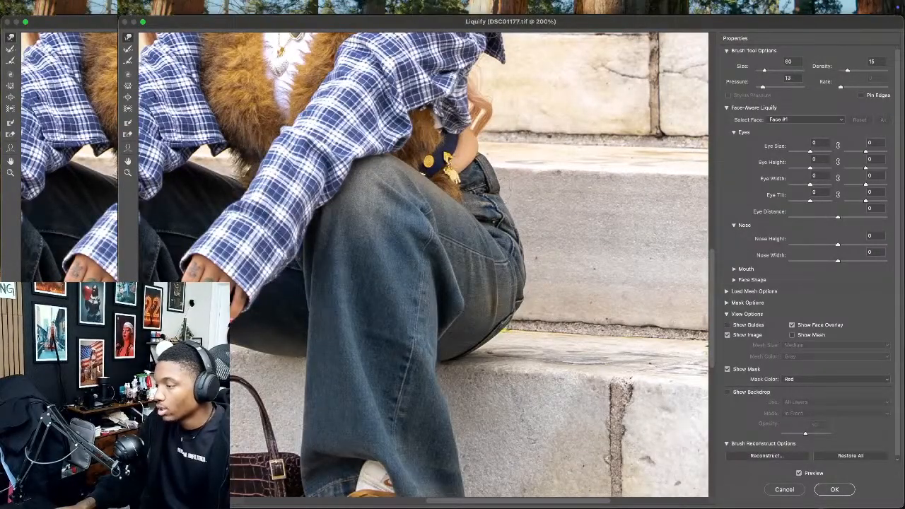
# Refine the back waistband and knee crease of the jeans in Liquify, varying the brush size and ending at 150
pyautogui.press(']')
pyautogui.press(']')
pyautogui.press(']')
pyautogui.press(']')
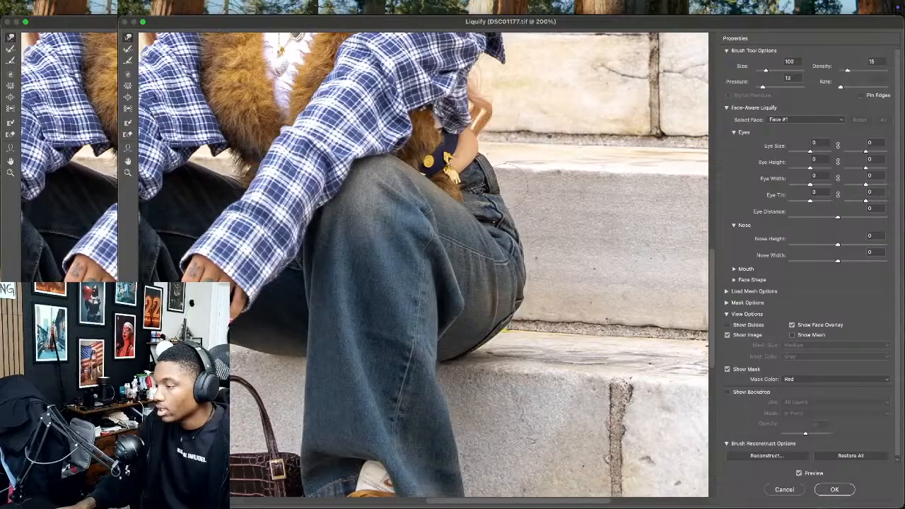
pyautogui.press(']')
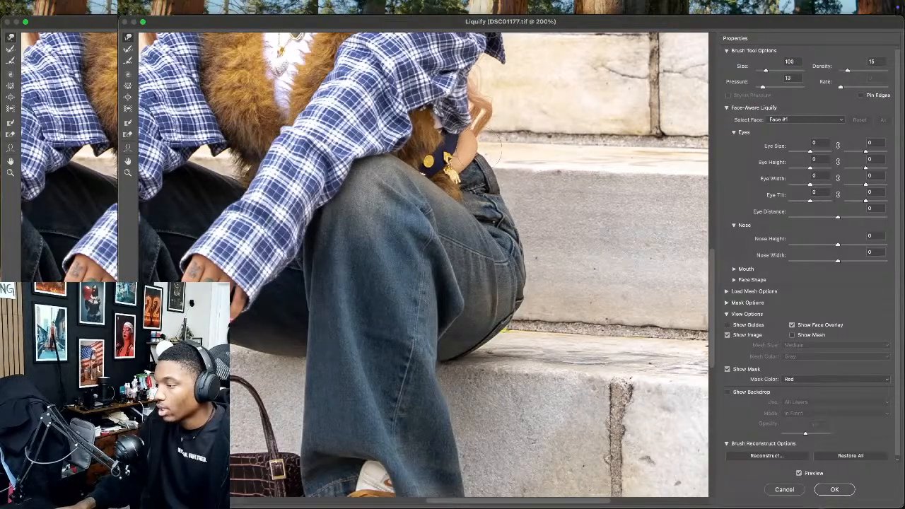
pyautogui.press('[')
pyautogui.press('[')
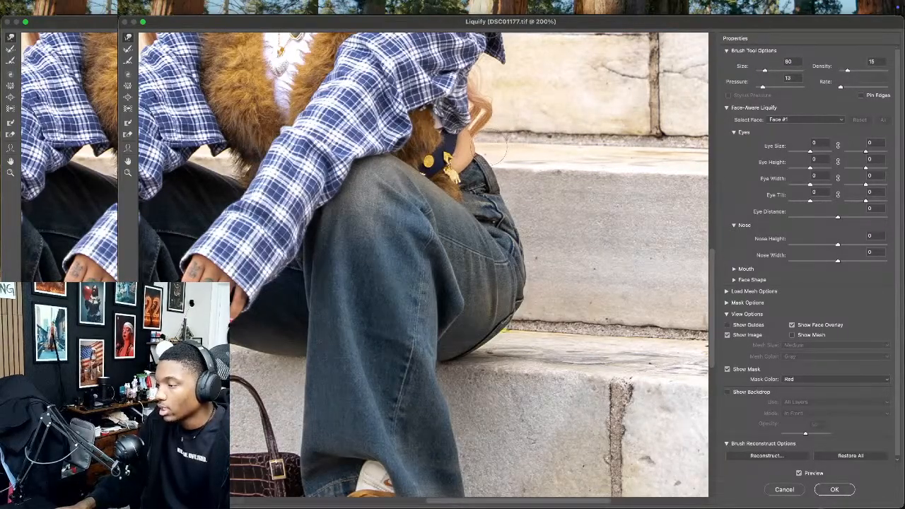
pyautogui.press(']')
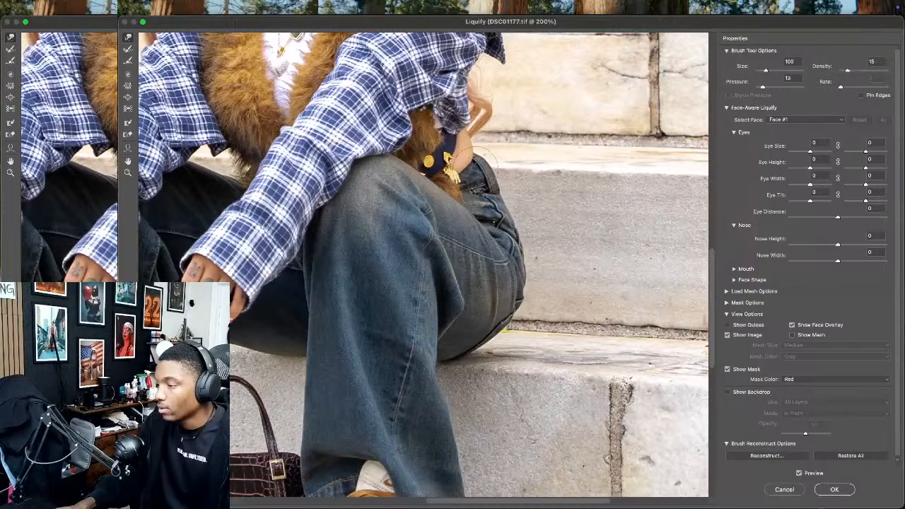
pyautogui.press(']')
pyautogui.press(']')
pyautogui.press(']')
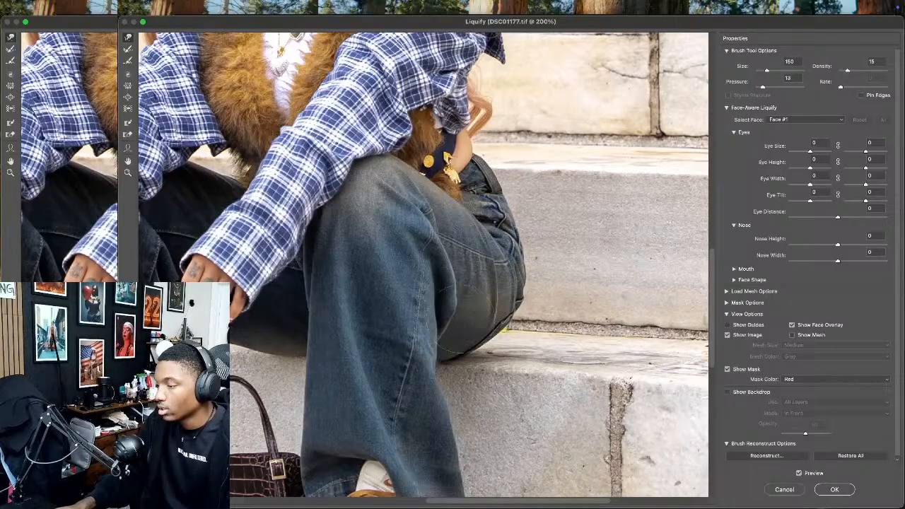
# Reduce the Liquify brush size to 90 at the woman's cap and hair, check the whole figure, and apply the Liquify edits
pyautogui.scroll(10, 467, 304)
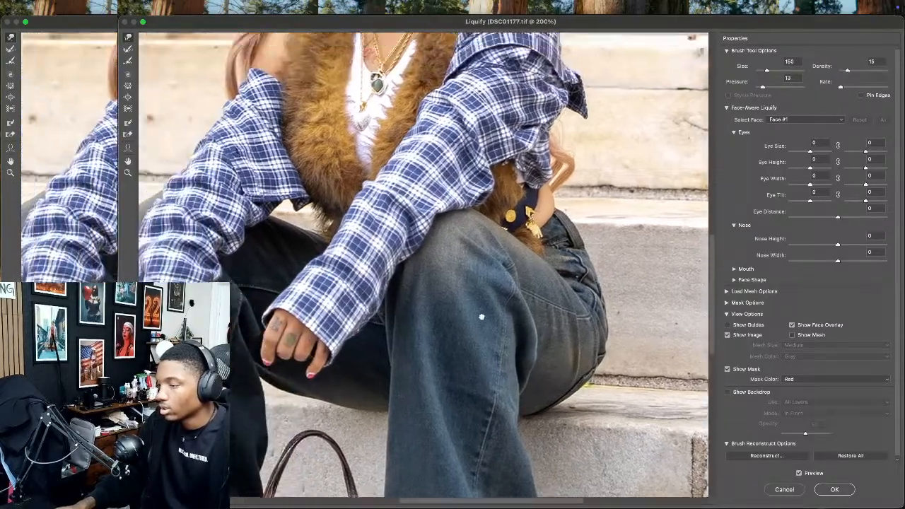
pyautogui.scroll(5, 467, 269)
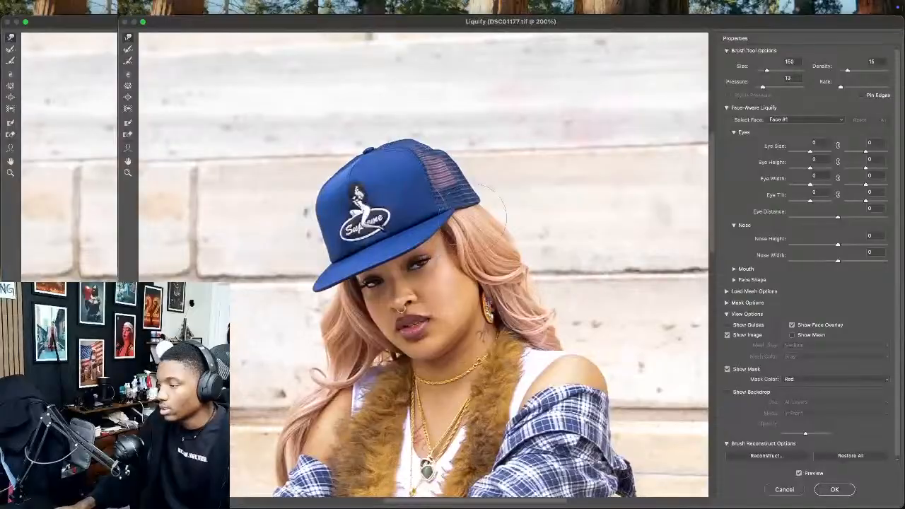
pyautogui.press('[')
pyautogui.press('[')
pyautogui.press('[')
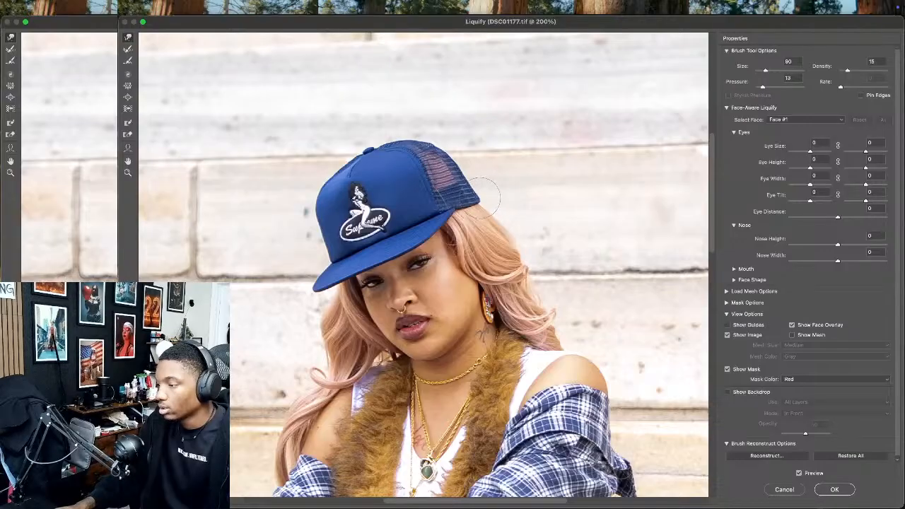
pyautogui.scroll(-15, 481, 205)
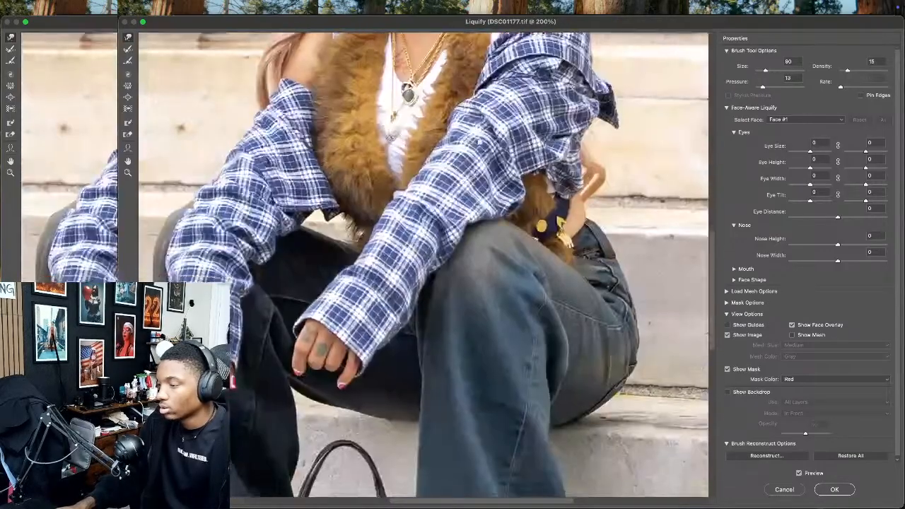
pyautogui.scroll(-5, 487, 213)
pyautogui.press('super+0')
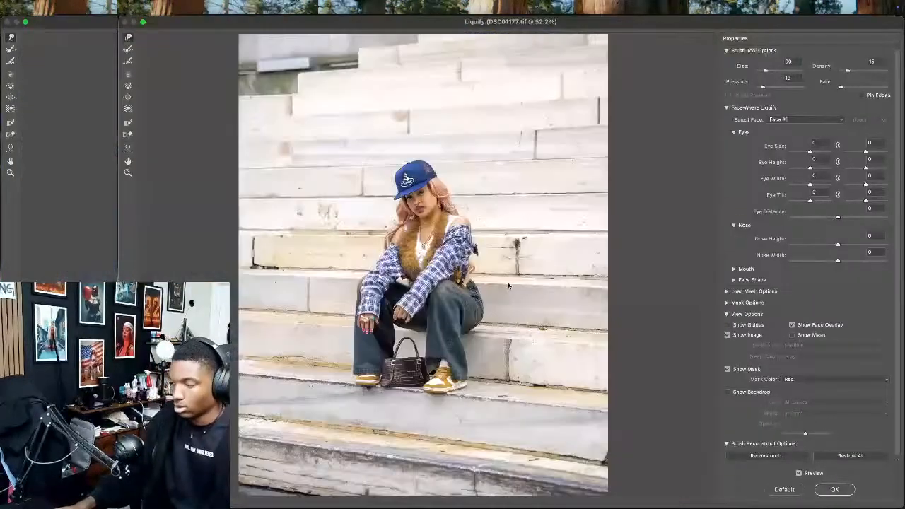
pyautogui.click(834, 489)
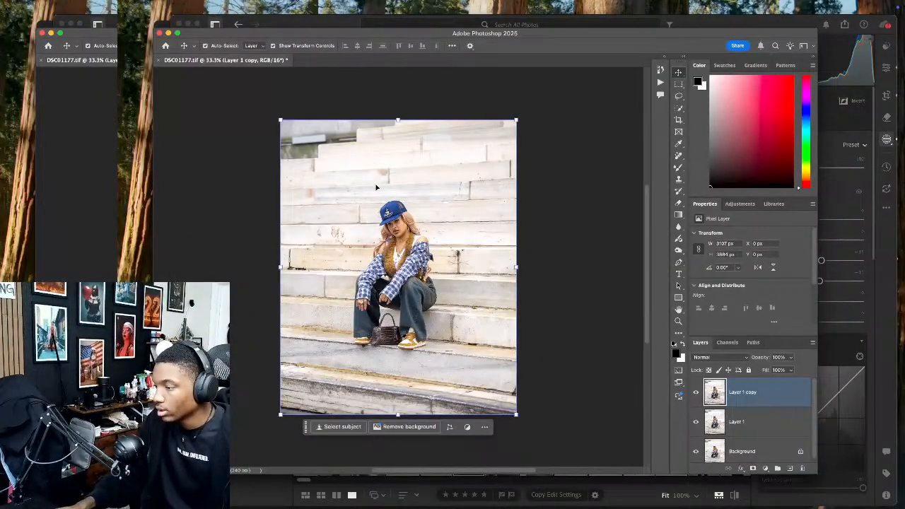
# Save and close DSC01177.tif, and bring up the standing portrait in front of the column in Lightroom
pyautogui.click(159, 60)
pyautogui.click(472, 188)
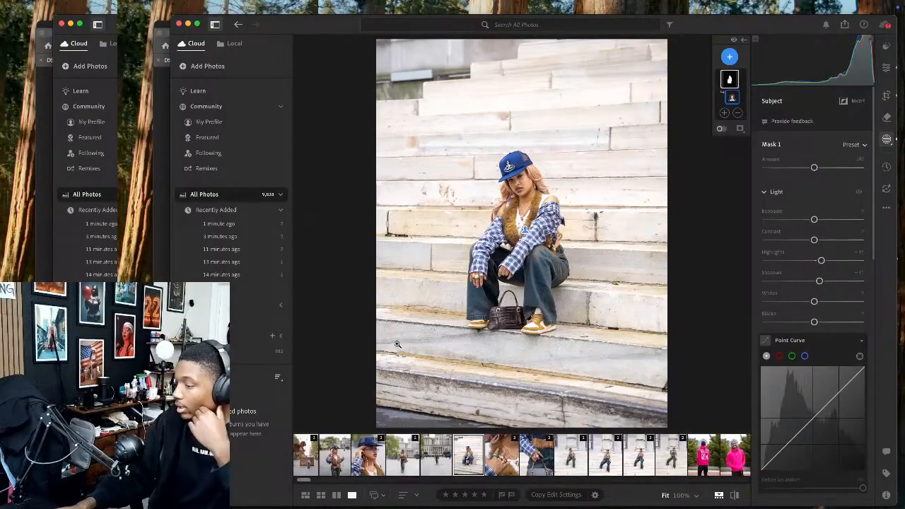
pyautogui.click(674, 460)
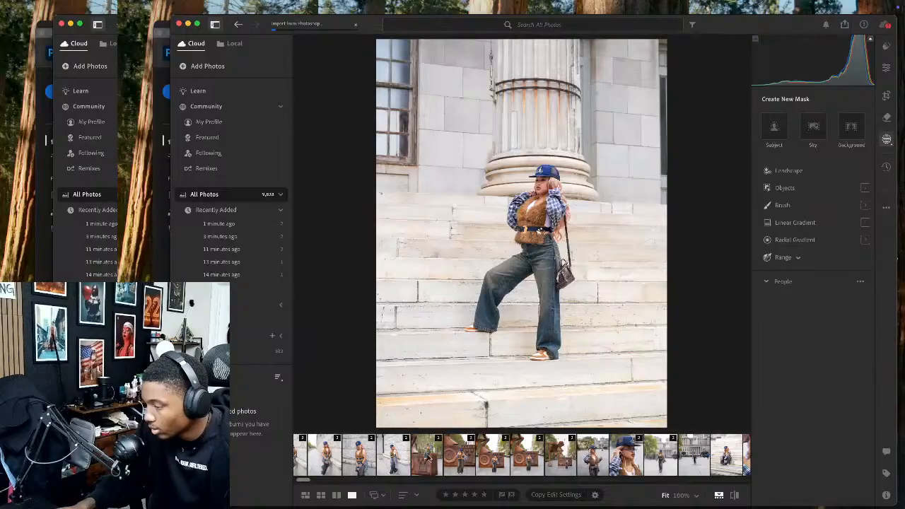
# Select the whole range of edited street portraits and export them to Downloads as JPGs with the previous export settings
pyautogui.click(428, 458)
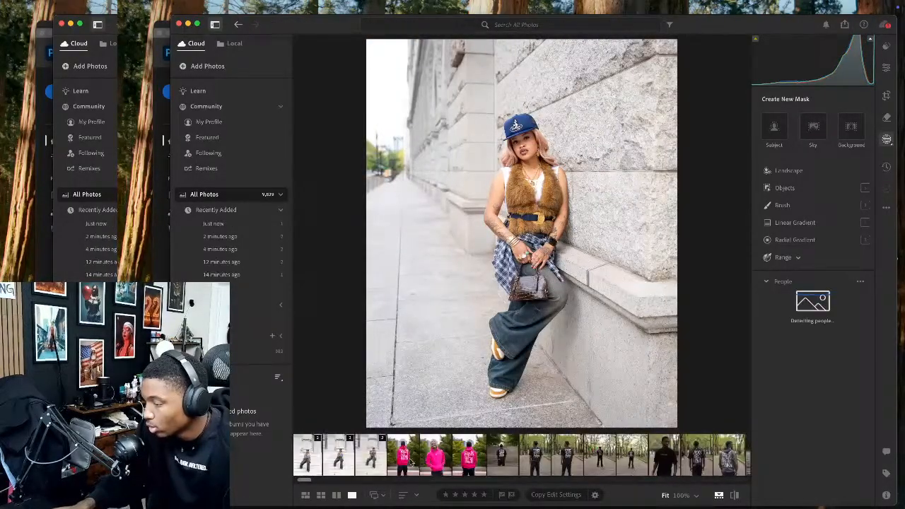
pyautogui.click(845, 25)
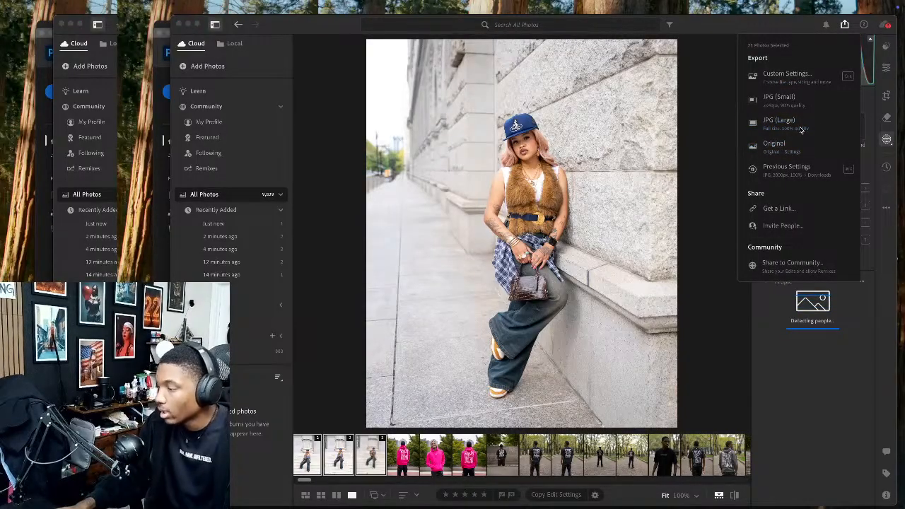
pyautogui.click(805, 170)
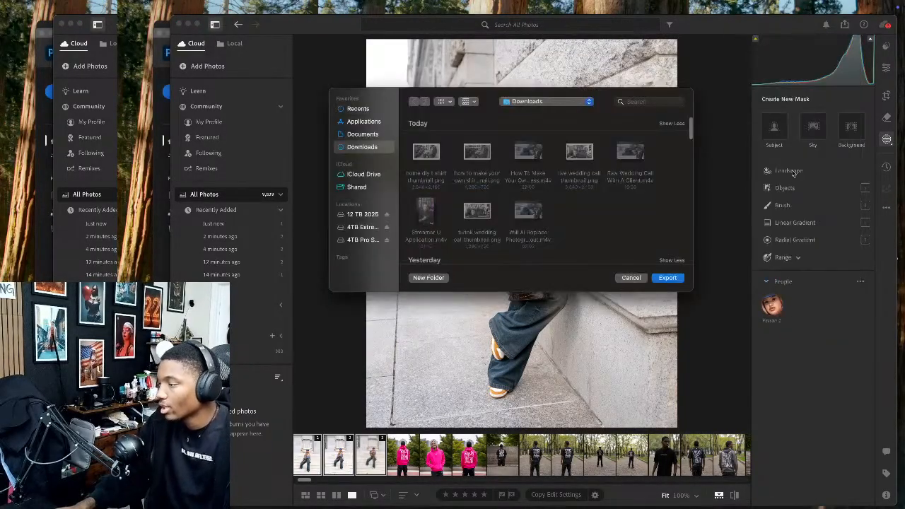
pyautogui.click(667, 278)
# Look through the earlier studio portraits with the black bouquet and the red roses
pyautogui.hscroll(-10, 418, 460)
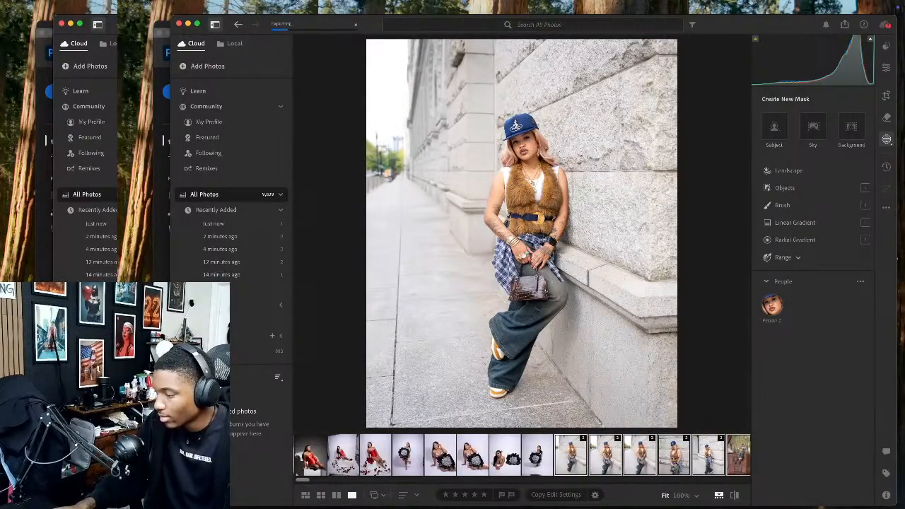
pyautogui.click(530, 444)
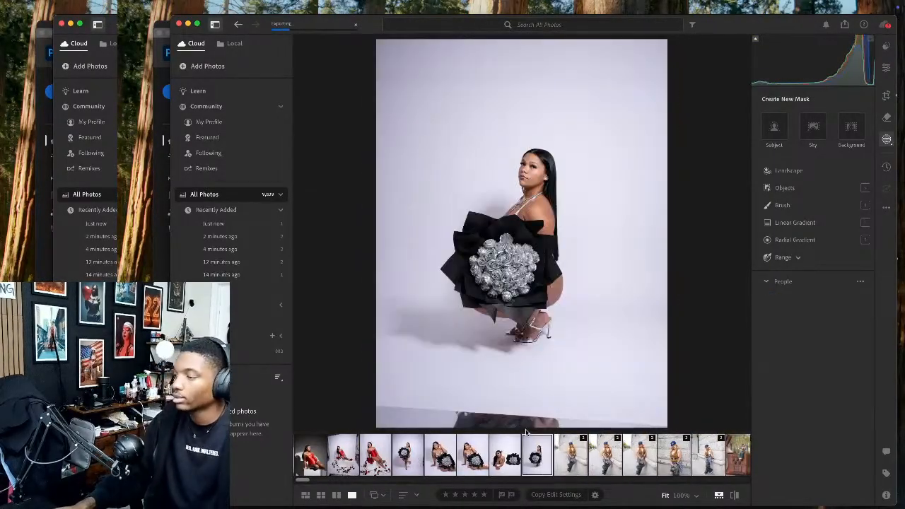
pyautogui.click(394, 458)
pyautogui.click(366, 448)
pyautogui.hscroll(-3, 396, 452)
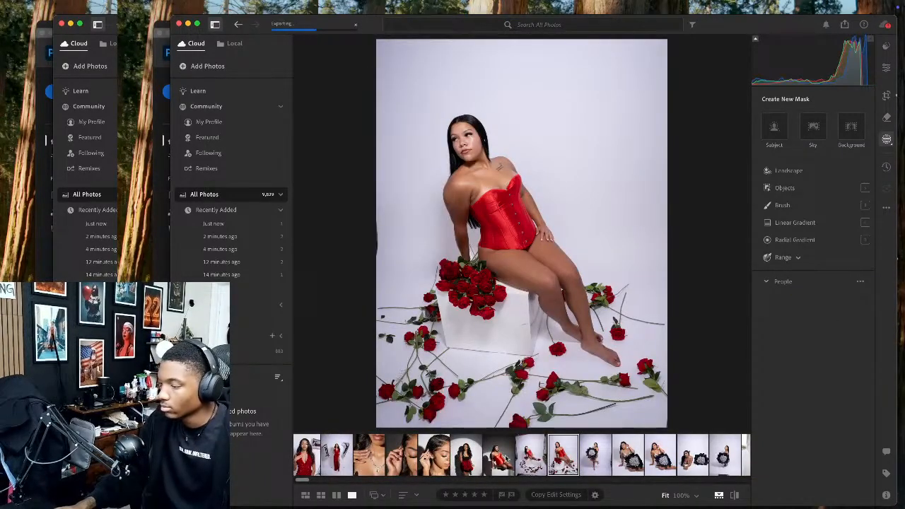
pyautogui.click(434, 456)
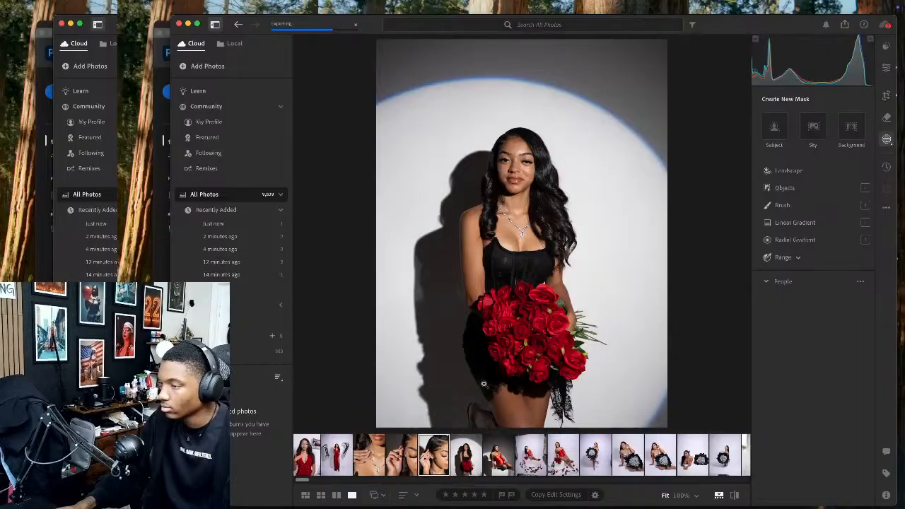